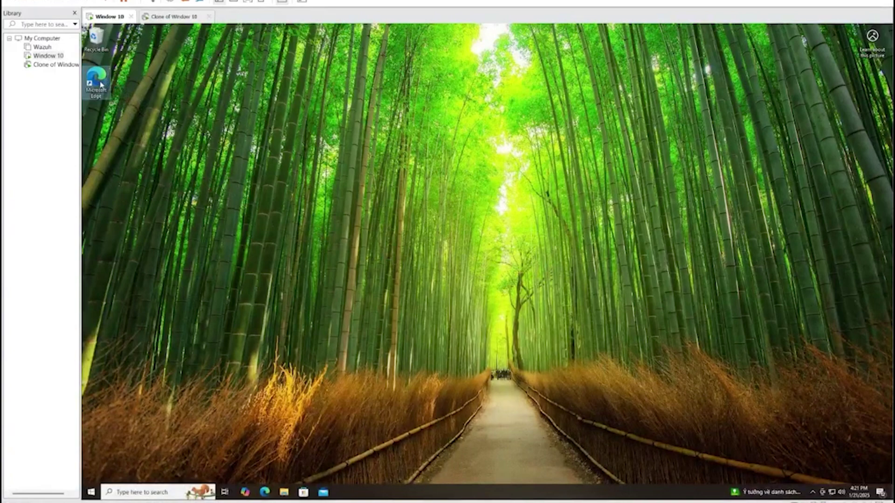
Launch Microsoft Edge from the Windows 10 guest desktop icon to a new tab
double_click(100, 84)
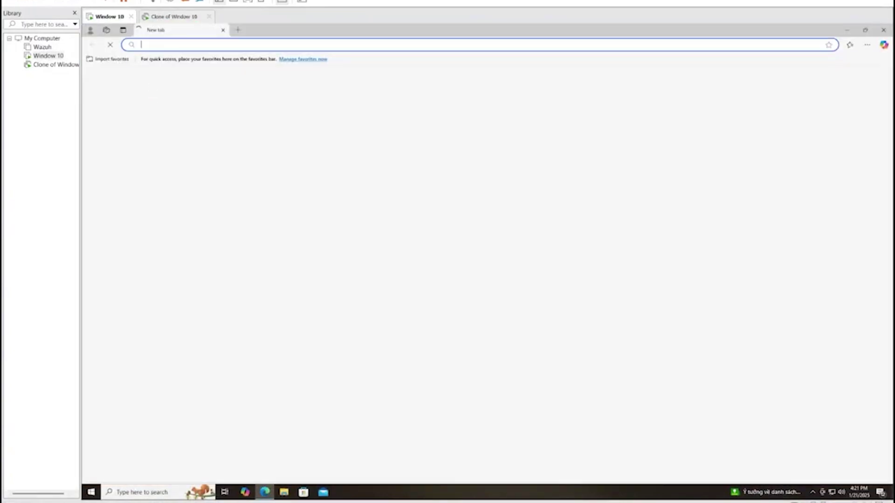
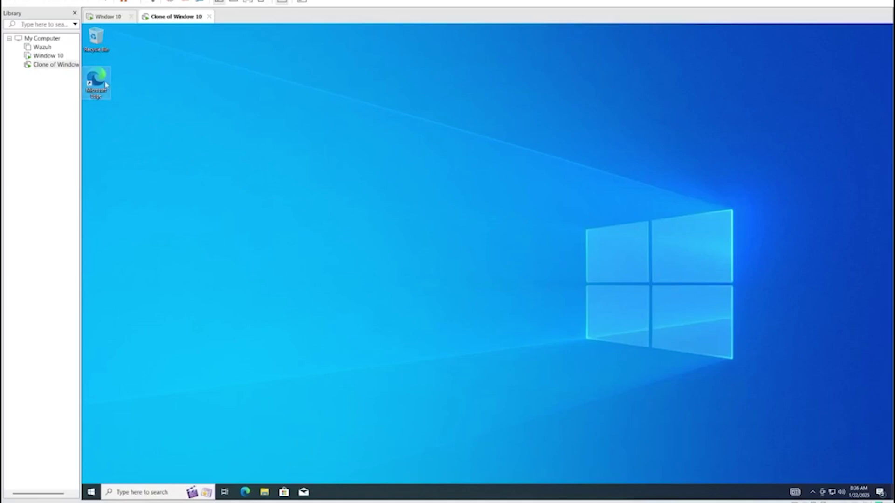
Restart Microsoft Edge in the VM after closing its welcome and leftover tabs
double_click(107, 85)
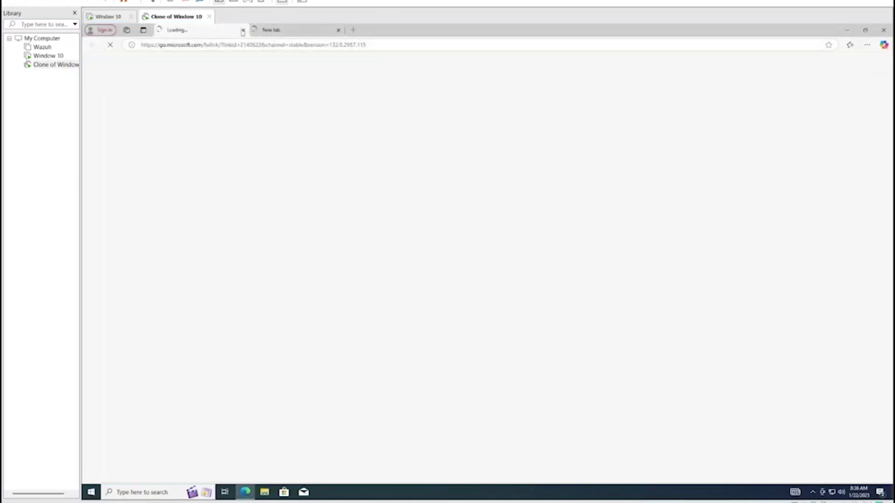
left_click(243, 31)
left_click(243, 31)
double_click(106, 86)
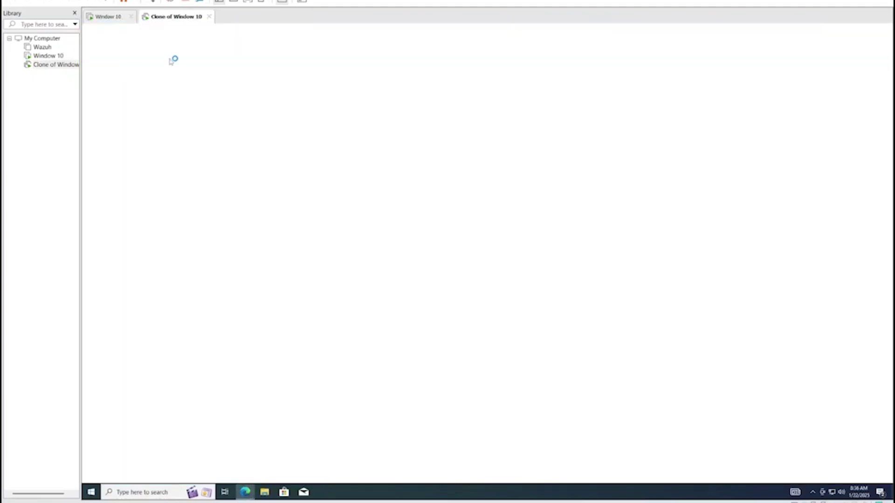
Search Bing for limacharlie, open limacharlie.io, and go to its LOG IN page
type("limacharlie")
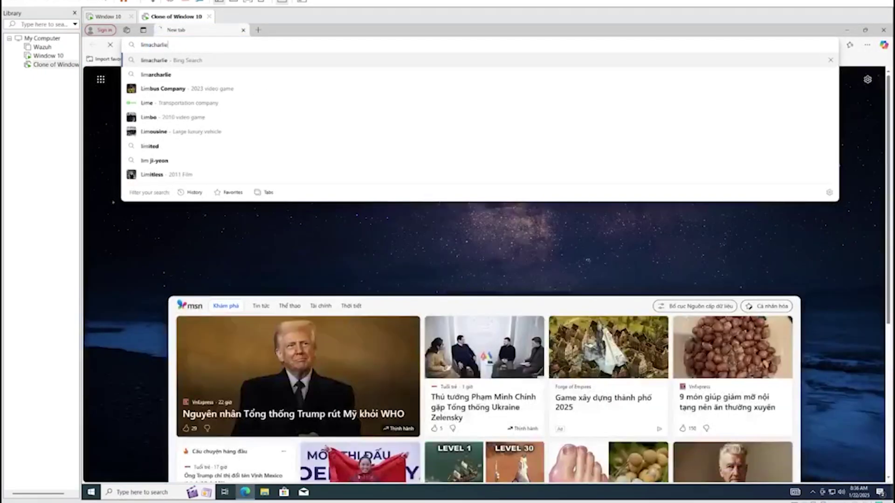
key("Return")
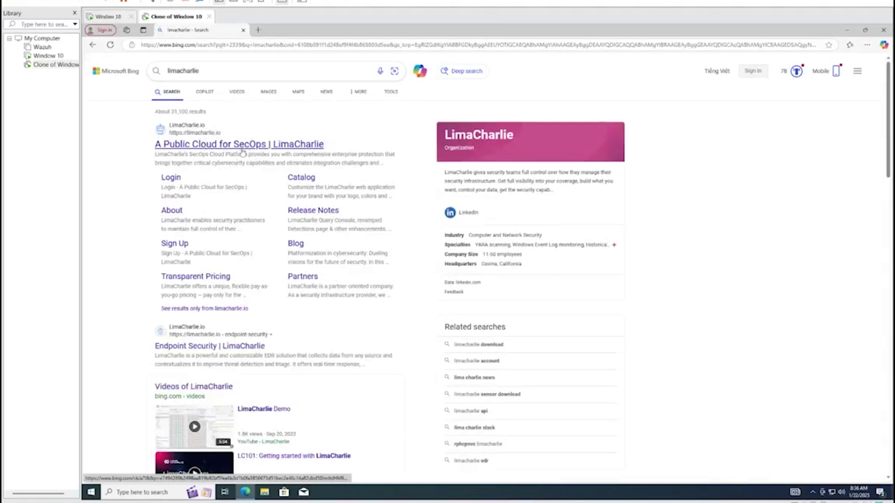
left_click(241, 146)
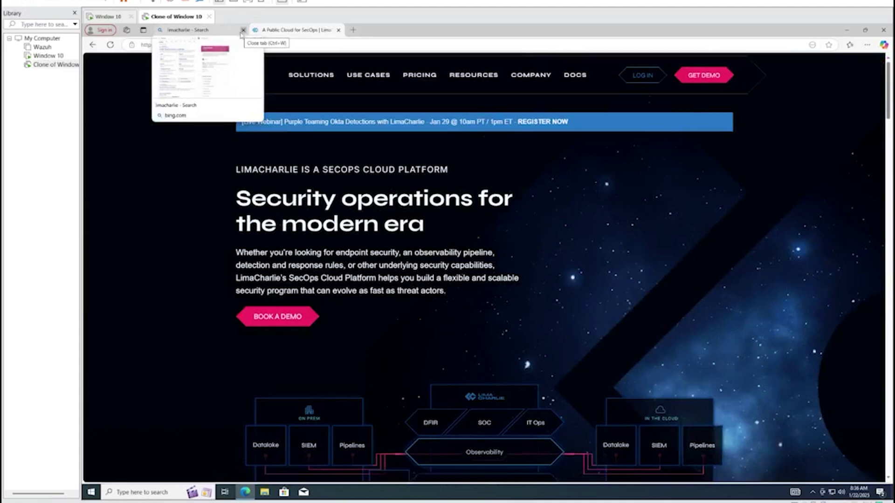
left_click(655, 80)
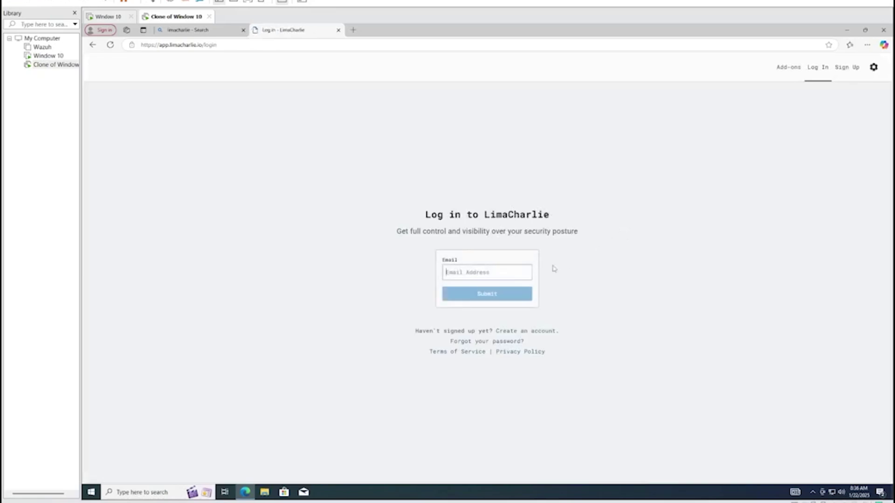
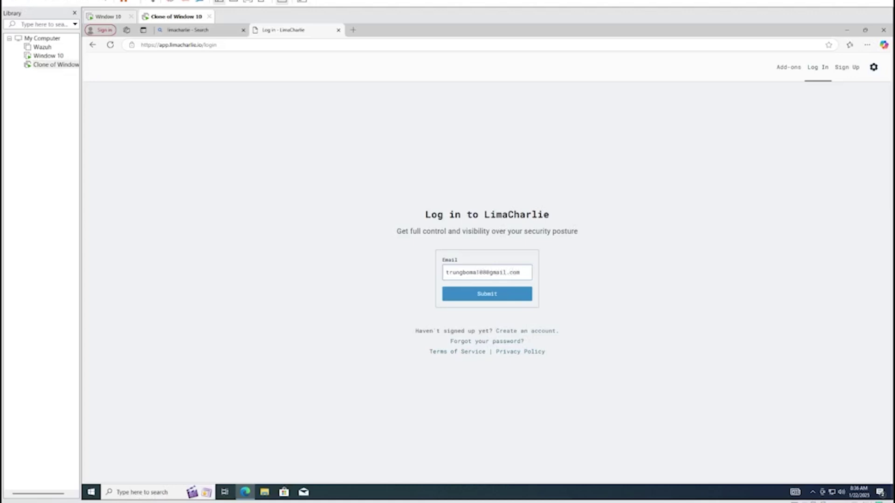
Submit the account email on the LimaCharlie login page and choose Log in with Google
left_click(496, 293)
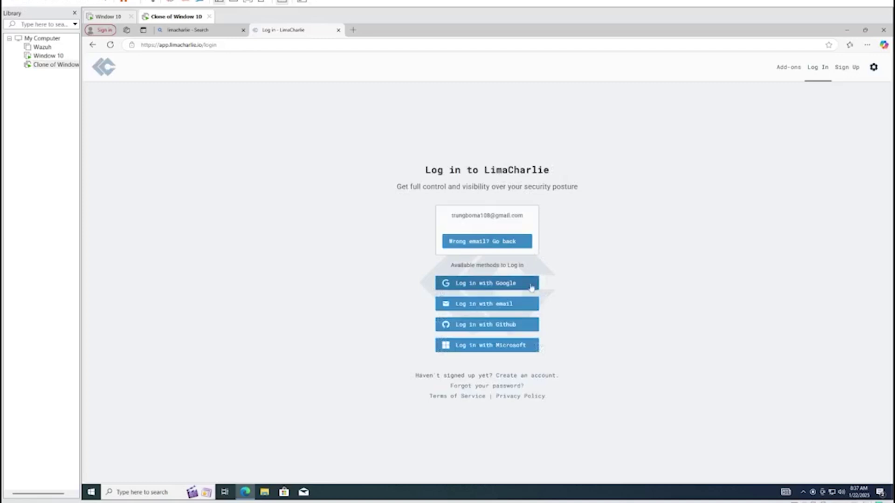
left_click(523, 287)
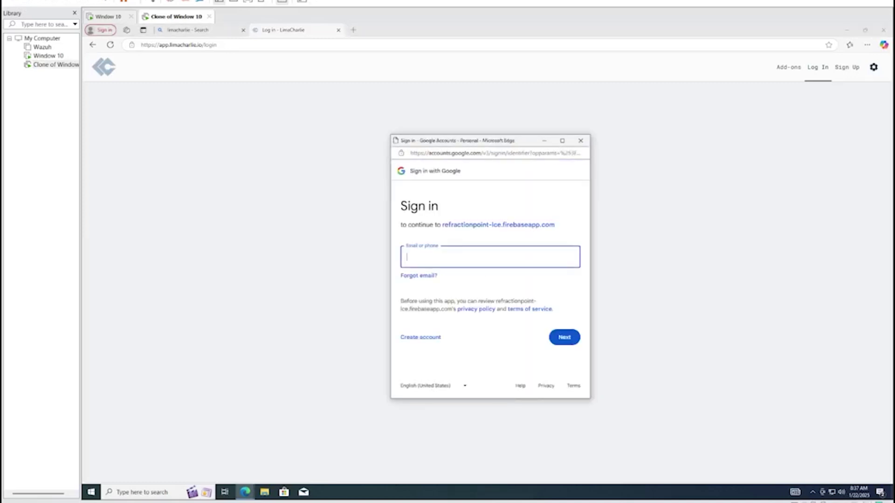
Sign into Google with the saved email and account password, declining to save the password
key("Down")
key("Return")
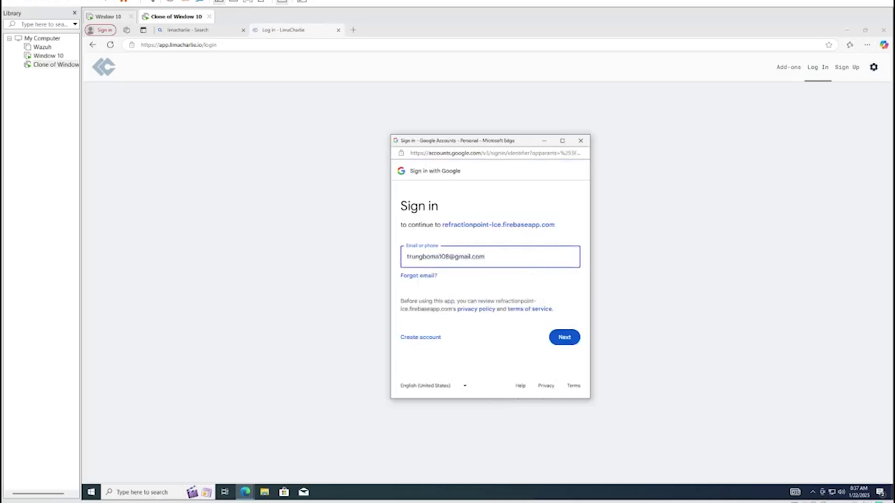
key("Return")
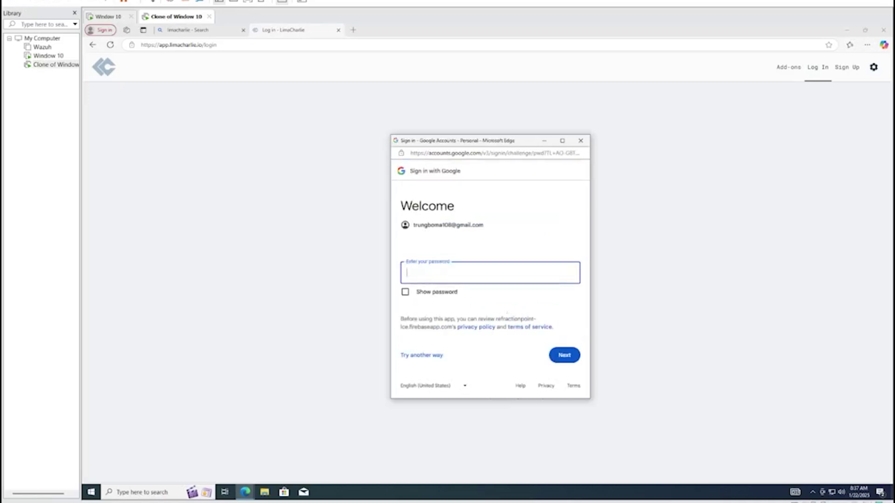
type("•••••••••••••")
key("Return")
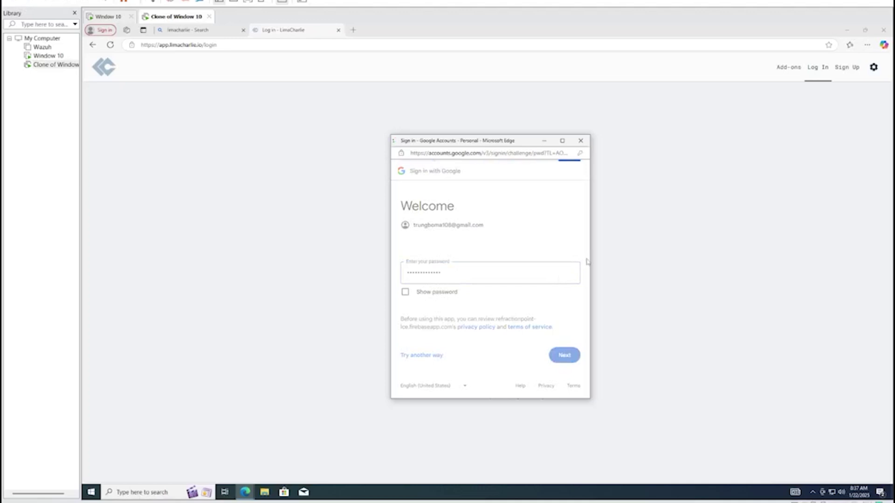
left_click(528, 257)
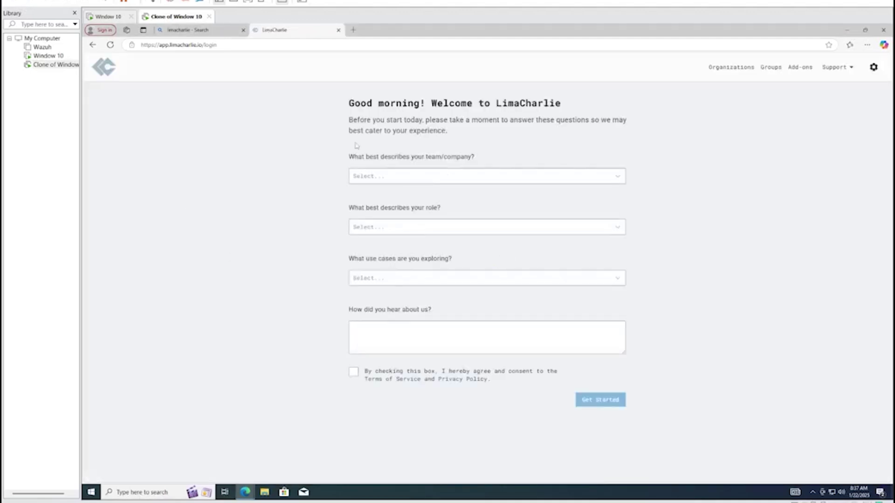
Answer team type Incident Response Team and role Security Team Manager
left_click(386, 177)
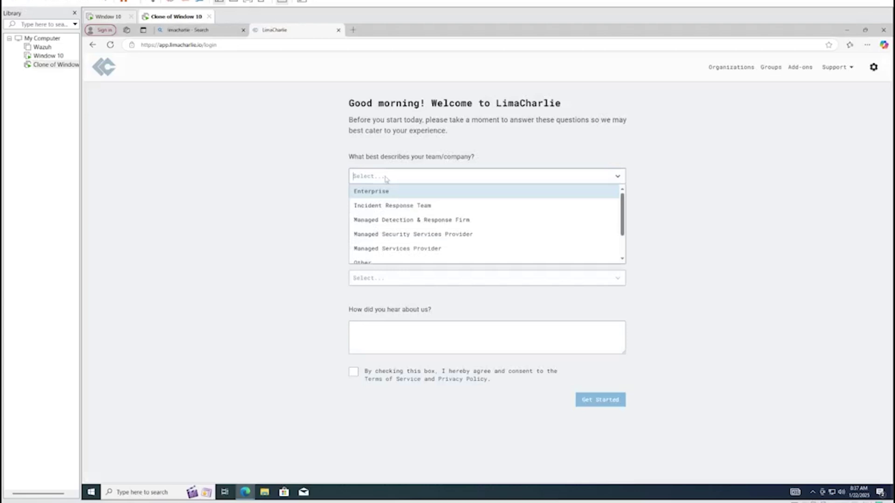
left_click(697, 137)
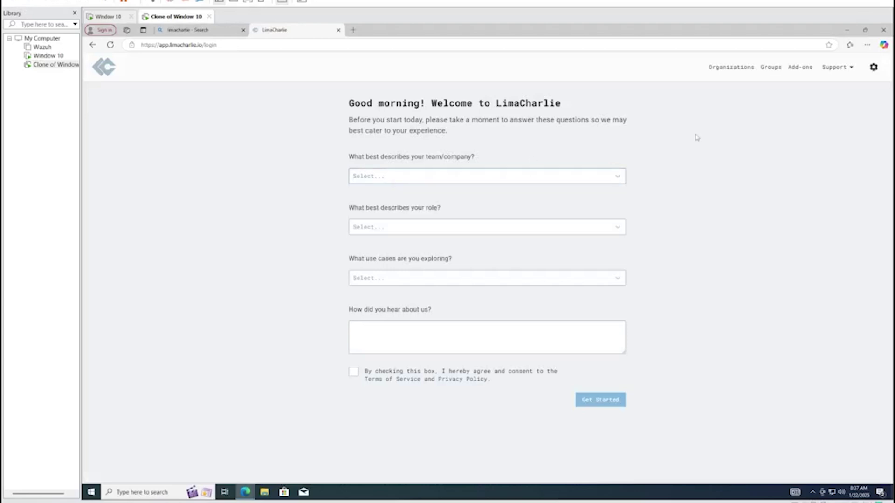
left_click(564, 175)
left_click(525, 207)
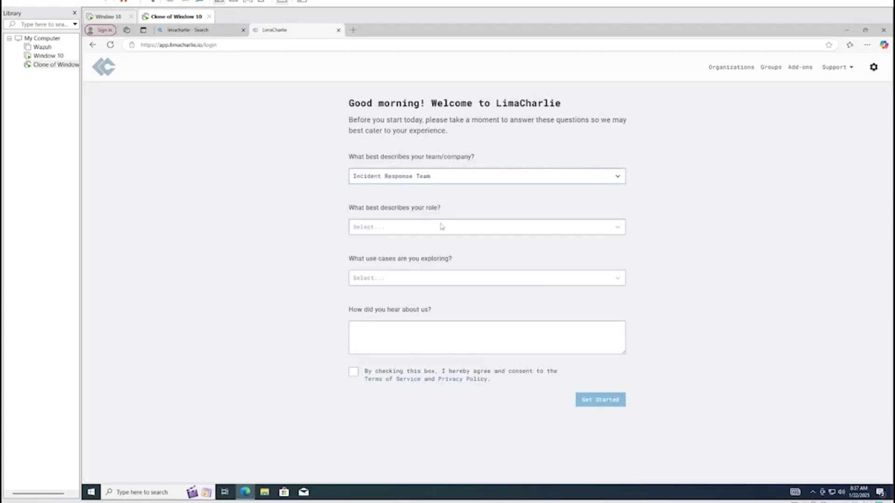
left_click(441, 226)
scroll(423, 280, "down", 2)
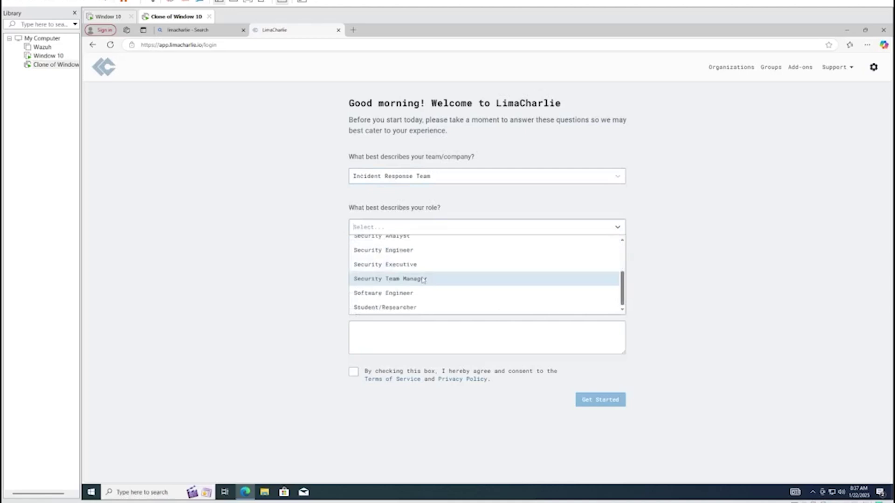
left_click(423, 278)
Add Automating Processes as a use case, accept the terms, and click Get Started
left_click(424, 279)
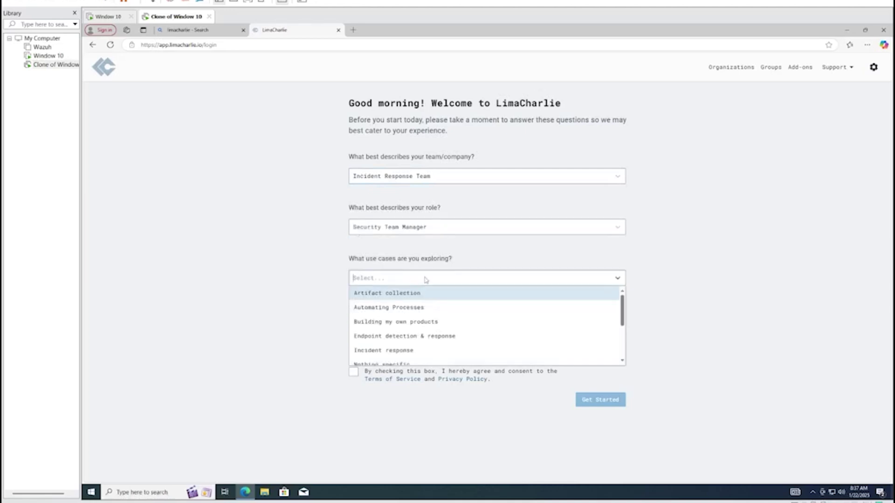
left_click(425, 308)
left_click(671, 279)
key("Tab")
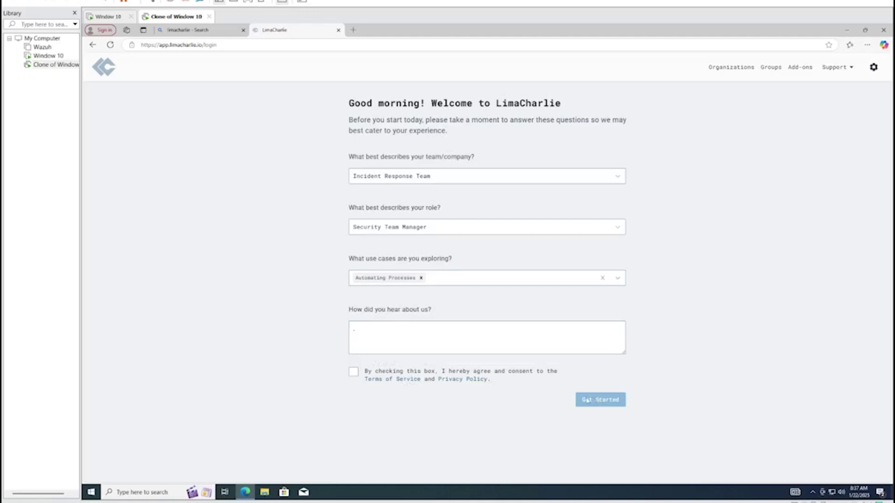
left_click(354, 373)
left_click(606, 400)
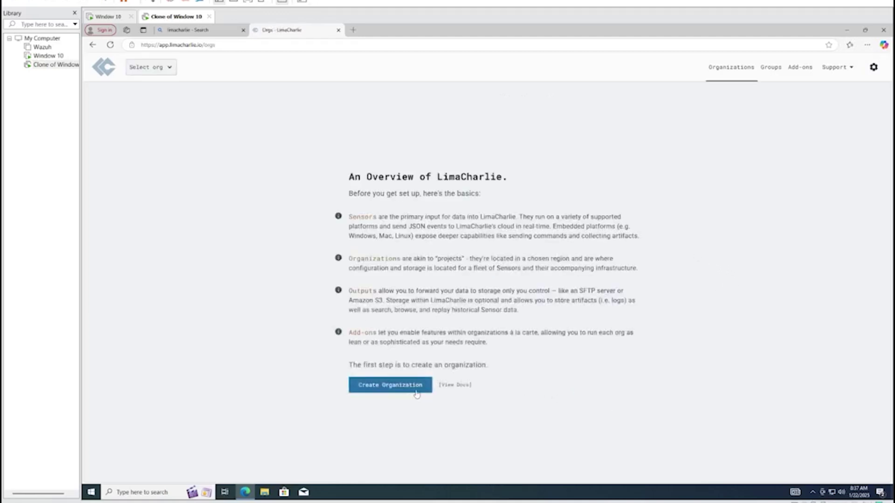
Start a new organization with region UK and the Incident Response template
left_click(404, 387)
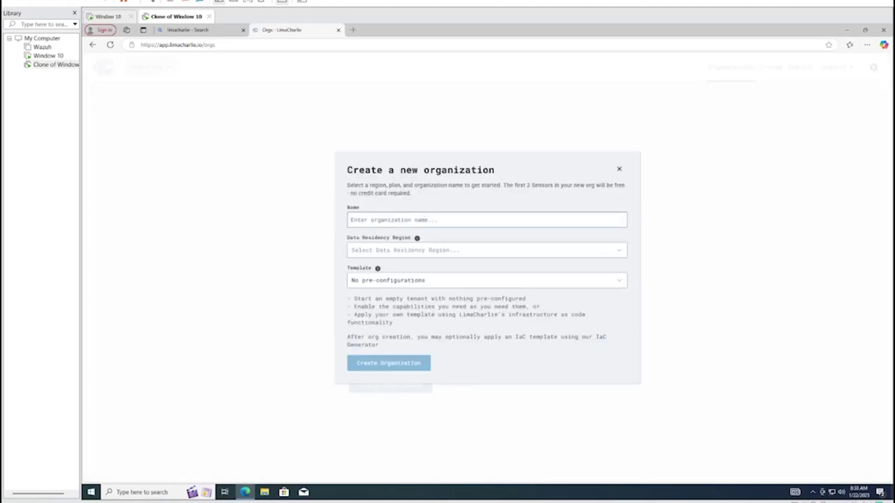
type("trung-soar")
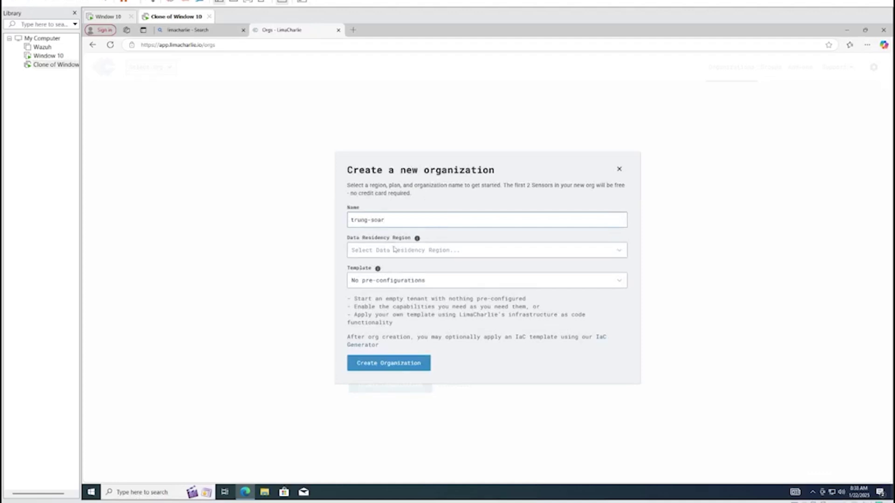
left_click(393, 250)
left_click(393, 294)
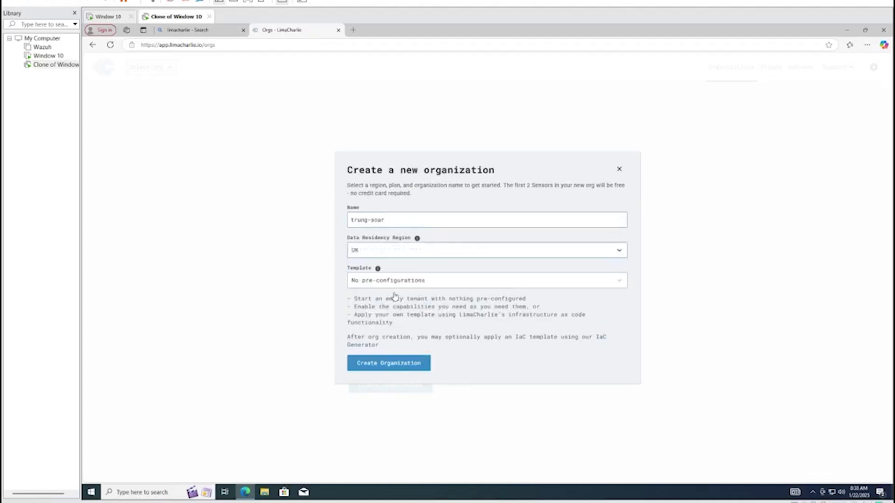
left_click(399, 281)
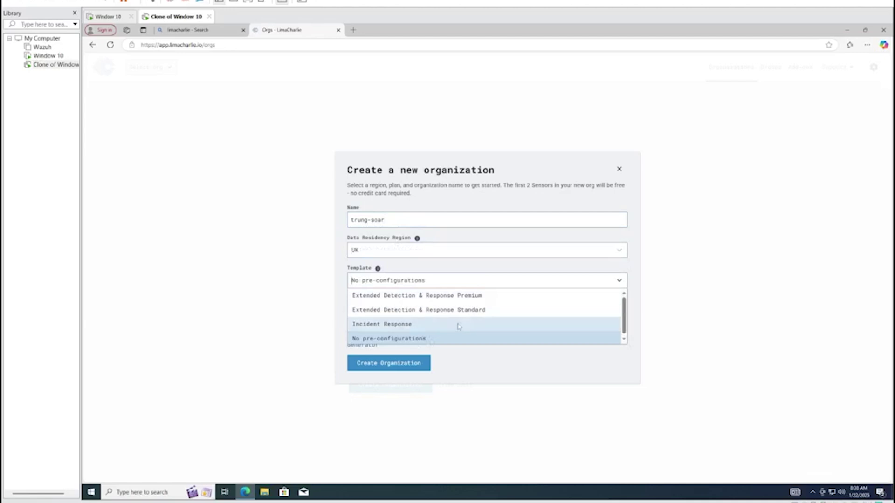
left_click(460, 324)
left_click(412, 360)
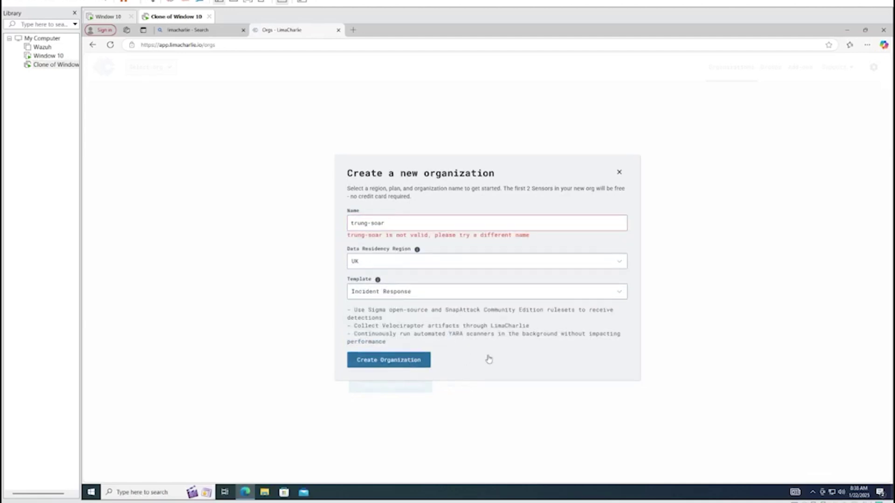
Rename the organization to trung-soar-edr and create it
left_click(410, 222)
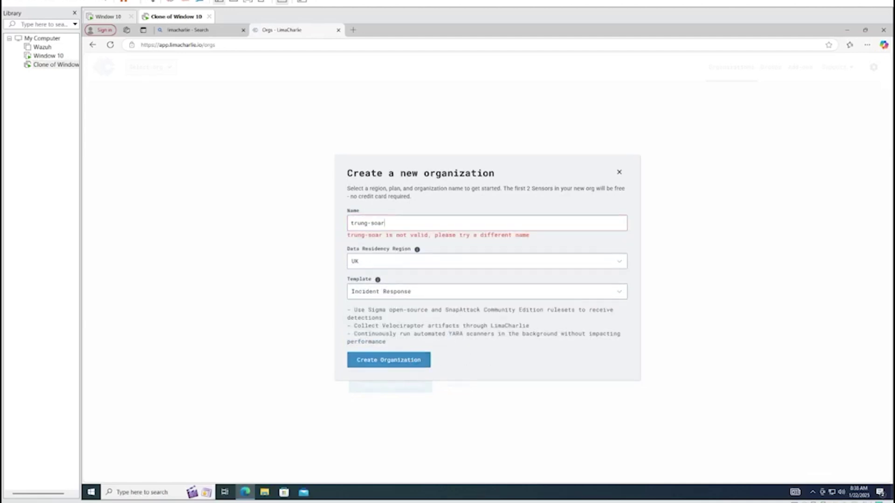
key("BackSpace")
key("BackSpace")
key("BackSpace")
key("BackSpace")
type("ed")
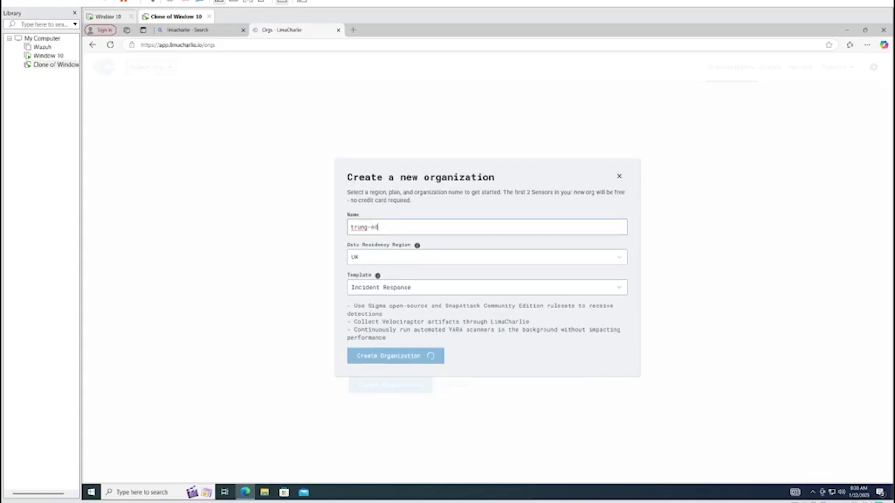
type("oar")
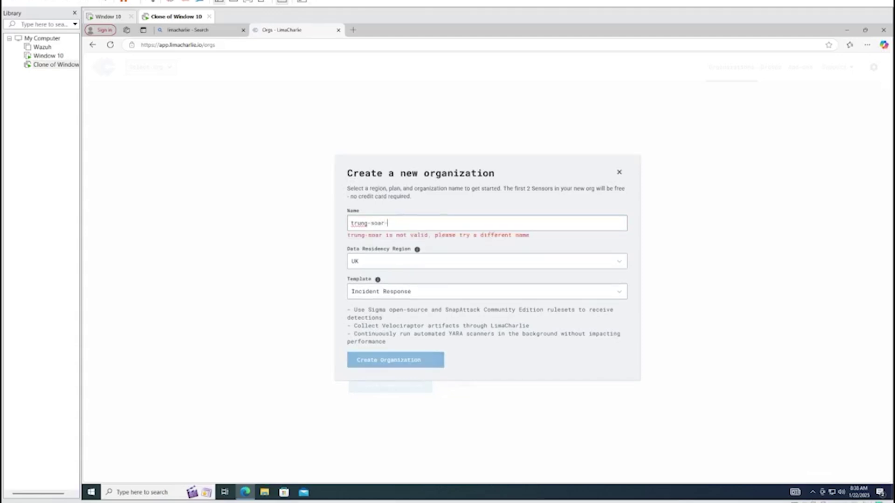
type("-edr")
left_click(386, 356)
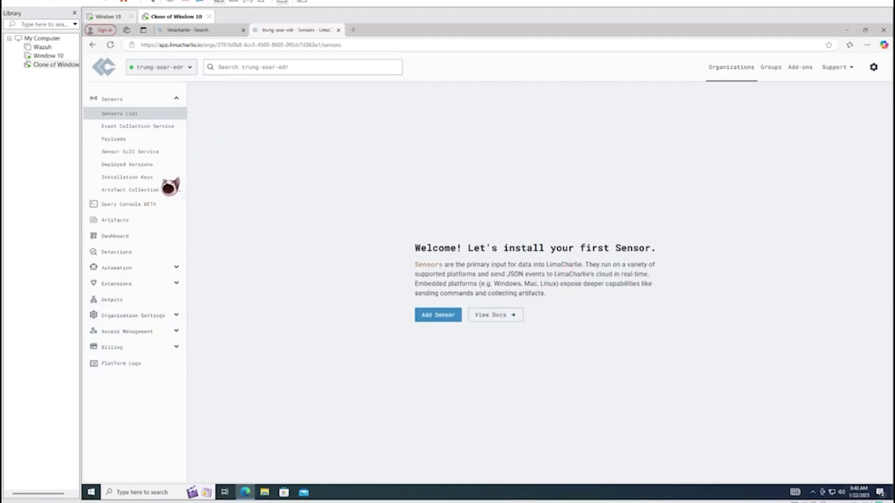
Delete the ext-yara, reliable tasking and velociraptor webhook installation keys
left_click(150, 181)
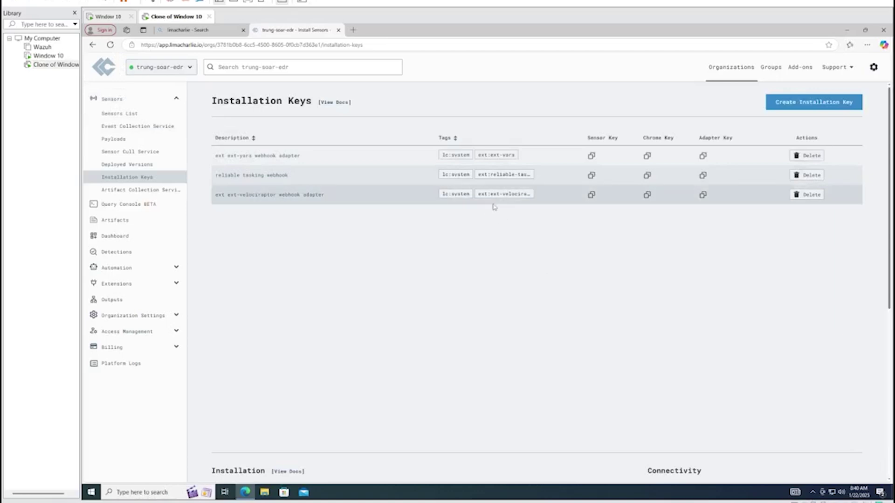
left_click(808, 155)
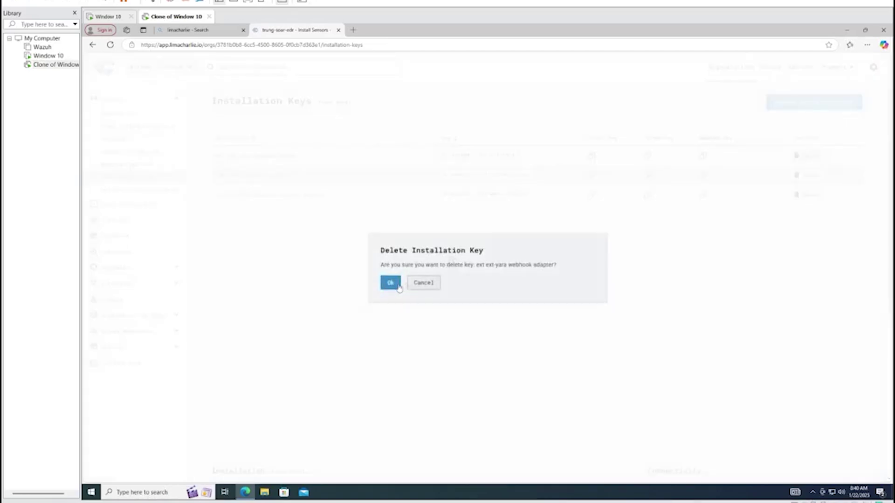
left_click(390, 282)
left_click(808, 155)
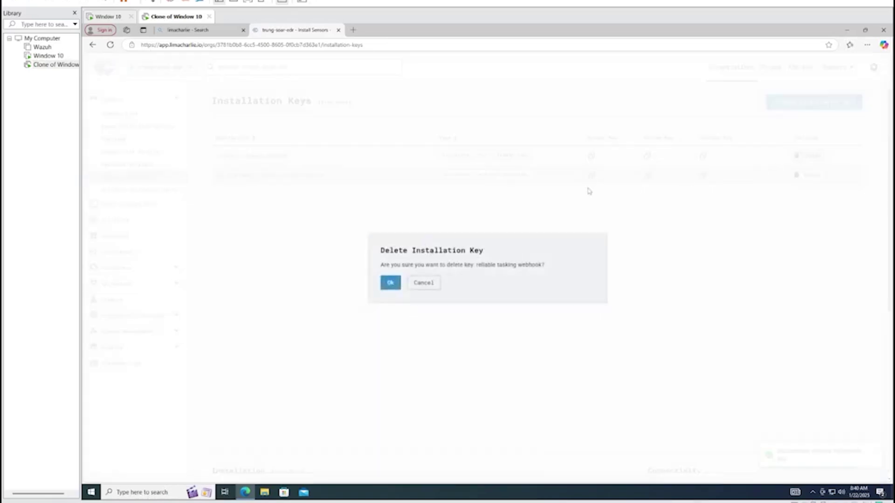
left_click(390, 282)
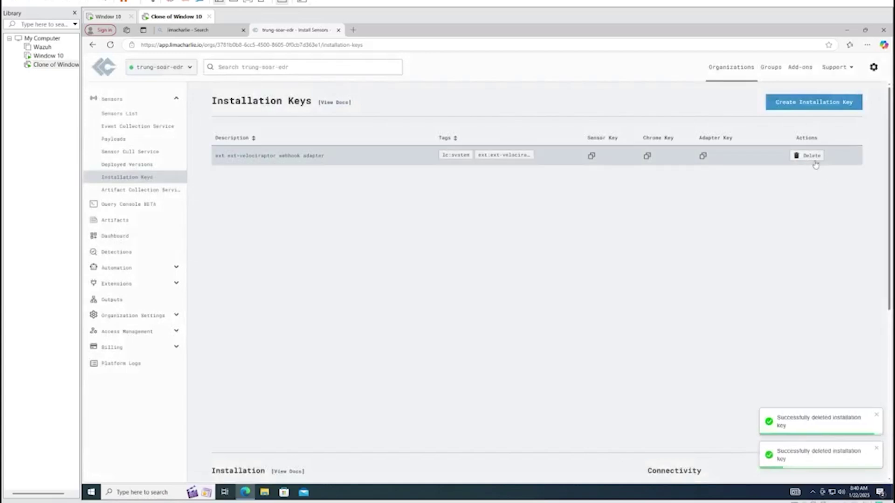
left_click(808, 156)
left_click(390, 283)
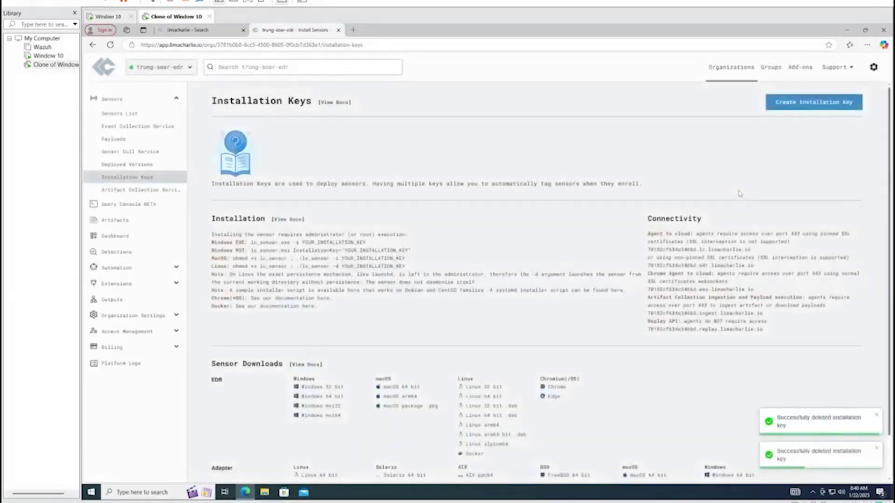
Create an installation key with description trung-soar-edr
left_click(803, 102)
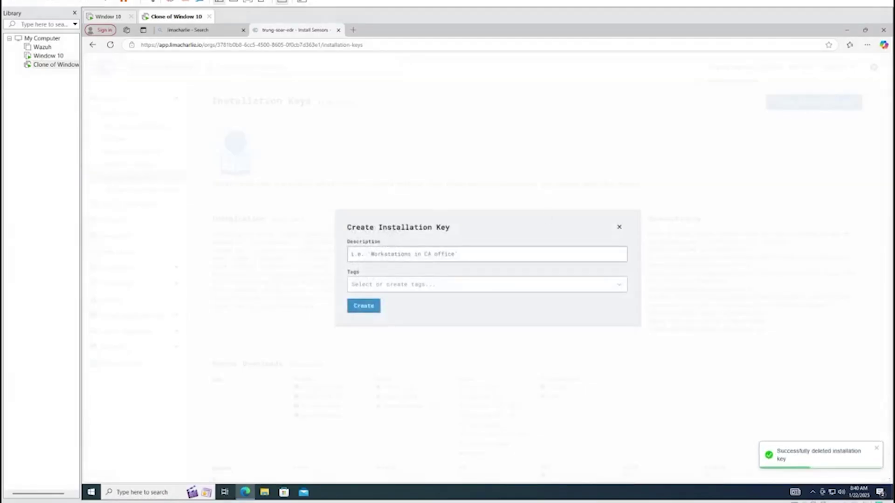
type("trung-soar-edr")
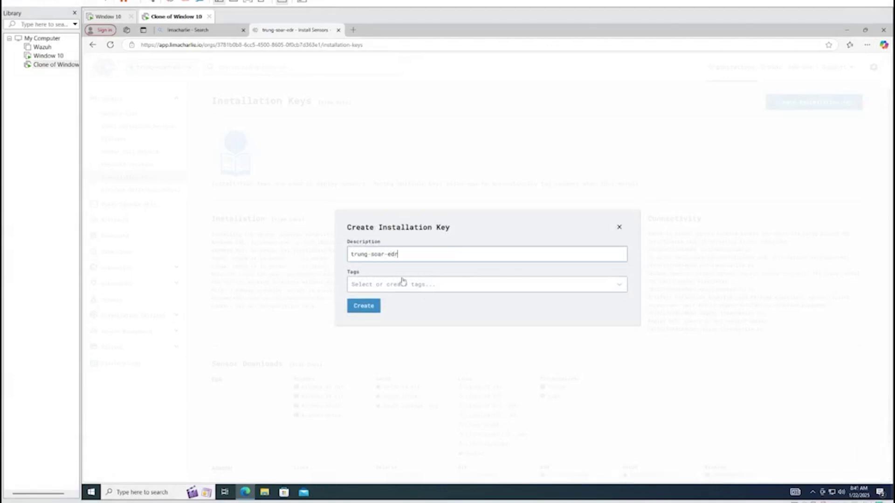
left_click(371, 306)
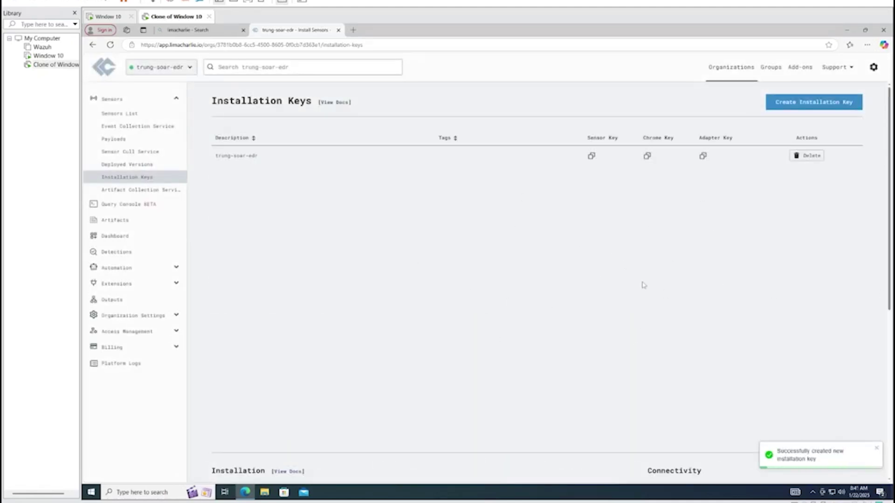
Copy the Windows 64 bit download link from Sensor Downloads
scroll(643, 285, "down", 6)
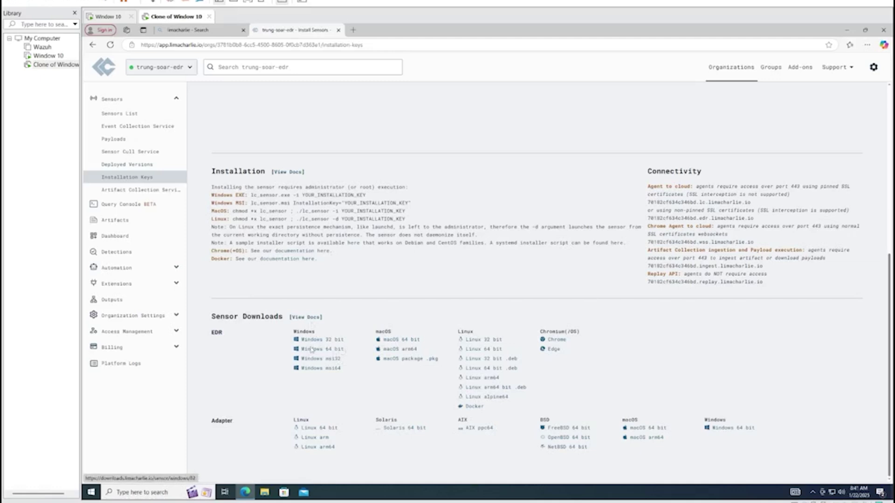
right_click(320, 350)
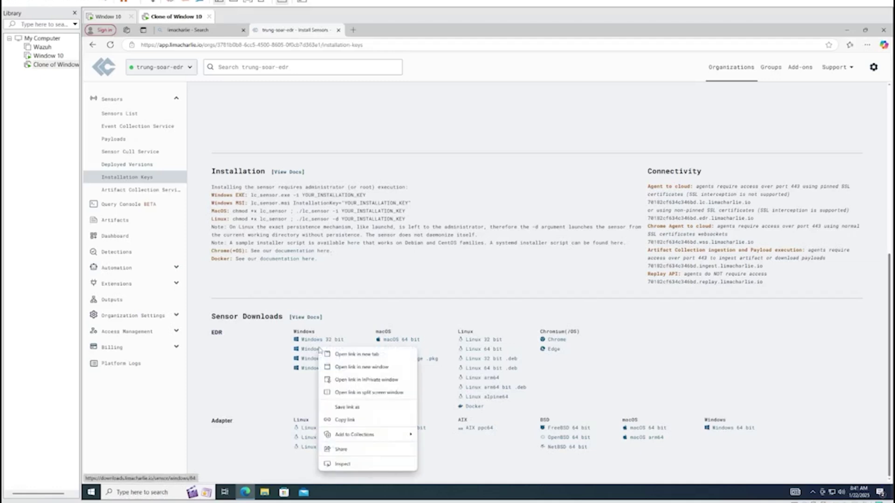
left_click(344, 419)
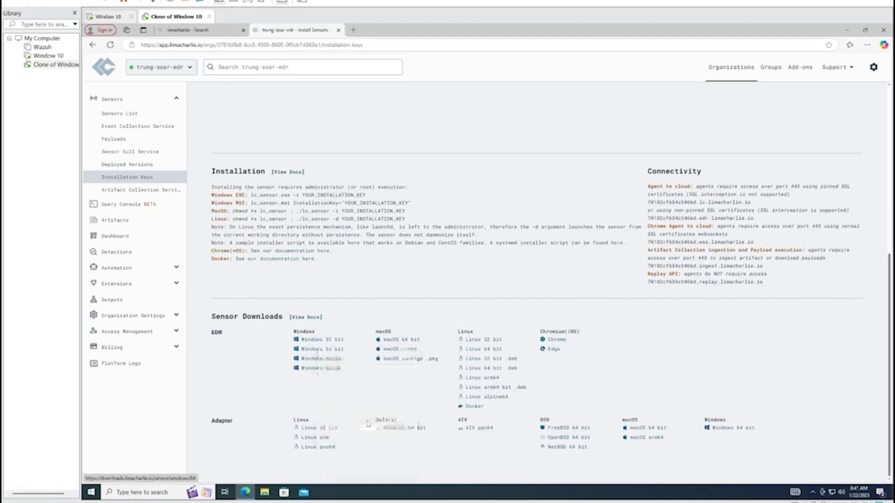
In the Window 10 VM, open Edge maximized and load the pasted Windows 64-bit sensor link
left_click(48, 56)
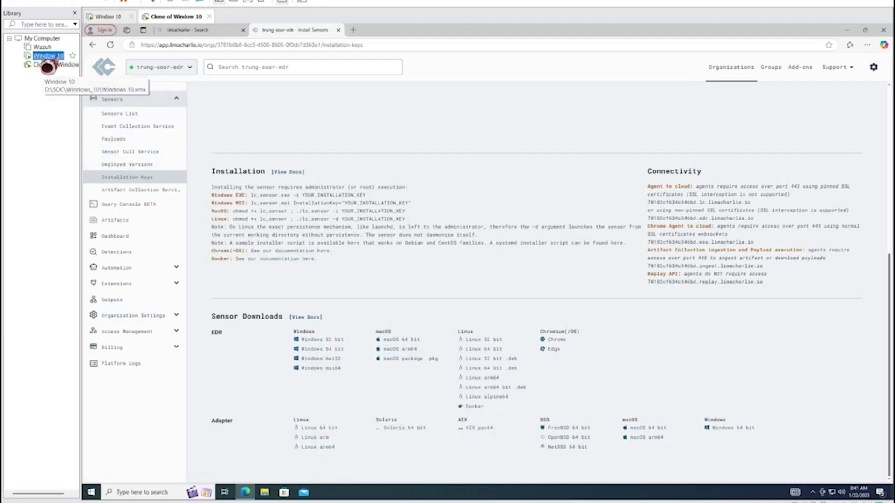
left_click(98, 84)
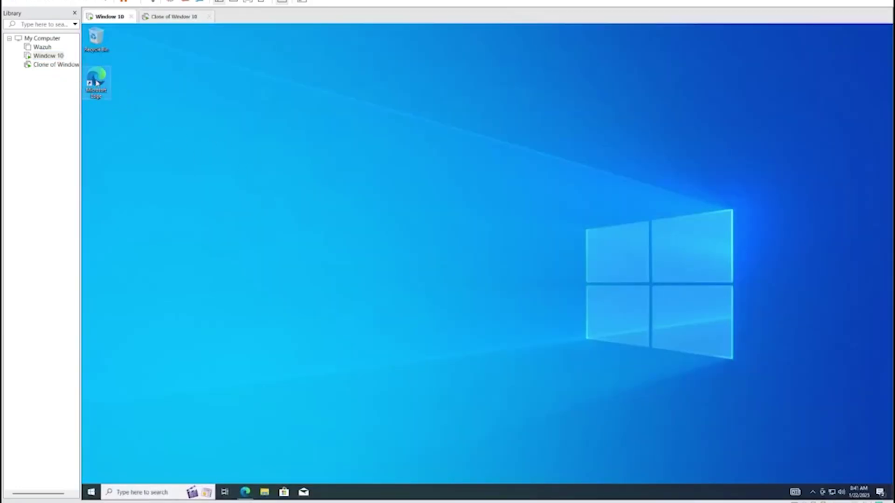
left_click(144, 132)
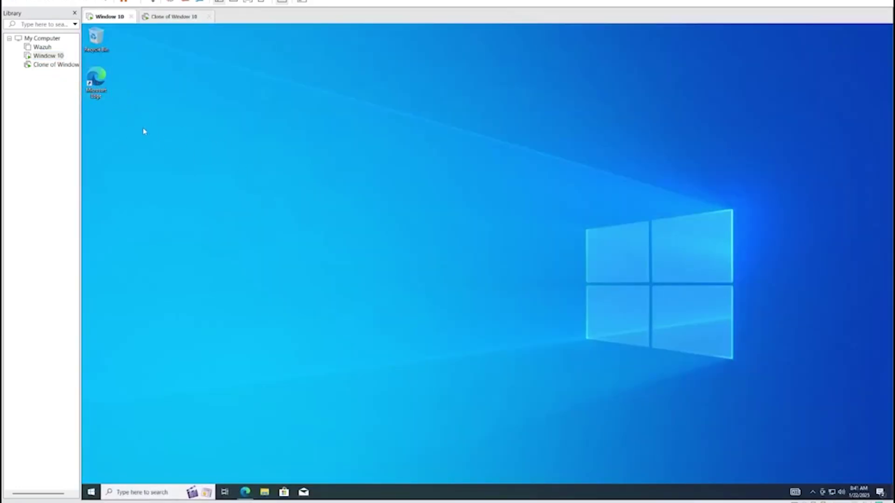
double_click(108, 92)
left_click(459, 39)
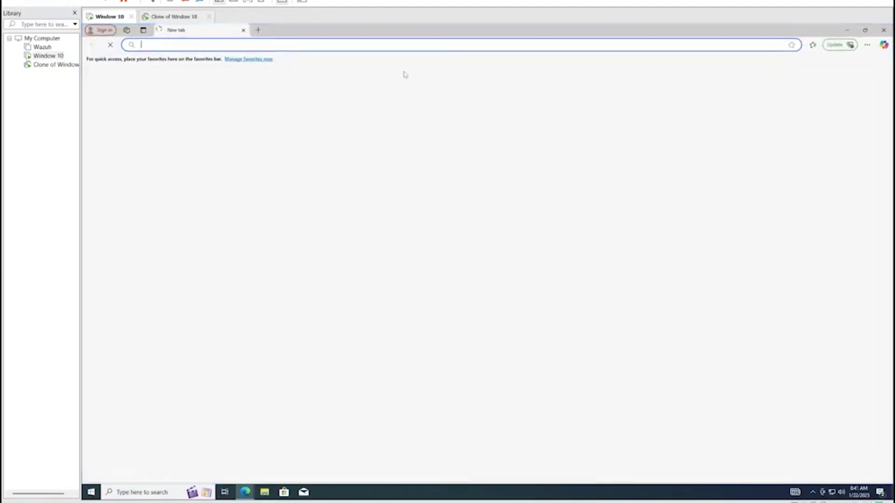
type("https://downloads.limacharlie.io/sensor/windows/64")
key("Return")
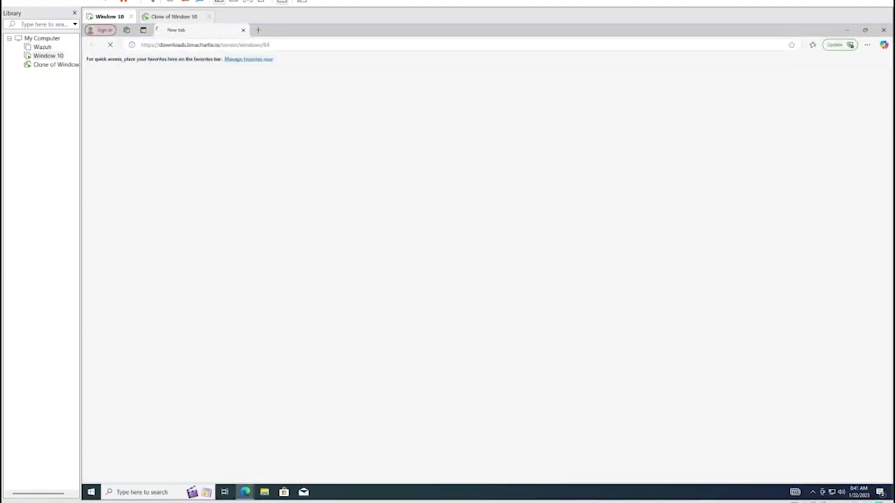
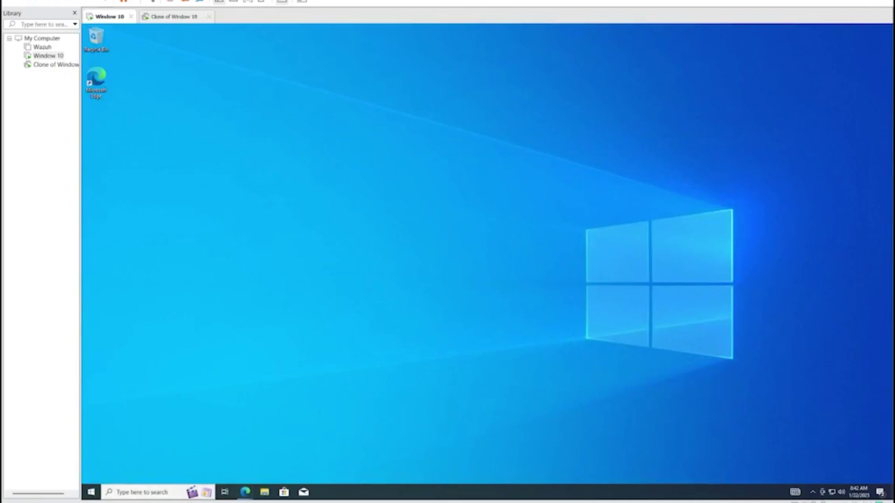
Search 'po' and launch Windows PowerShell as administrator, approving the UAC prompt
left_click(173, 491)
type("po")
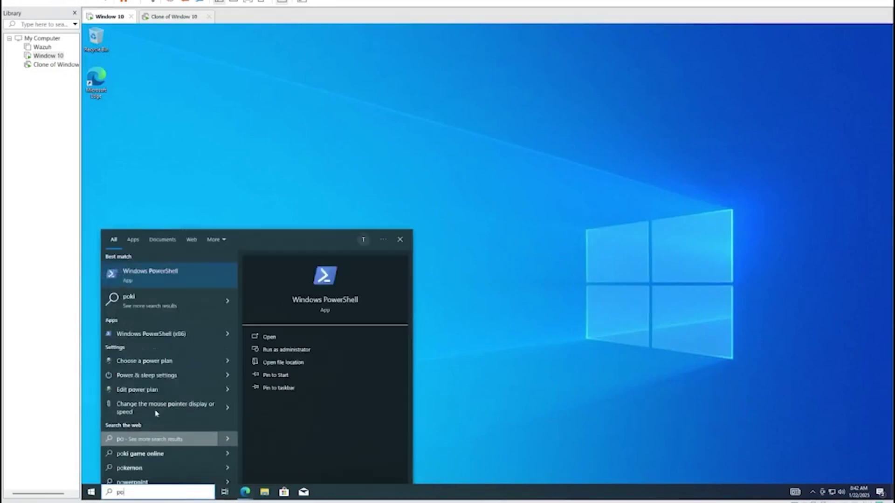
left_click(285, 350)
left_click(444, 309)
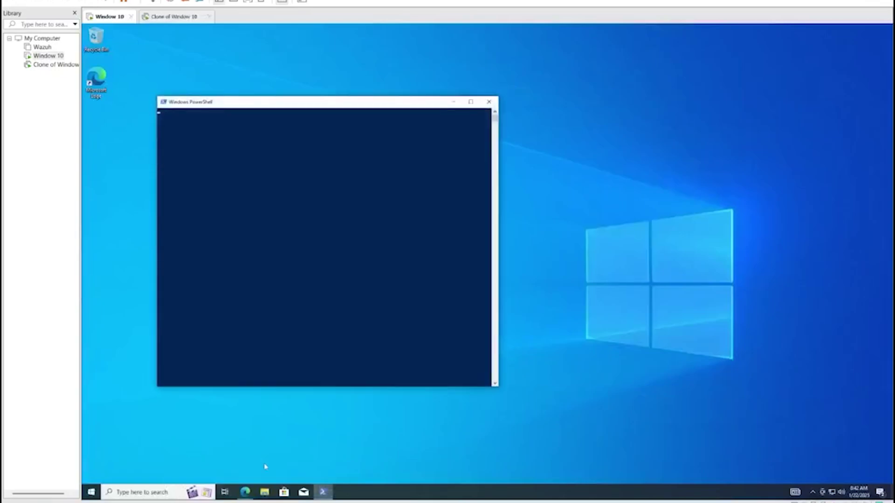
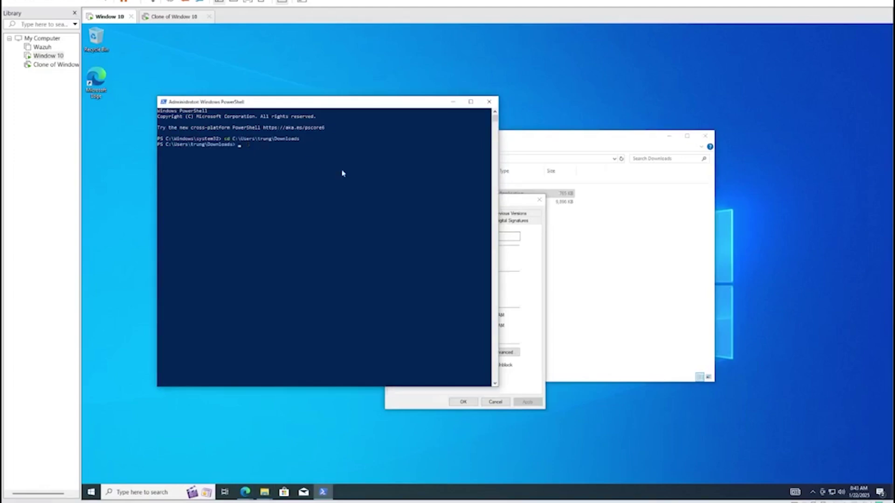
left_click(519, 205)
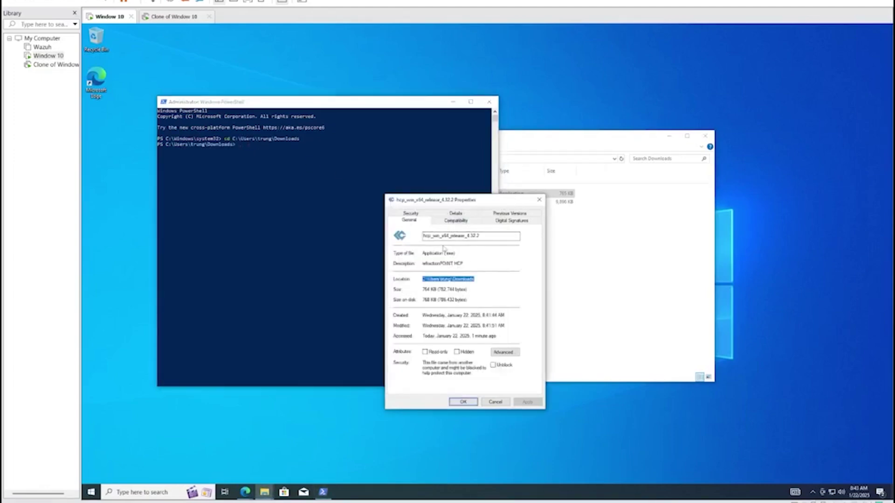
left_click(263, 159)
left_click(269, 149)
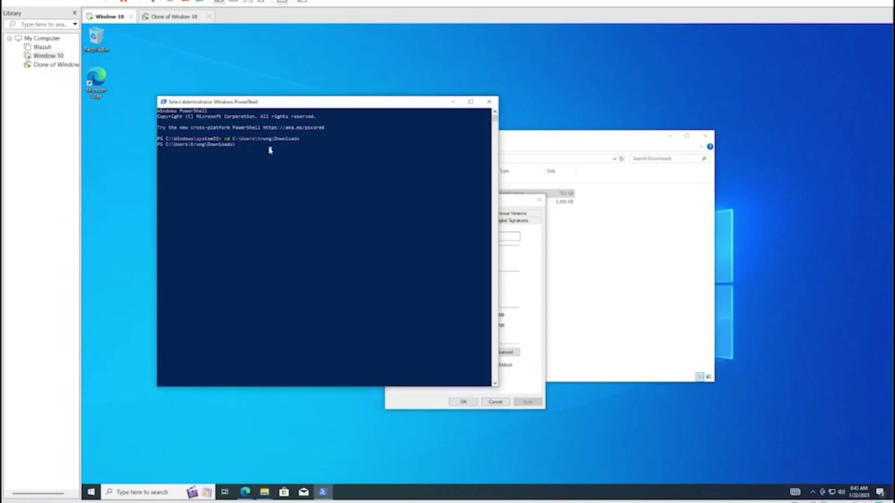
left_click(532, 204)
left_click(289, 170)
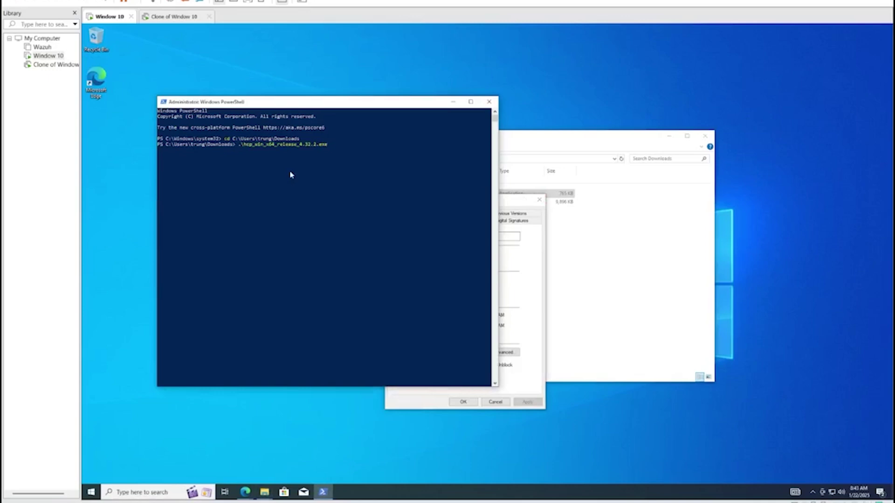
Copy the sensor key from LimaCharlie's Installation Keys page in the clone VM
left_click(46, 65)
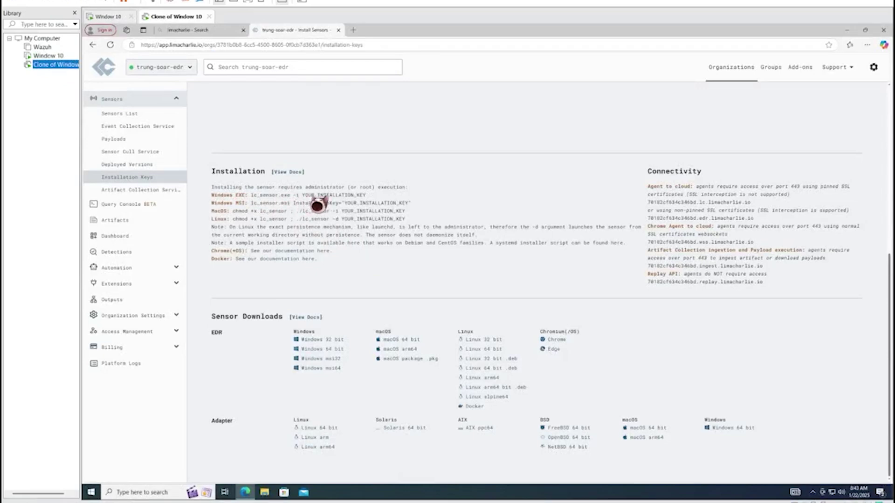
left_click(609, 197)
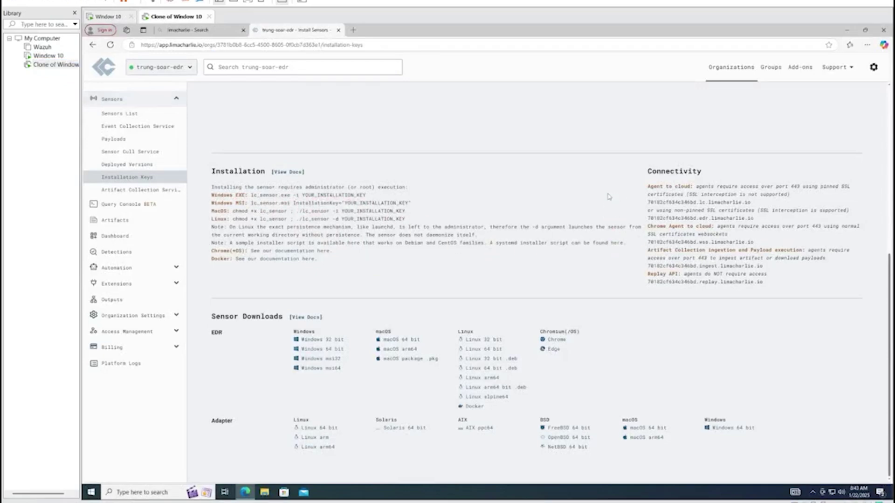
scroll(611, 195, "up", 6)
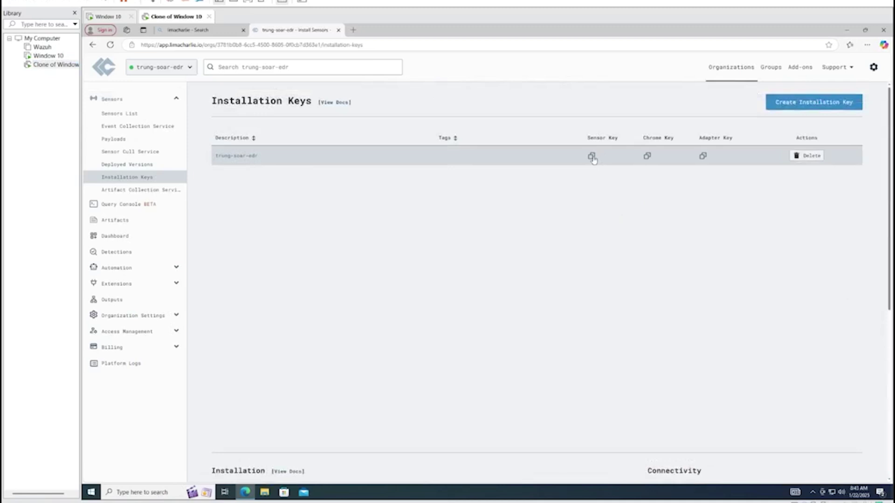
left_click(591, 156)
Paste the sensor key after -i in Window 10's PowerShell installer command and run it
left_click(48, 56)
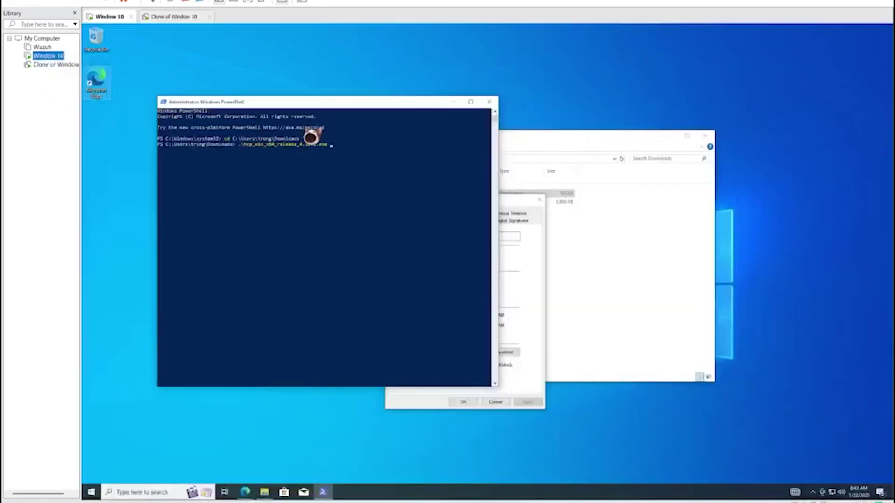
left_click(345, 152)
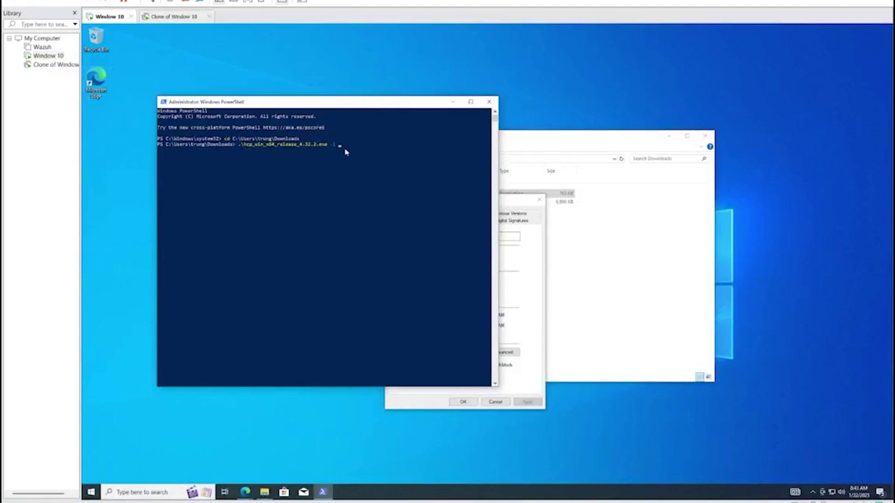
key("ctrl+v")
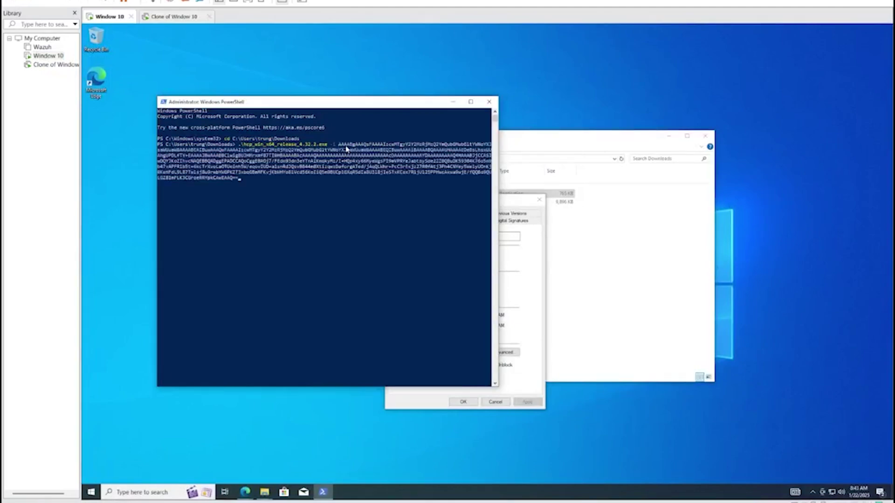
key("Return")
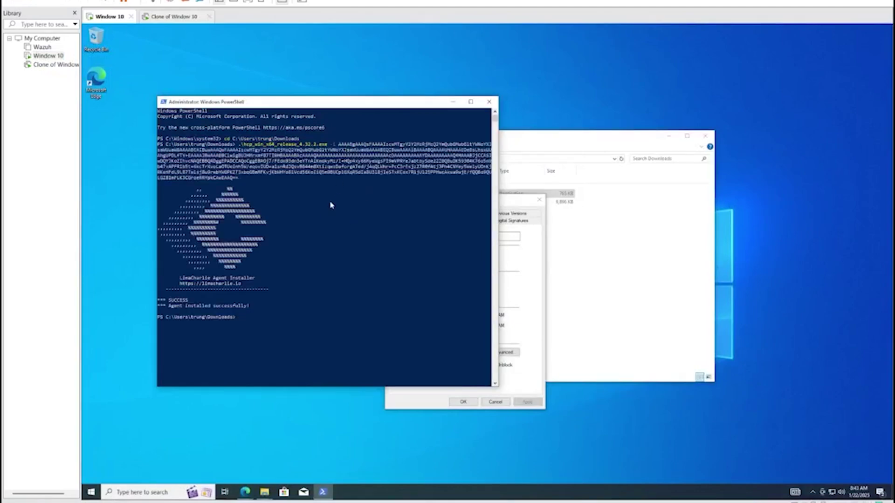
left_click_drag(260, 305, 160, 310)
Check the new desktop host in the Sensors List and its Sensor Details, then return to Window 10
left_click(49, 65)
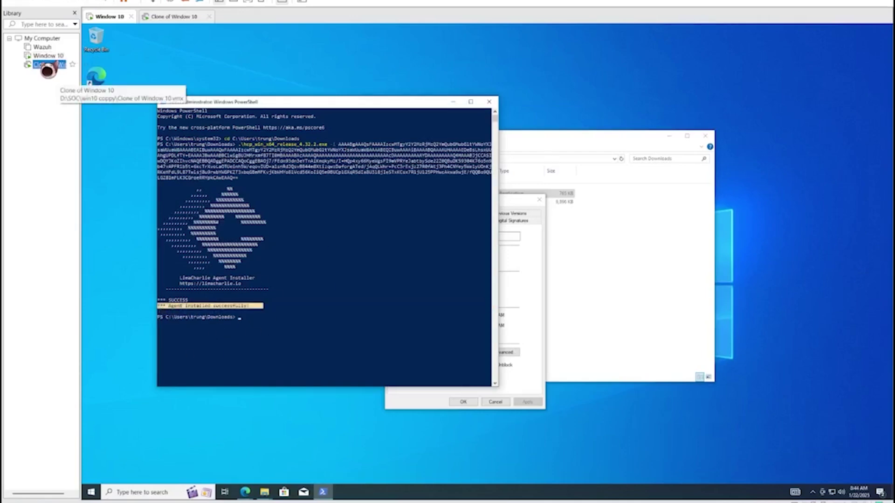
left_click(133, 115)
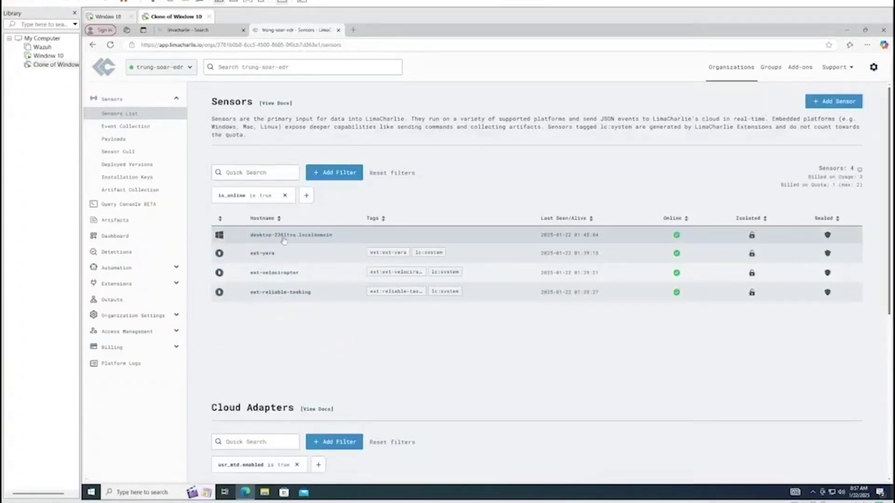
left_click(318, 236)
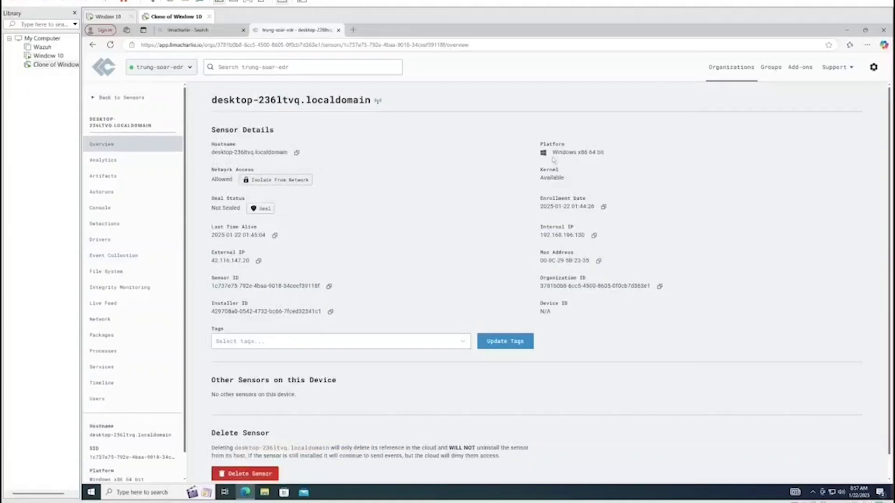
scroll(334, 264, "down", 1)
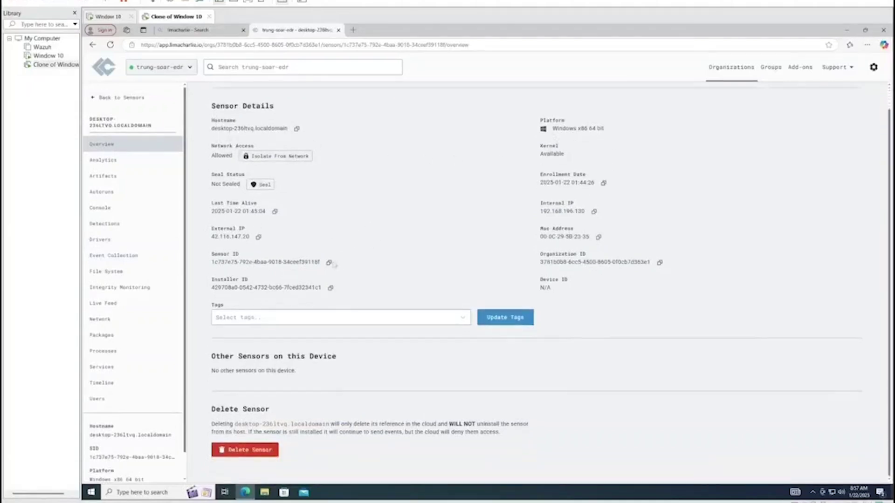
left_click(45, 56)
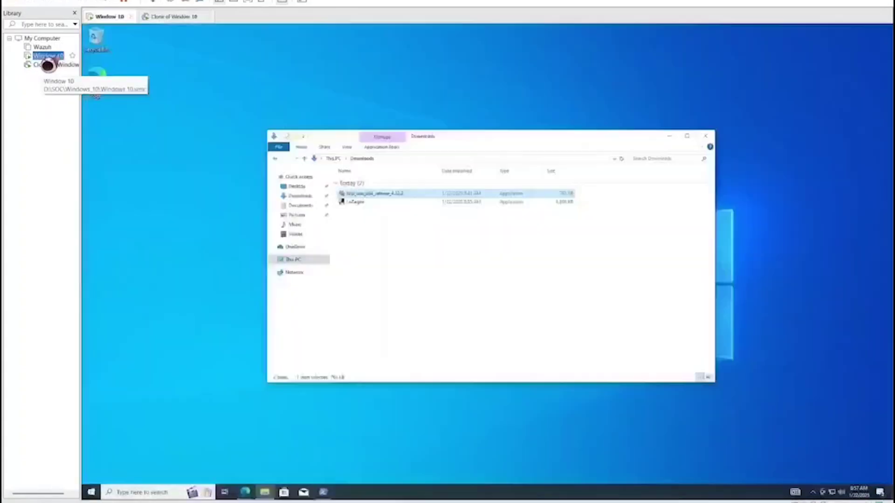
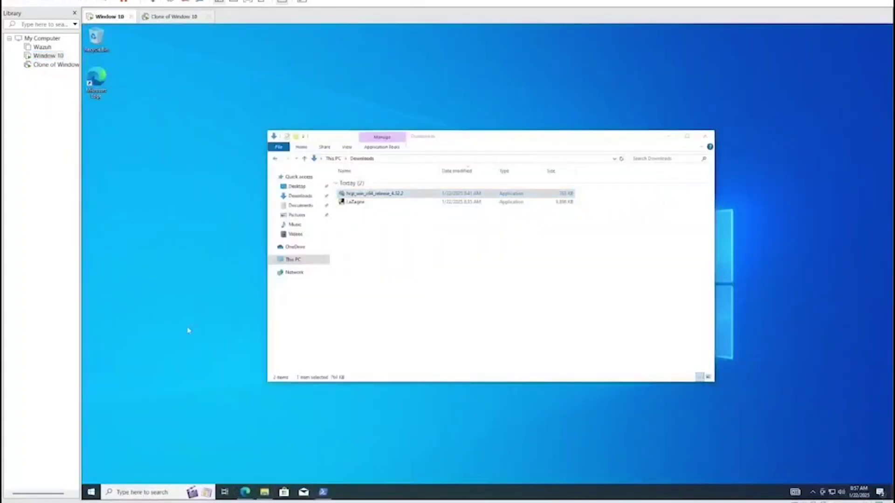
left_click(260, 96)
key("l")
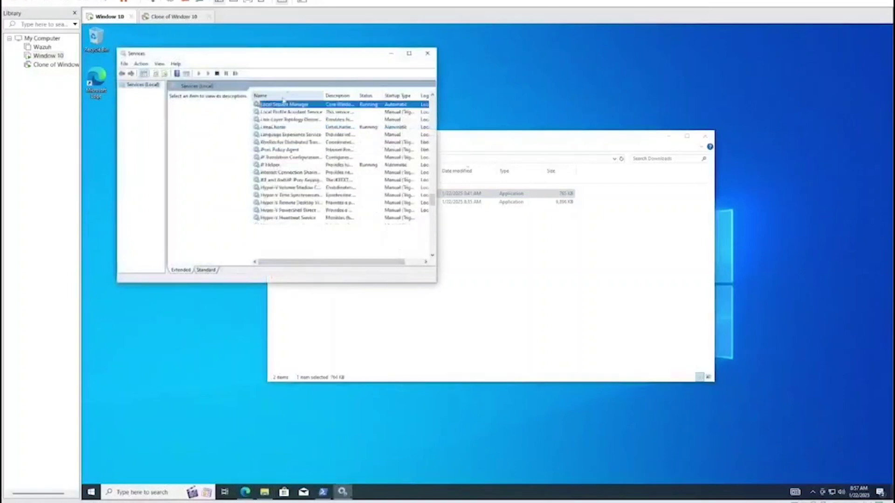
left_click(287, 128)
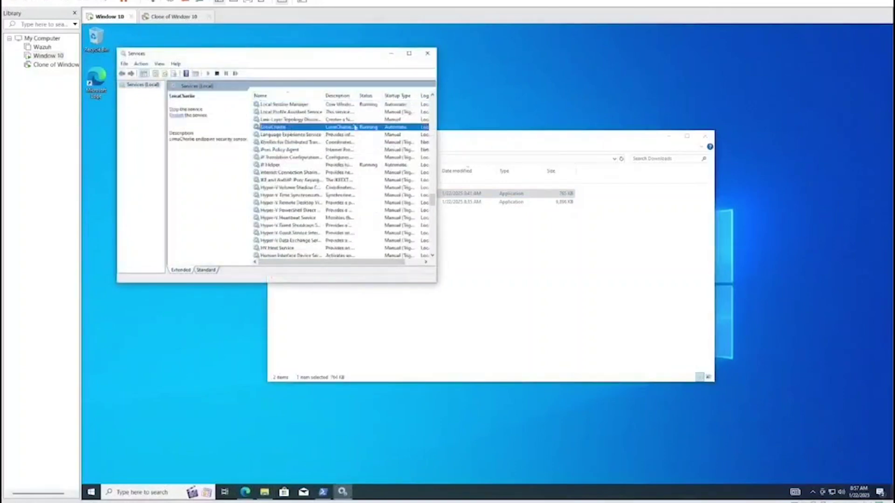
left_click(427, 54)
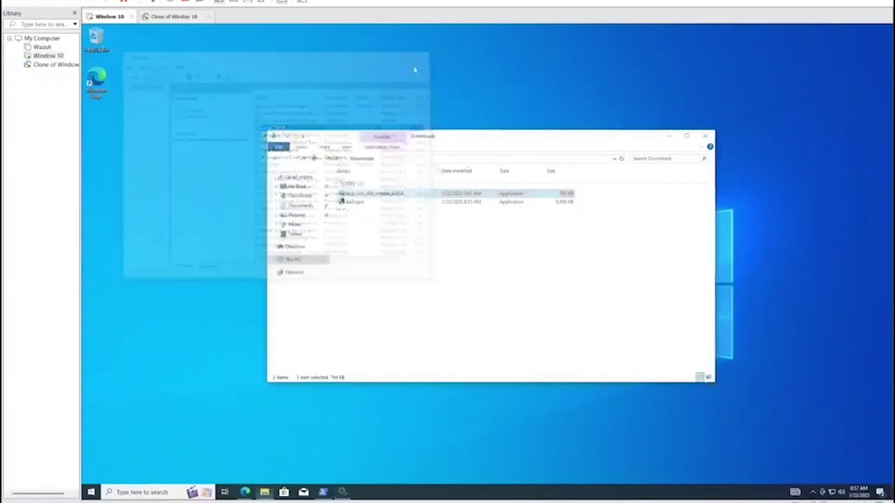
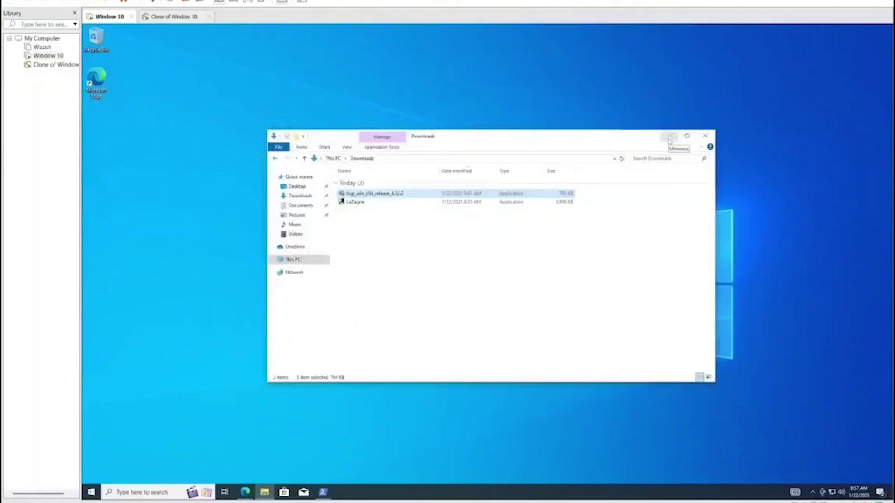
Minimize the File Explorer Downloads window to reveal the Windows 10 desktop
left_click(669, 136)
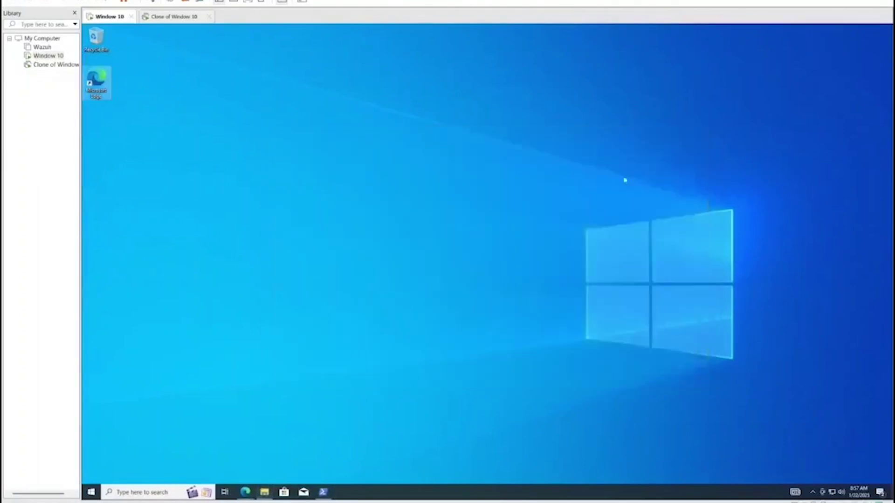
On the Clone of Window 10 sensor, review its Analytics, Artifacts, Detections and Services pages
left_click(51, 65)
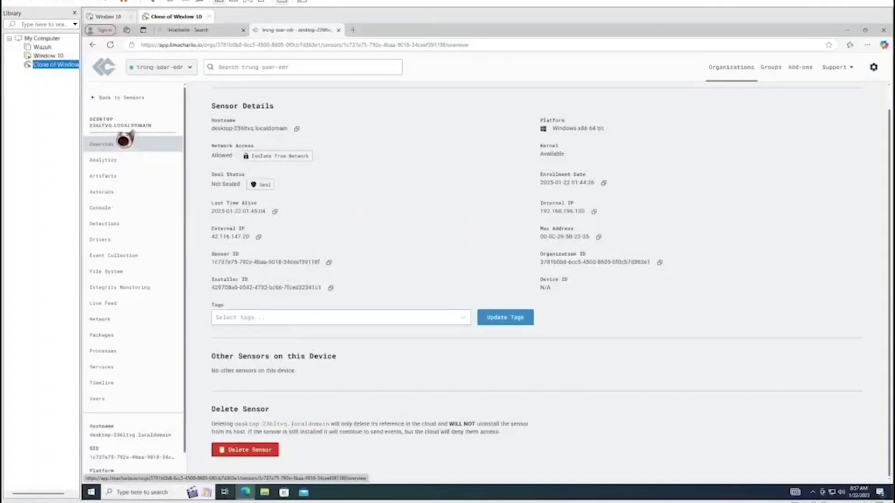
left_click(108, 161)
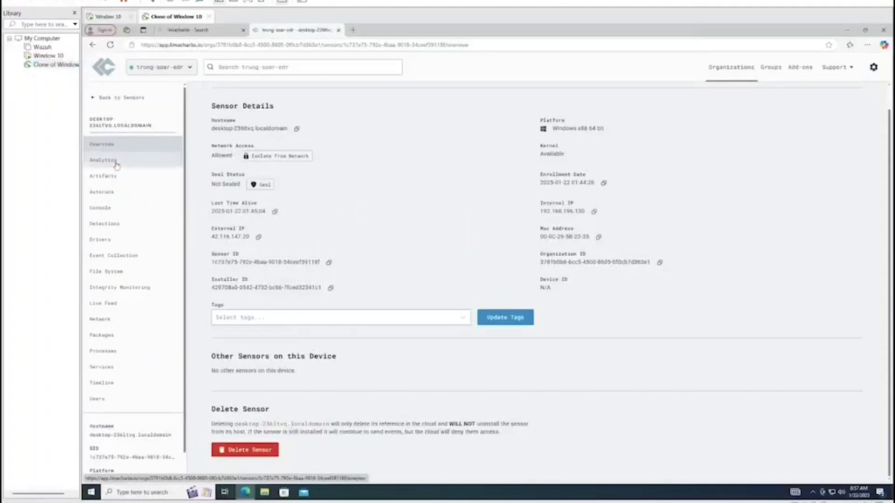
left_click(111, 176)
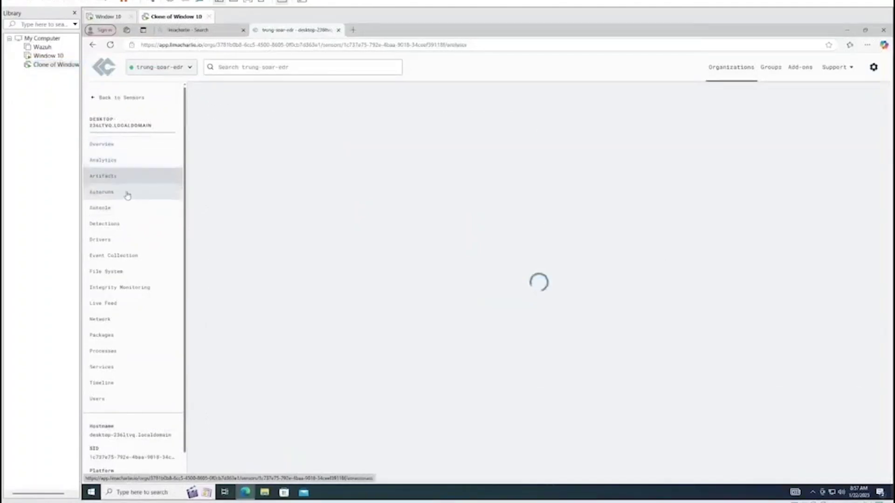
left_click(125, 228)
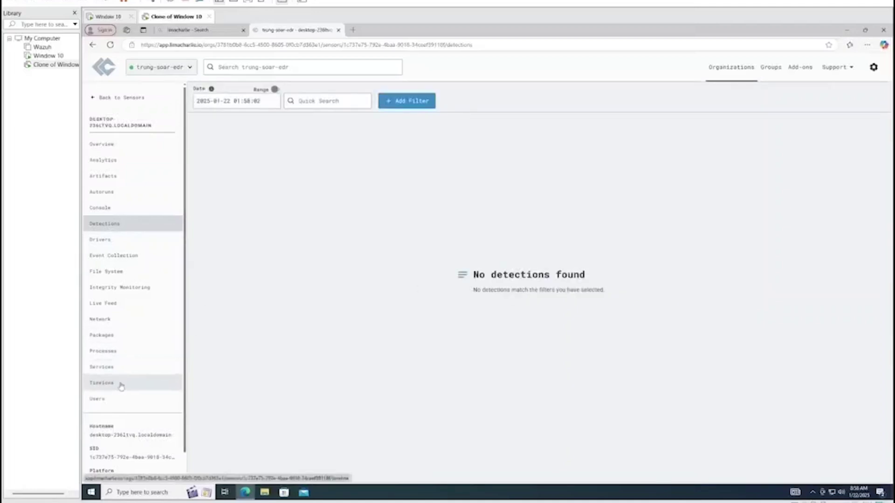
left_click(111, 366)
scroll(410, 264, "down", 10)
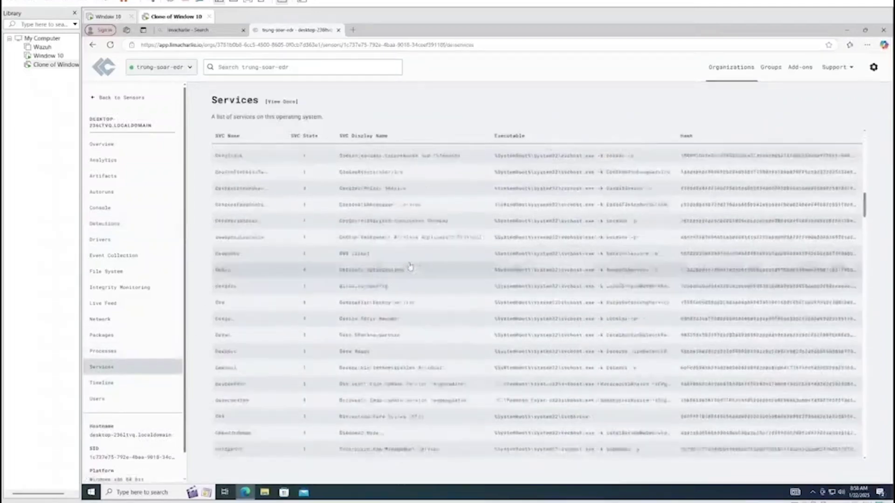
scroll(413, 265, "up", 5)
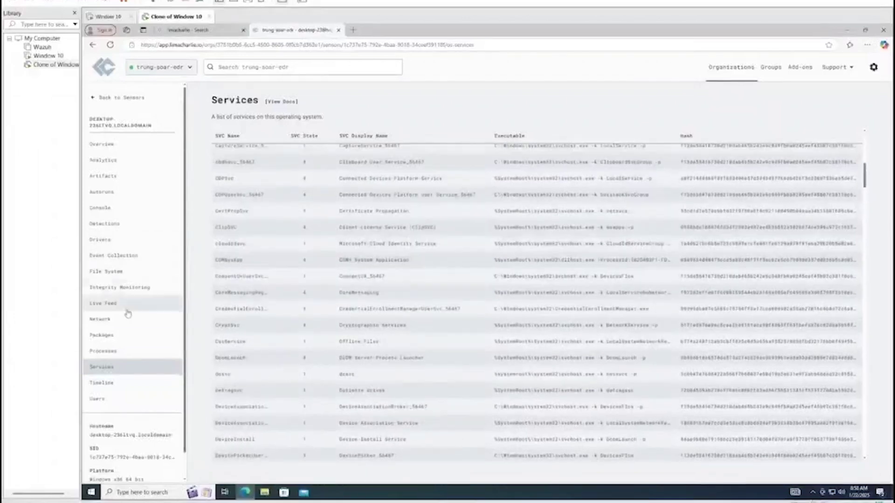
Load the sensor's Timeline events, check the DNS and network entries, then return to Window 10
left_click(110, 387)
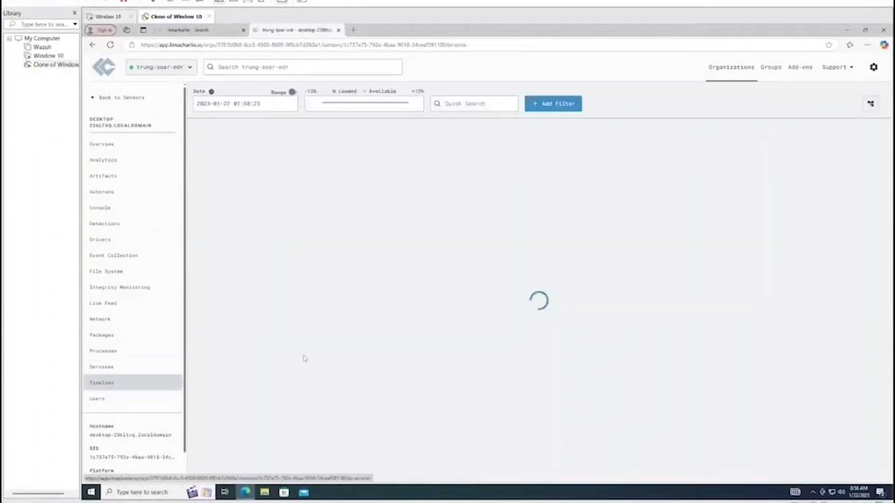
left_click(562, 157)
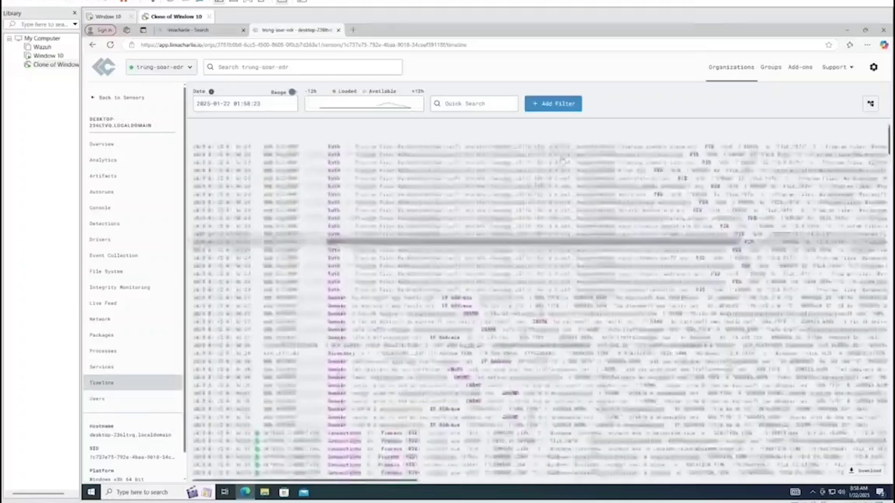
scroll(467, 327, "down", 10)
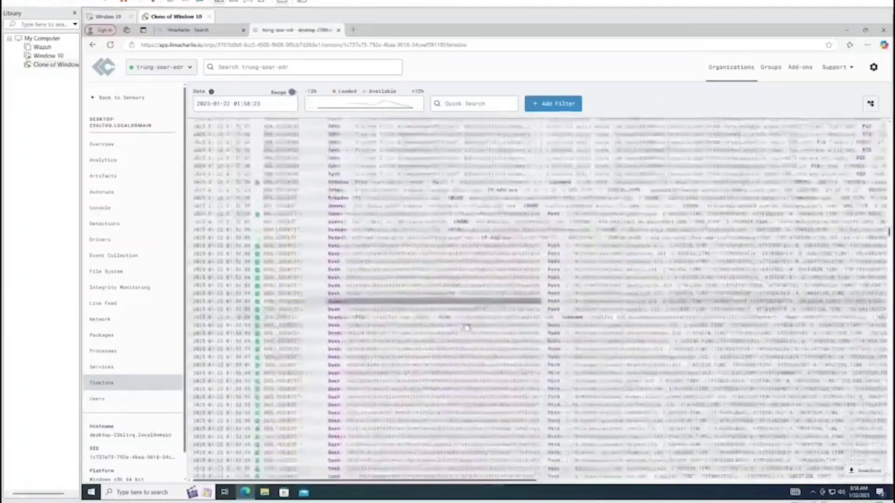
scroll(467, 327, "down", 10)
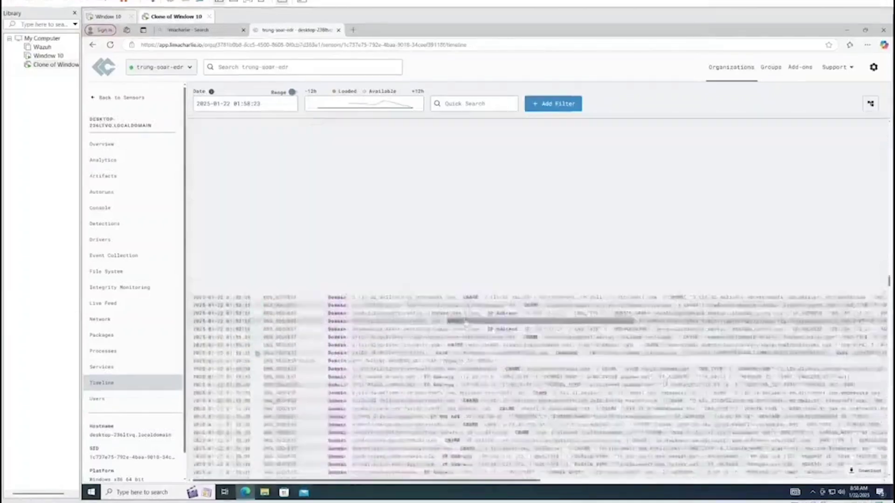
left_click(55, 57)
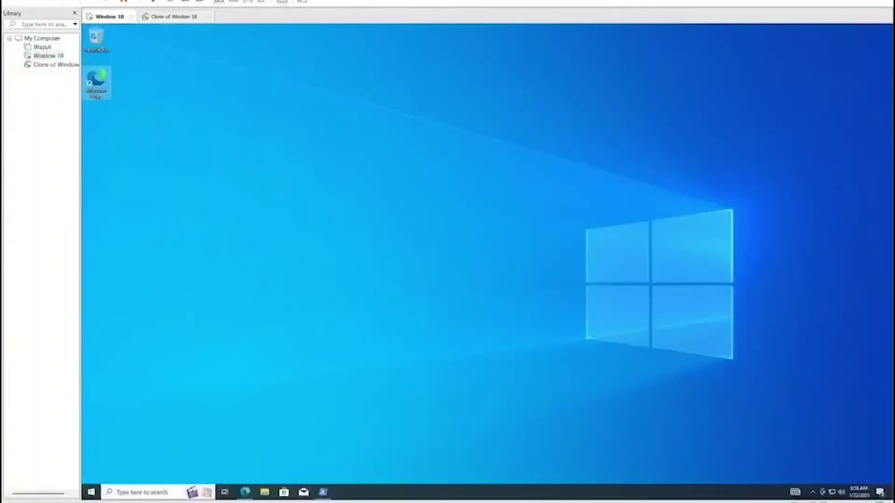
Launch Windows PowerShell from search and open File Explorer at the Downloads folder
left_click(147, 492)
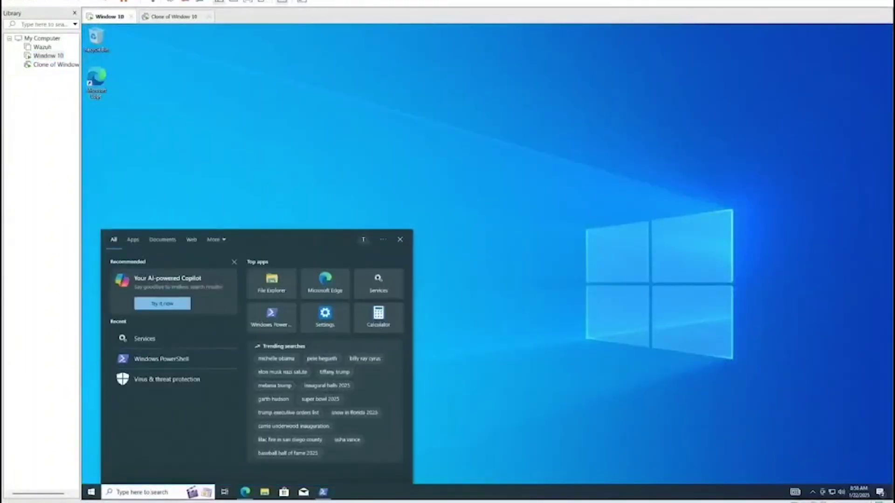
left_click(185, 360)
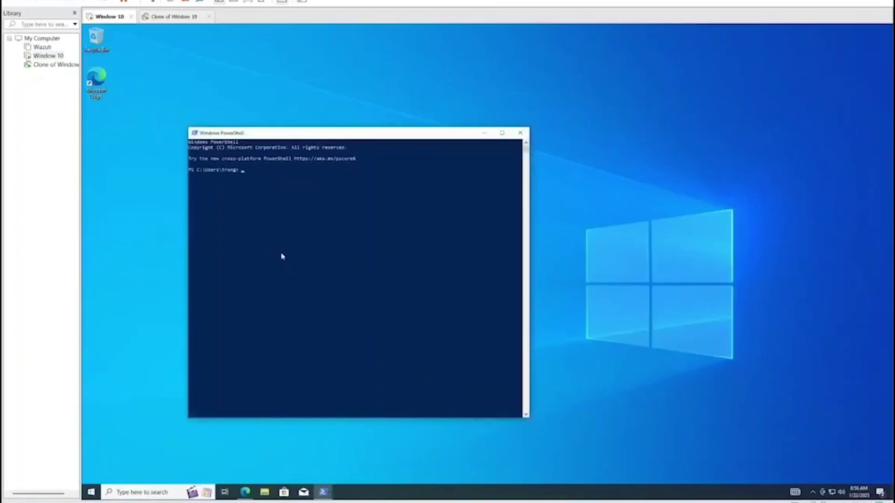
left_click(264, 495)
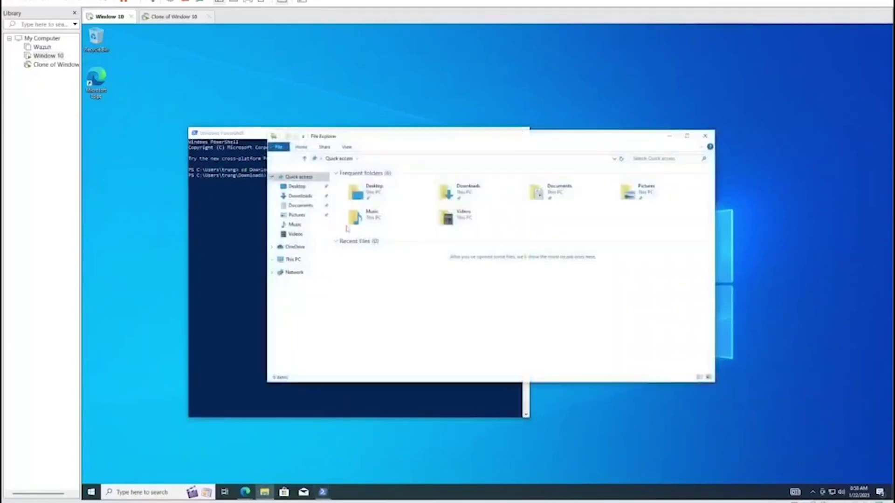
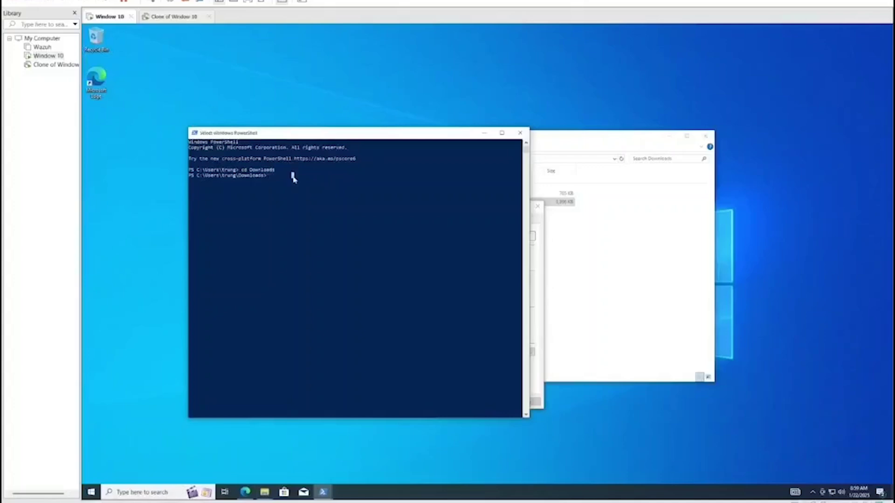
left_click_drag(330, 145, 205, 148)
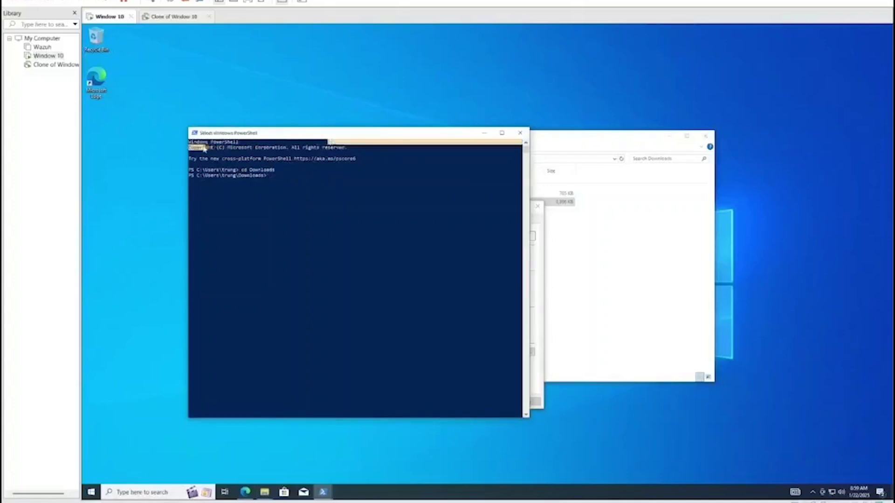
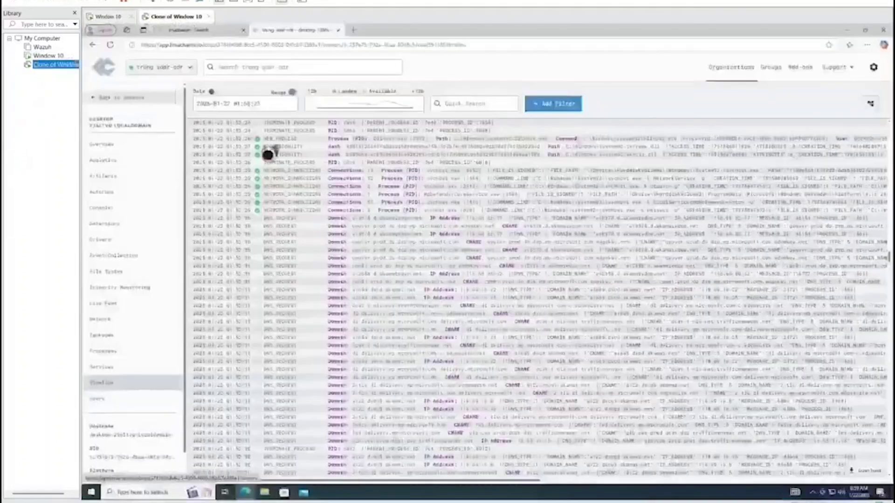
Search the sensor's timeline for lazagne events
left_click(459, 105)
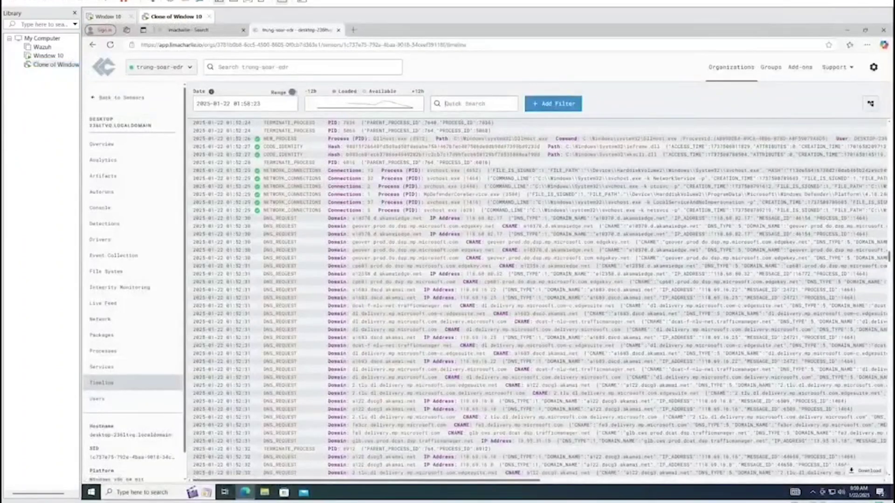
type("lad")
type("gne")
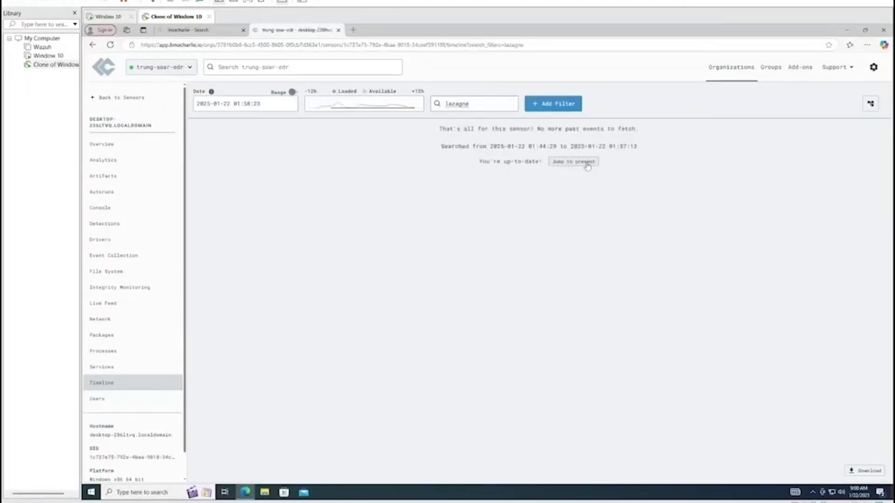
Jump the lazagne-filtered timeline to the present and reload until the six LaZagne events appear
left_click(586, 163)
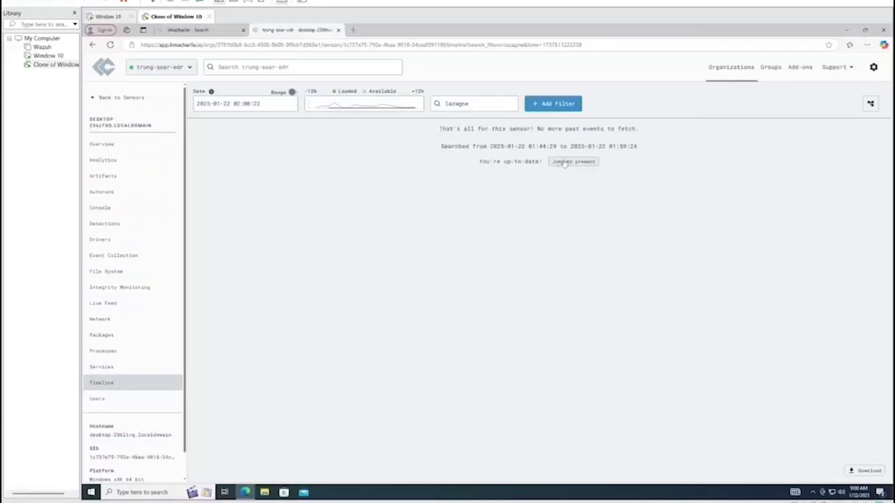
left_click(564, 162)
left_click(110, 44)
left_click(583, 162)
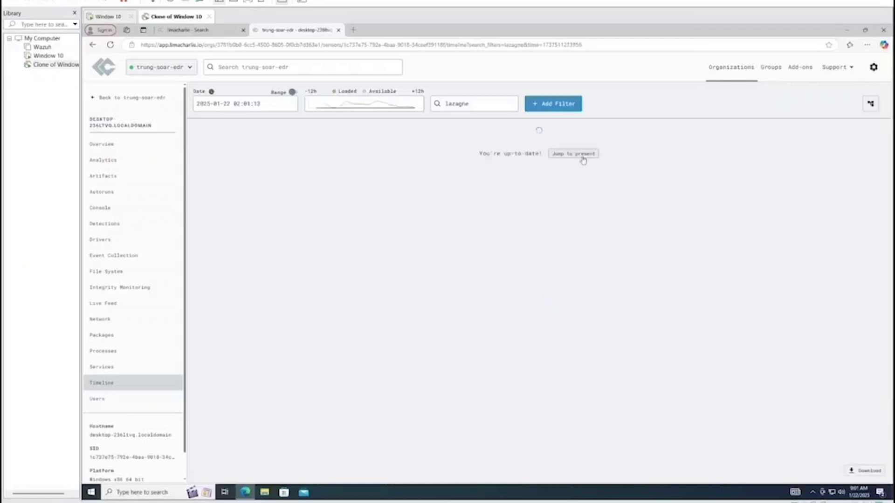
left_click(574, 161)
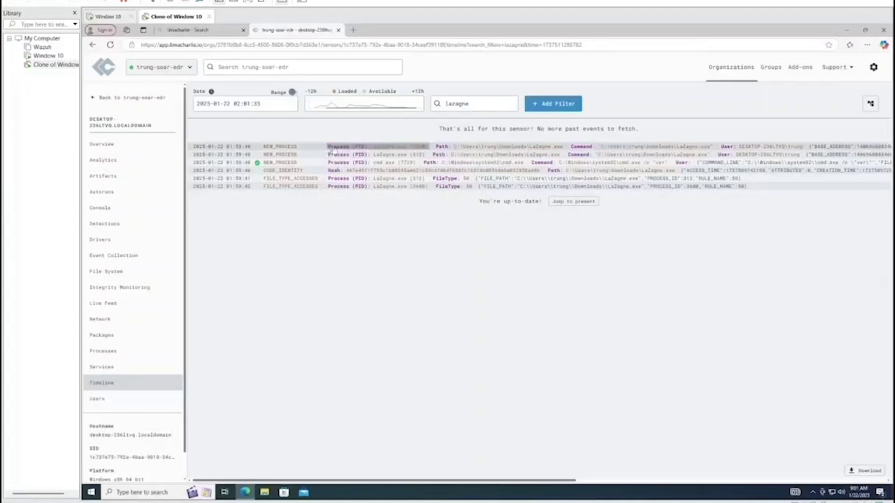
Open the first LaZagne.exe NEW_PROCESS event and highlight its command line and file path
left_click(305, 148)
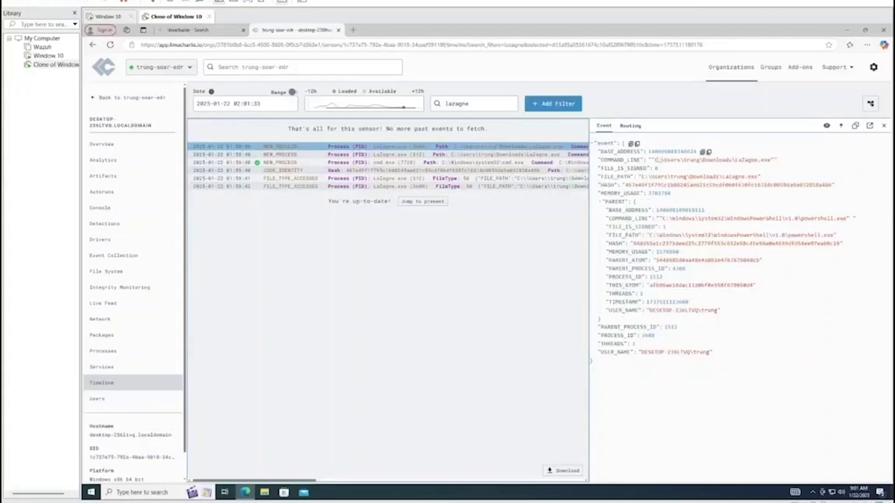
left_click_drag(649, 160, 720, 160)
left_click_drag(647, 160, 733, 160)
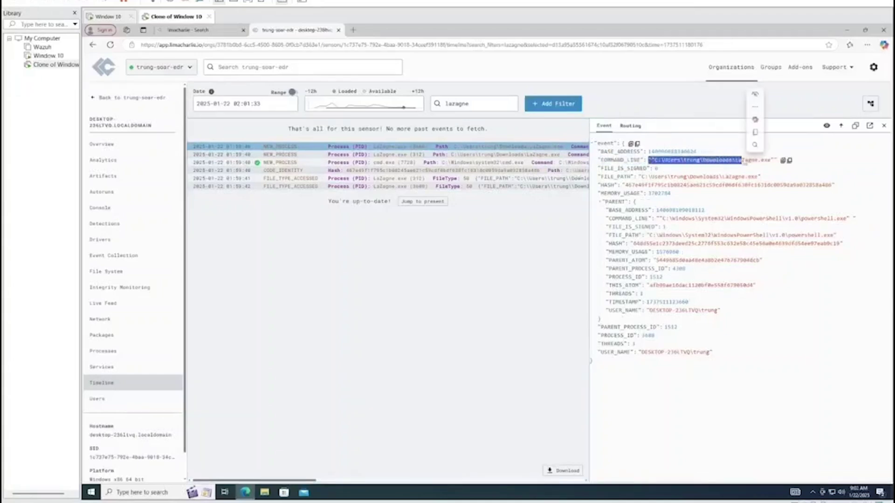
left_click(732, 161)
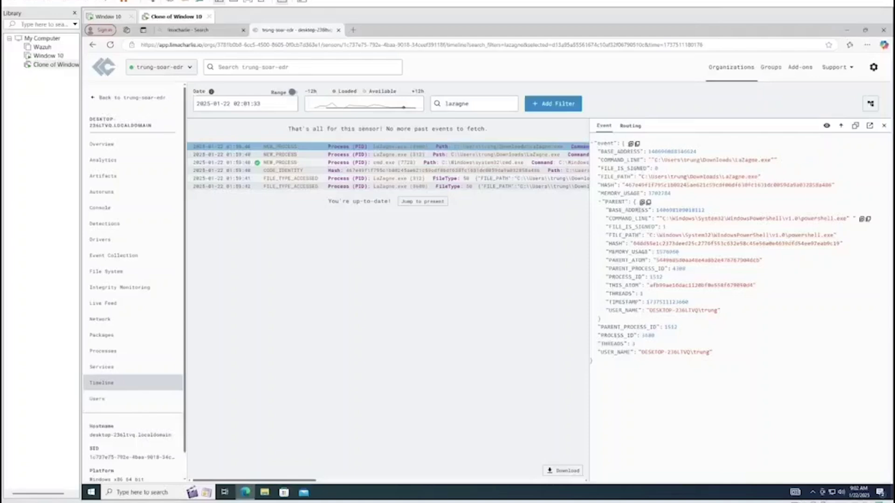
left_click_drag(641, 177, 744, 177)
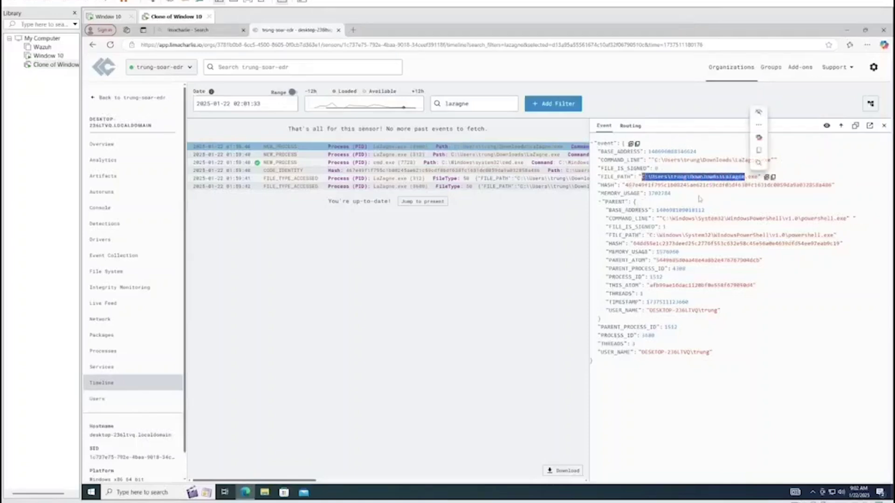
left_click(699, 199)
left_click_drag(627, 184, 750, 185)
left_click(689, 231)
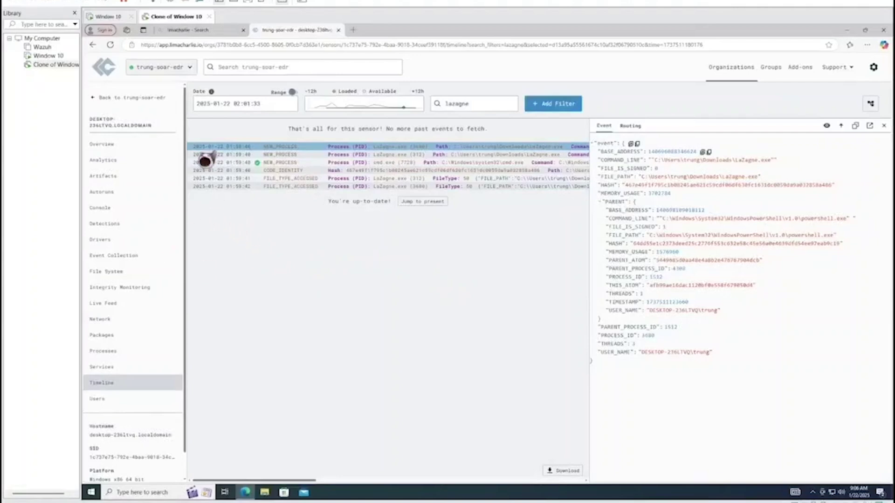
Duplicate the LaZagne timeline page into a second browser tab
left_click(350, 45)
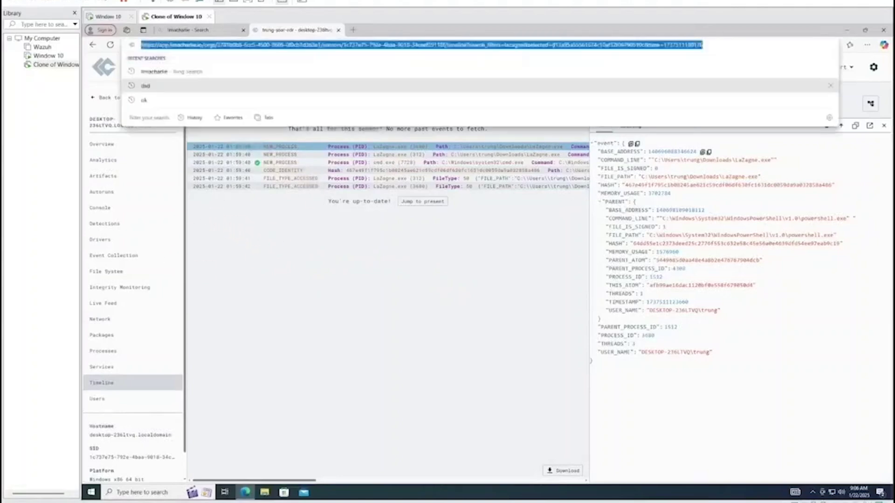
key("ctrl+c")
key("ctrl+t")
key("ctrl+v")
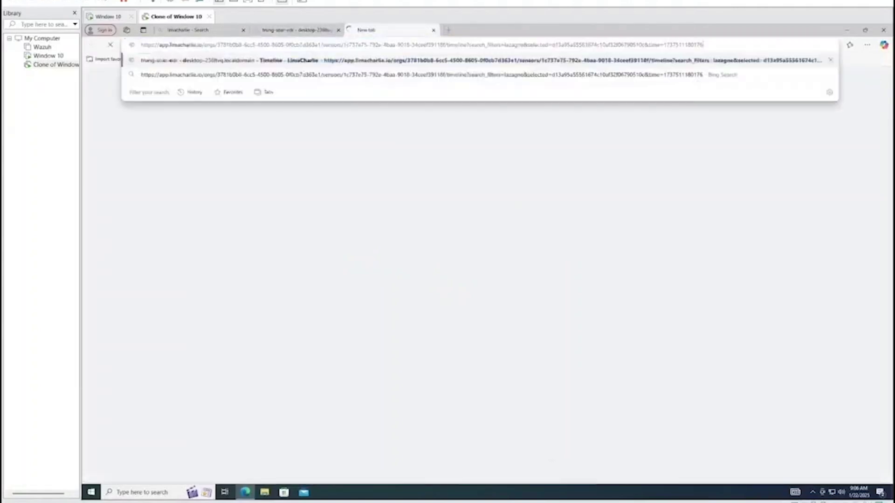
key("Return")
key("ctrl+shift+Tab")
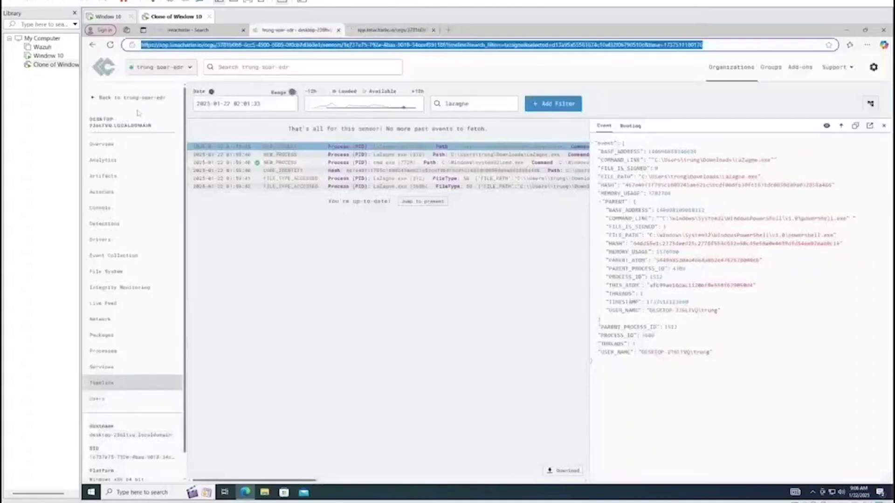
Return to the organisation's sensor list, confirming the other tab still shows the LaZagne timeline
left_click(98, 99)
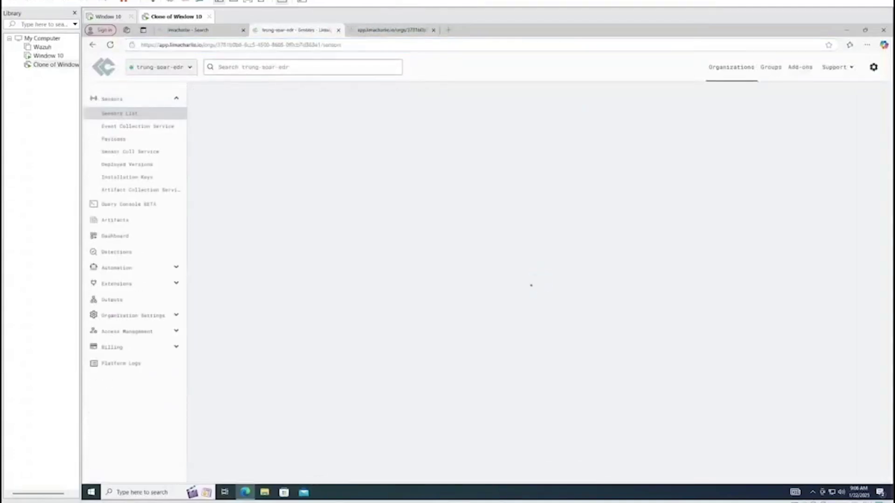
left_click(378, 31)
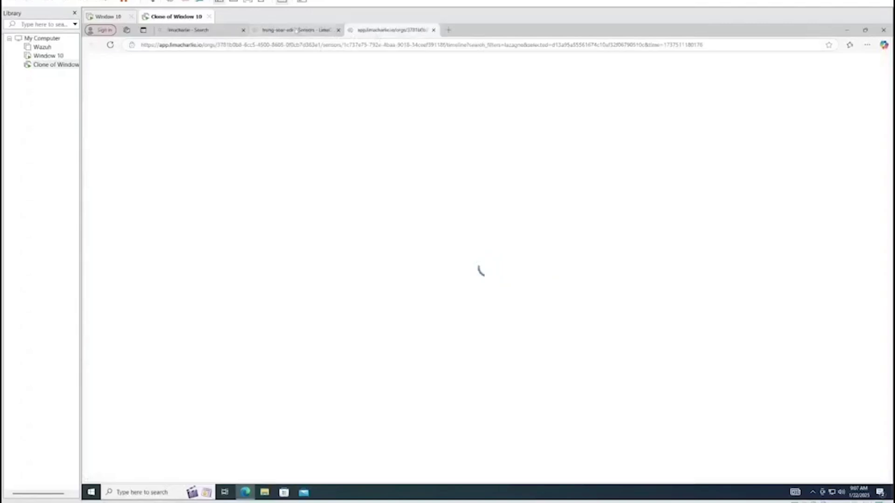
key("ctrl+shift+Tab")
left_click(391, 30)
left_click(307, 30)
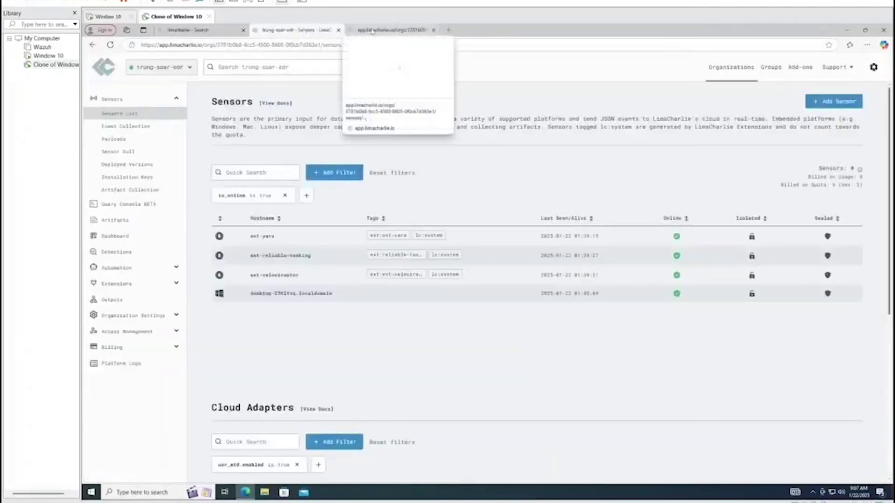
left_click(288, 293)
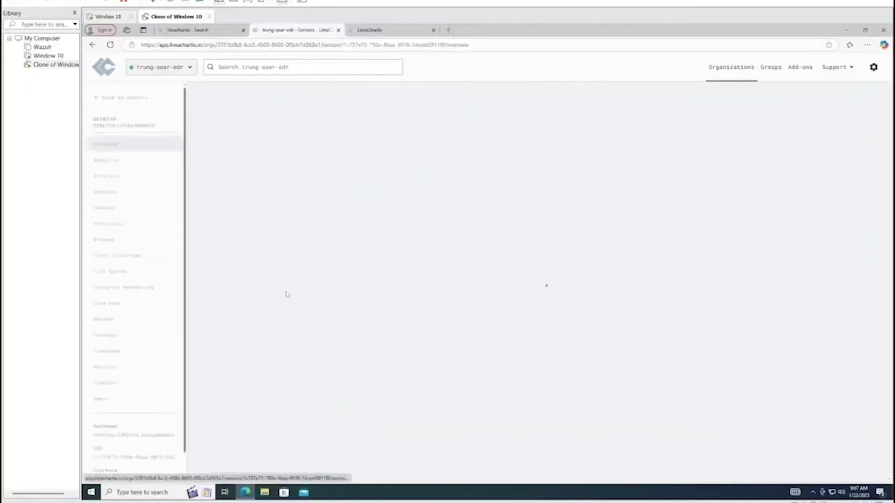
left_click(385, 31)
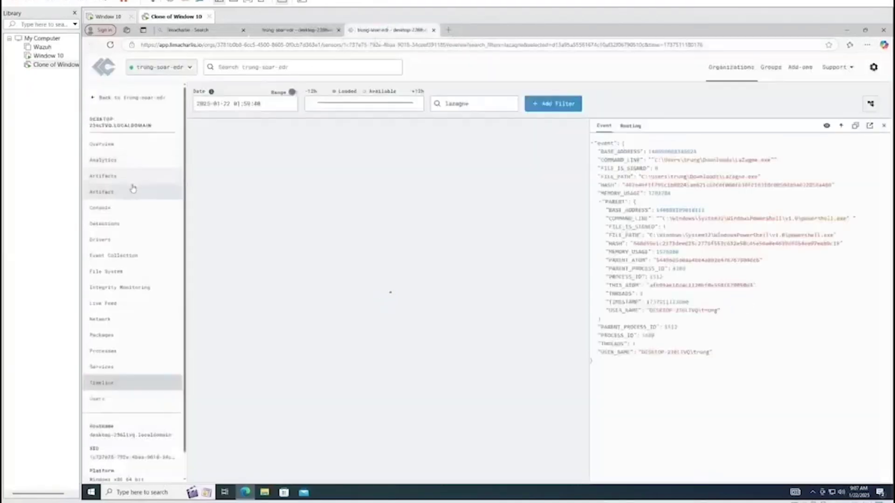
left_click(121, 98)
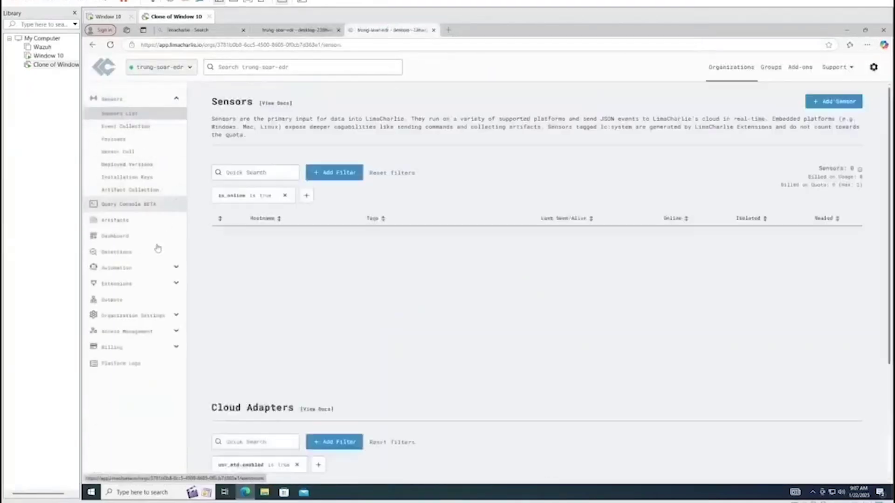
Open the organisation's Detection & Response rules list
left_click(149, 269)
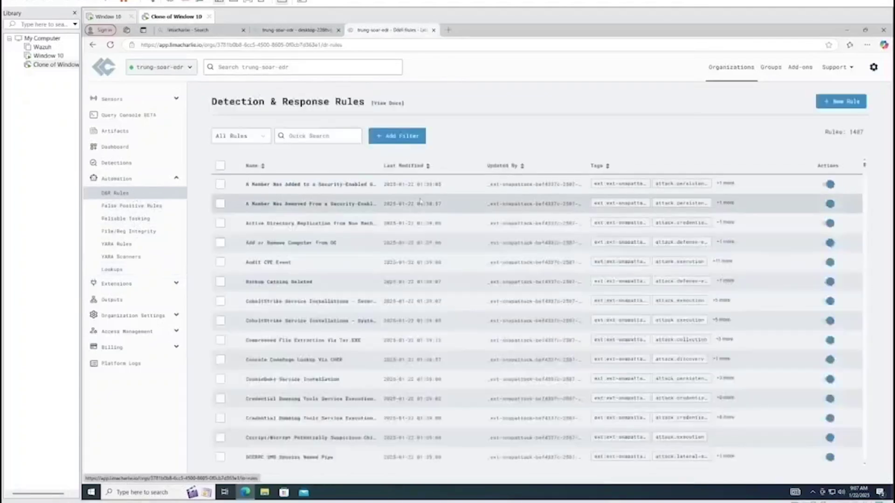
scroll(419, 213, "down", 20)
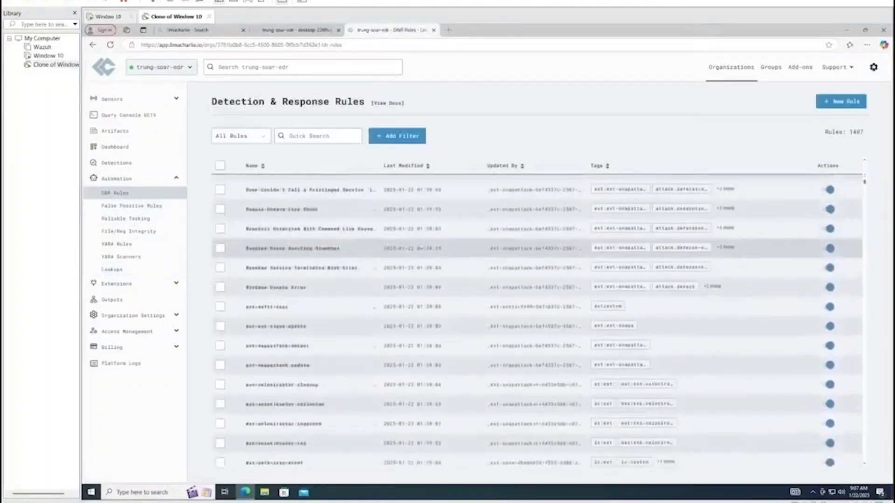
scroll(420, 246, "down", 5)
Create a new D&R rule and name it trung-soar-edr
left_click(840, 101)
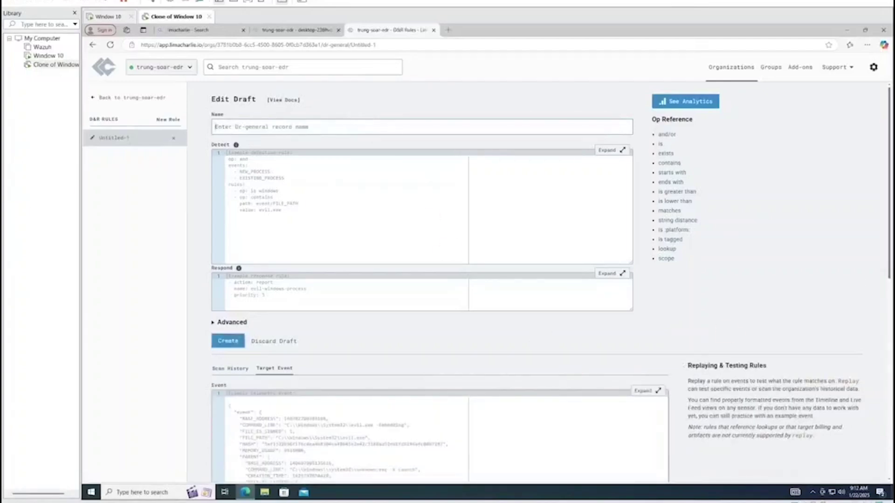
left_click(218, 126)
type("trung-soar-edr")
key("Tab")
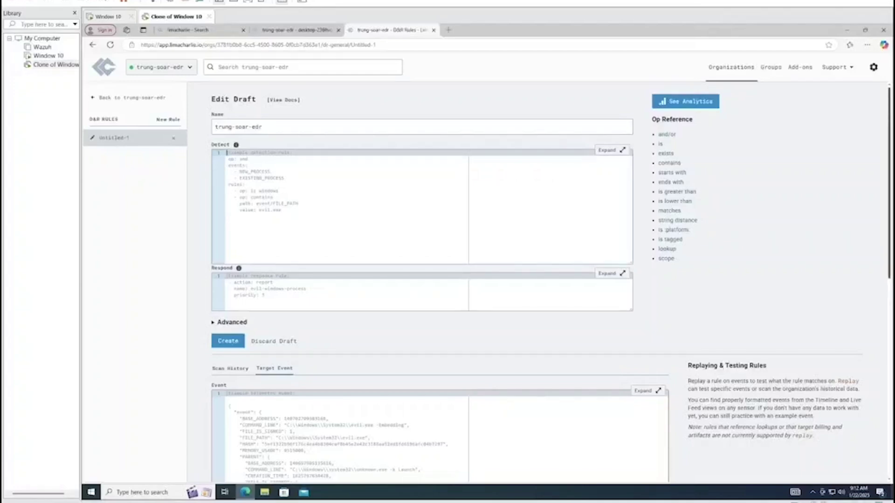
Paste the LaZagne detect logic and the high-level report response into the rule
key("ctrl+v")
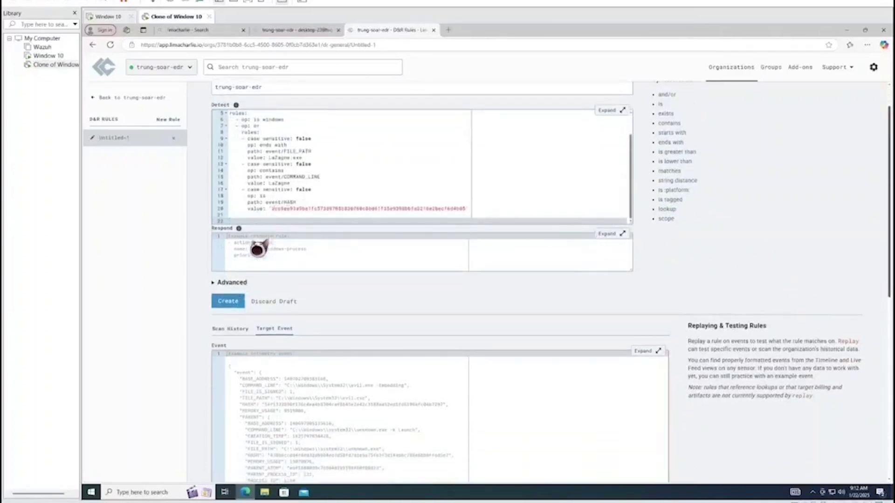
key("ctrl+v")
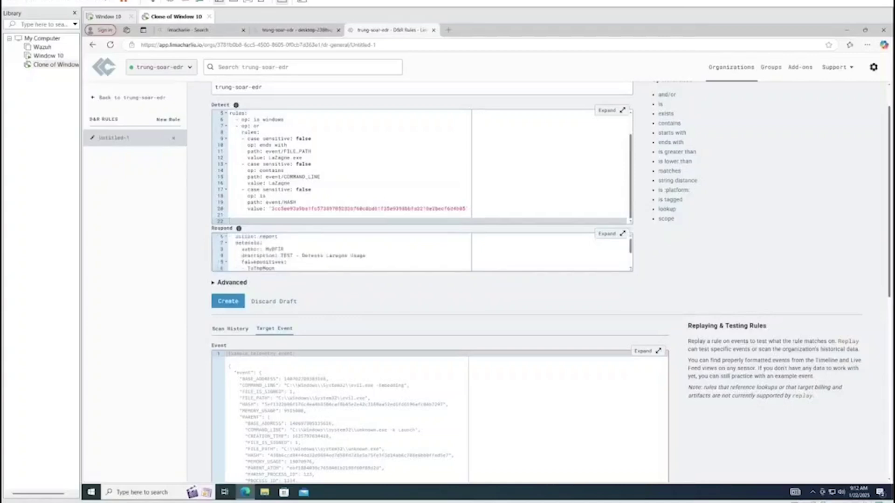
left_click(236, 236)
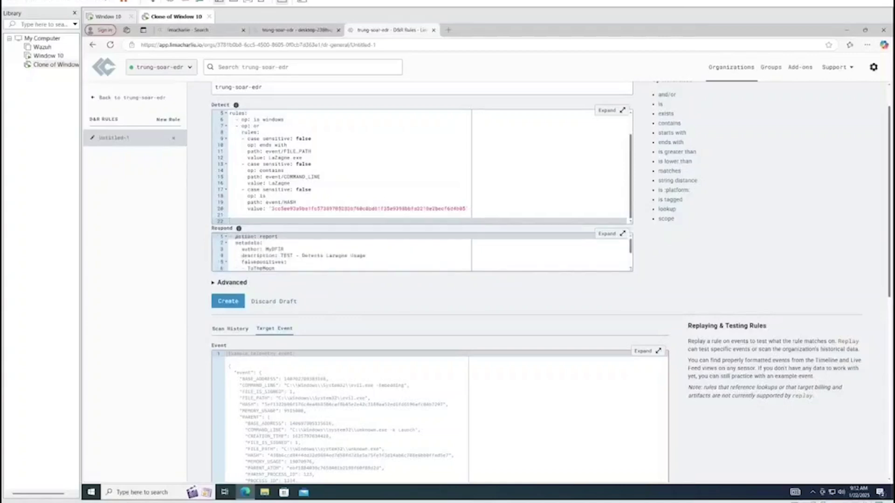
scroll(296, 244, "down", 5)
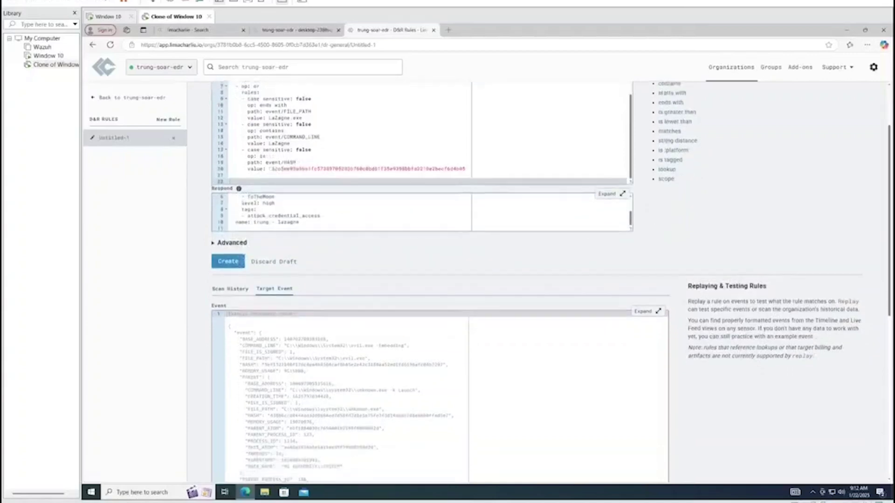
scroll(321, 218, "up", 1)
scroll(286, 255, "up", 2)
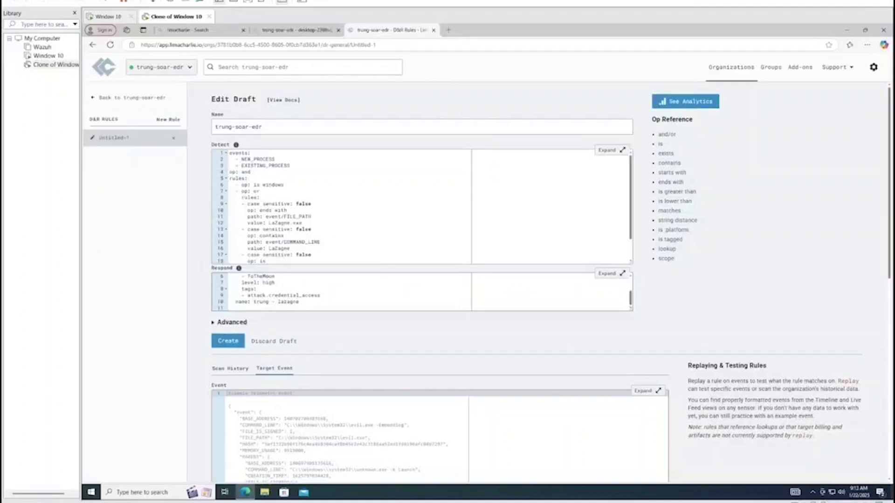
Check the LaZagne.exe file path and hash values in the detect YAML
left_click_drag(268, 223, 309, 229)
left_click(354, 224)
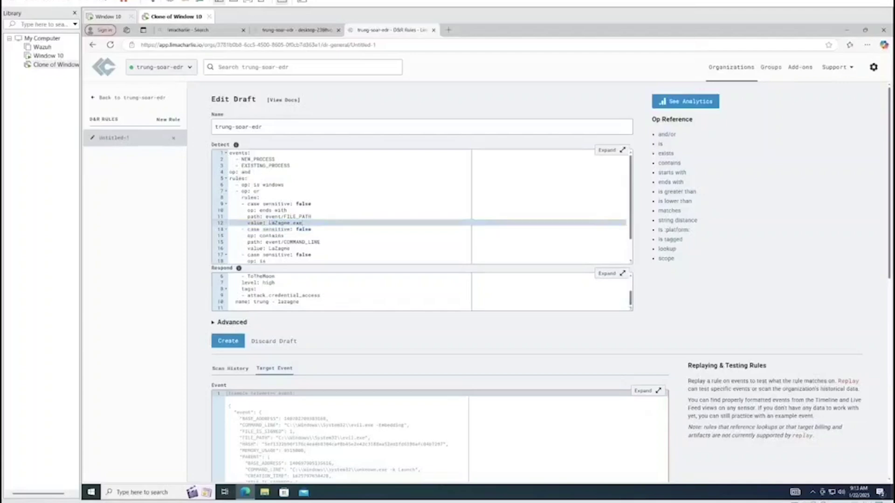
scroll(419, 207, "down", 1)
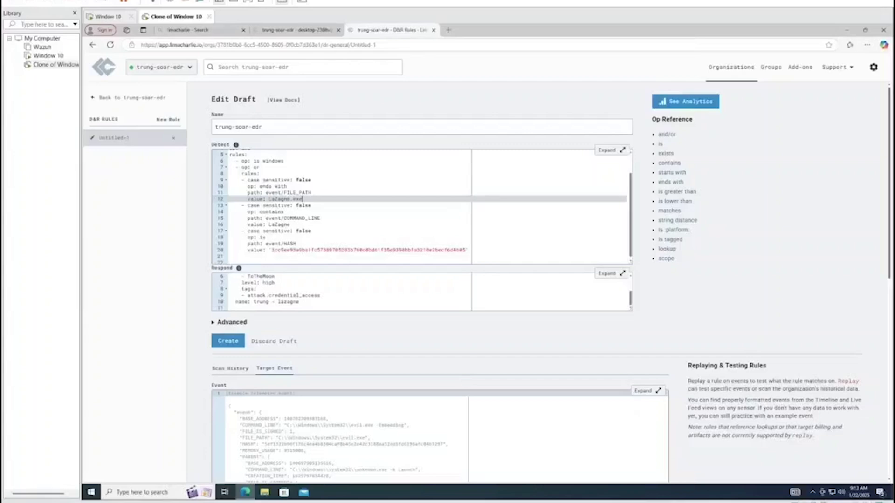
left_click(313, 250)
double_click(414, 250)
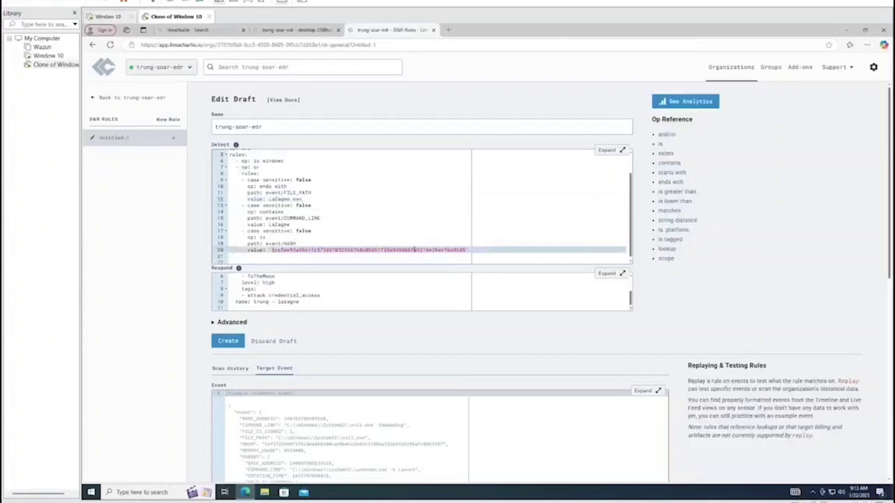
key("Up")
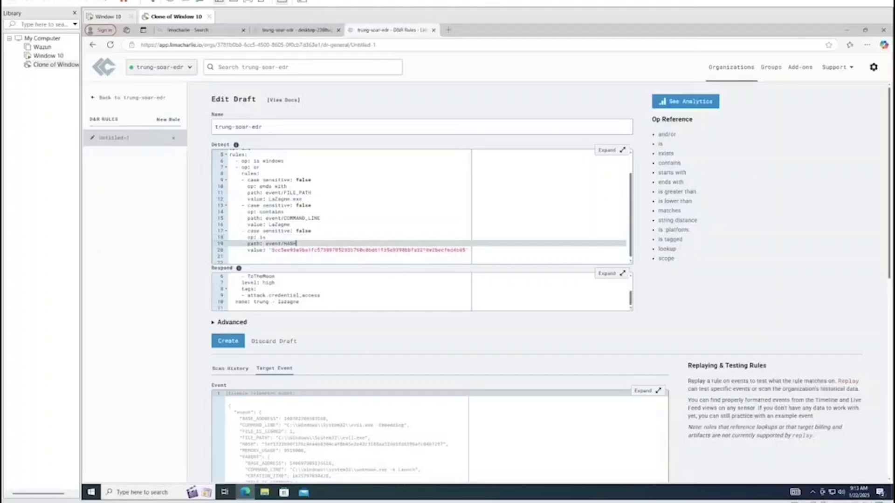
key("Down")
key("Down")
scroll(340, 291, "up", 2)
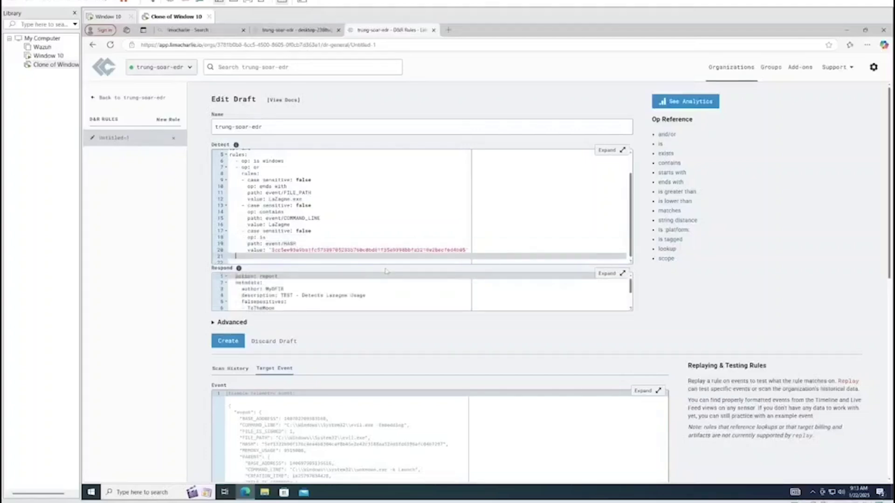
scroll(386, 273, "down", 5)
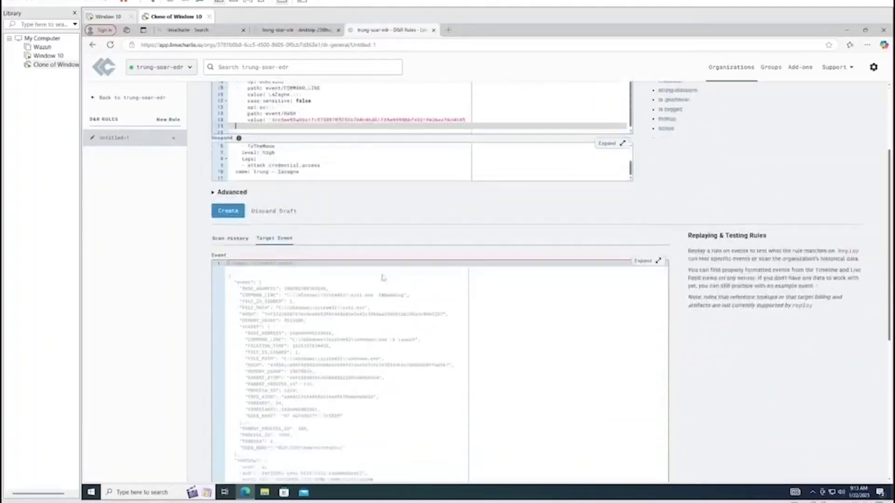
scroll(382, 277, "down", 2)
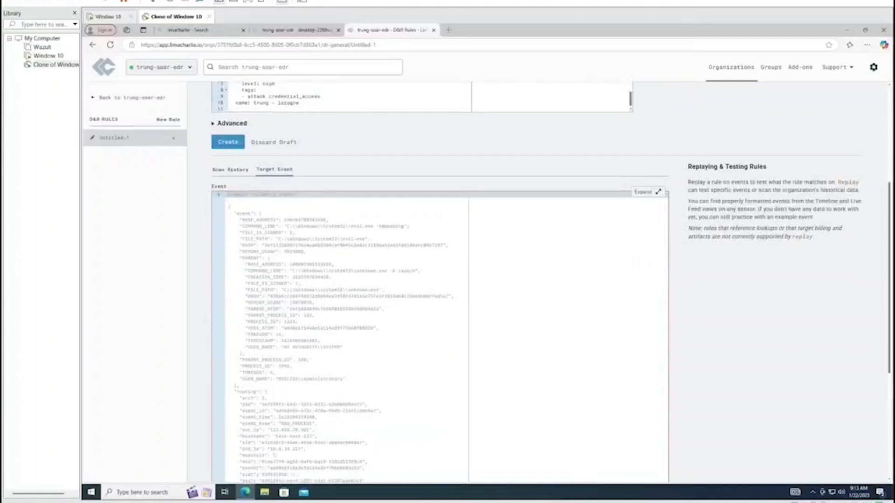
scroll(230, 171, "up", 6)
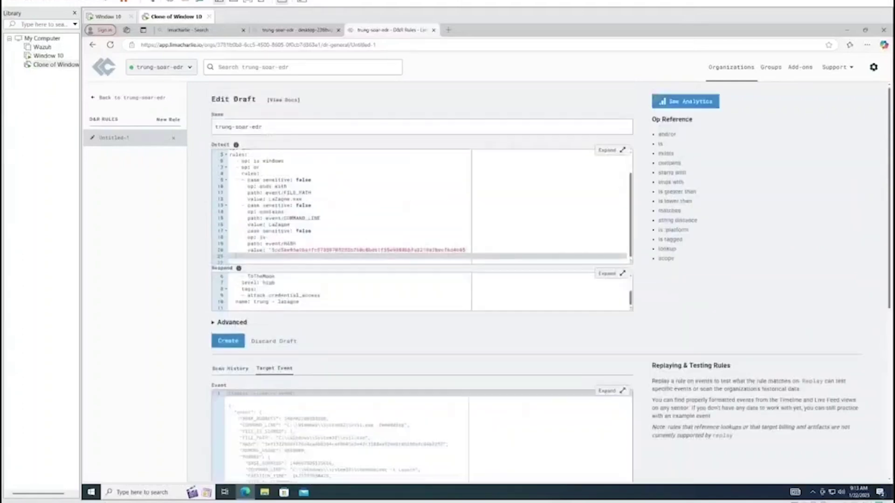
scroll(419, 280, "down", 5)
scroll(419, 279, "down", 2)
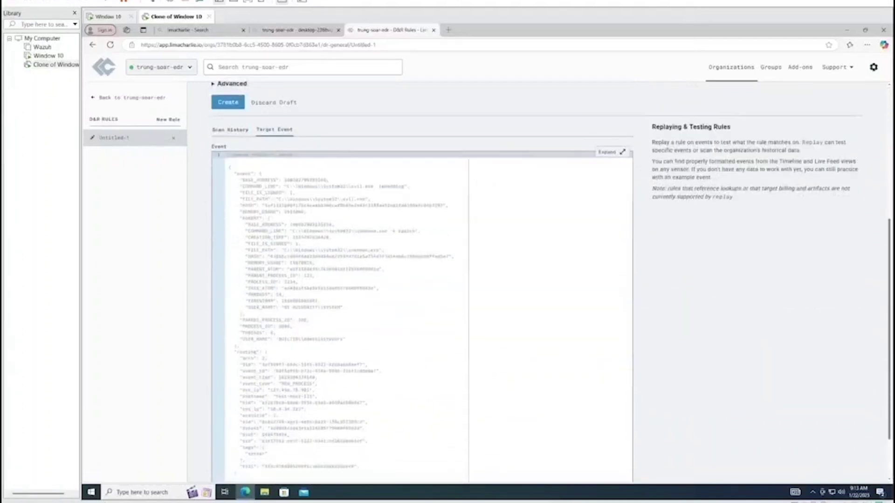
Copy the LaZagne.exe NEW_PROCESS event into the rule's target event and run Test Event
left_click(296, 30)
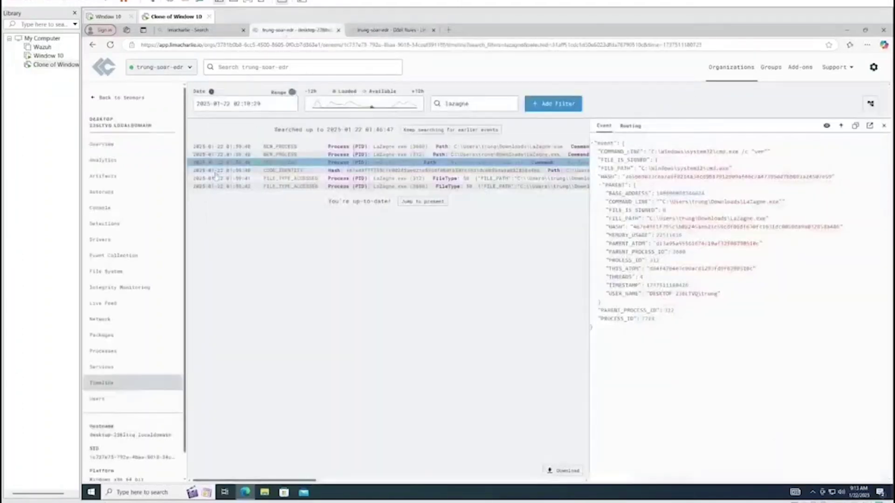
left_click(883, 126)
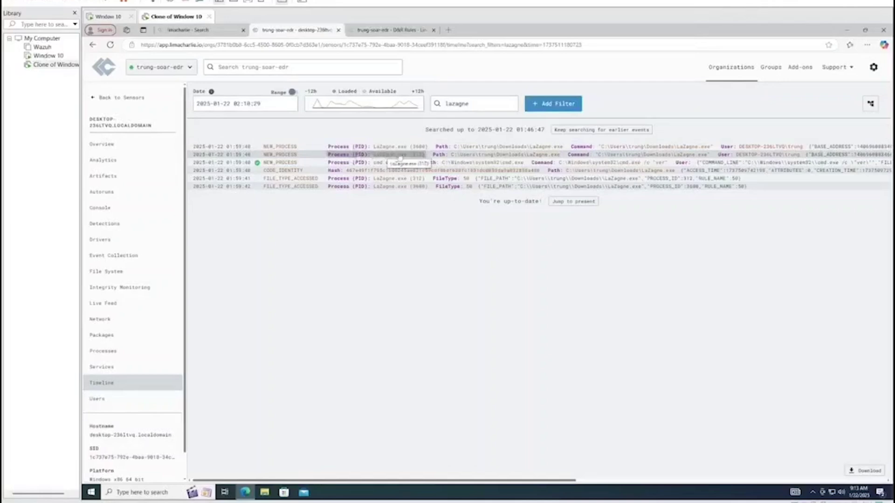
left_click(394, 156)
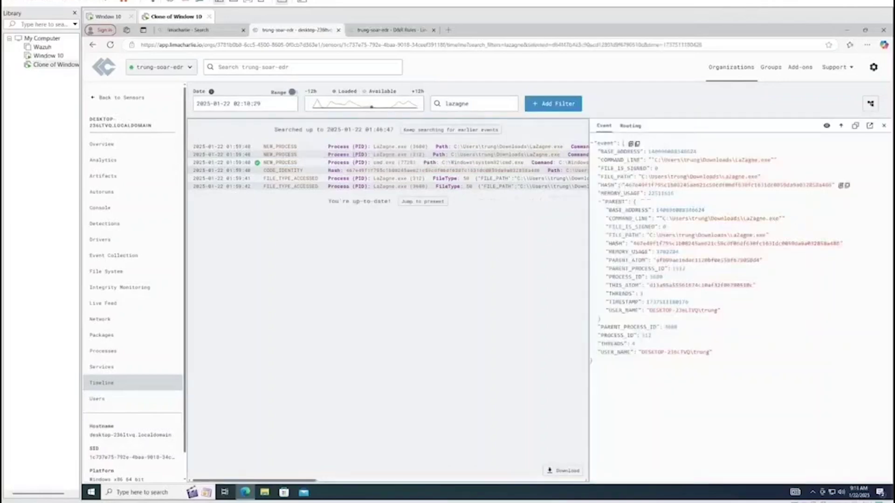
left_click(852, 132)
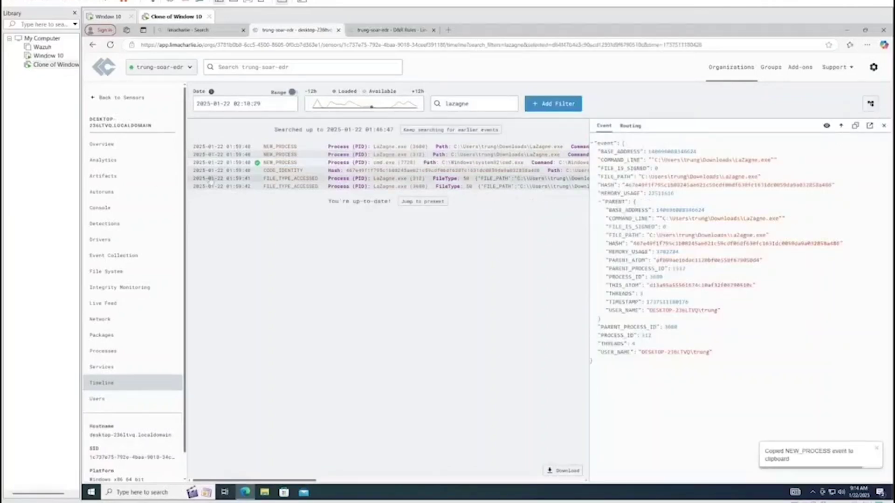
key("ctrl+Tab")
key("ctrl+v")
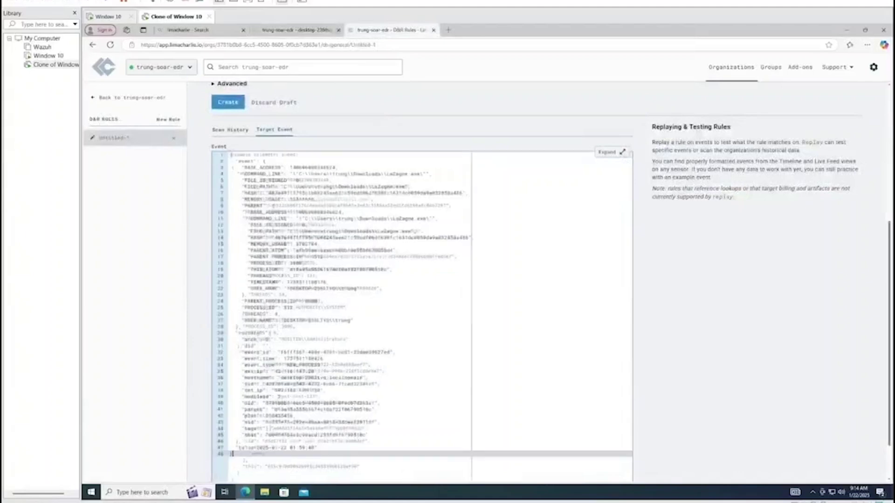
scroll(676, 313, "down", 1)
left_click(243, 449)
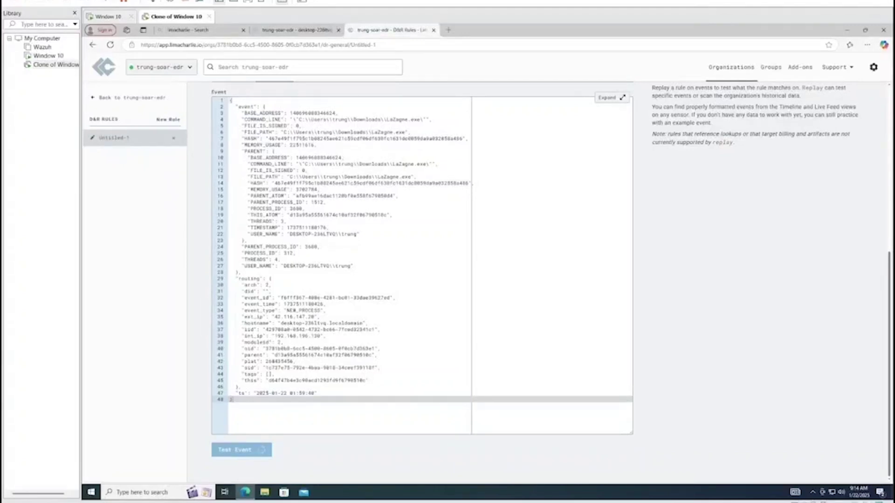
Confirm the test matched with all 4 operations true, then go back to the sensor timeline
scroll(438, 261, "down", 2)
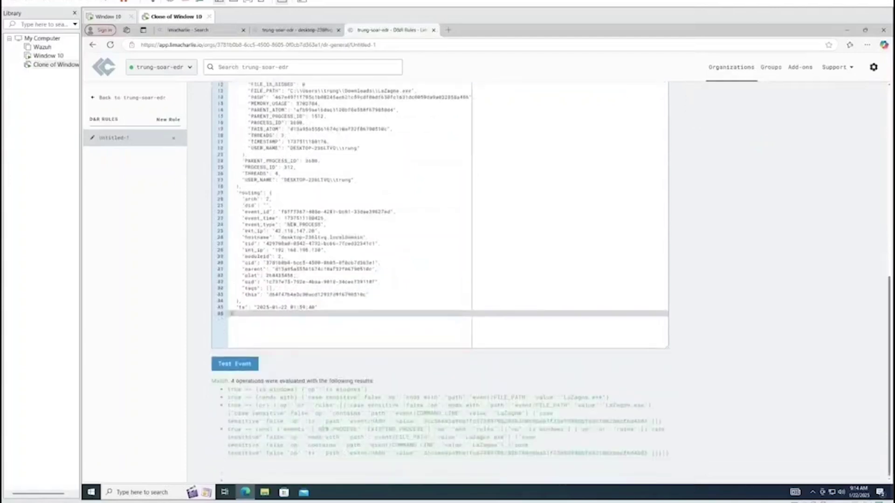
mouse_move(212, 384)
left_mouse_down()
mouse_move(547, 448)
mouse_move(662, 454)
mouse_move(214, 381)
left_mouse_up()
left_click(683, 458)
scroll(733, 317, "up", 5)
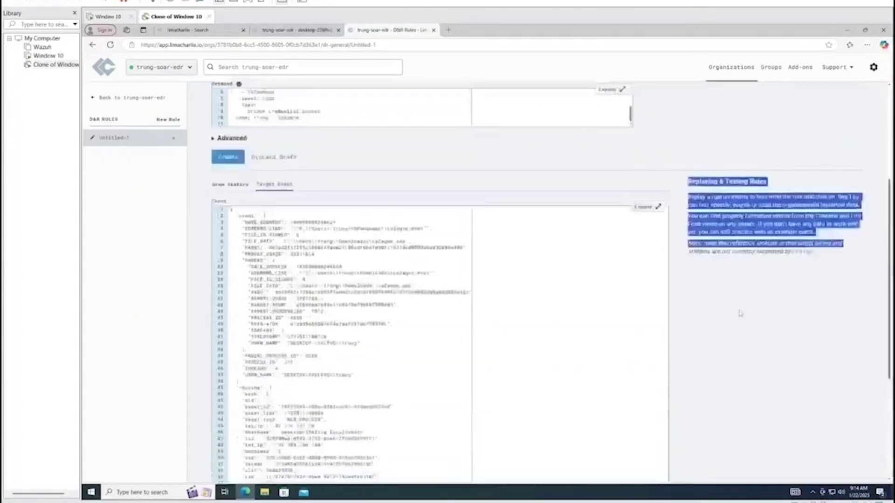
scroll(733, 317, "down", 5)
left_click(733, 317)
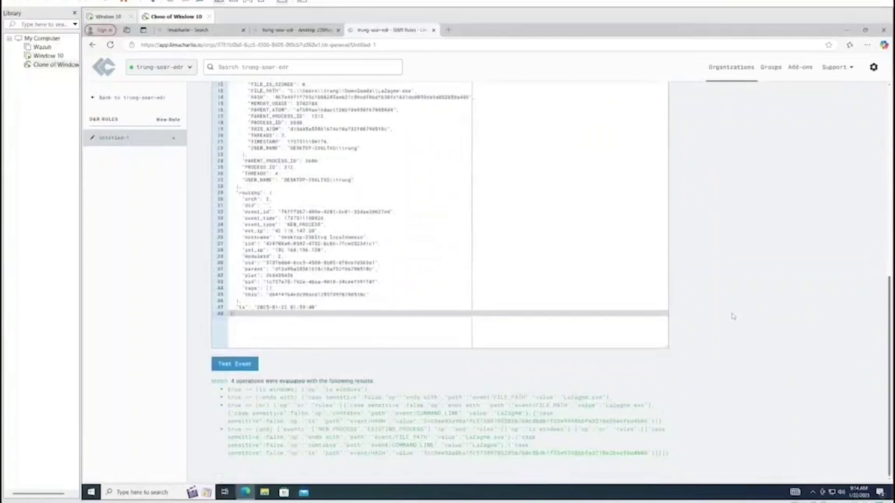
left_click(282, 32)
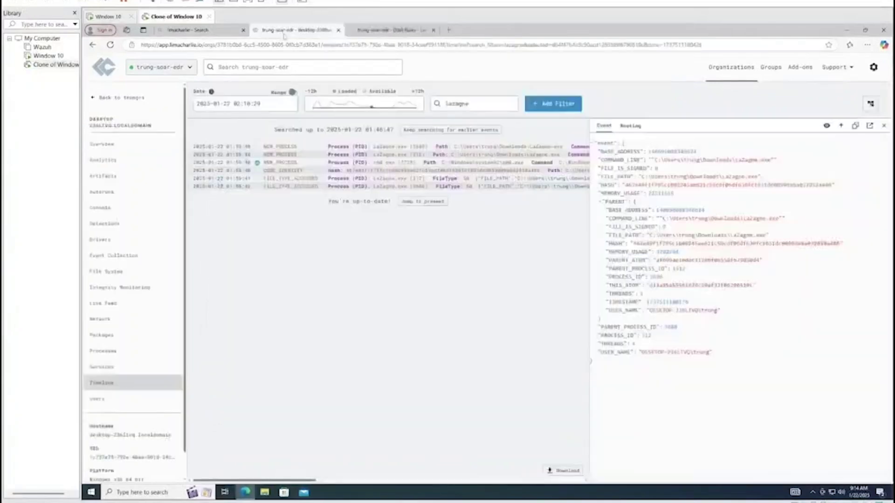
Replace the rule's target event with the cmd.exe NEW_PROCESS event from the timeline
left_click(387, 163)
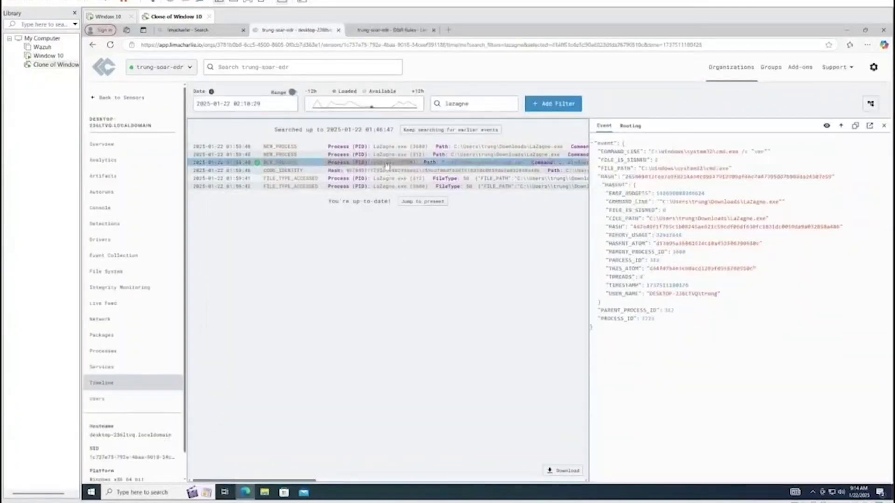
left_click(855, 126)
left_click(392, 30)
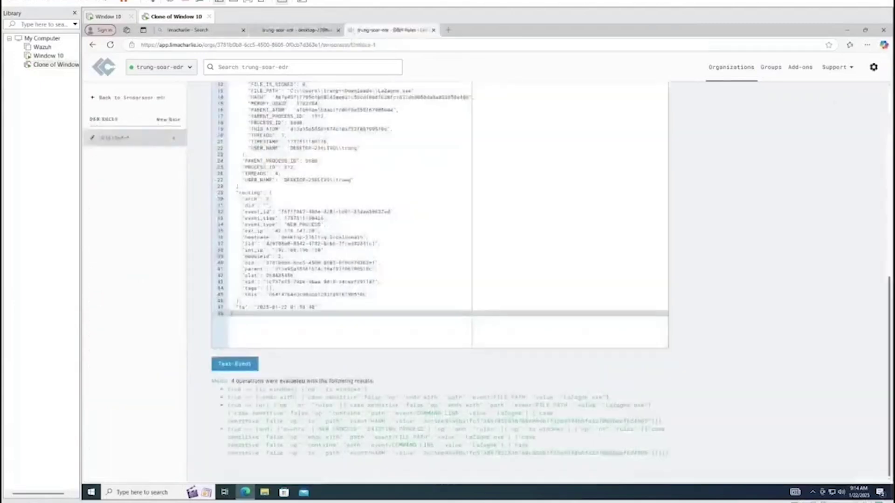
key("ctrl+a")
scroll(438, 233, "up", 5)
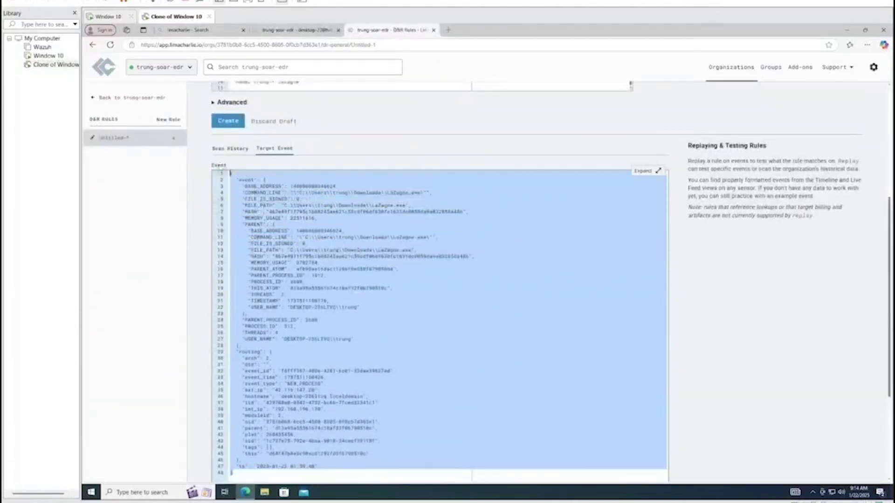
key("ctrl+v")
Review the test result showing no match across 6 operations
scroll(223, 181, "down", 5)
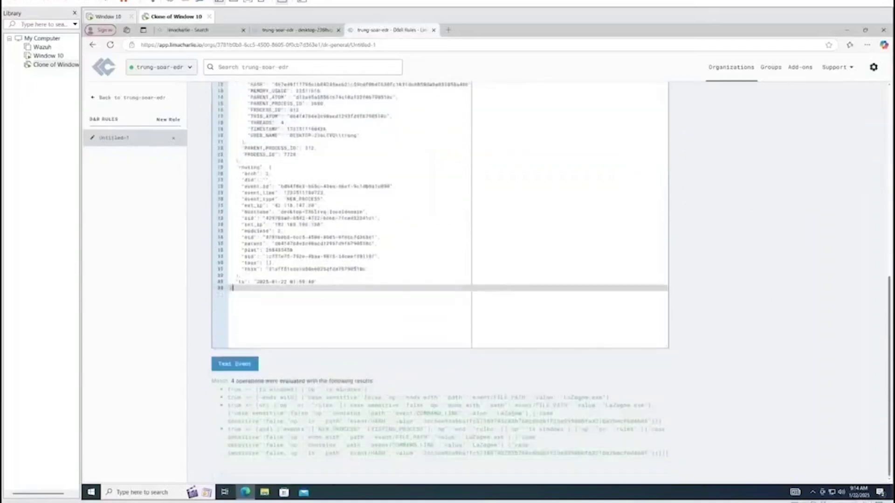
scroll(438, 261, "up", 3)
scroll(685, 273, "down", 3)
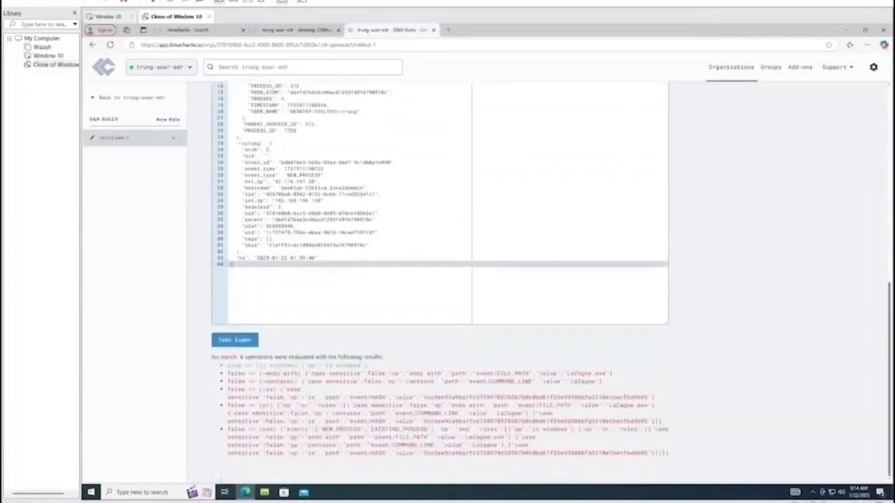
left_click_drag(685, 455, 192, 368)
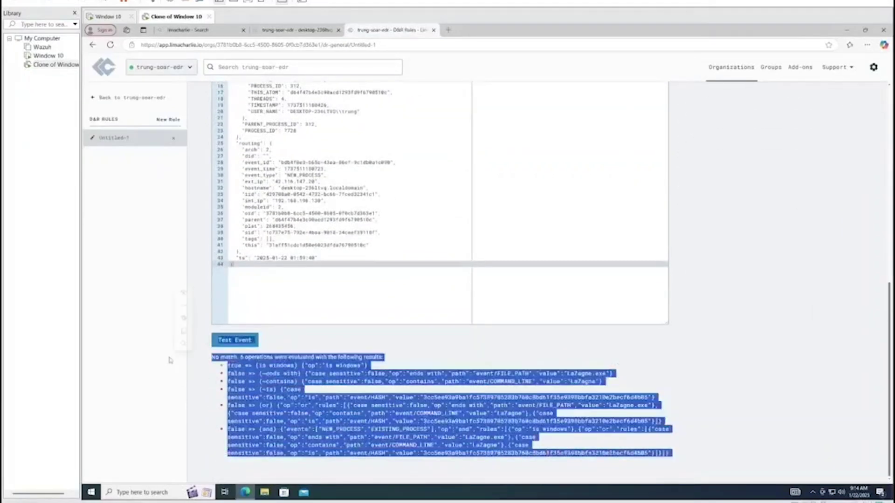
left_click(182, 294)
scroll(181, 293, "up", 4)
left_click_drag(233, 423, 168, 136)
left_click(168, 136)
scroll(755, 280, "up", 5)
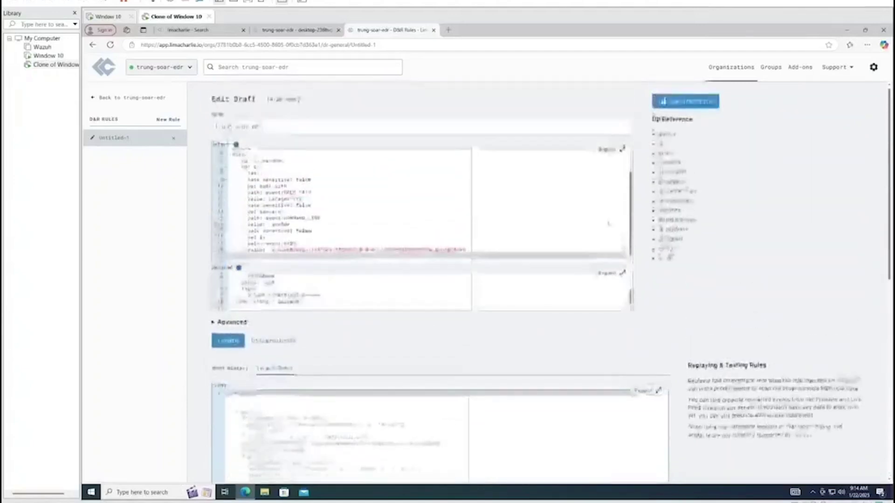
Verify the sensor's Detections page lists nothing, then switch to the Window 10 VM
left_click(96, 98)
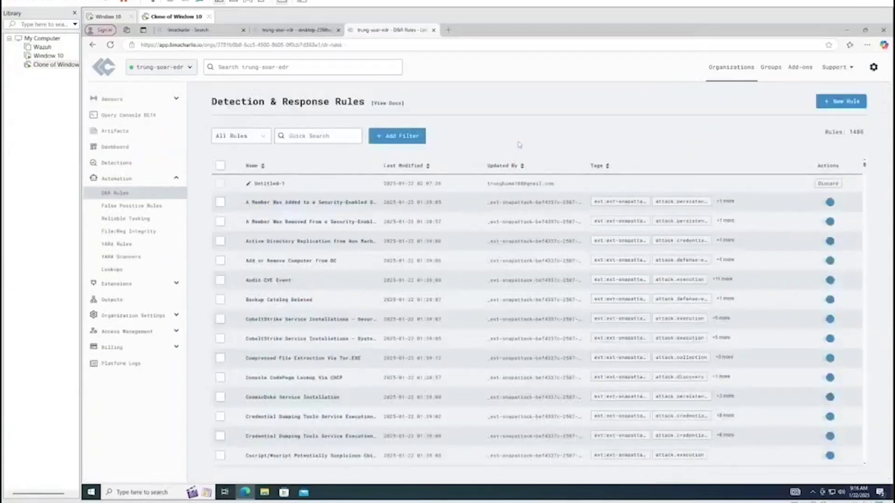
left_click(275, 31)
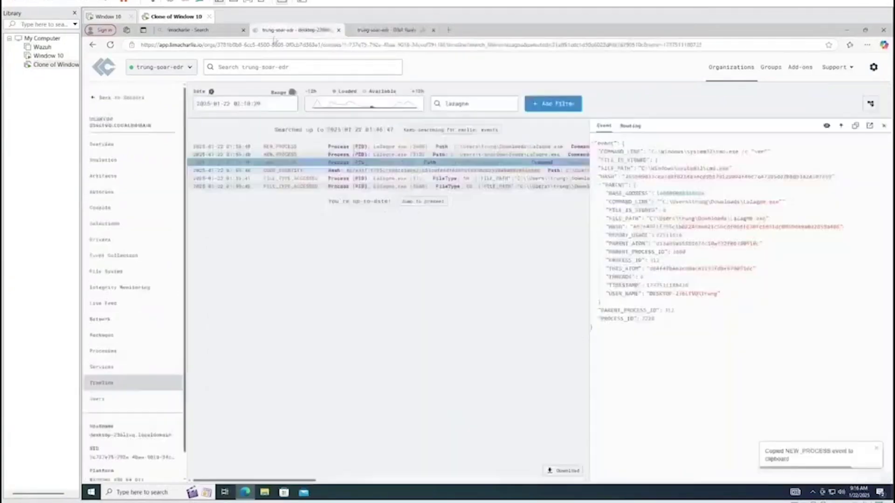
left_click(107, 224)
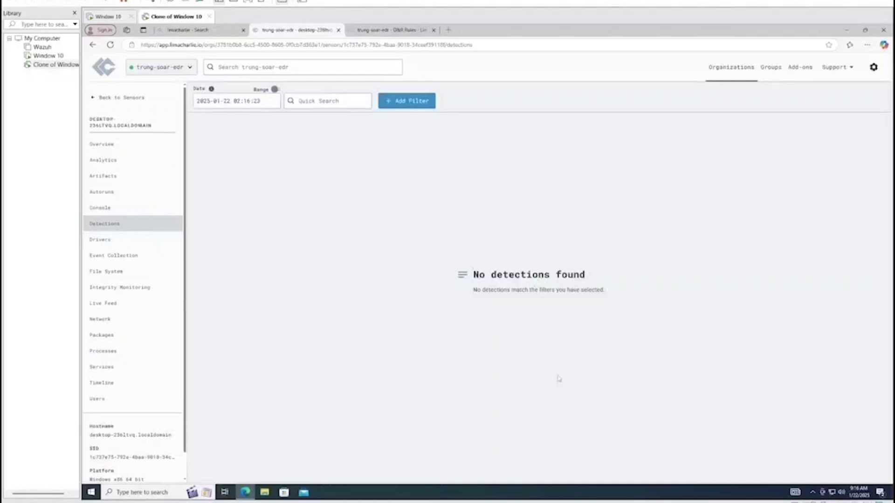
left_click(49, 56)
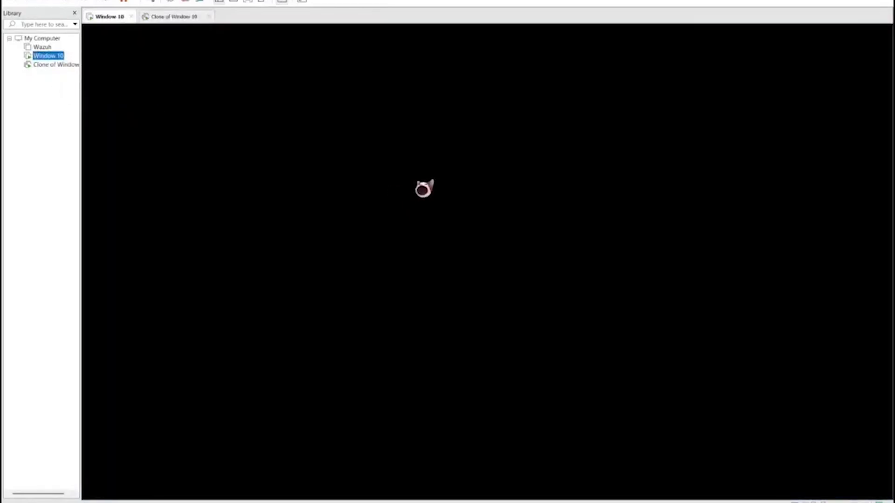
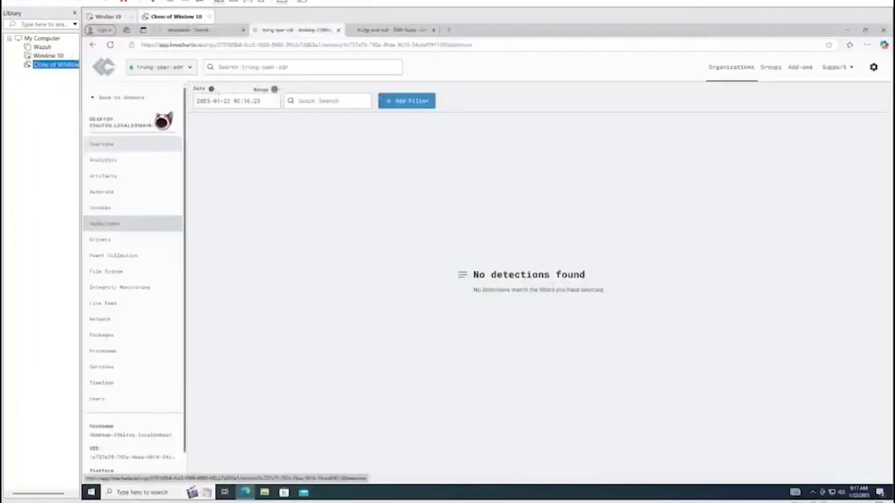
Refresh the sensor's Detections page until the two LaZagne.exe lazagne detections appear
left_click(110, 45)
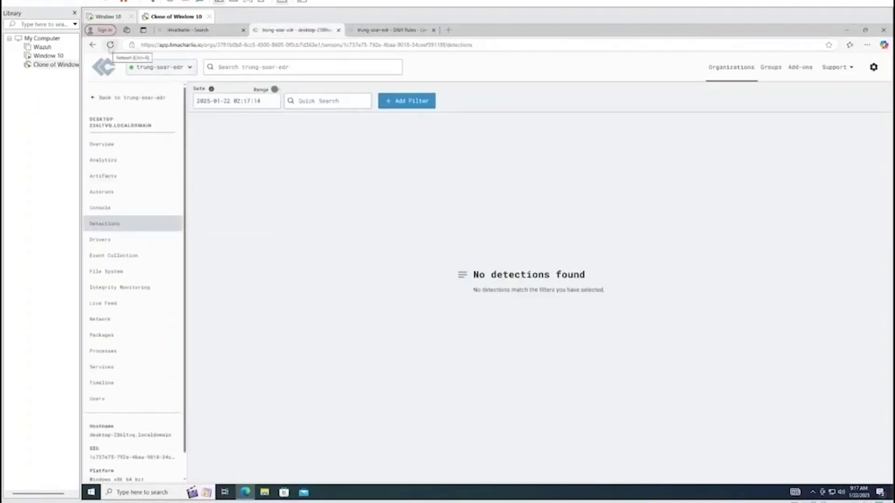
left_click(110, 44)
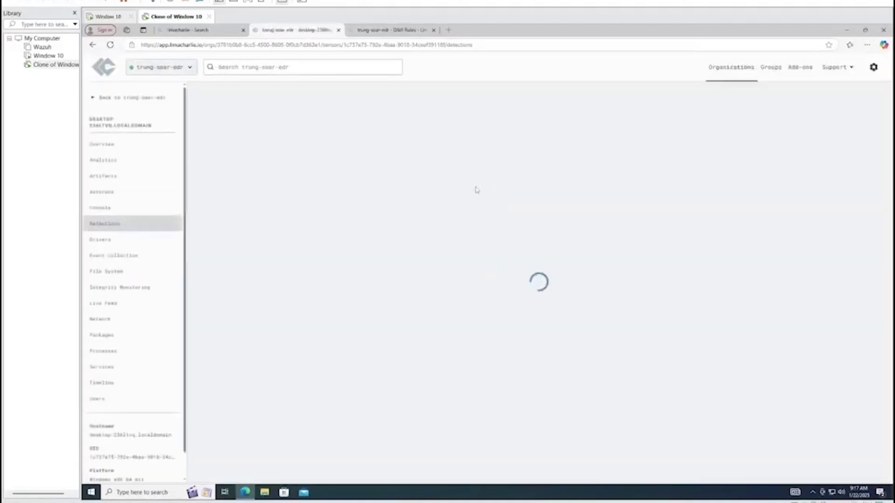
left_click(134, 228)
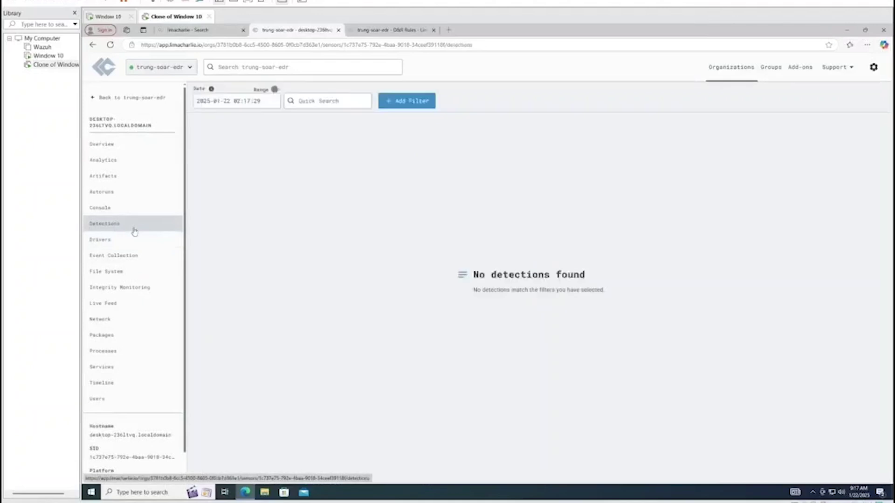
left_click(100, 207)
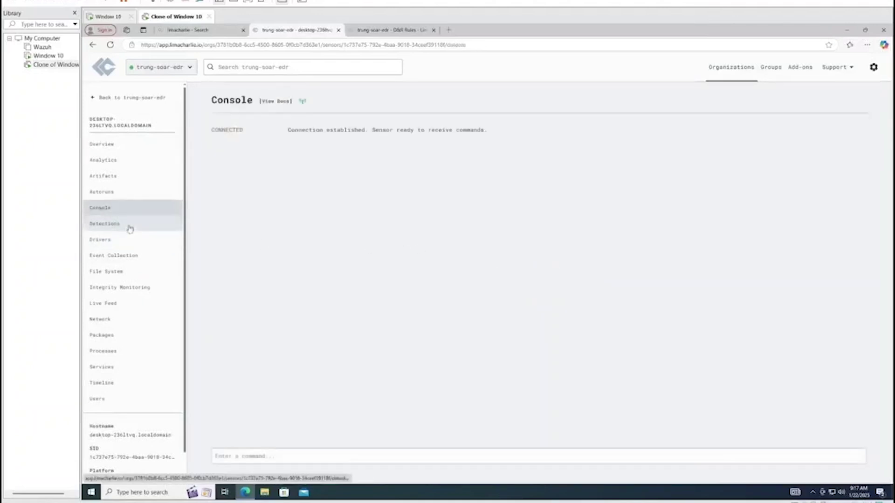
left_click(127, 226)
left_click(110, 45)
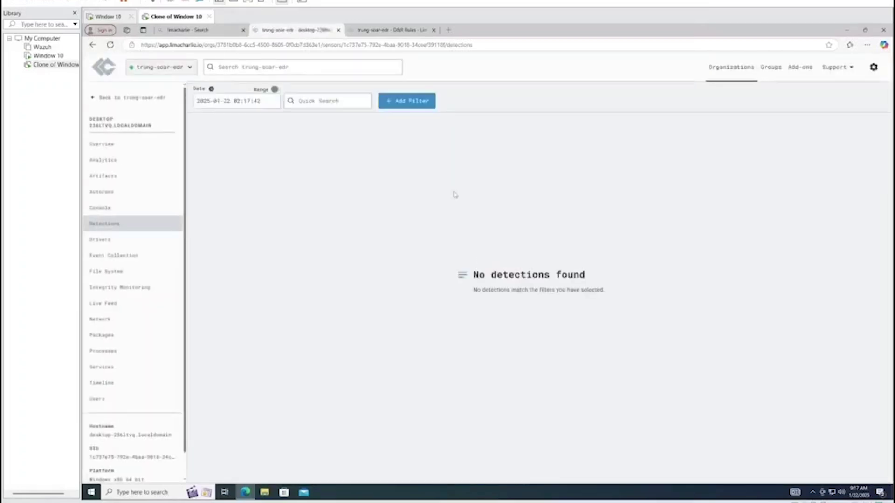
left_click(111, 47)
left_click(110, 44)
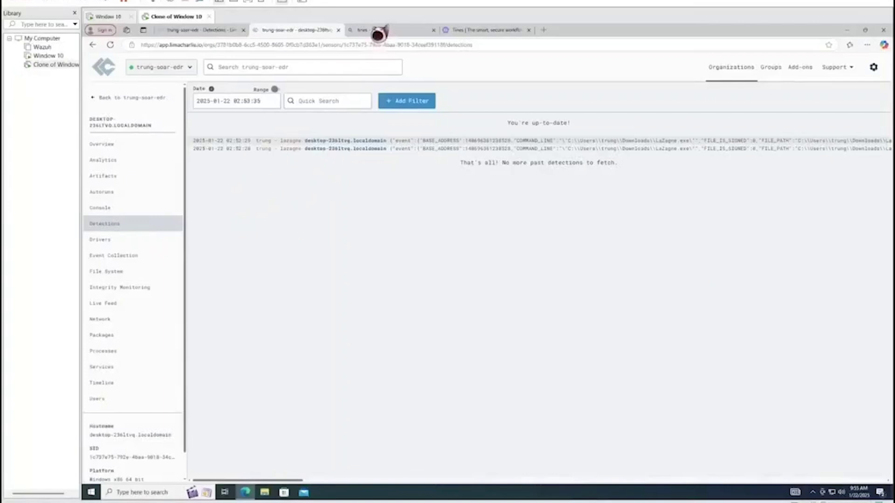
Go from the Bing 'tines' results to the Tines homepage and its free-account sign-up page
left_click(378, 32)
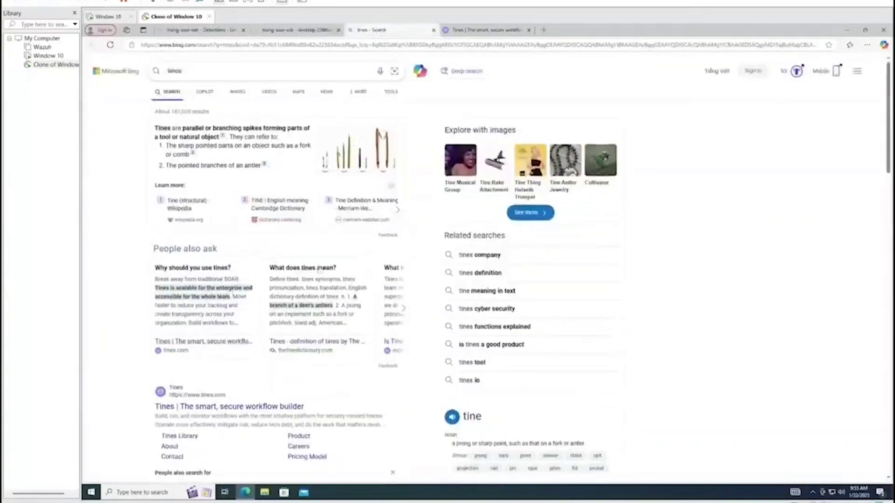
scroll(318, 269, "down", 3)
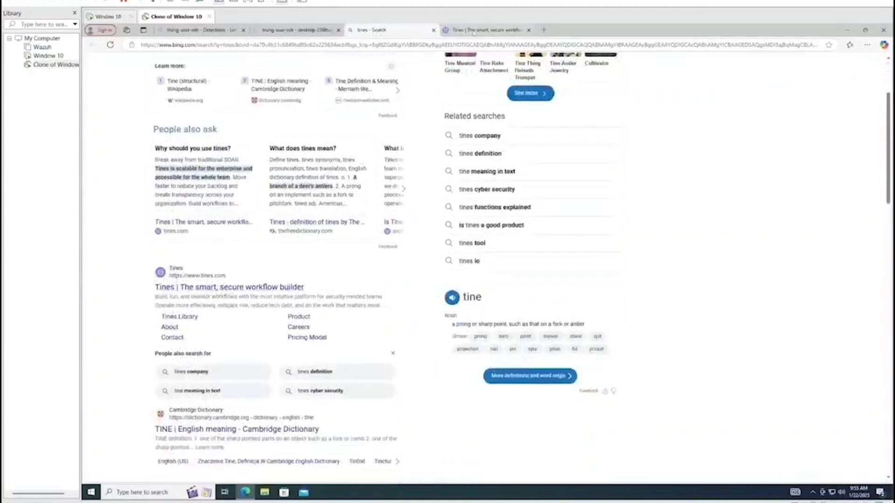
left_click(473, 30)
left_click(433, 30)
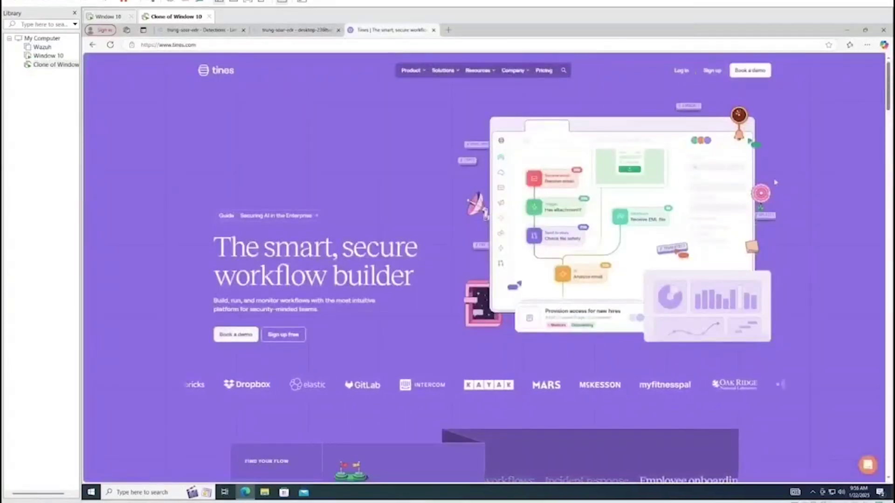
left_click(720, 75)
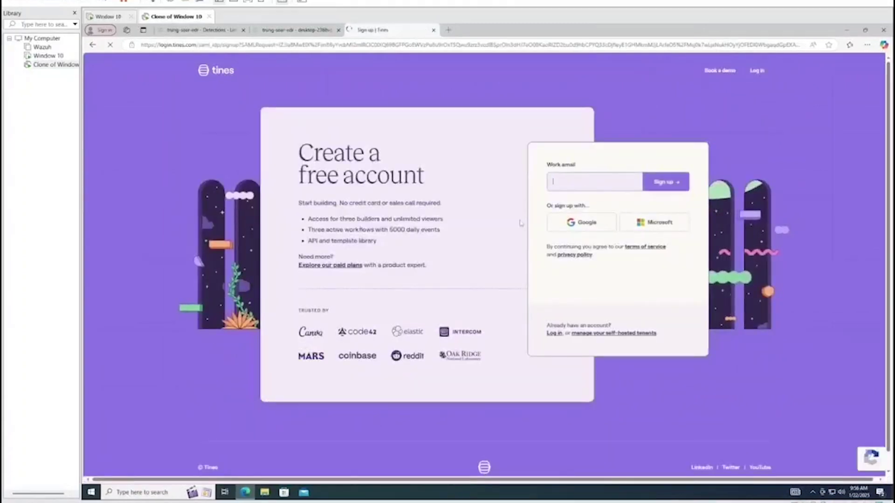
Sign up for Tines using a Google account
left_click(593, 224)
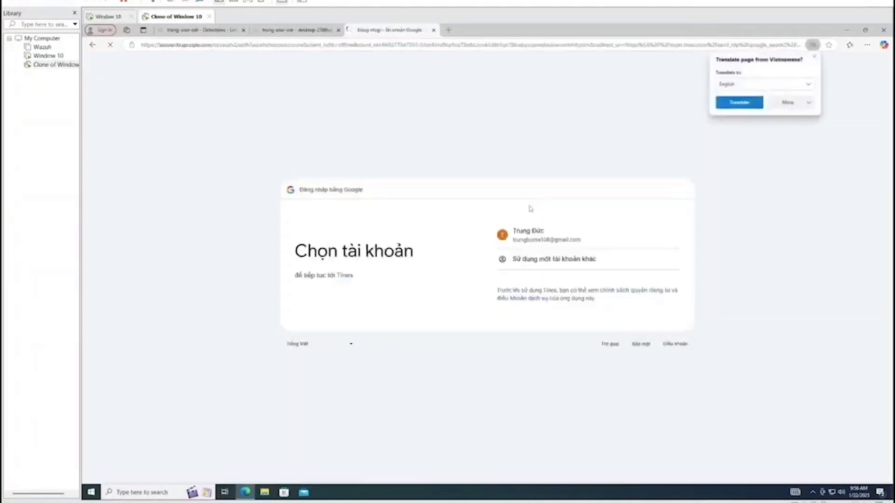
left_click(541, 237)
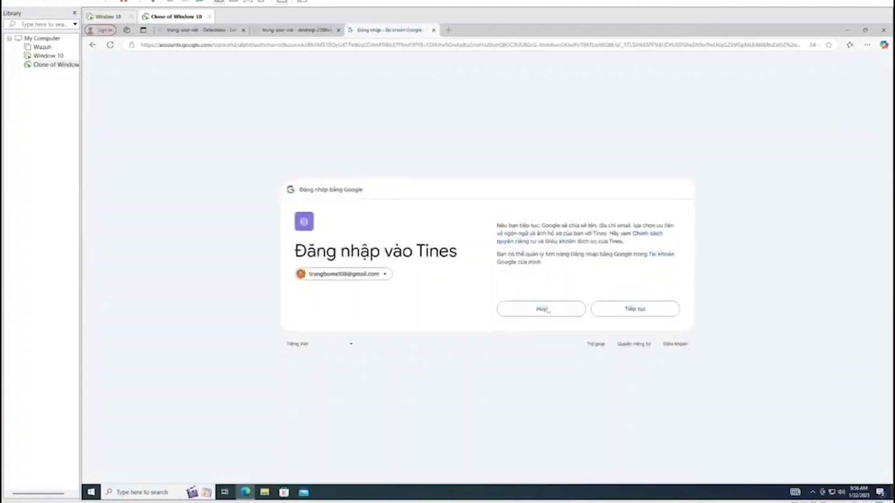
left_click(607, 309)
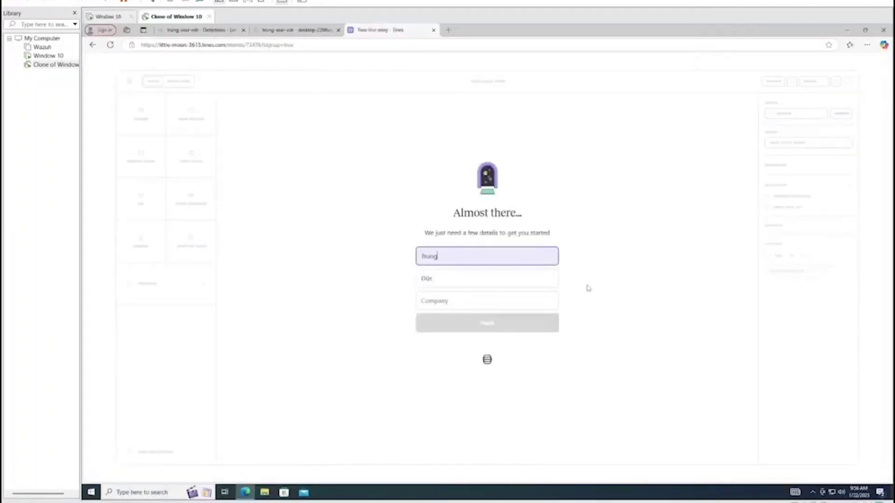
Enter 'xxx' as the company and submit the details to reach Your first story
left_click(453, 304)
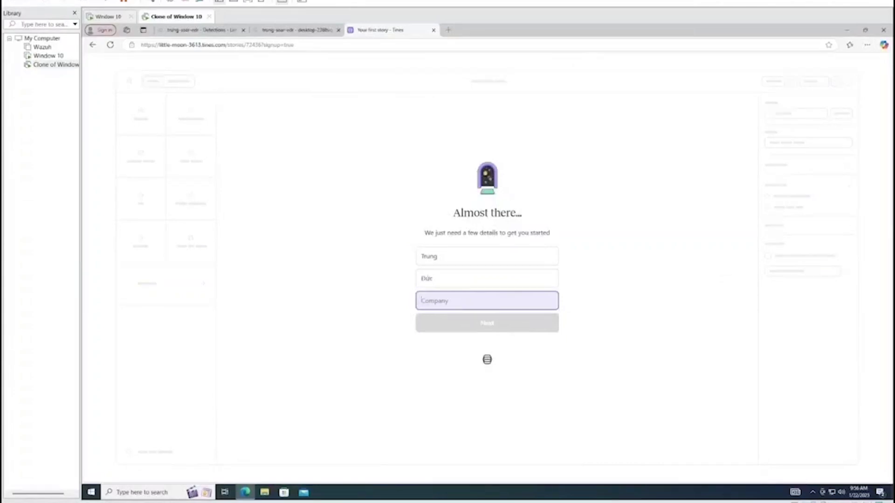
type("xxx")
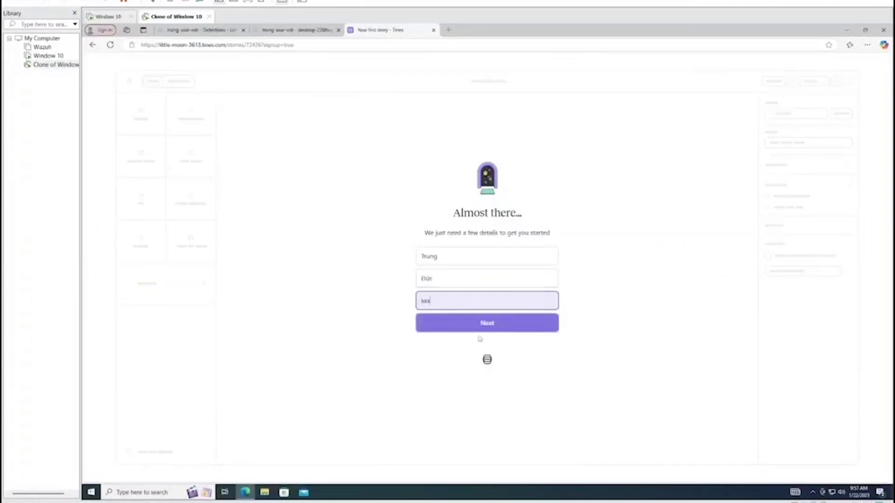
left_click(474, 326)
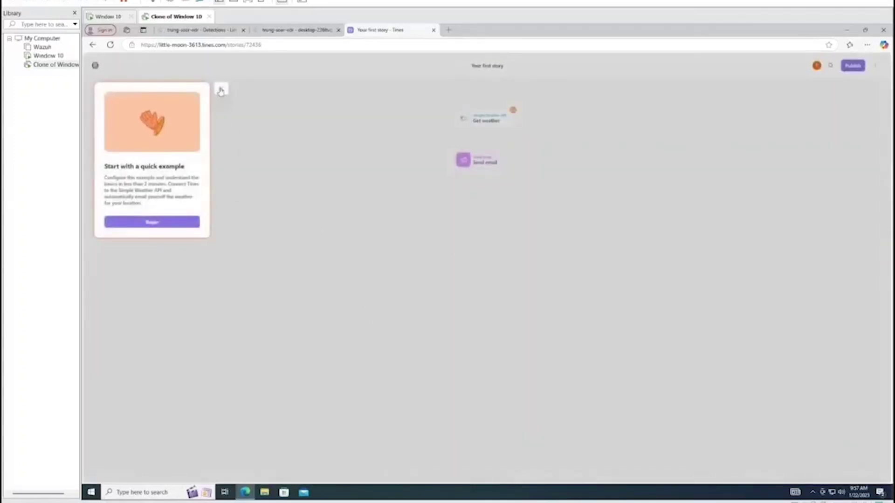
End the quick-example tour and switch the Tines interface to dark theme
left_click(220, 89)
left_click(471, 321)
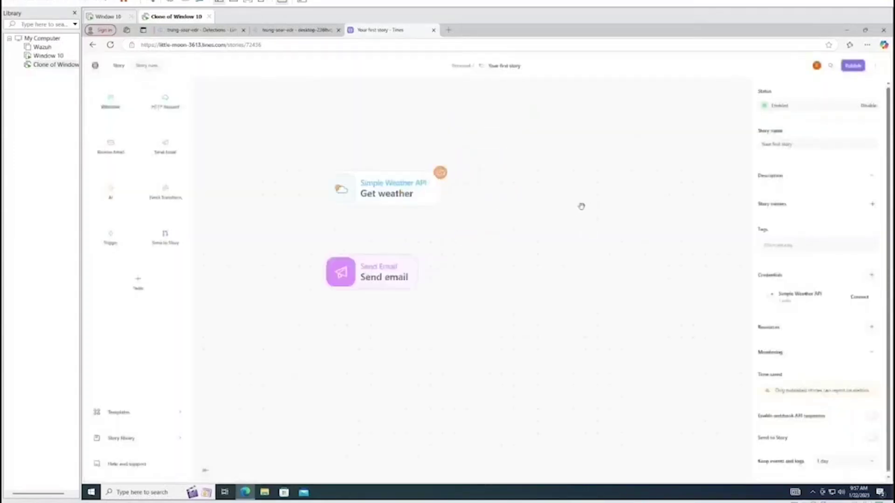
left_click(95, 68)
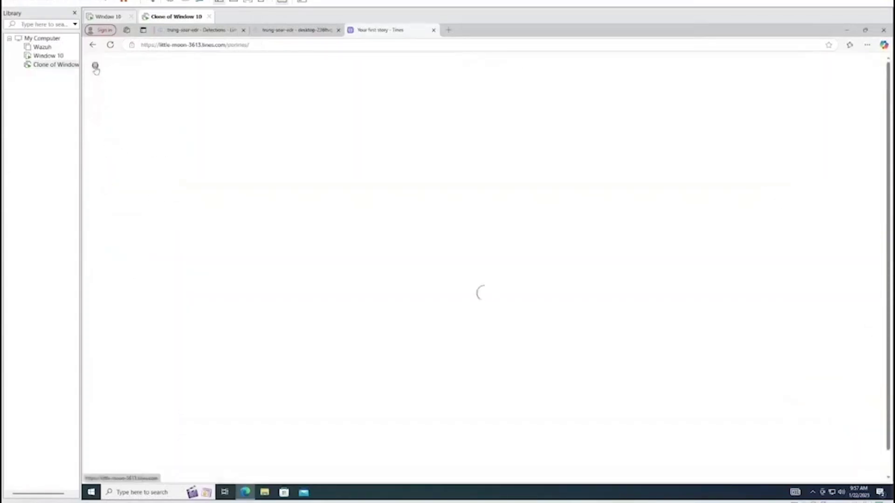
left_click(134, 73)
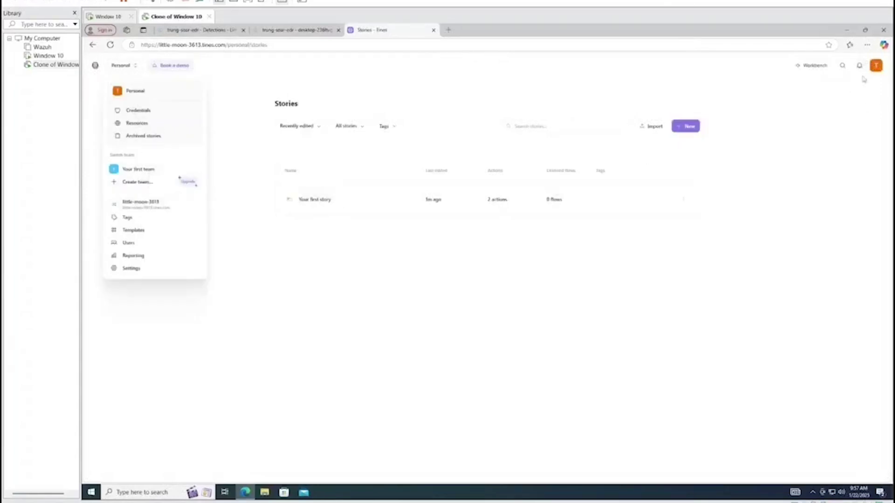
left_click(876, 65)
left_click(847, 129)
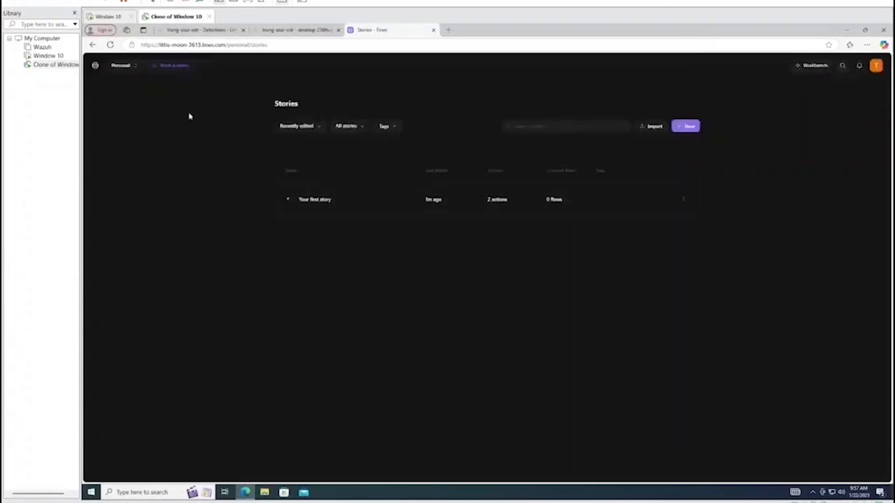
In Your first story, delete the Send email and Get weather sample actions, undoing the last deletion
left_click(335, 209)
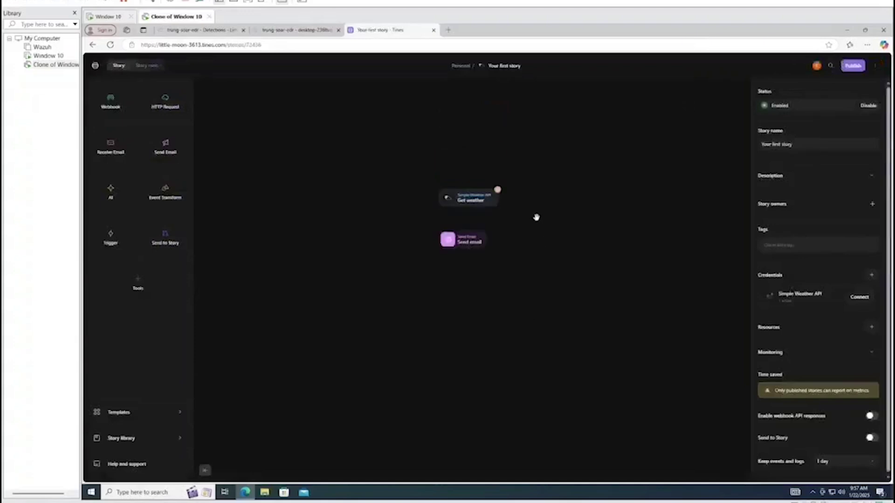
left_click(483, 235)
key("Delete")
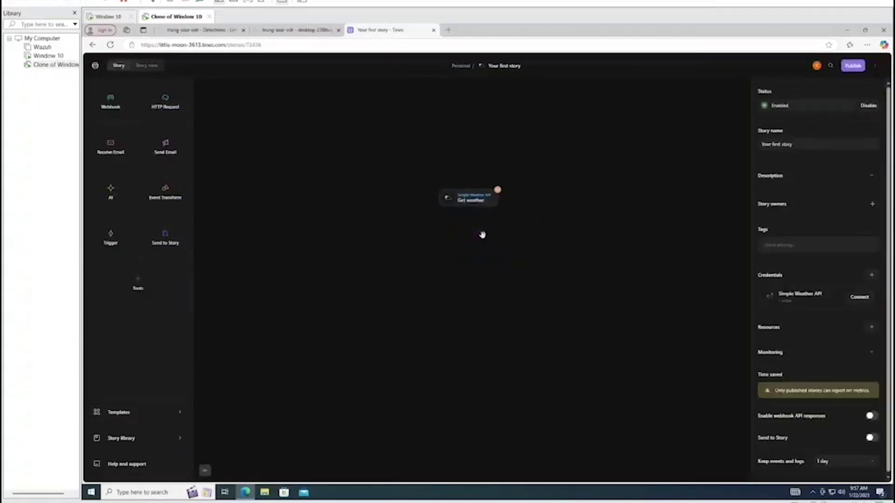
left_click(473, 199)
key("Delete")
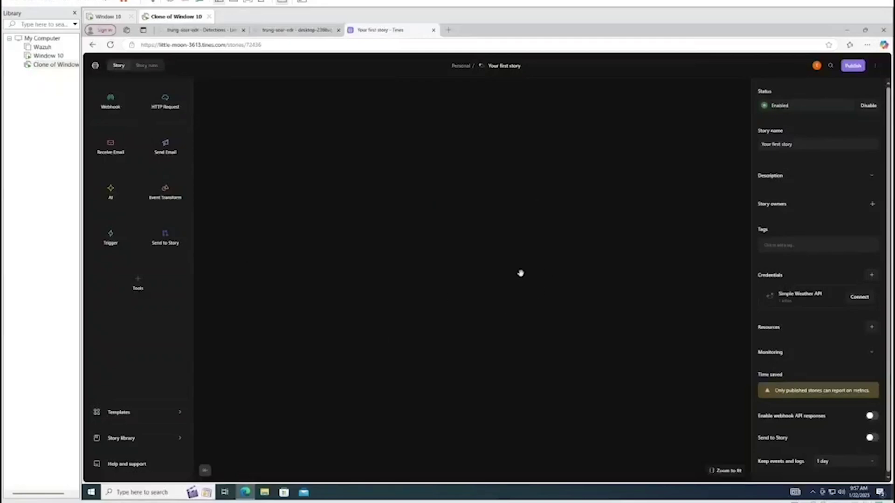
key("ctrl+z")
key("ctrl+z")
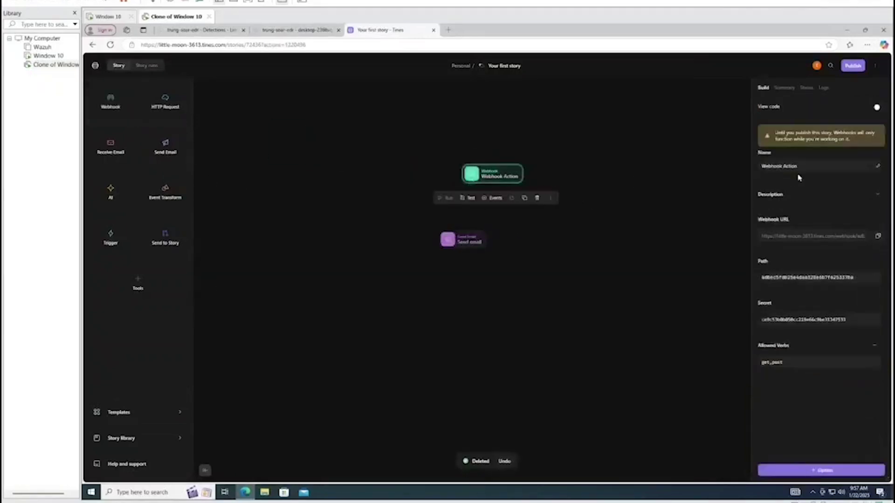
Rename the webhook action to lazagne and copy its webhook URL
left_click(797, 166)
key("BackSpace")
key("BackSpace")
key("BackSpace")
key("BackSpace")
key("BackSpace")
key("BackSpace")
key("BackSpace")
key("BackSpace")
key("BackSpace")
key("BackSpace")
key("BackSpace")
key("BackSpace")
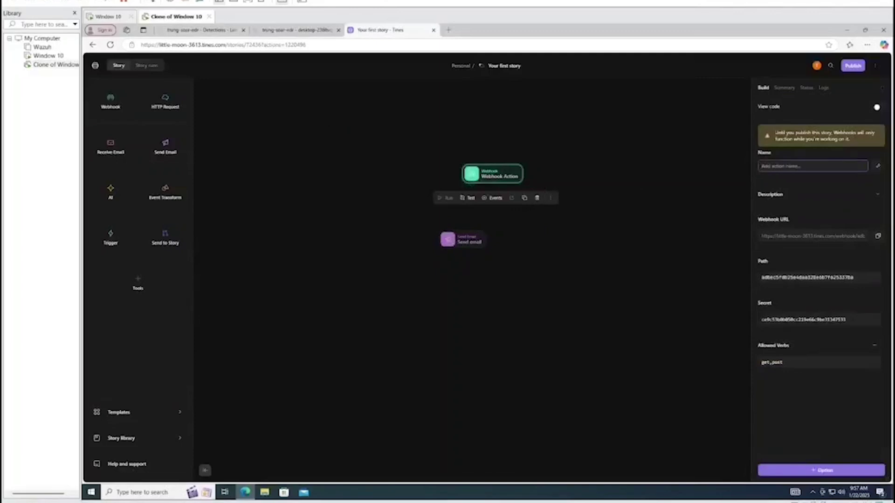
type("W")
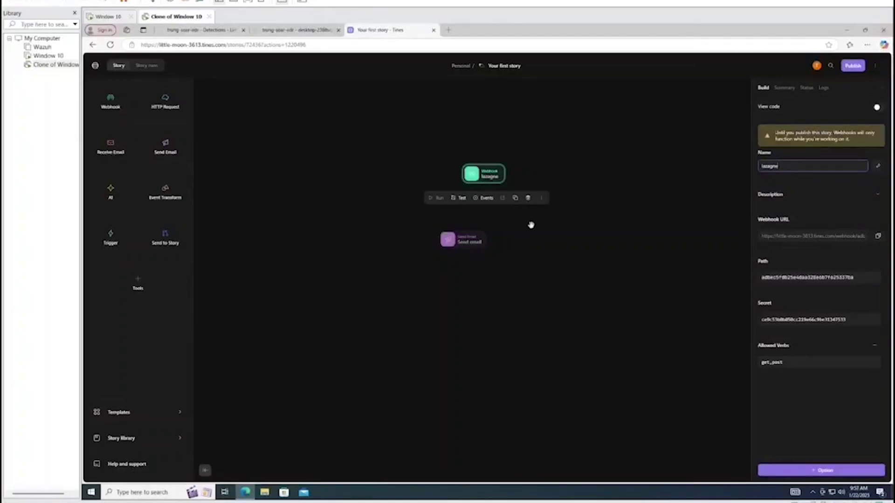
left_click(877, 236)
Start a new LimaCharlie output streaming Detections to Tines
left_click(282, 31)
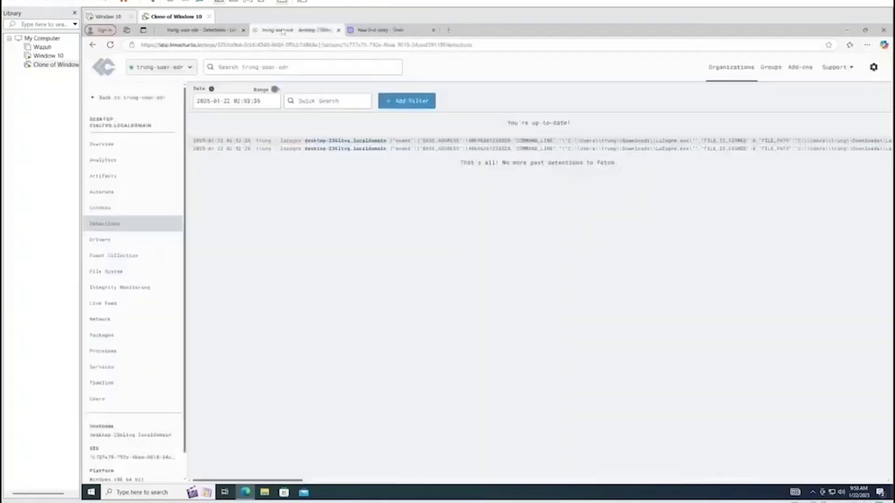
left_click(191, 31)
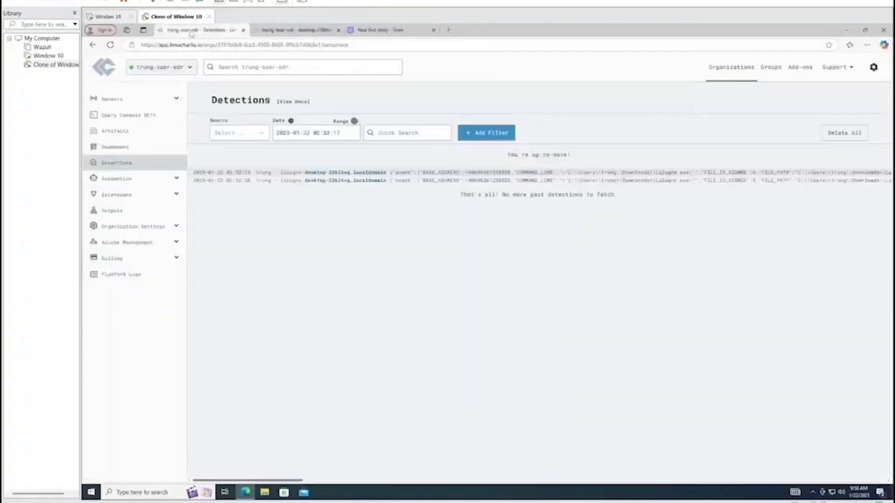
left_click(112, 210)
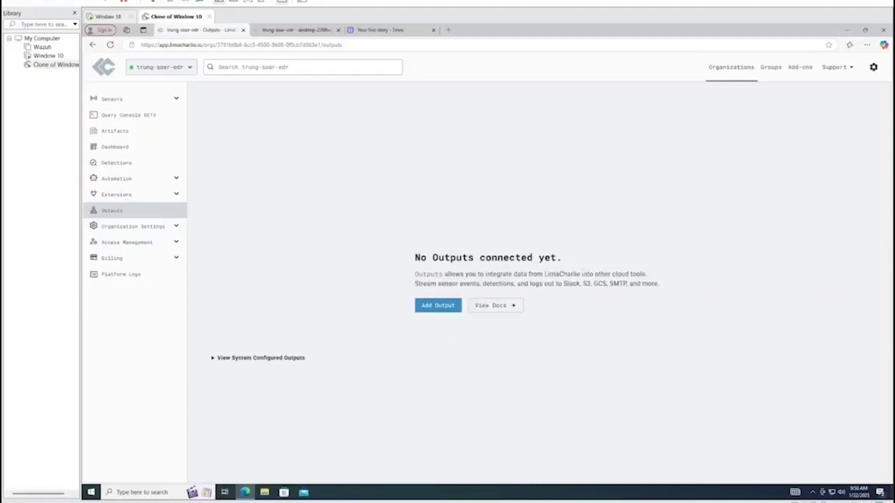
left_click(434, 306)
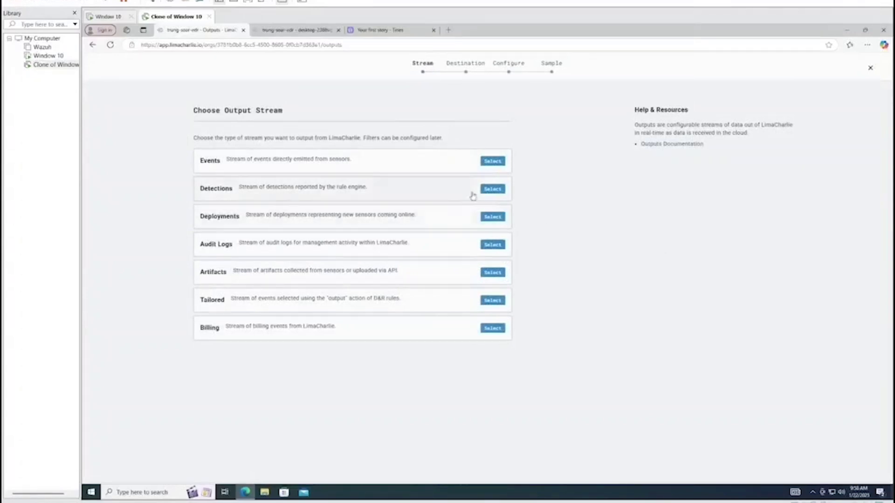
left_click(486, 189)
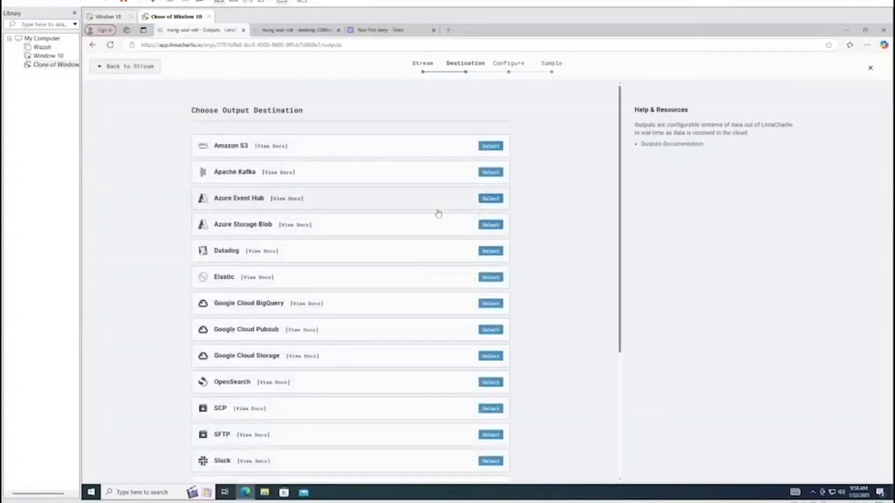
scroll(436, 212, "down", 3)
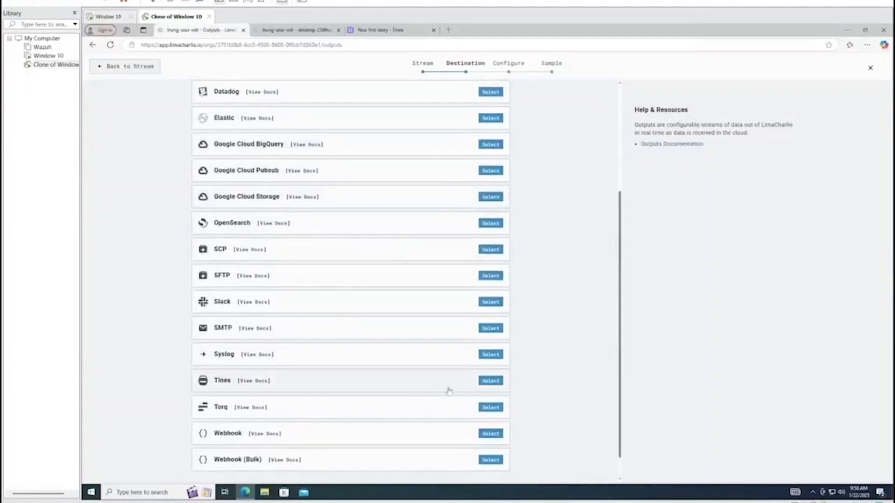
left_click(490, 381)
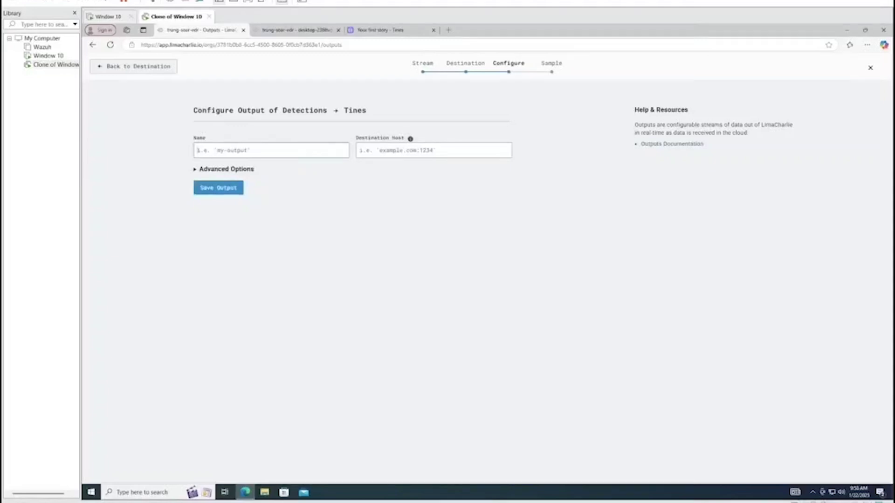
Name the output trung-soar-edr, paste the Tines webhook URL as destination host, and save
type("trung-soar-edr")
key("ctrl+v")
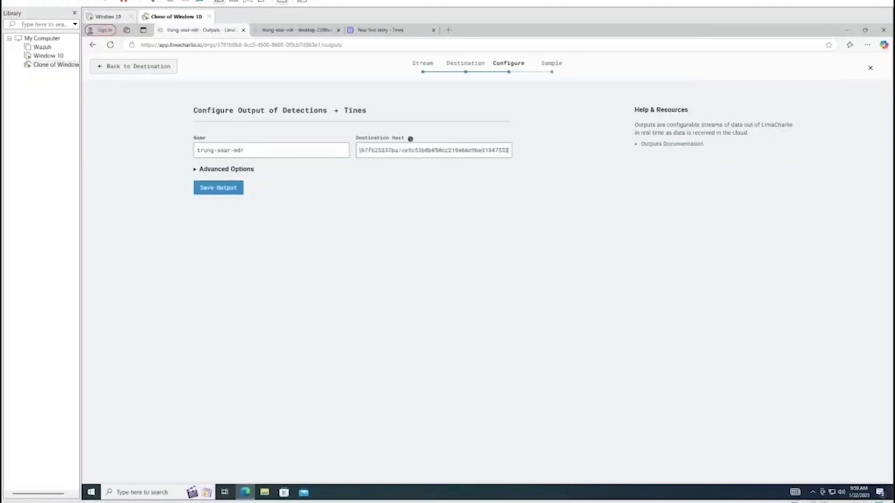
left_click(233, 187)
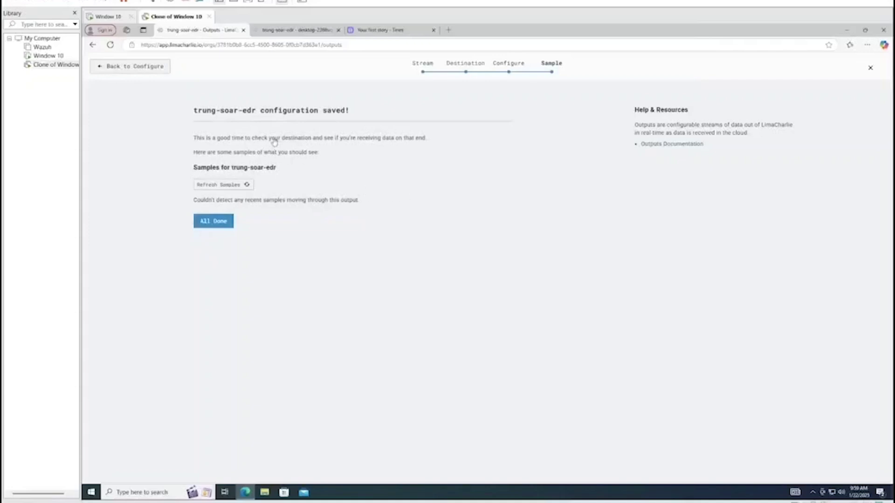
Refresh the trung-soar-edr output's samples repeatedly, finding none, then switch to the Window 10 VM
left_click(247, 185)
left_click(243, 187)
left_click(231, 184)
left_click(232, 185)
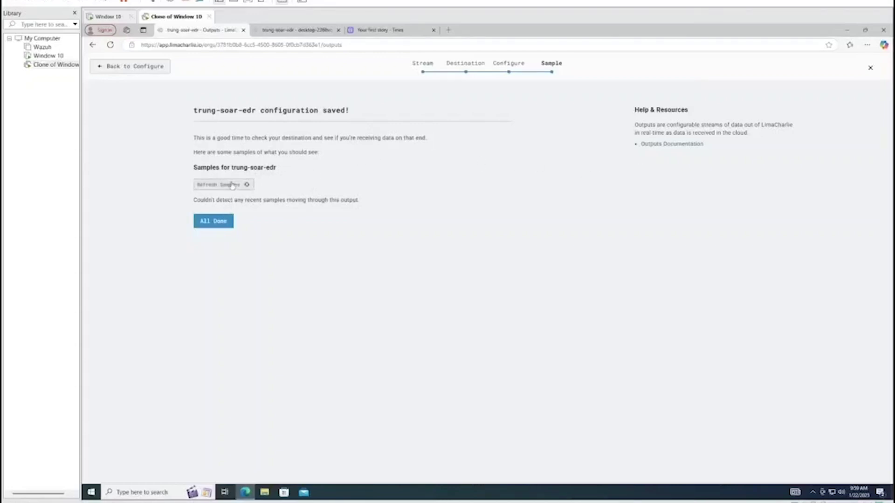
left_click(231, 185)
left_click(232, 185)
left_click(232, 185)
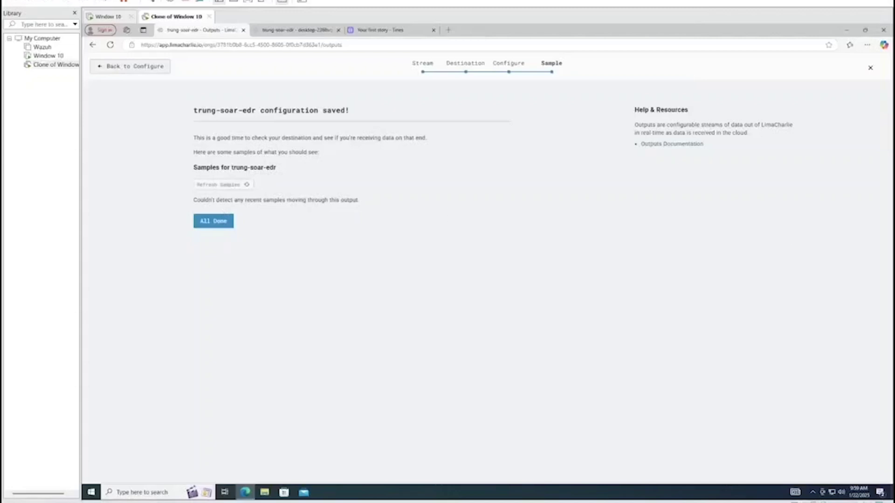
left_click(239, 187)
left_click(238, 187)
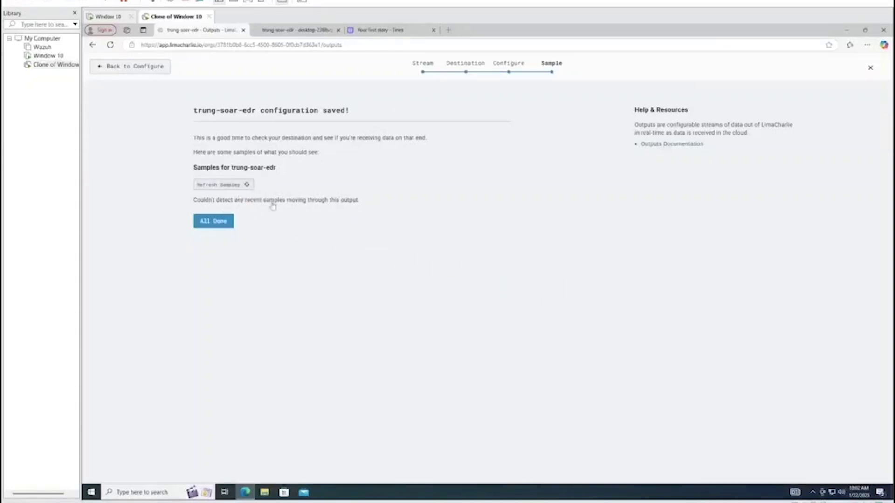
left_click(47, 56)
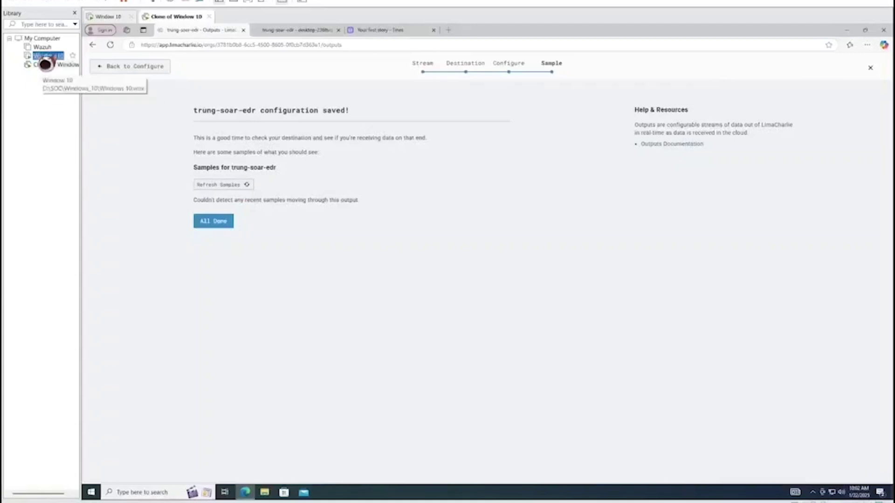
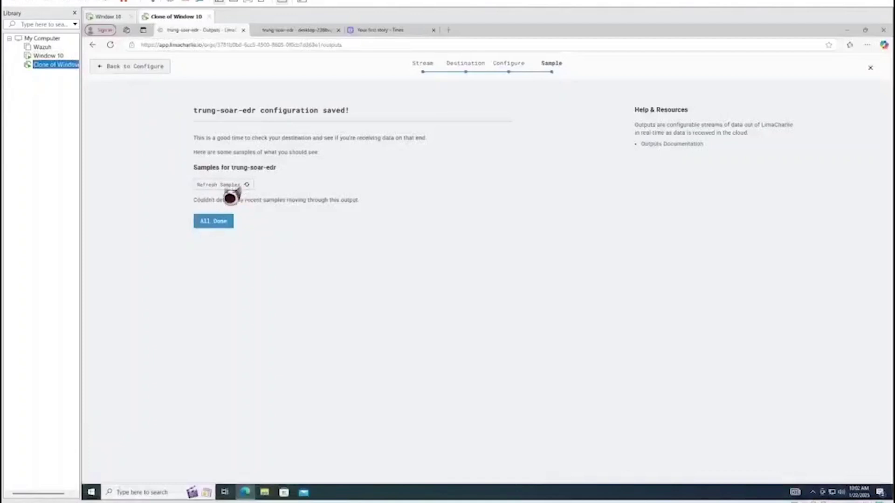
Refresh the trung-soar-edr output samples, review the detection JSON, and finish the output setup
left_click(230, 197)
left_click(223, 185)
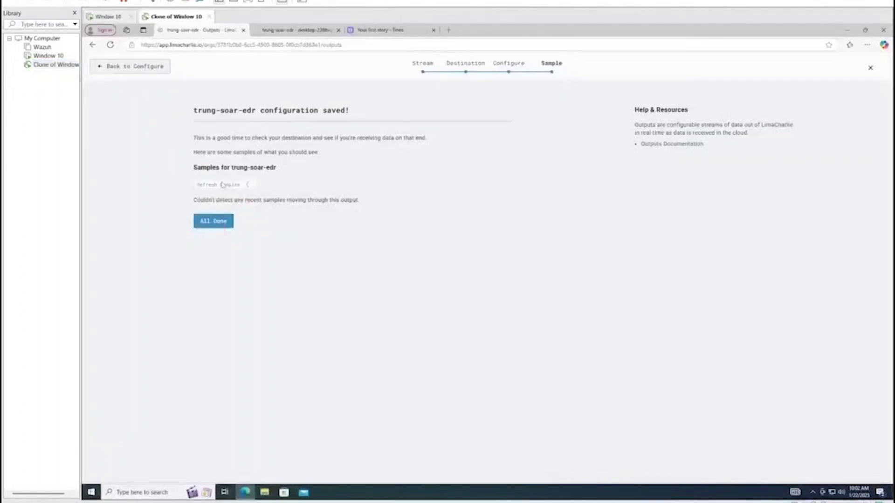
scroll(451, 292, "down", 10)
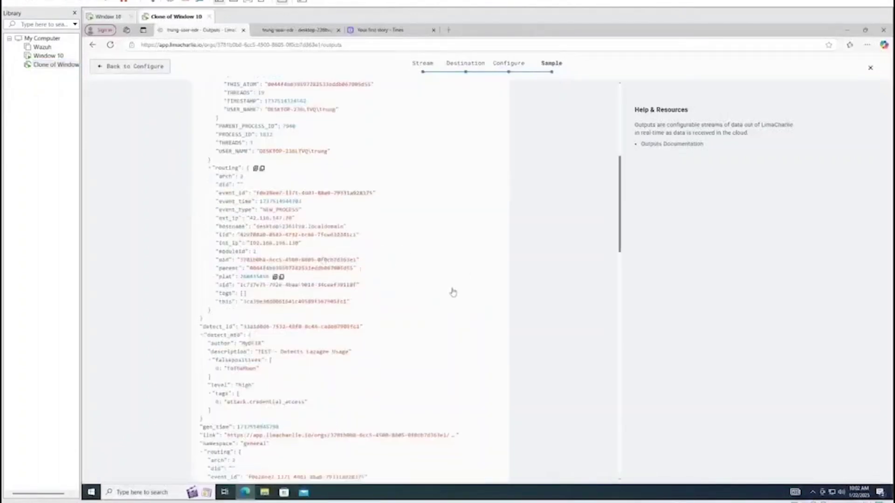
scroll(421, 330, "down", 10)
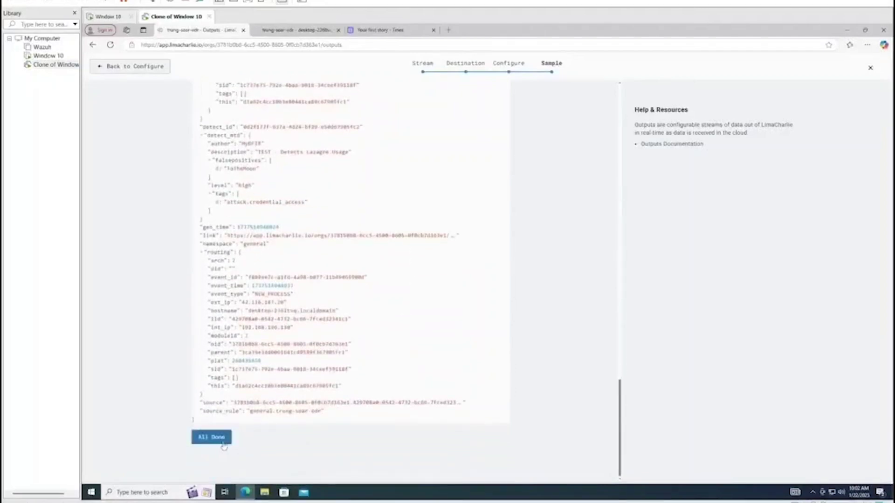
left_click(220, 439)
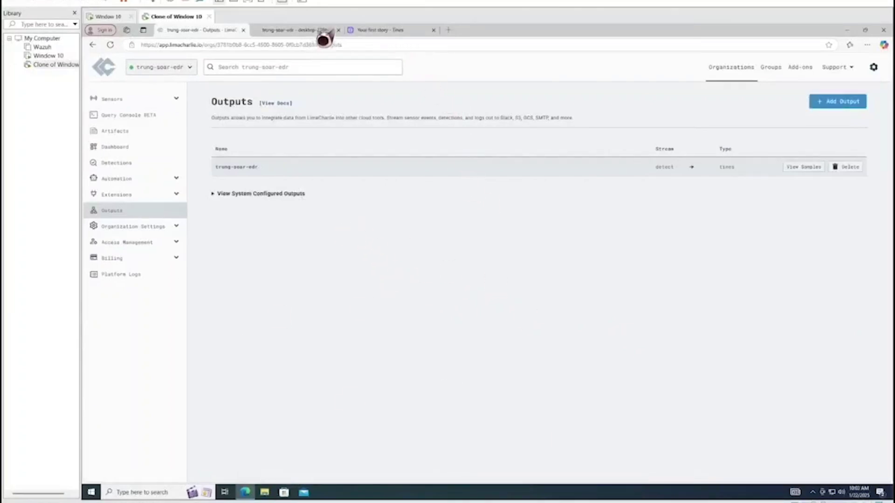
In the Tines story, dismiss the welcome message and delete the Send Email action
left_click(364, 30)
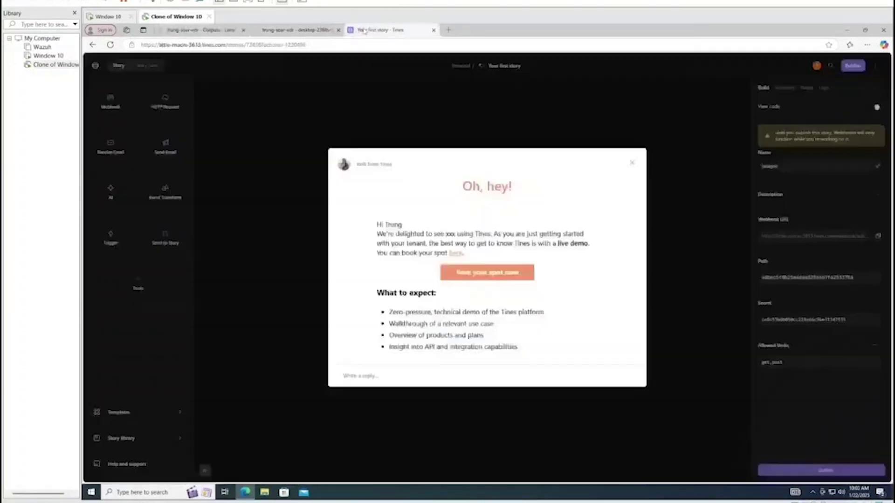
left_click(632, 162)
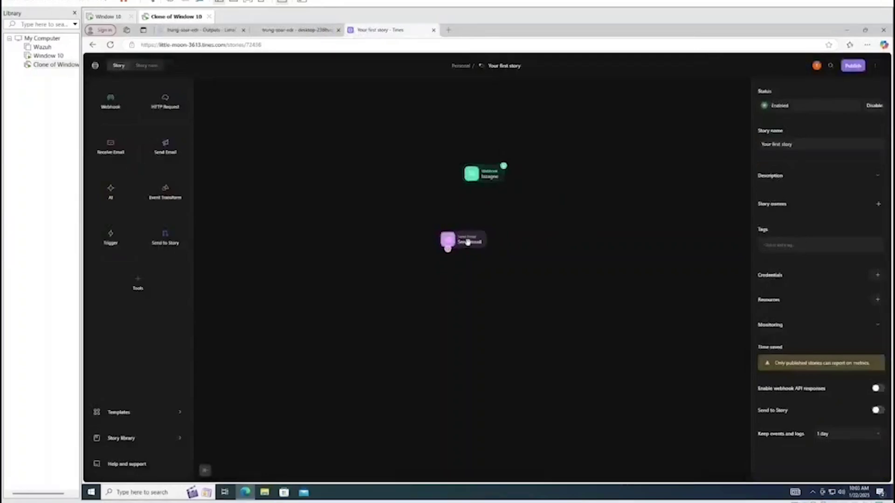
left_click(466, 241)
key("Delete")
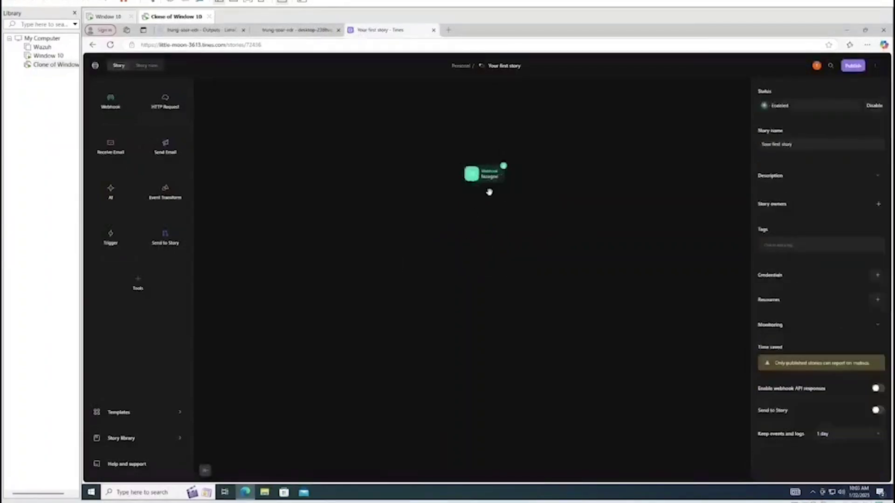
Restore the Send Email action and show the lazagne webhook's received events, including the Lazagne payload
scroll(489, 192, "up", 3)
left_click(488, 193)
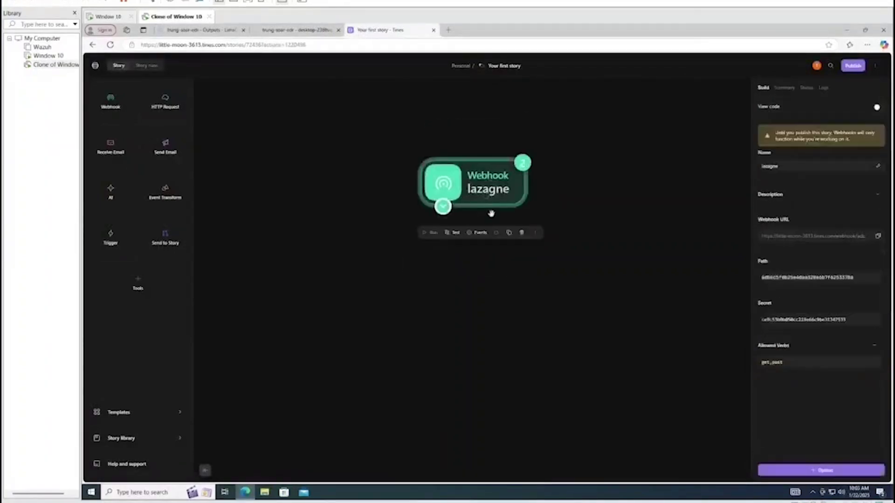
key("ctrl+z")
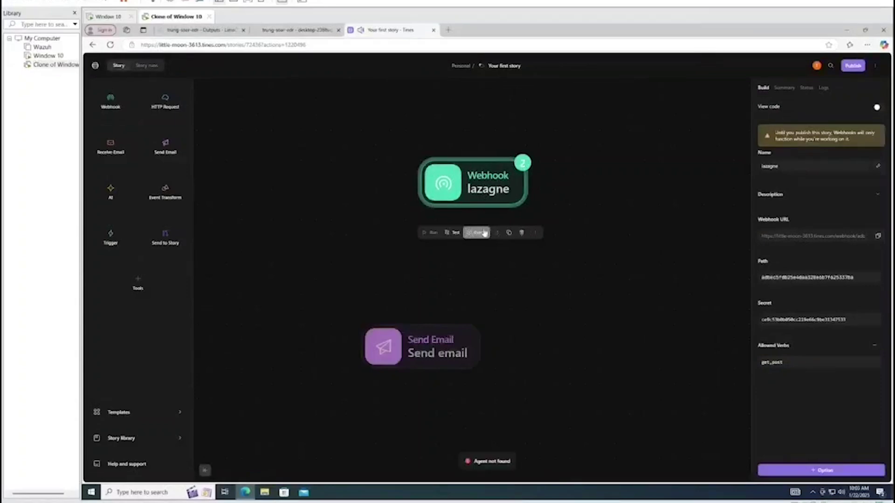
left_click(484, 233)
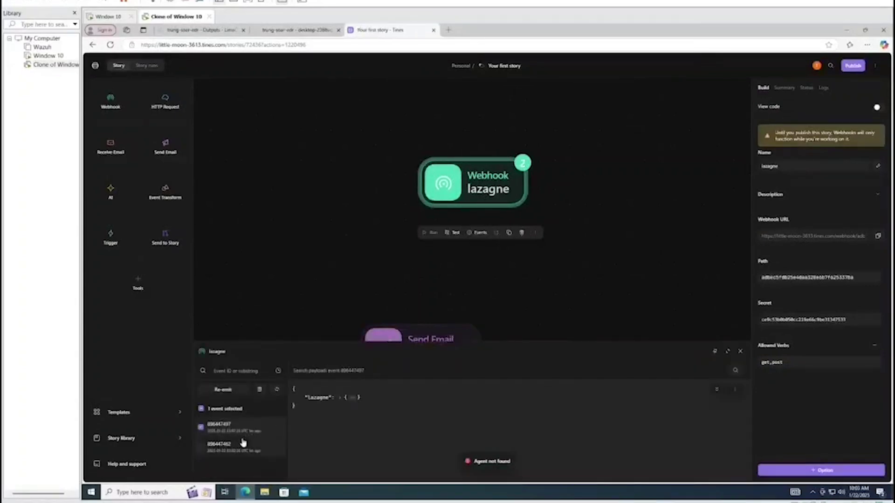
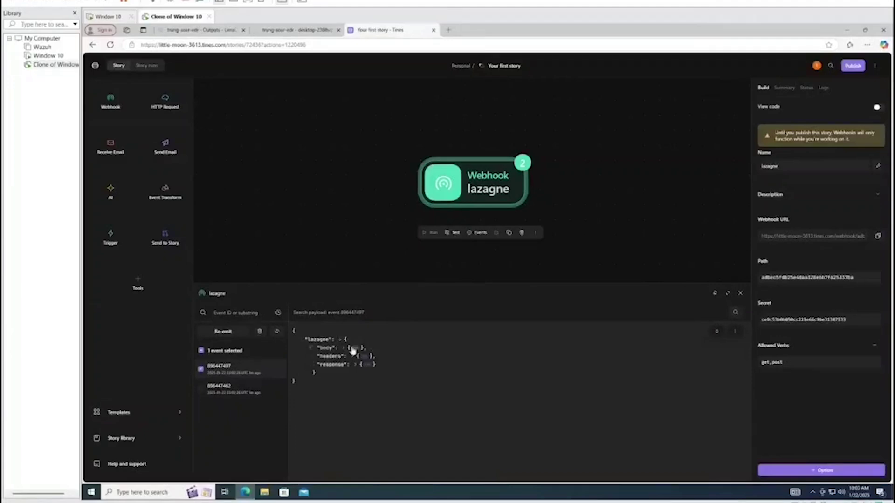
Expand the lazagne event's body, detect and process details in the payload JSON
left_click(351, 349)
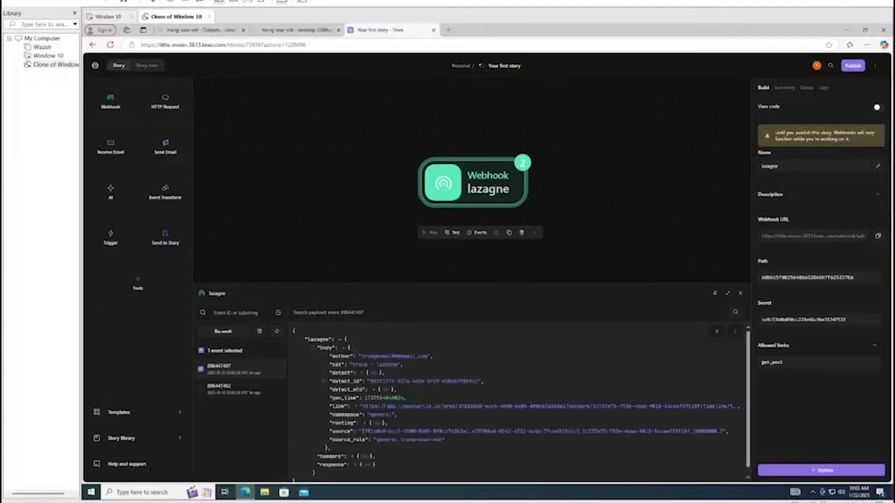
left_click(384, 389)
scroll(429, 379, "down", 3)
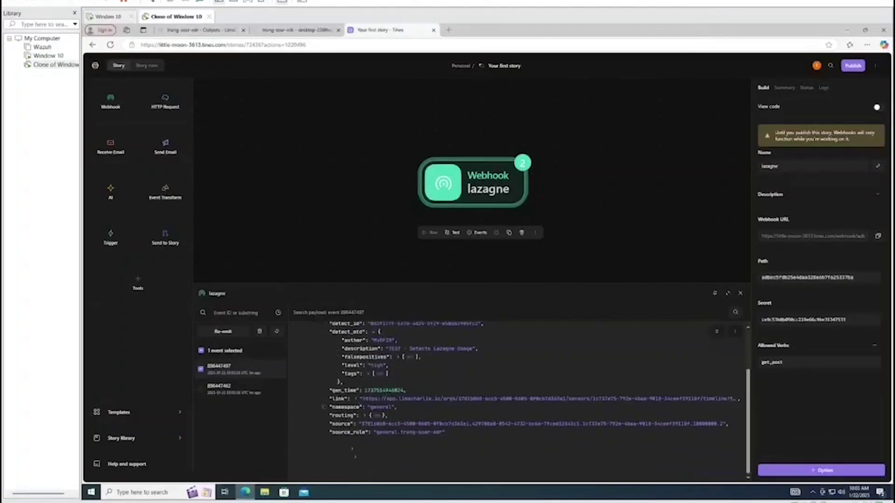
scroll(377, 419, "up", 2)
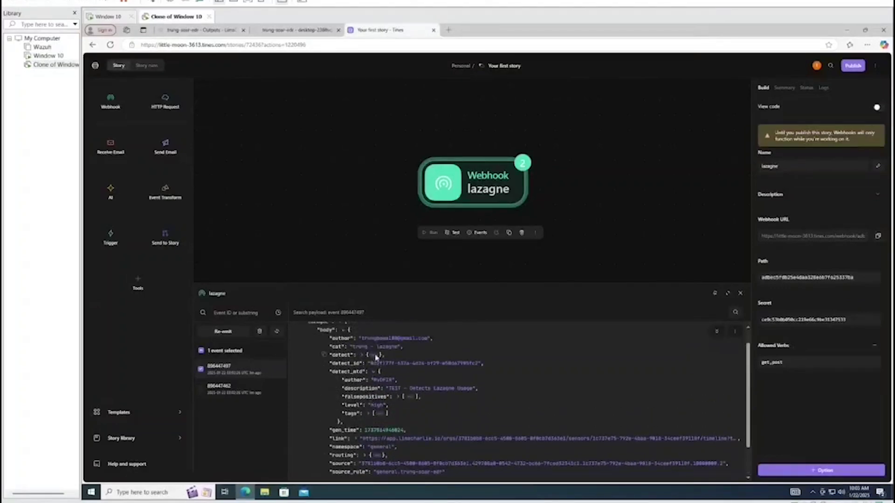
left_click(374, 355)
left_click(382, 363)
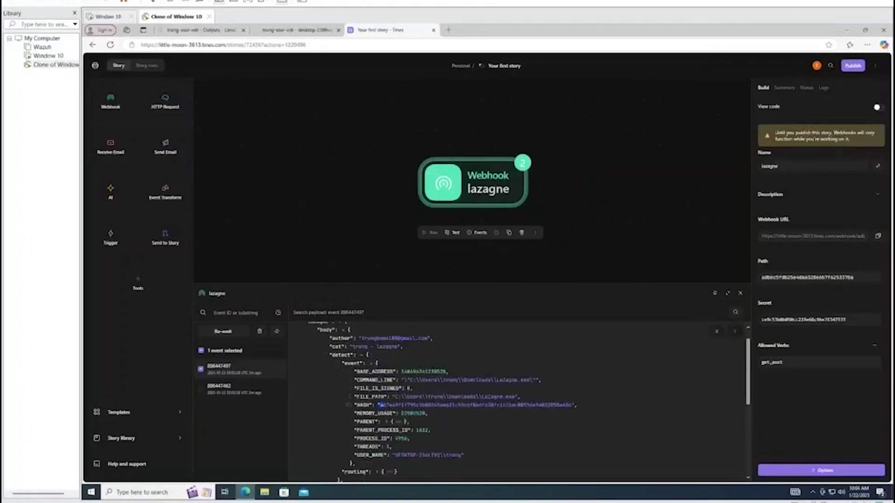
Copy the detected process's HASH value
left_click_drag(381, 405, 529, 405)
right_click(529, 405)
left_click(550, 339)
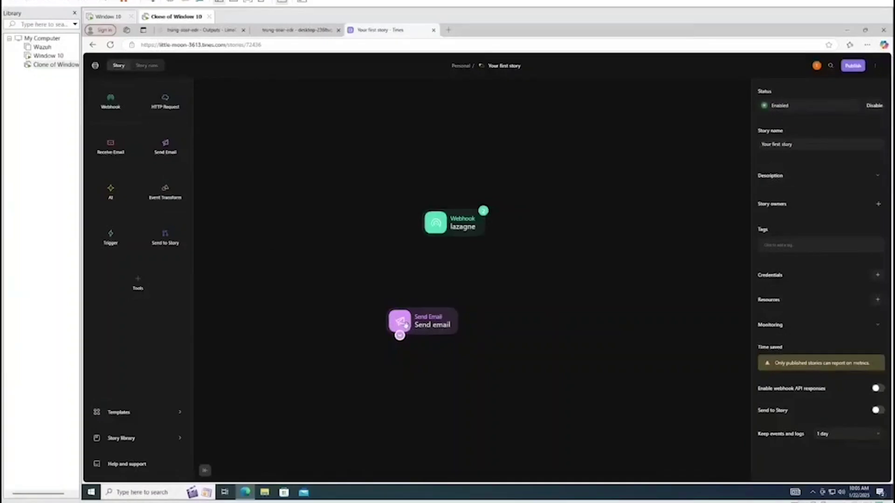
Add a new Send Email action to the canvas, removing a mistakenly added Receive Email action
left_click_drag(406, 325, 423, 299)
left_click(561, 281)
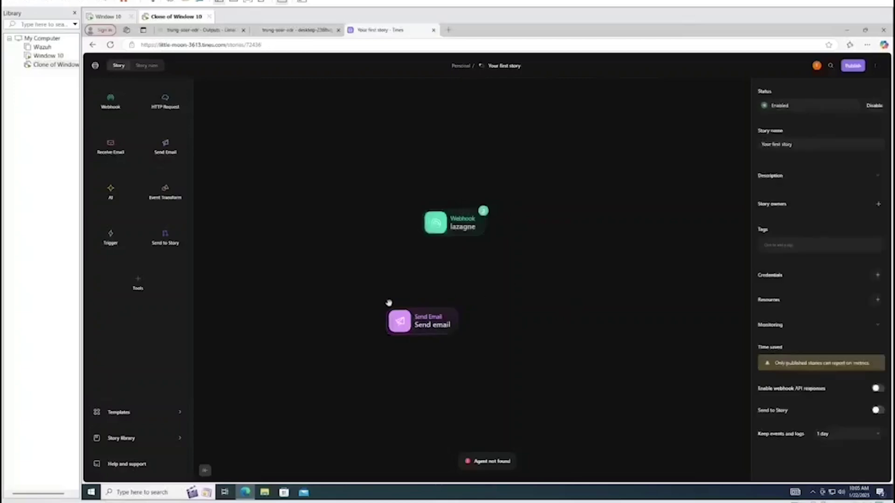
left_click_drag(110, 147, 266, 245)
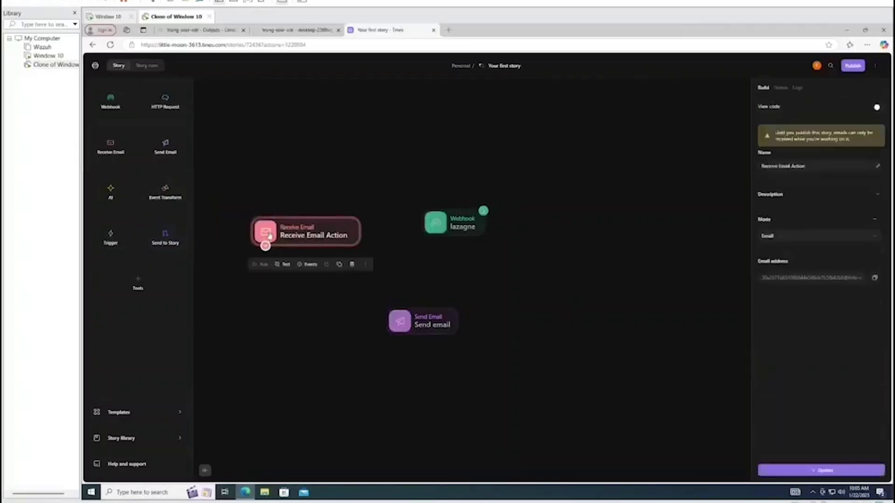
key("Delete")
left_click(161, 413)
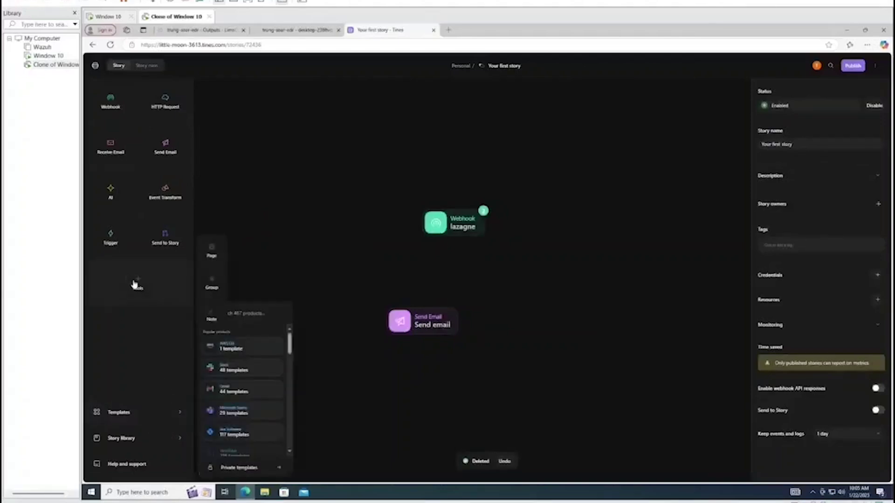
left_click_drag(168, 143, 337, 196)
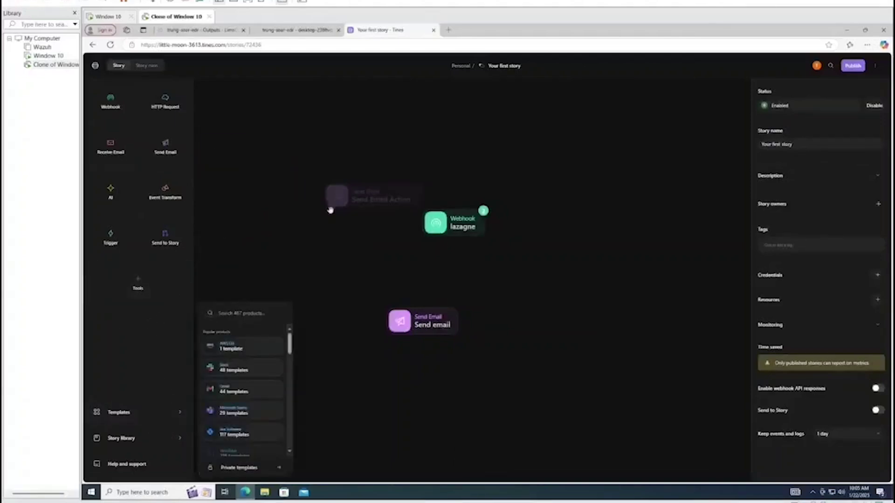
Delete the old Send email node and reload the story
left_click(425, 316)
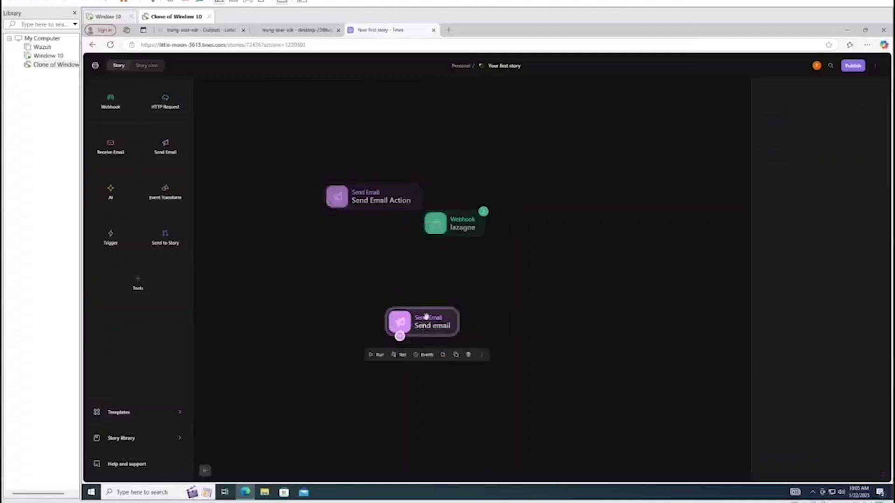
left_click(434, 354)
left_click(414, 327)
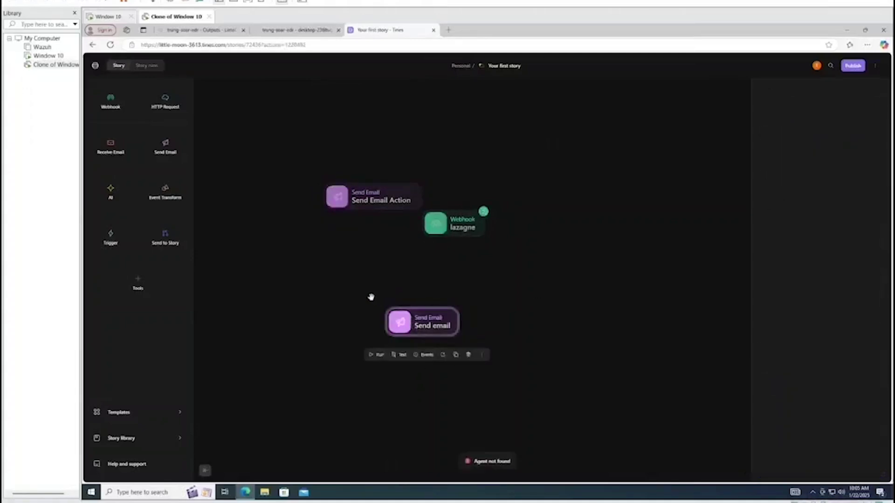
left_click(468, 353)
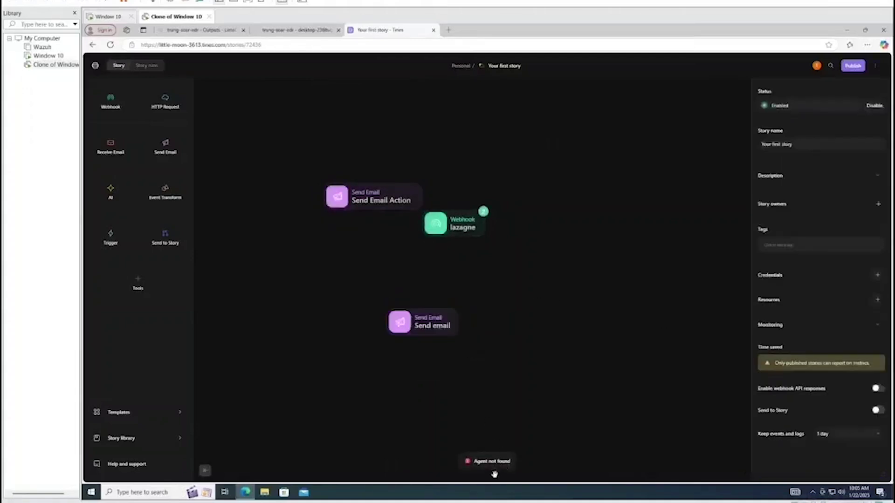
left_click(110, 45)
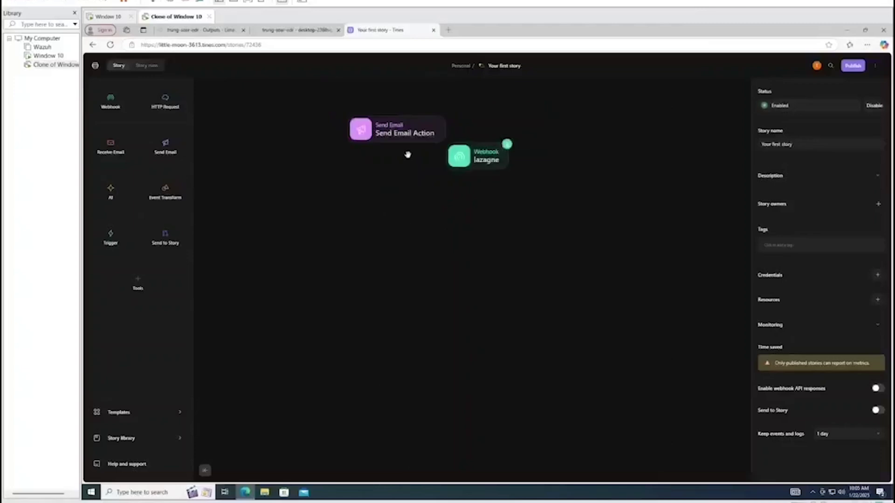
Move the Send Email Action to the right of the lazagne webhook and open its settings
left_click(407, 148)
left_click(465, 230)
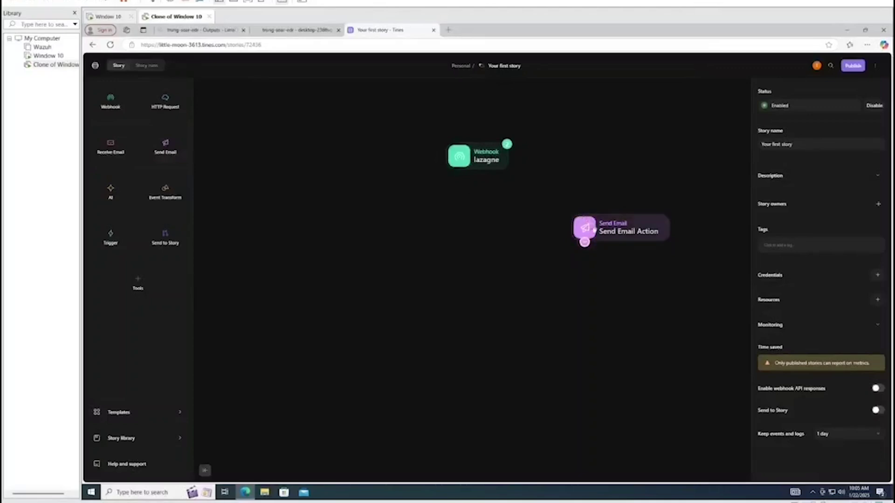
left_click(593, 230)
Connect the lazagne webhook to the Send Email Action
left_click(459, 170)
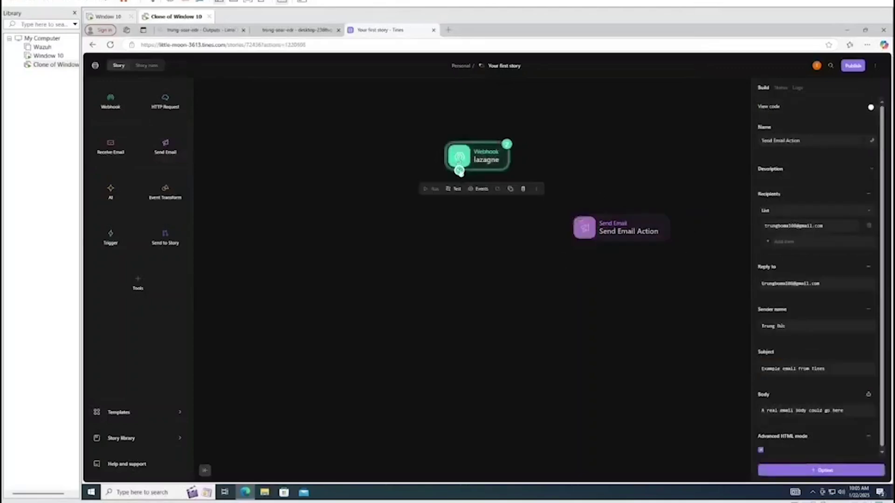
left_click_drag(459, 170, 560, 229)
left_click(590, 299)
left_click(559, 233)
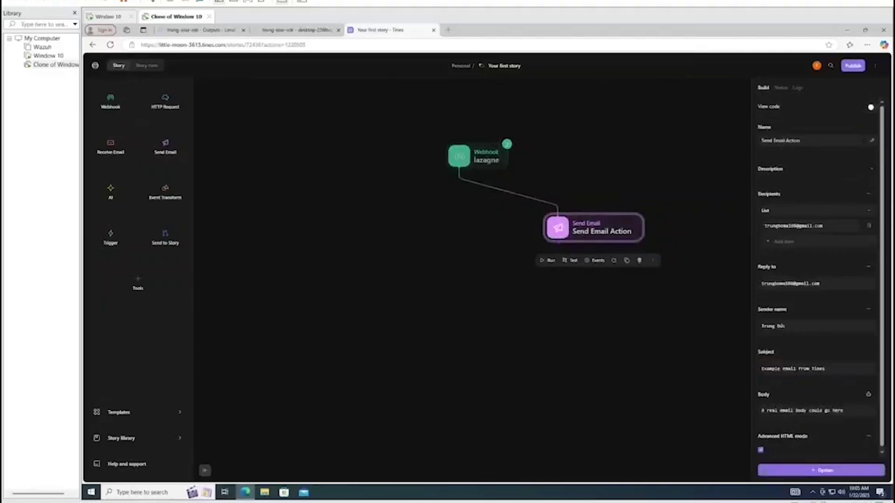
Correct the trailing digits of the recipient and reply-to email addresses
left_click(801, 141)
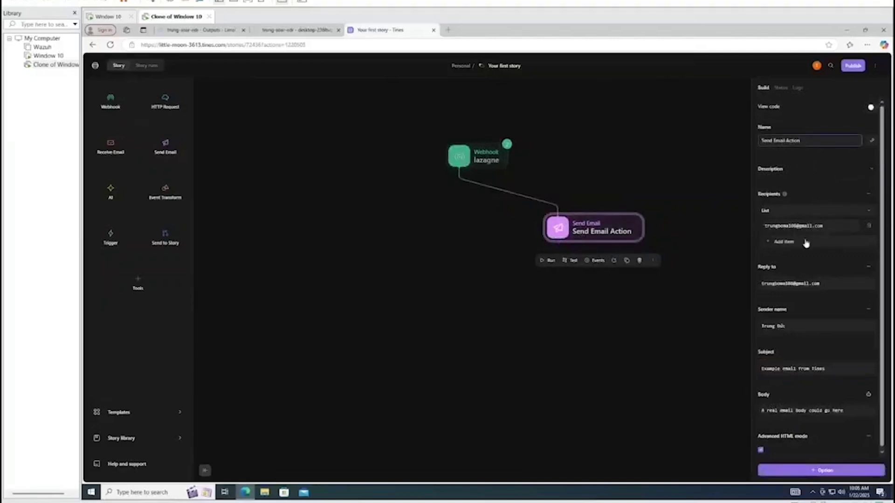
left_click(822, 234)
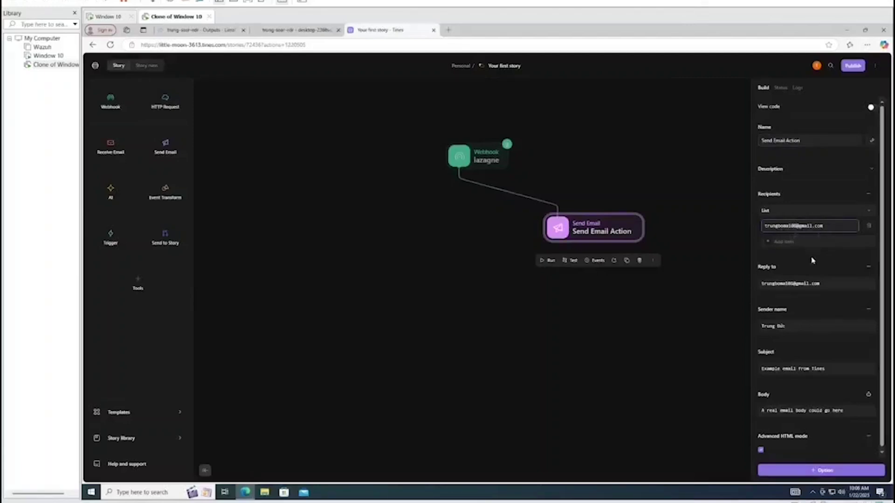
key("BackSpace")
key("BackSpace")
type("11")
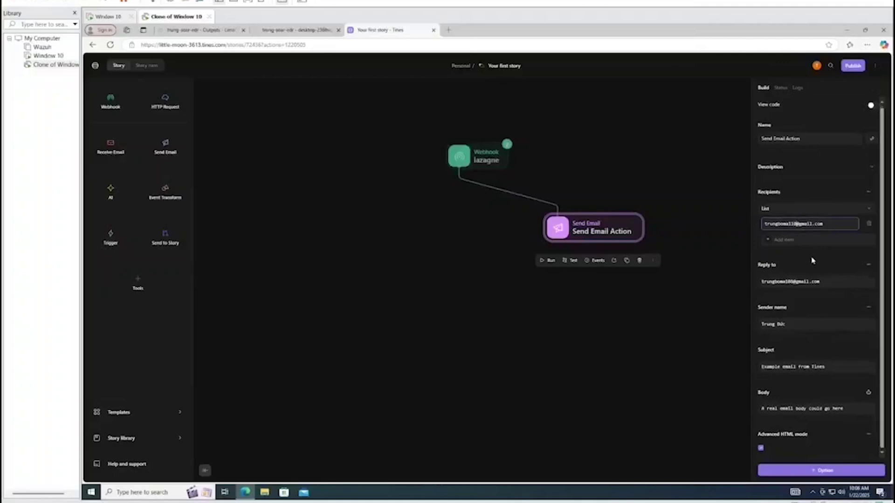
left_click(819, 291)
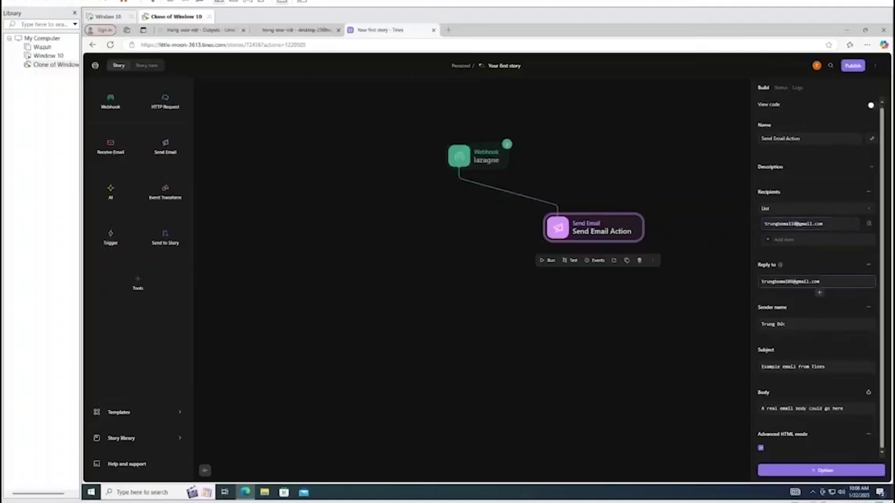
key("BackSpace")
key("BackSpace")
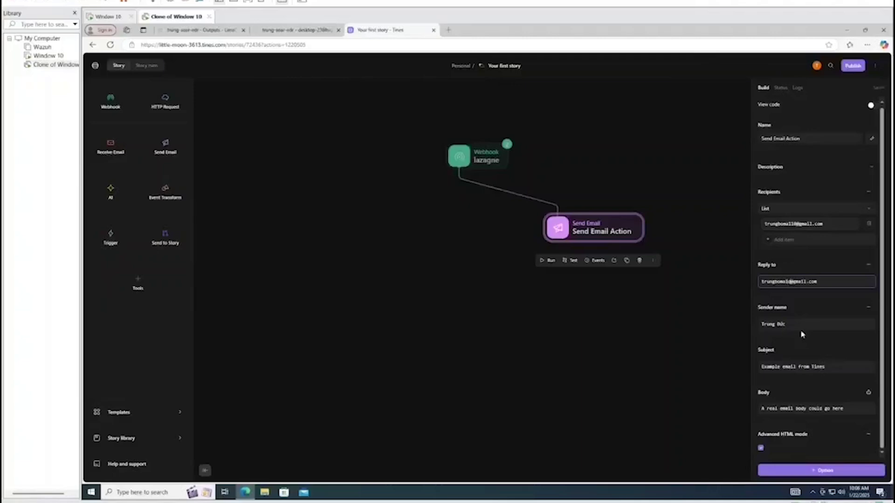
type("1")
Set the subject to 'Alerts' and replace the default body with 'Hiệnhận mail'
left_click(823, 323)
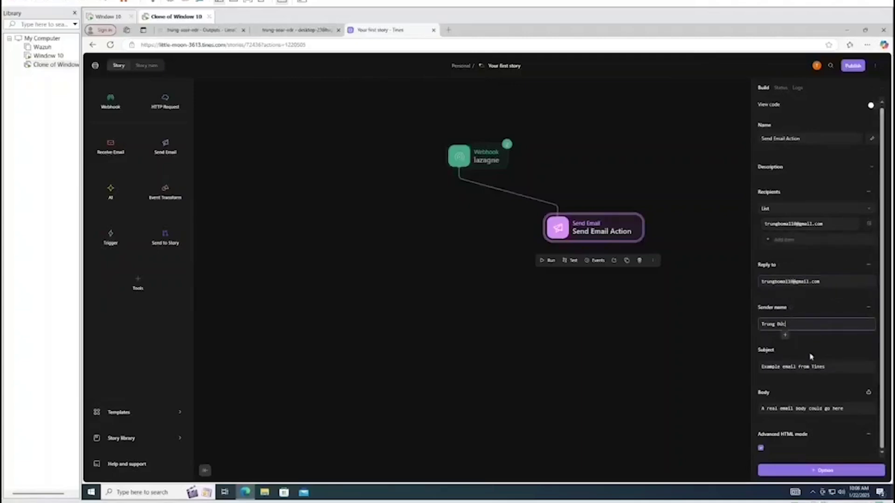
left_click(810, 365)
left_click_drag(825, 366, 727, 370)
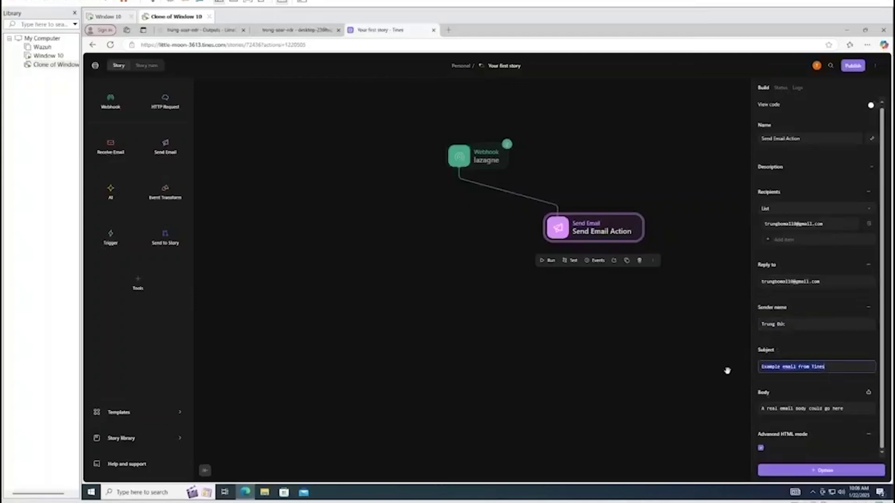
type("H")
key("Tab")
key("BackSpace")
key("BackSpace")
key("BackSpace")
key("BackSpace")
key("BackSpace")
key("BackSpace")
key("BackSpace")
key("BackSpace")
key("BackSpace")
key("BackSpace")
key("BackSpace")
key("BackSpace")
key("BackSpace")
key("BackSpace")
key("BackSpace")
key("BackSpace")
key("BackSpace")
key("BackSpace")
key("BackSpace")
key("BackSpace")
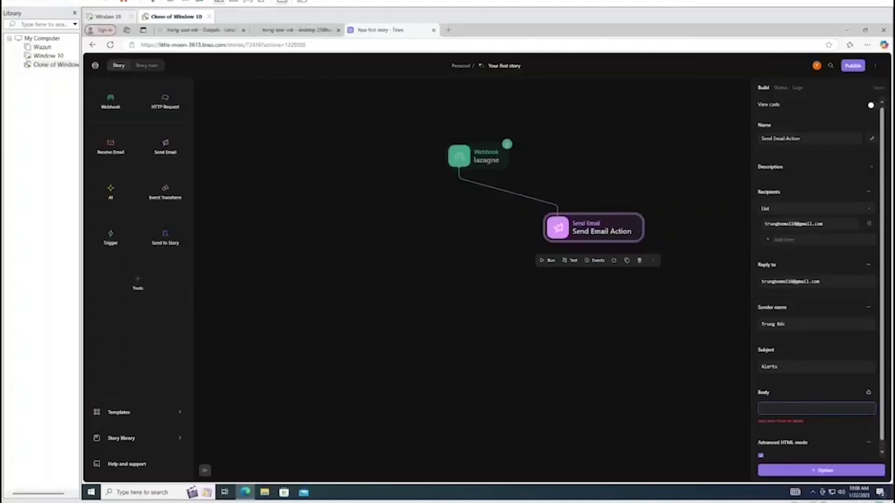
type("Hi")
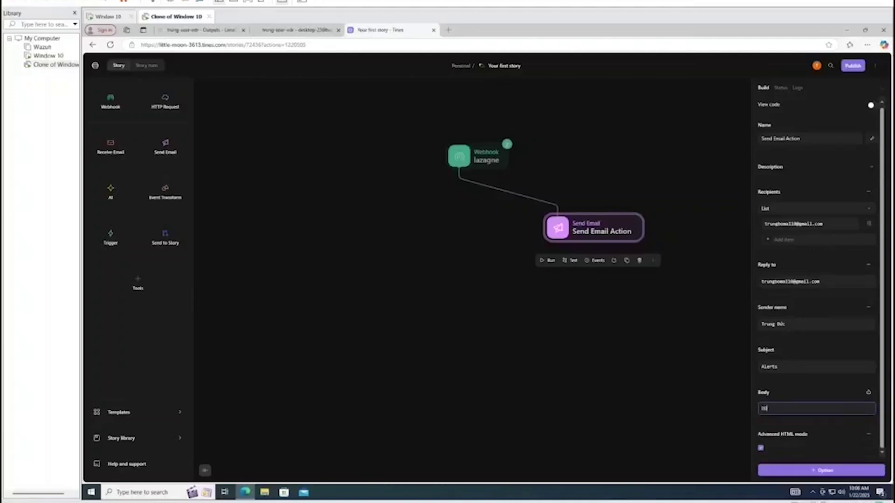
key("BackSpace")
key("BackSpace")
key("BackSpace")
key("BackSpace")
key("ctrl+shift+d")
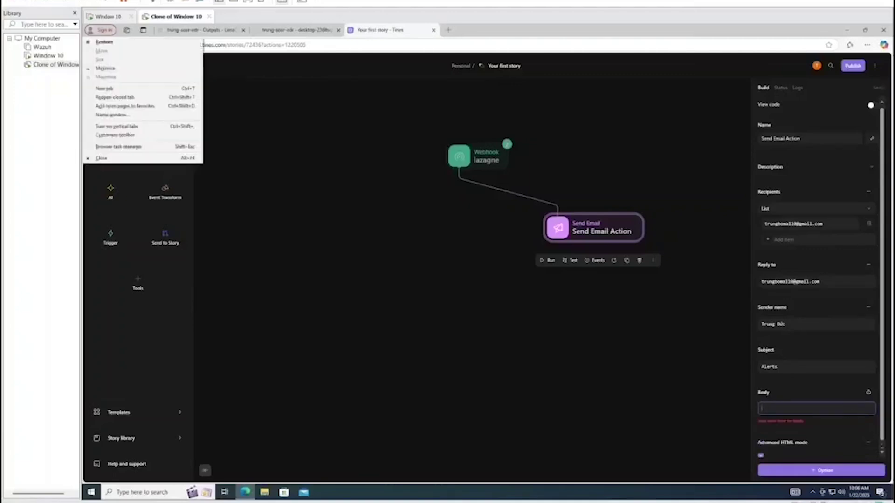
key("Escape")
type("Hiệ")
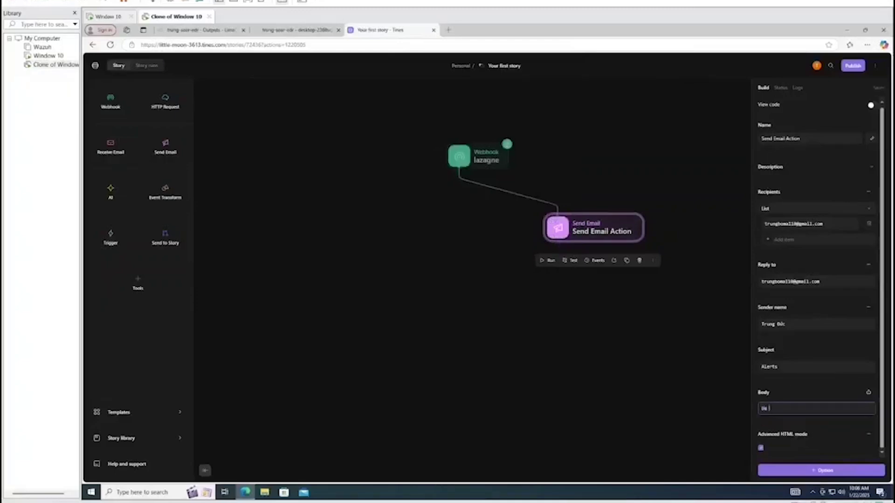
type("nhận mail")
left_click(567, 389)
left_click(482, 167)
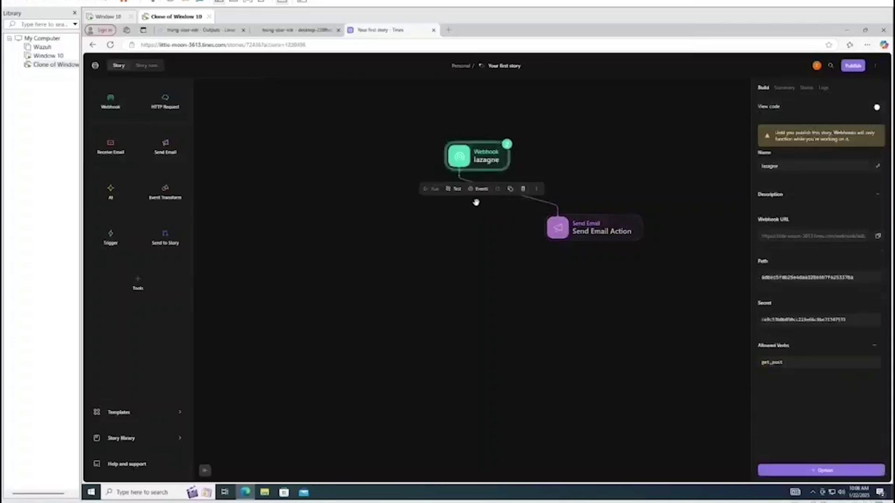
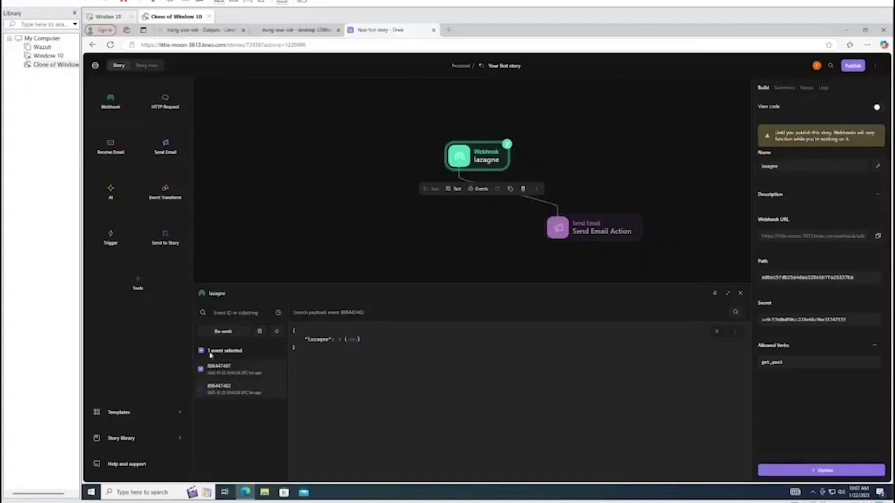
Re-emit the earlier lazagne webhook event, then bring up the Send Email Action's settings
left_click(222, 331)
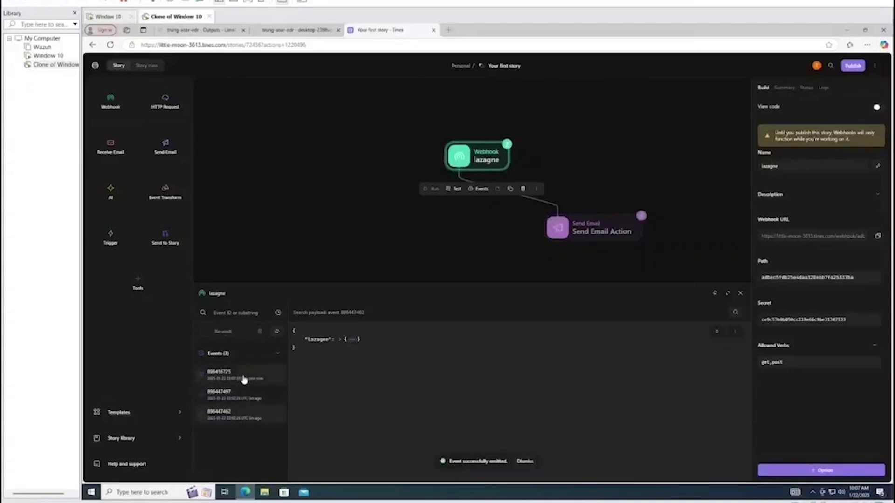
left_click(740, 293)
left_click(599, 233)
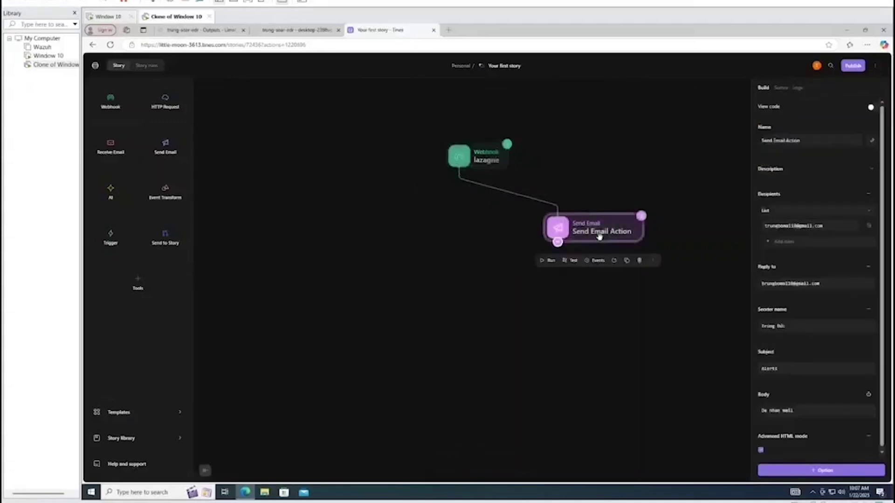
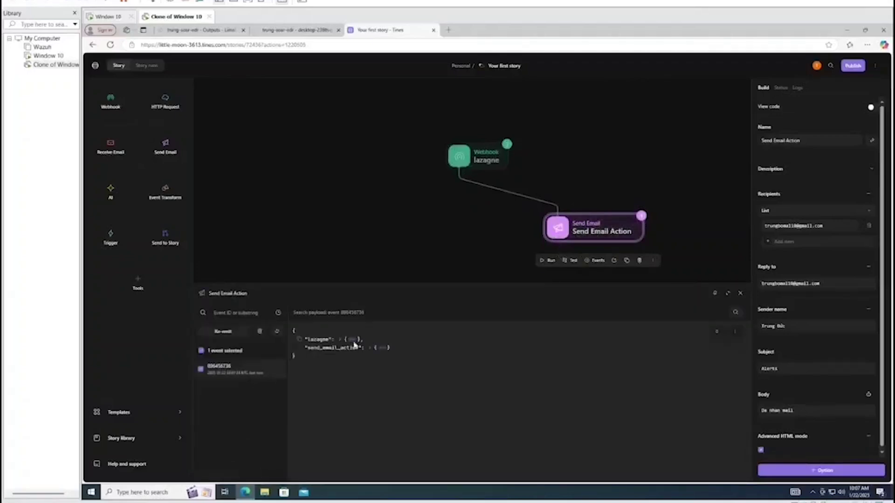
Expand the lazagne and send_email_action nodes to confirm the event's status is success
left_click(353, 340)
left_click(380, 382)
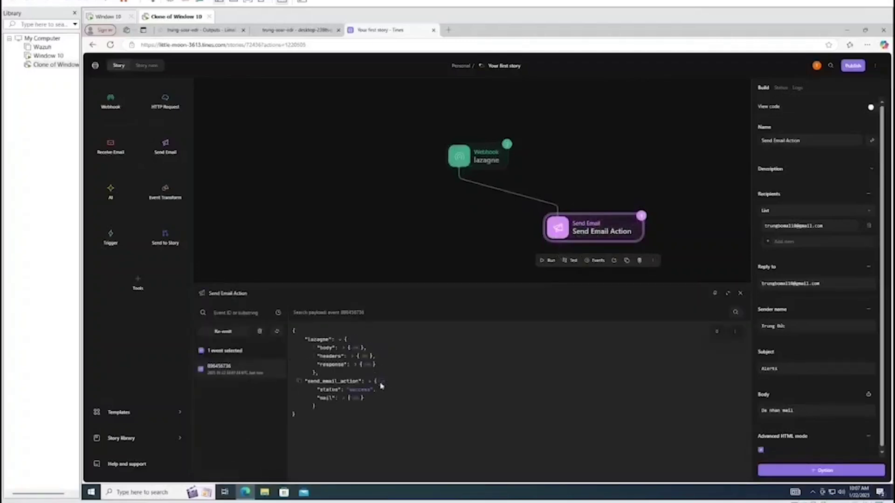
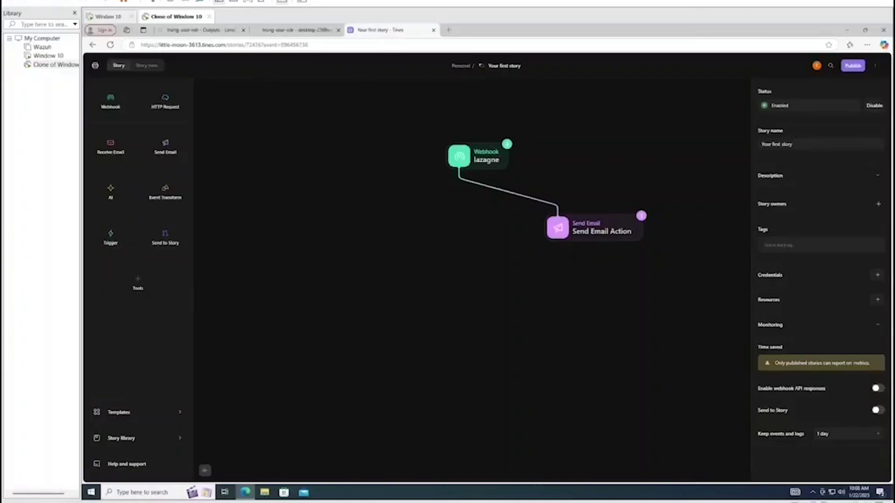
Open the 'Alerts' email in Gmail, confirm its body reads 'Da nhan mail', then minimize Gmail
key("alt+Tab")
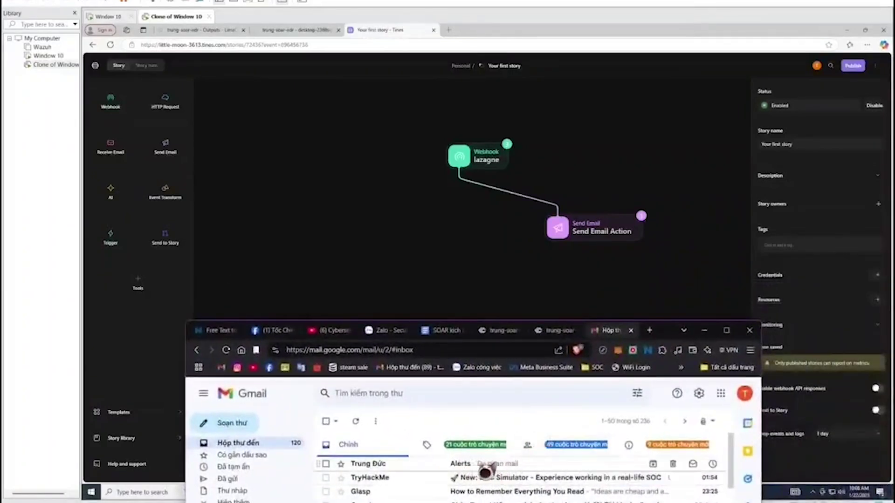
left_click_drag(666, 332, 622, 331)
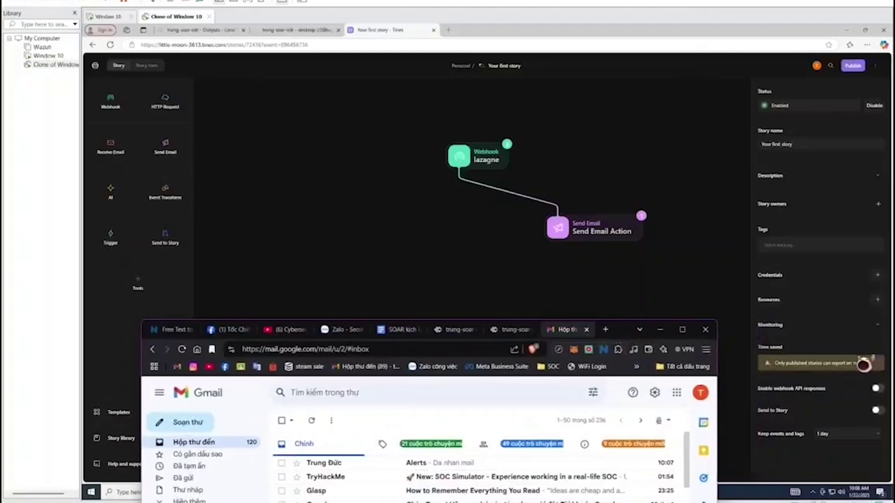
left_click(625, 233)
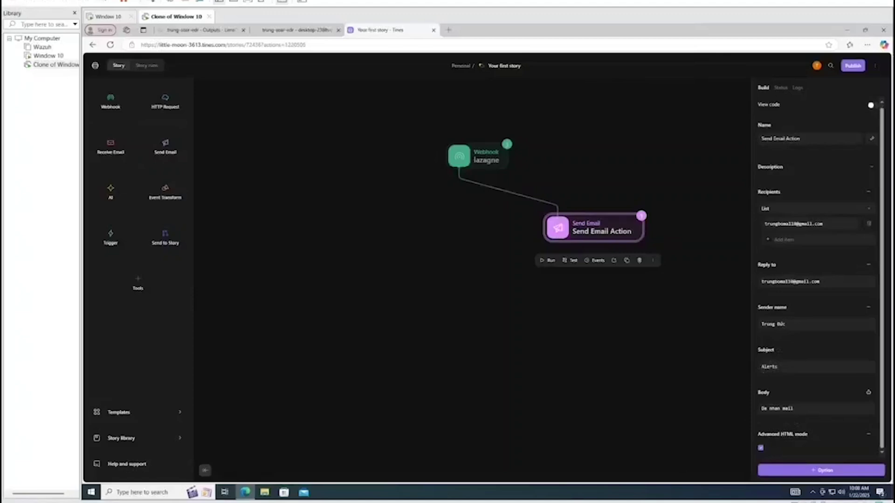
mouse_move(541, 494)
left_click(540, 473)
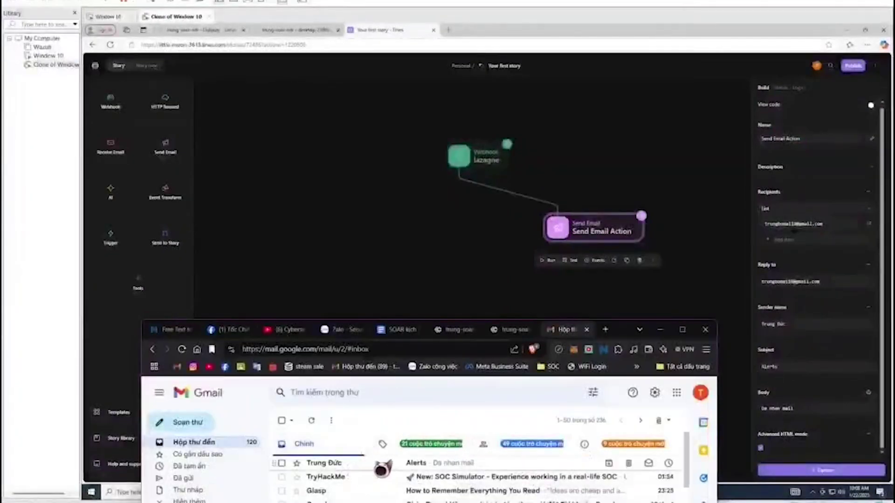
left_click(381, 464)
left_click_drag(629, 331, 627, 114)
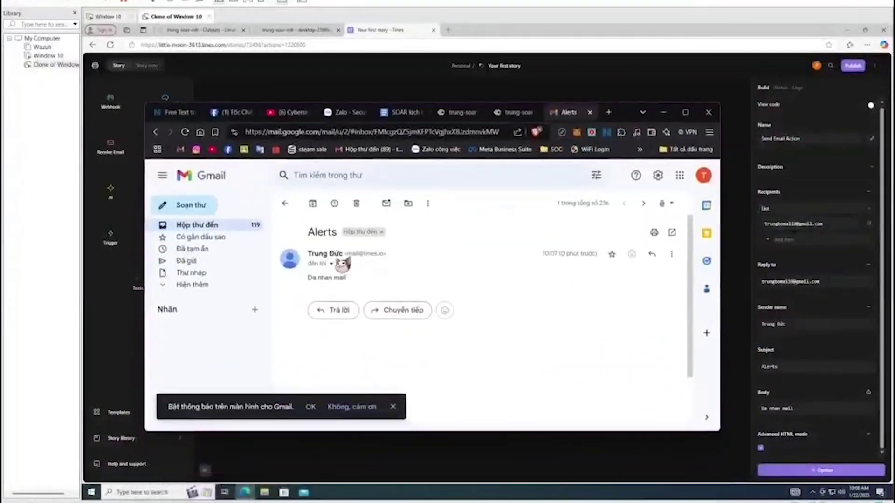
left_click_drag(307, 278, 373, 282)
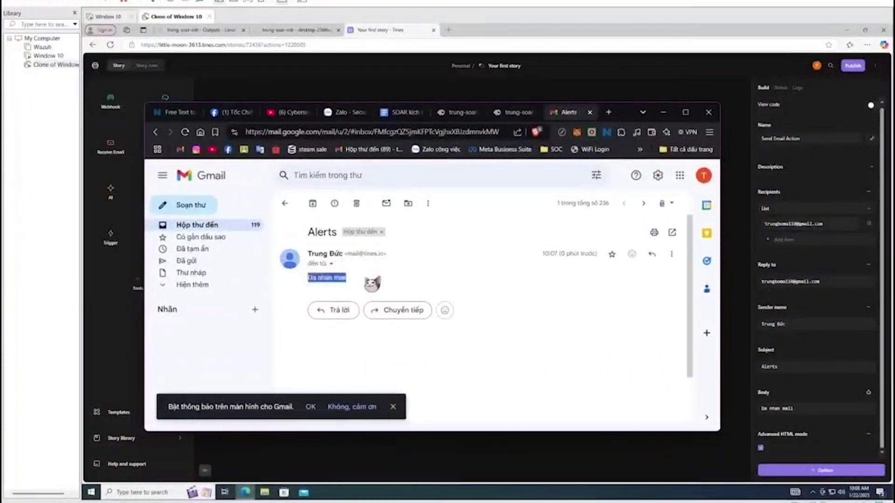
left_click(663, 112)
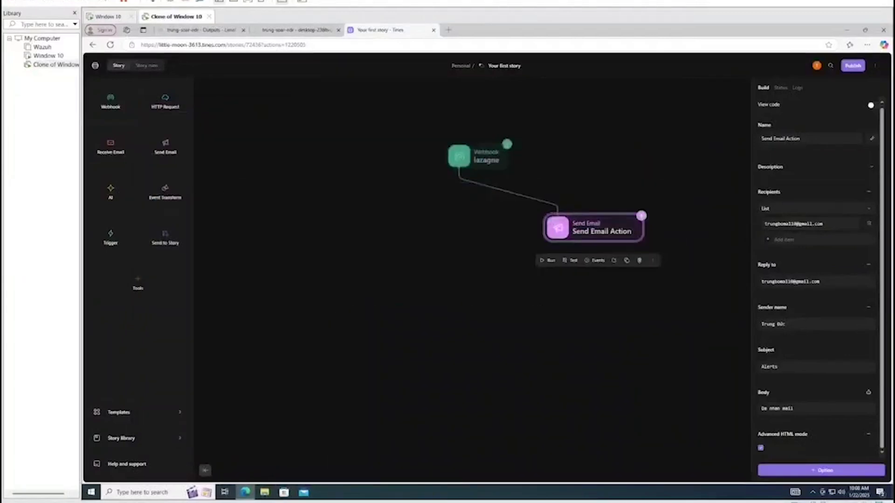
Deselect the Send Email Action to show the story settings, then browse the templates list
left_click(518, 325)
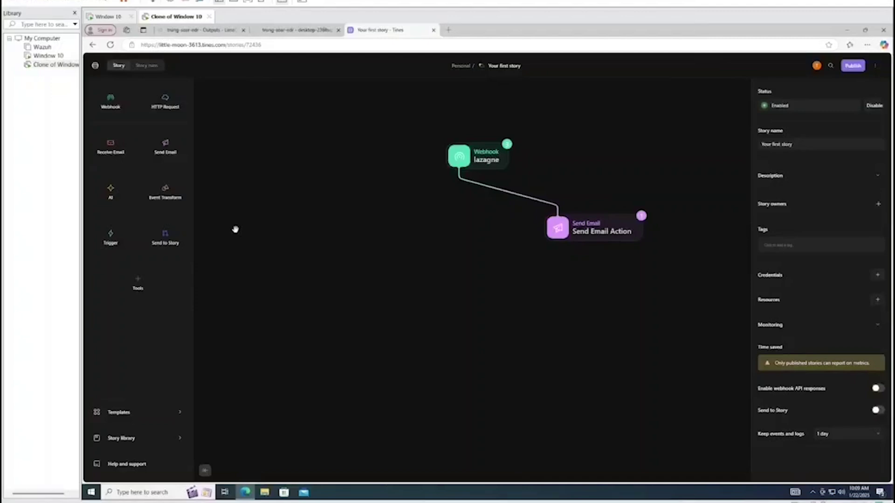
left_click_drag(336, 242, 337, 256)
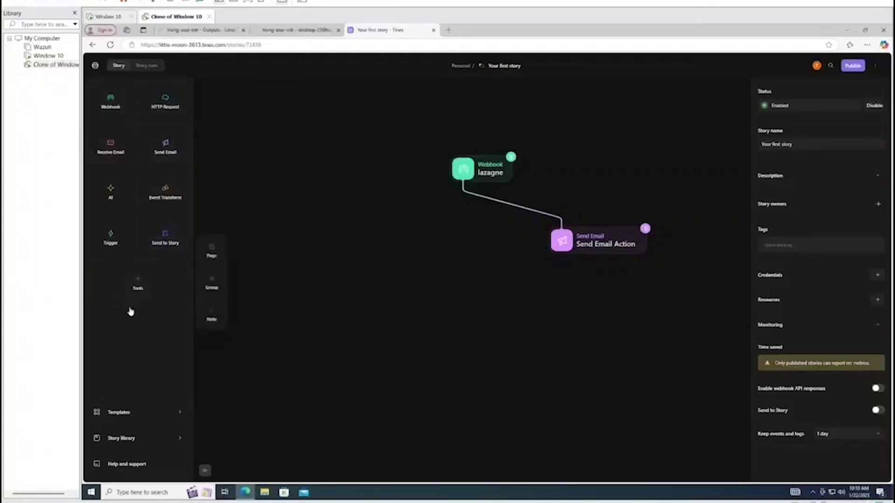
left_click(144, 426)
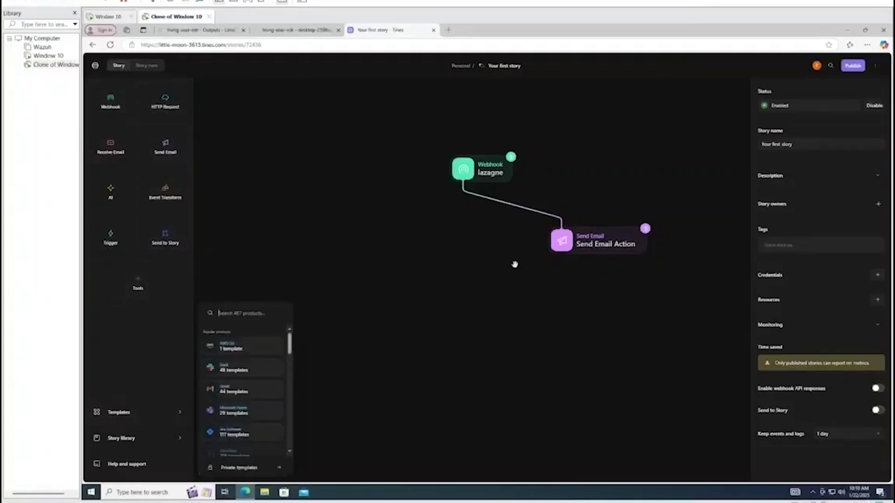
mouse_move(127, 285)
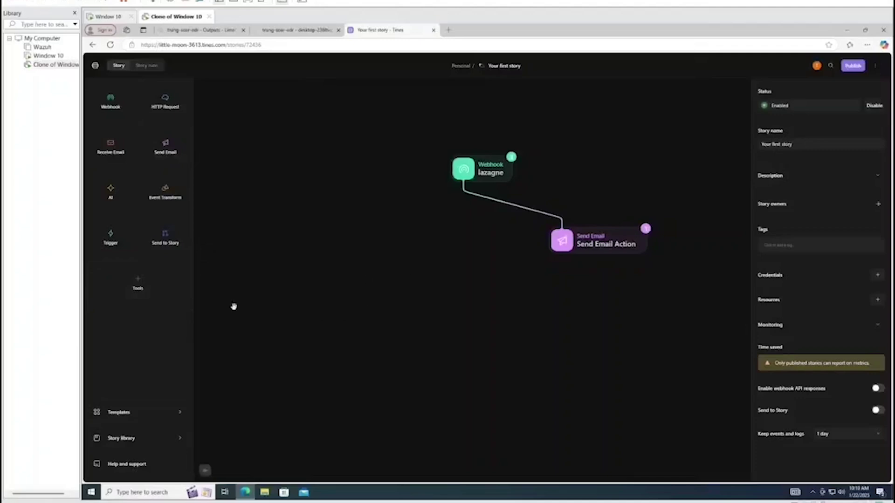
Add a New Page node, connect the lazagne webhook to it, and open it in the page editor
left_click_drag(214, 253, 387, 257)
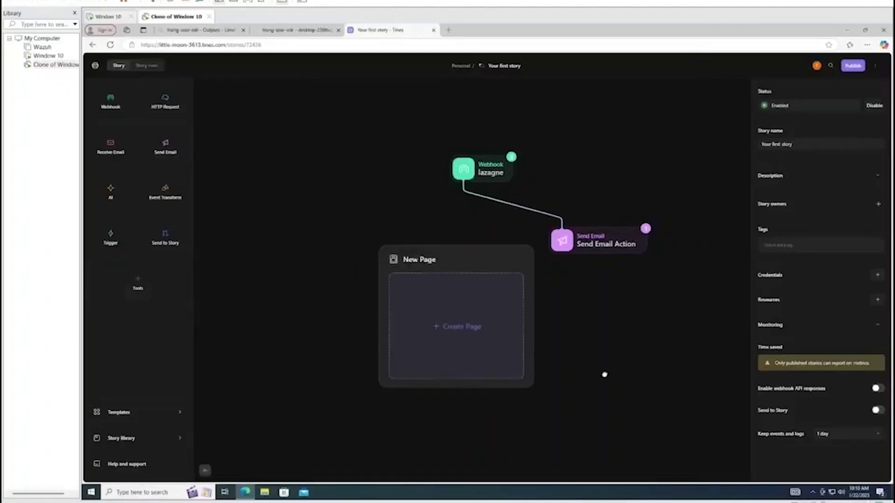
left_click(463, 310)
left_click_drag(464, 310, 410, 302)
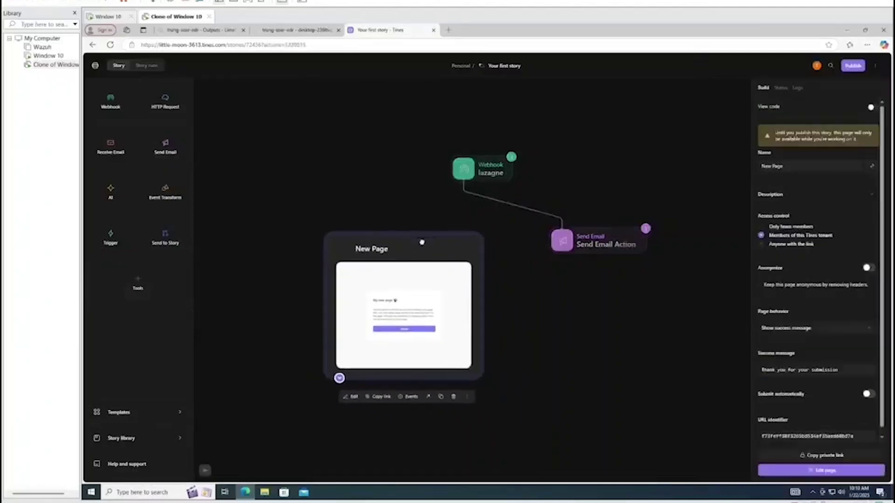
left_click(457, 202)
left_click_drag(464, 183, 396, 233)
left_click(400, 255)
scroll(550, 303, "down", 2)
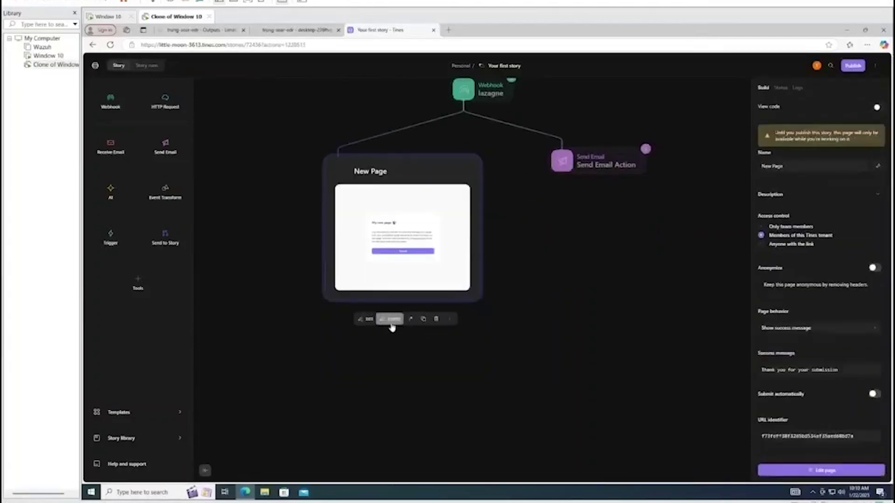
double_click(421, 276)
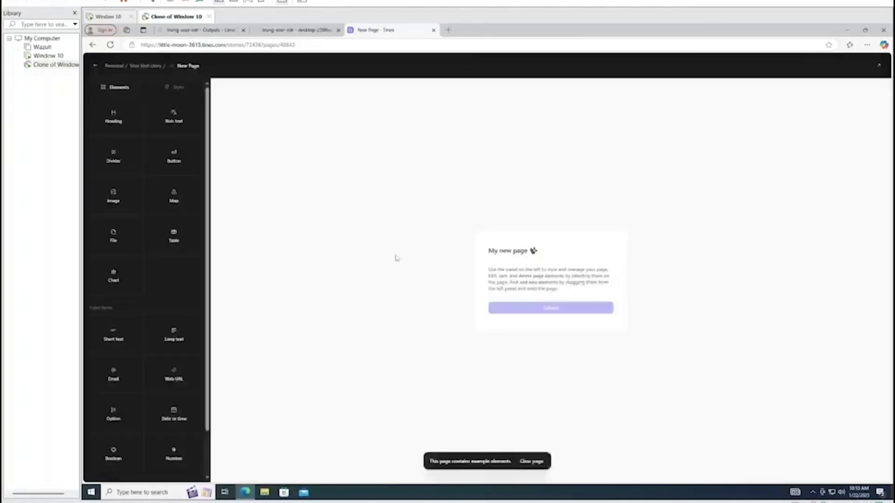
Change the page heading from 'My new page' to 'Canh bao Lazagne'
left_click(529, 256)
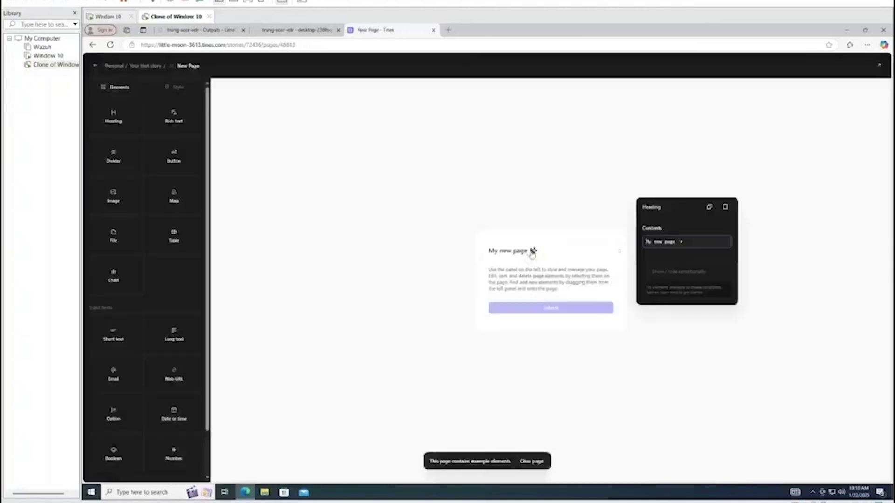
left_click(685, 246)
key("BackSpace")
key("BackSpace")
key("BackSpace")
key("BackSpace")
key("BackSpace")
key("BackSpace")
key("BackSpace")
key("BackSpace")
key("BackSpace")
key("BackSpace")
key("BackSpace")
key("BackSpace")
key("BackSpace")
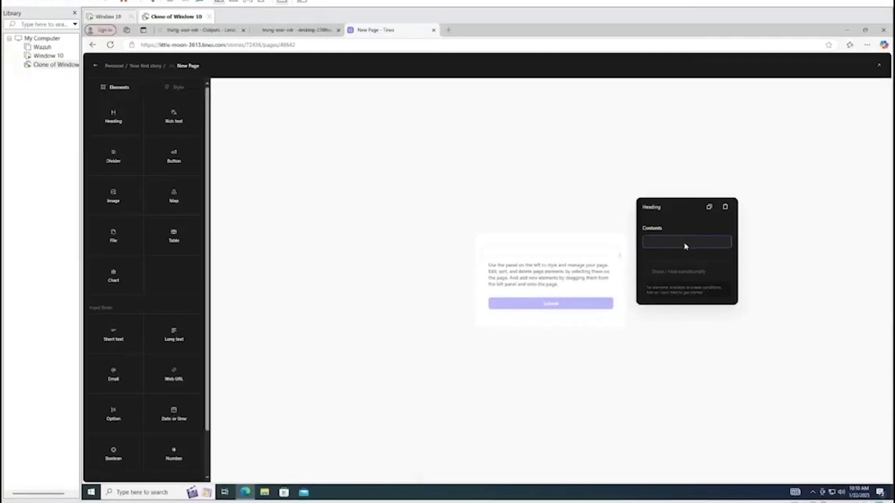
type("Bu")
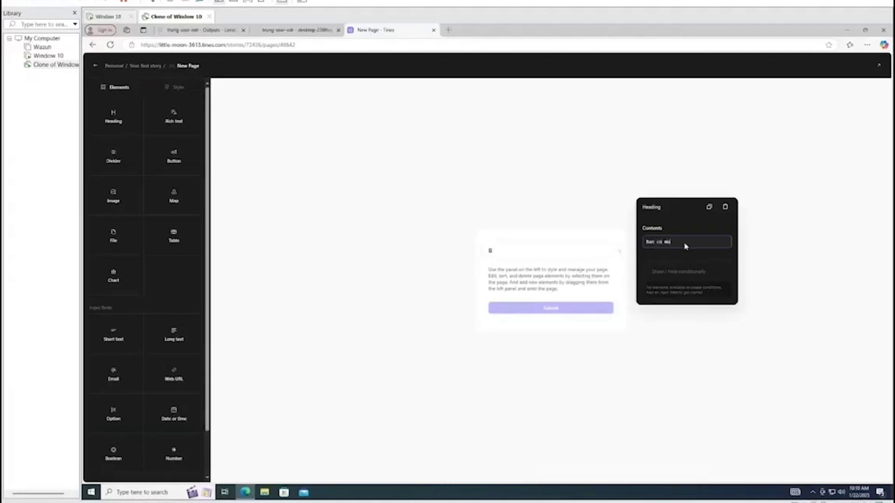
type("n co muon coch")
key("BackSpace")
key("BackSpace")
key("BackSpace")
key("BackSpace")
key("BackSpace")
key("BackSpace")
key("BackSpace")
key("BackSpace")
key("BackSpace")
key("BackSpace")
key("BackSpace")
key("BackSpace")
key("BackSpace")
type("Ca")
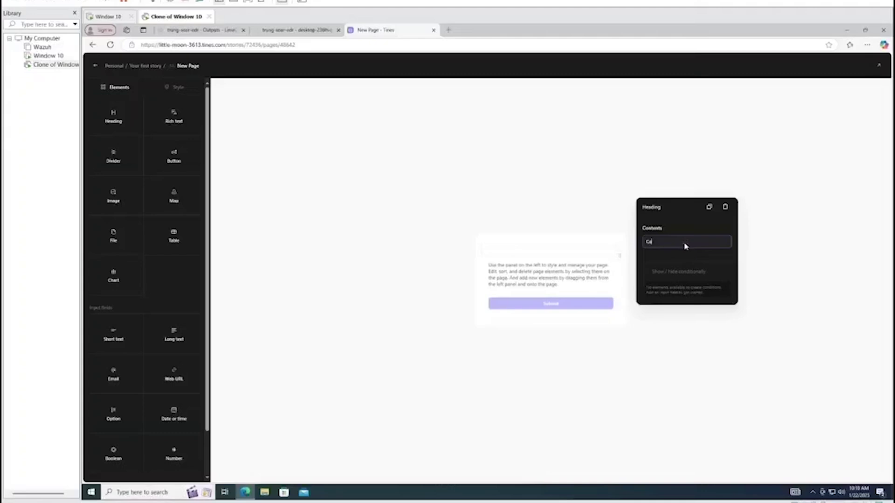
type("r")
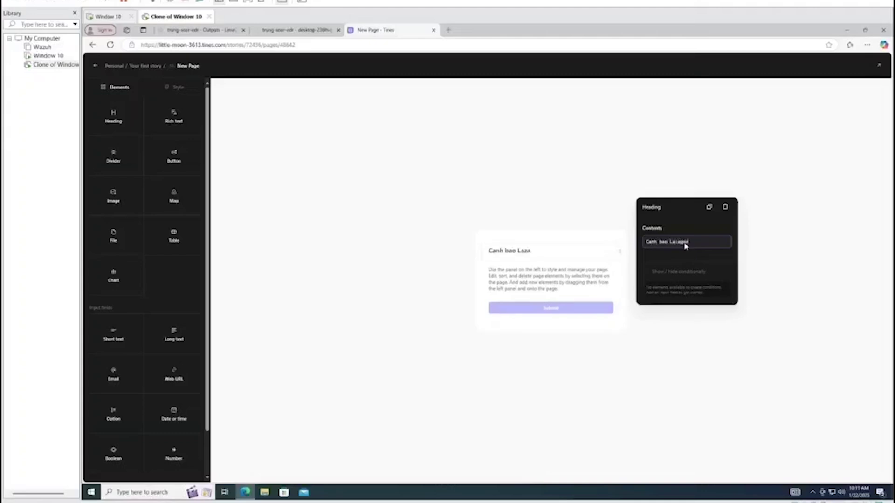
Replace the description paragraph with 'Ban co muon cach ly may nay khong ?'
left_click(541, 276)
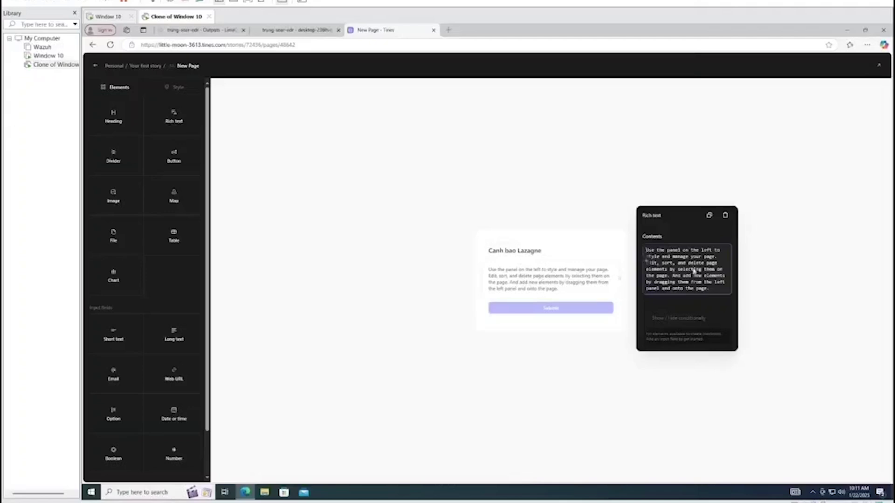
key("ctrl+a")
key("BackSpace")
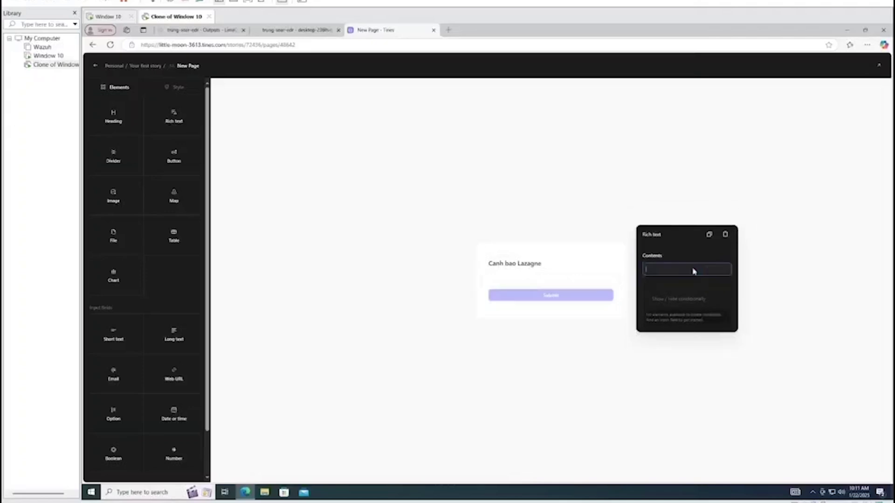
type("Bd")
type("n co muon")
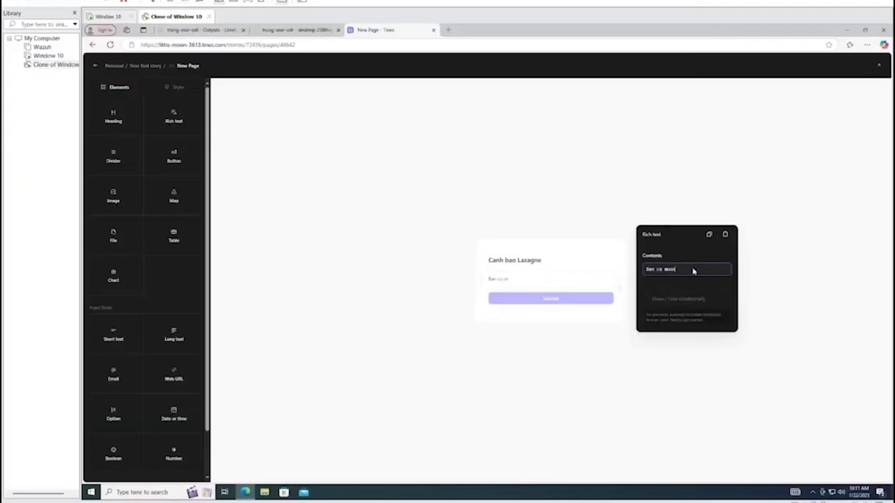
type(" cach ly me")
type("y nay khong ?")
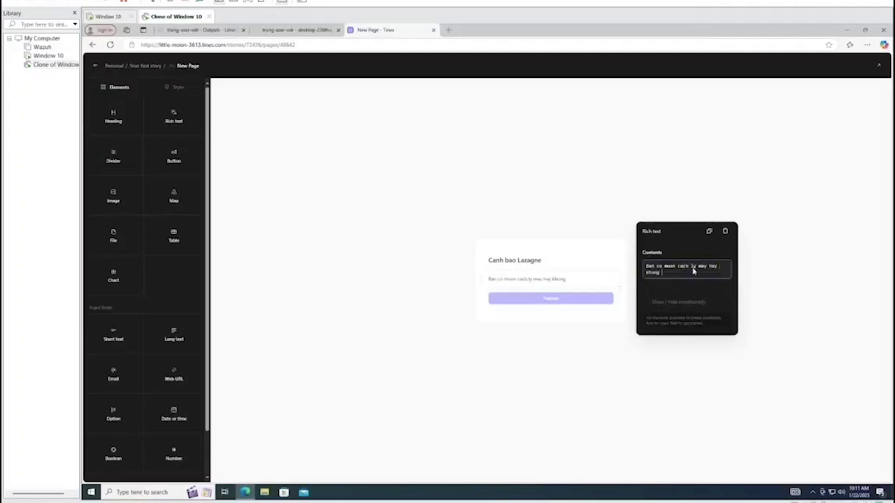
left_click(791, 268)
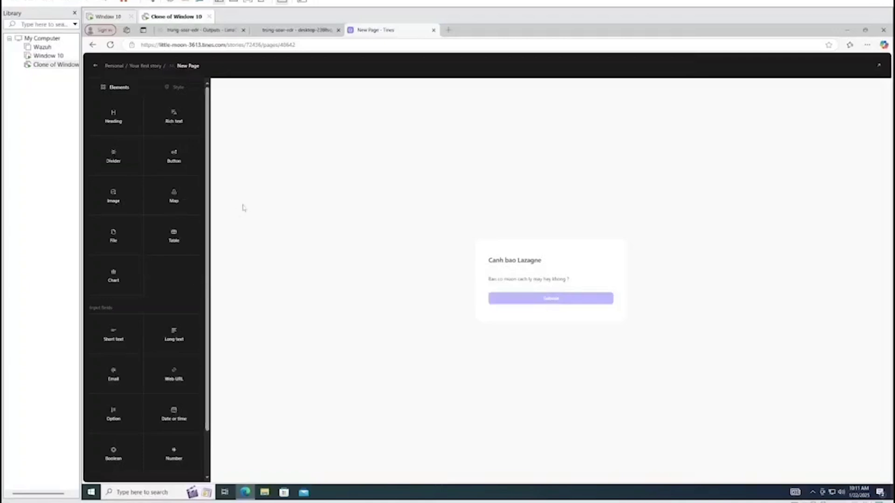
Add a Yes/No Boolean field named 'Cach ly' to the page form
scroll(159, 270, "down", 2)
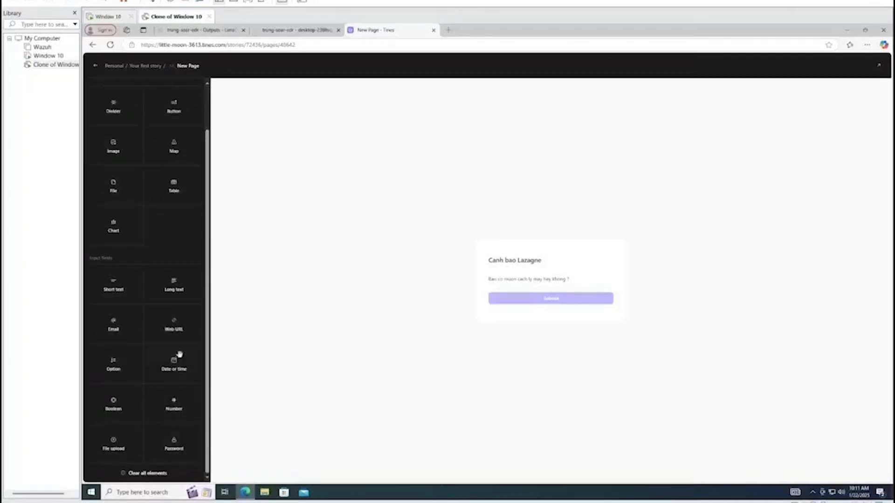
left_click_drag(114, 405, 546, 291)
left_click(512, 283)
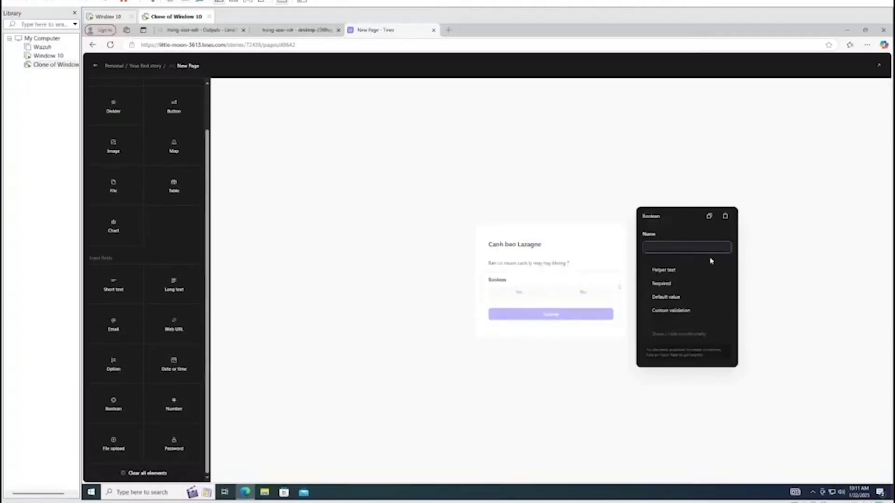
type("Cach ly")
left_click(809, 253)
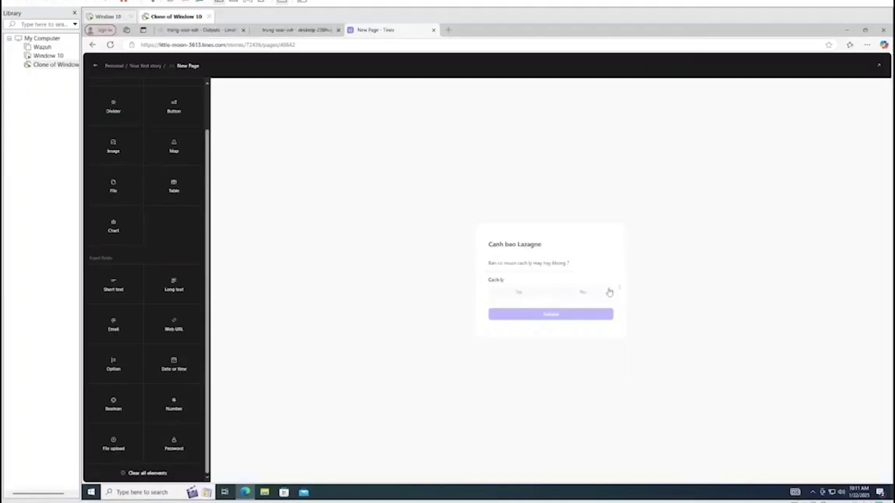
left_click(604, 267)
left_click(529, 294)
left_click(585, 348)
scroll(158, 169, "up", 1)
scroll(159, 169, "up", 2)
left_click(189, 92)
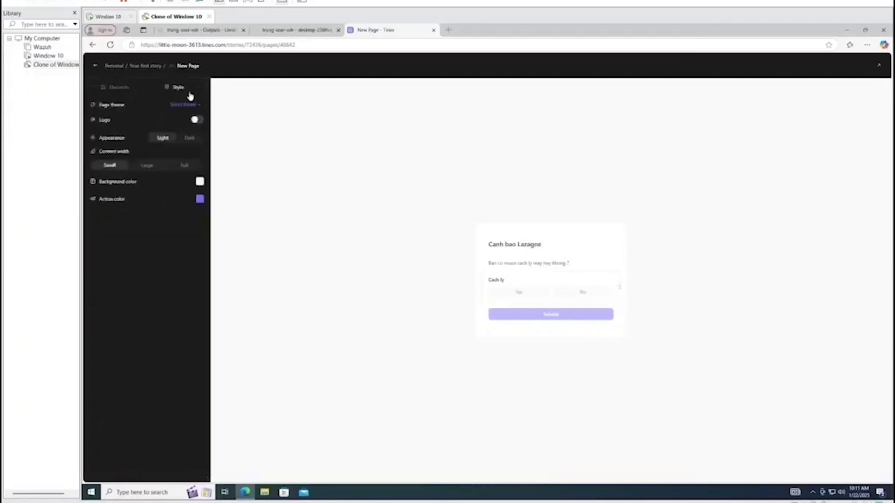
Style the page dark, large width, with a blue-violet background, then return to the story canvas
left_click(191, 139)
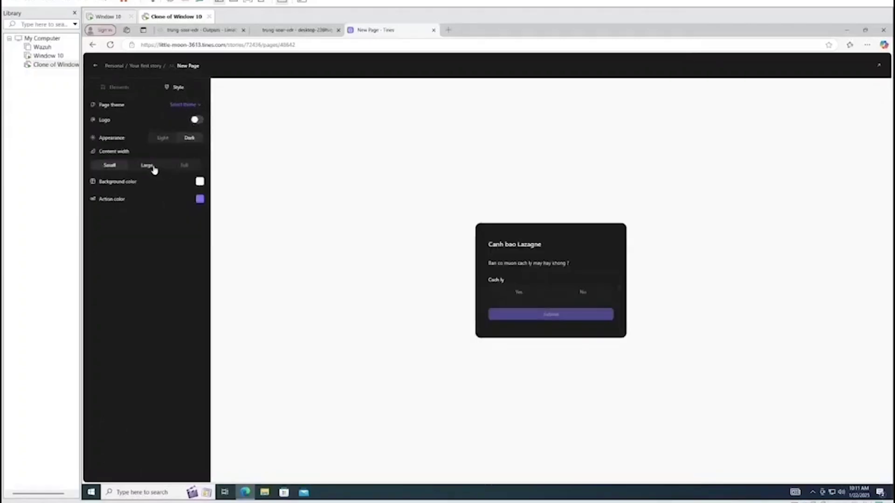
left_click(149, 167)
left_click(199, 181)
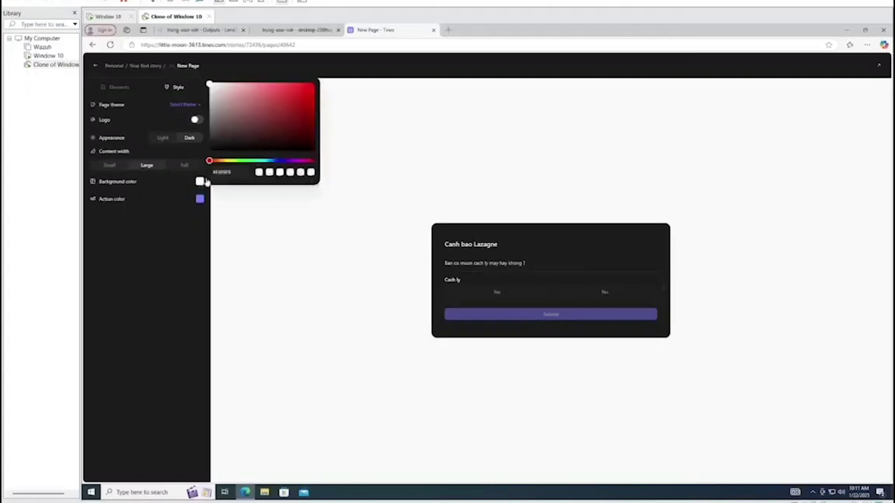
left_click_drag(239, 161, 283, 162)
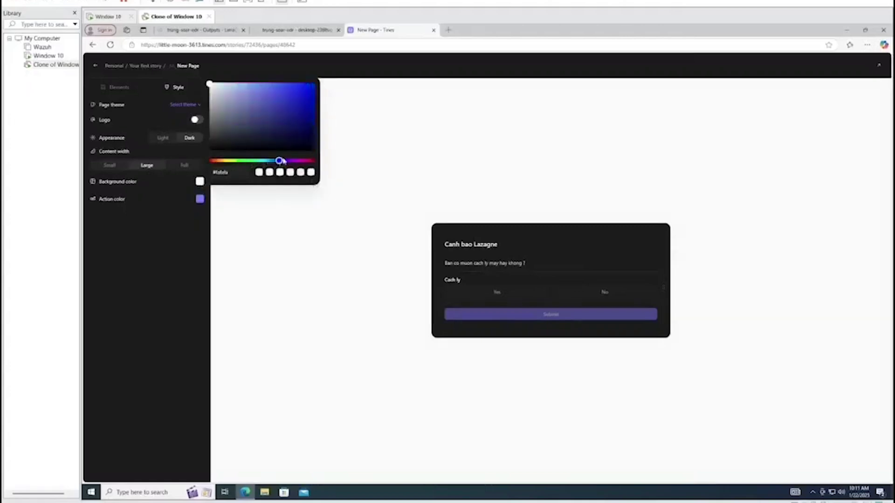
left_click(270, 127)
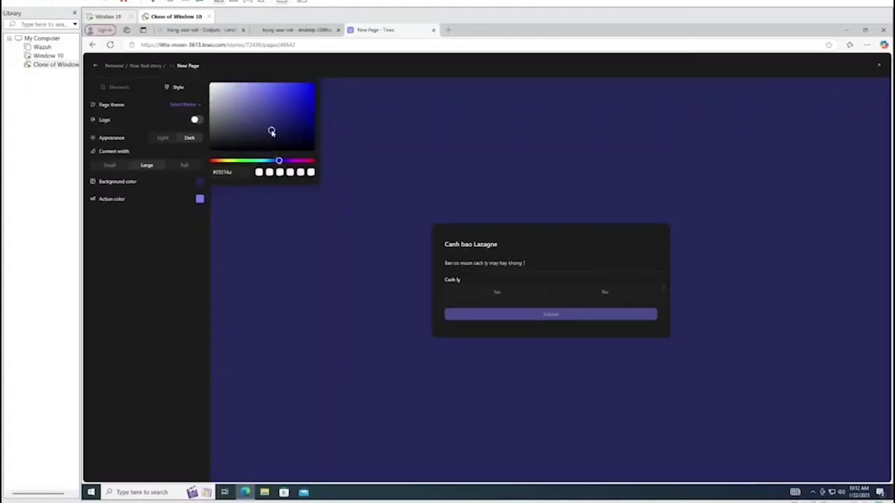
left_click_drag(271, 130, 273, 104)
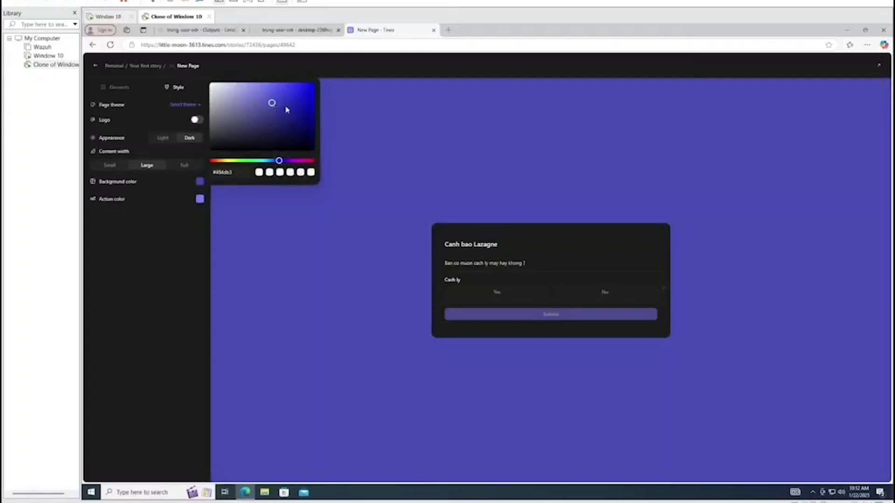
left_click(389, 187)
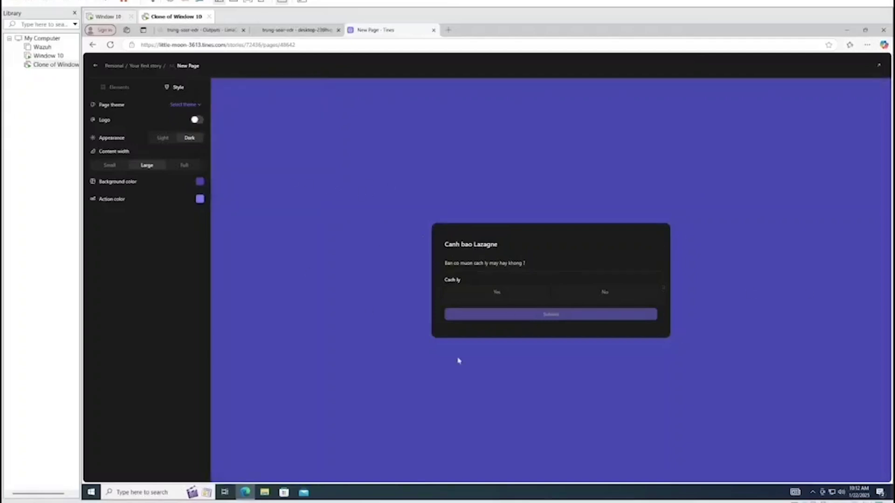
left_click(95, 65)
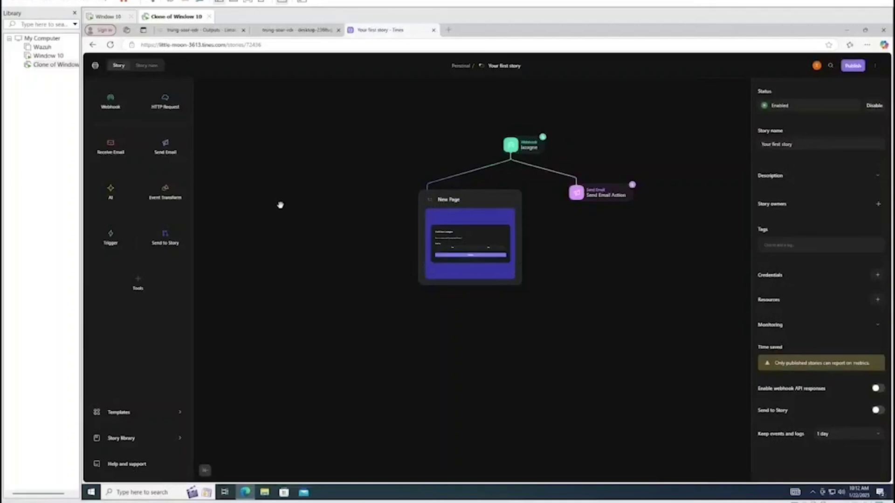
Add a Trigger action to the story and rename it 'No'
left_click_drag(120, 233, 547, 330)
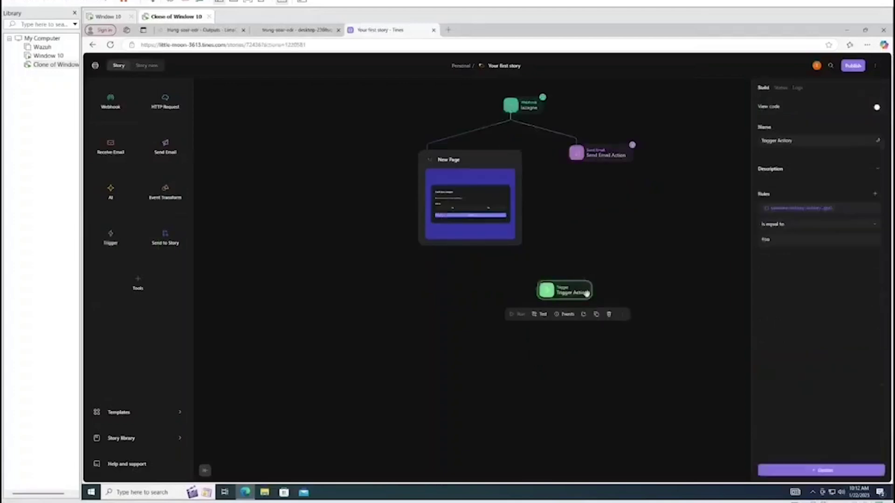
left_click(795, 141)
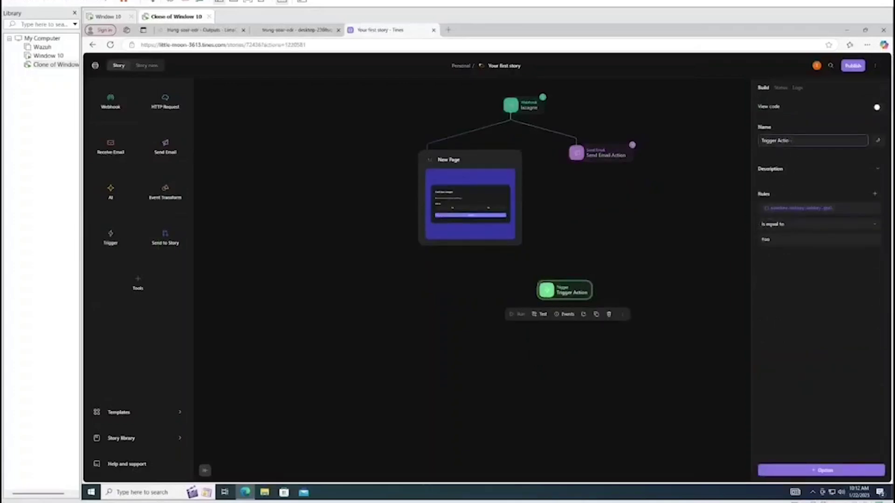
key("BackSpace")
key("BackSpace")
key("BackSpace")
key("BackSpace")
key("BackSpace")
key("BackSpace")
key("BackSpace")
key("BackSpace")
key("BackSpace")
key("BackSpace")
key("BackSpace")
key("BackSpace")
key("BackSpace")
type("No")
left_click(827, 253)
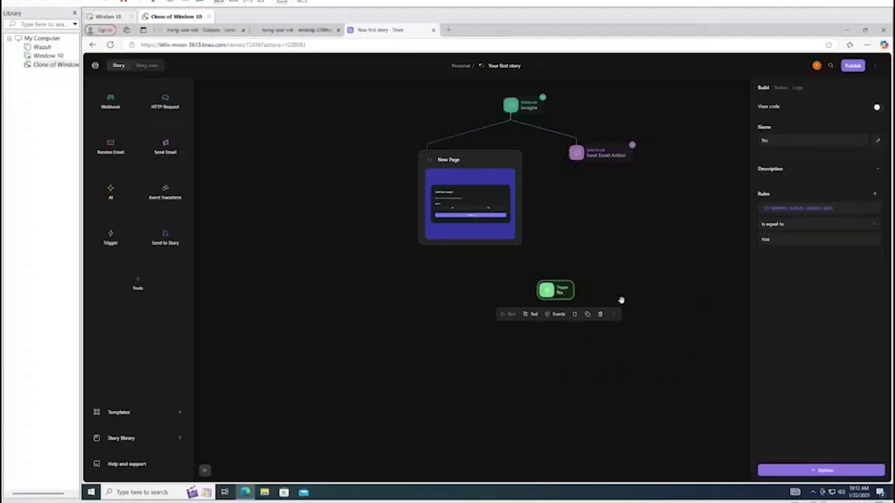
Connect the New Page to the No trigger and clear its existing rule value
left_click(615, 262)
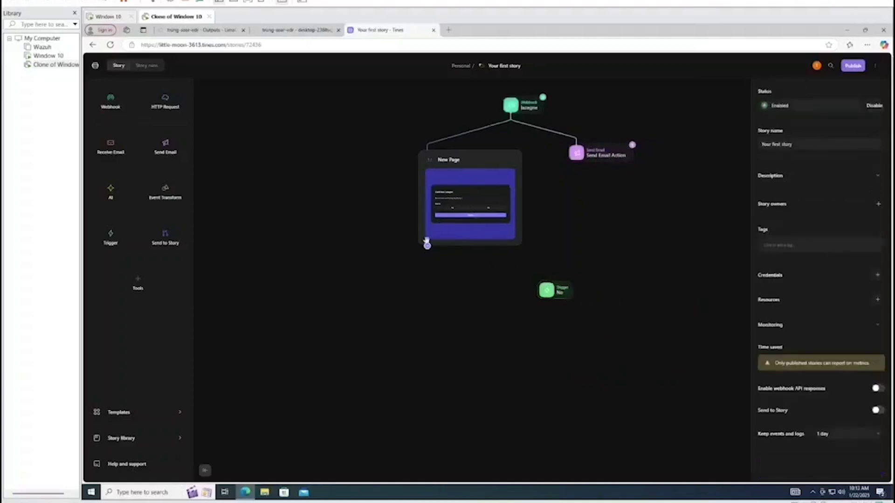
left_click_drag(427, 246, 547, 283)
left_click(552, 290)
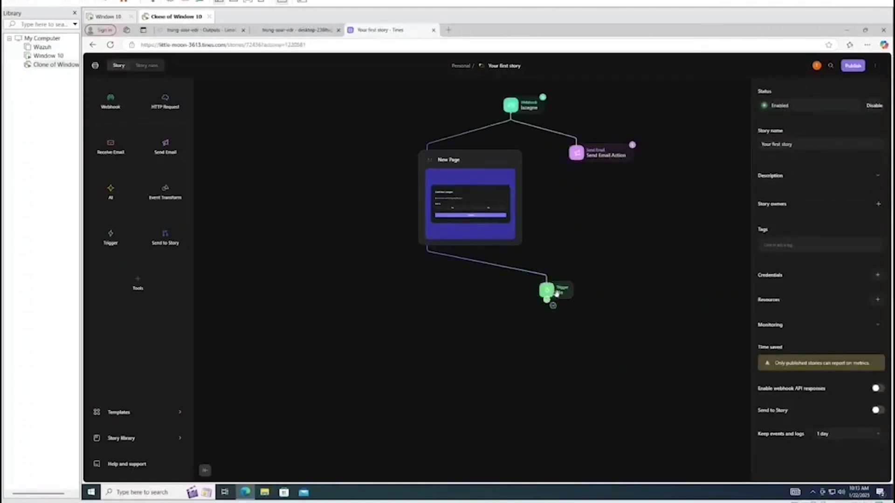
key("BackSpace")
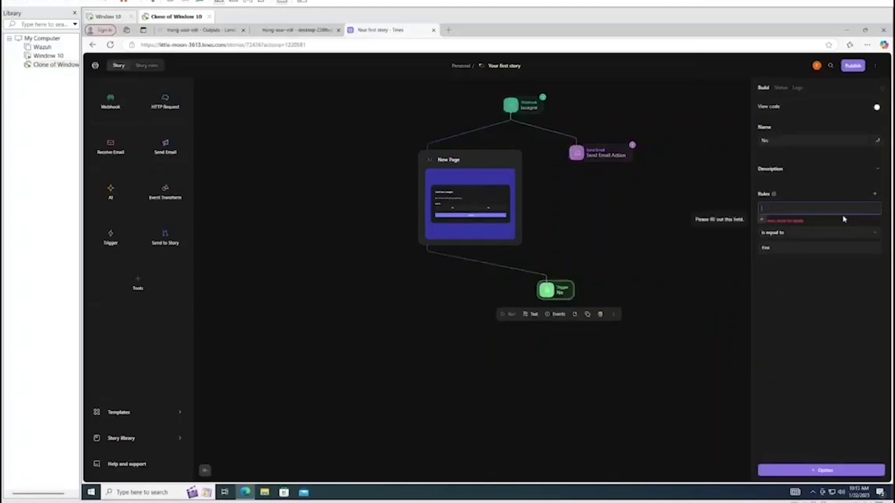
Insert a Value formula into the No trigger's rule referencing 'new_page.'
left_click(761, 220)
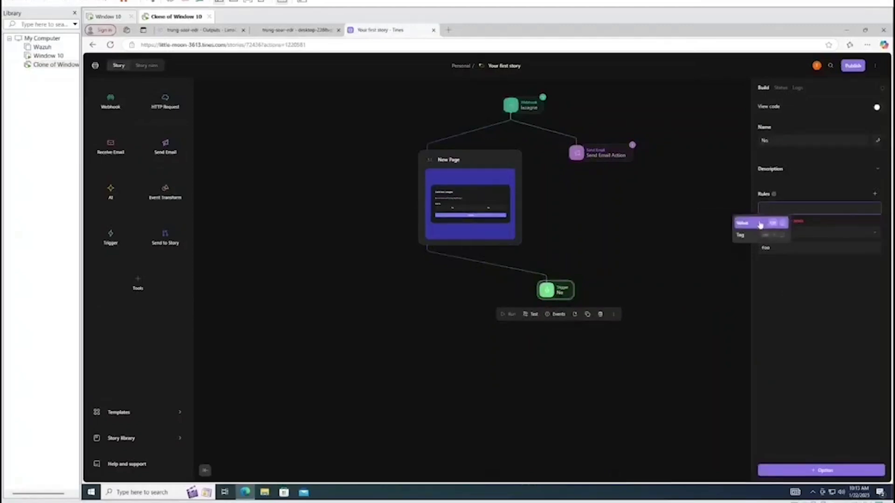
left_click(756, 226)
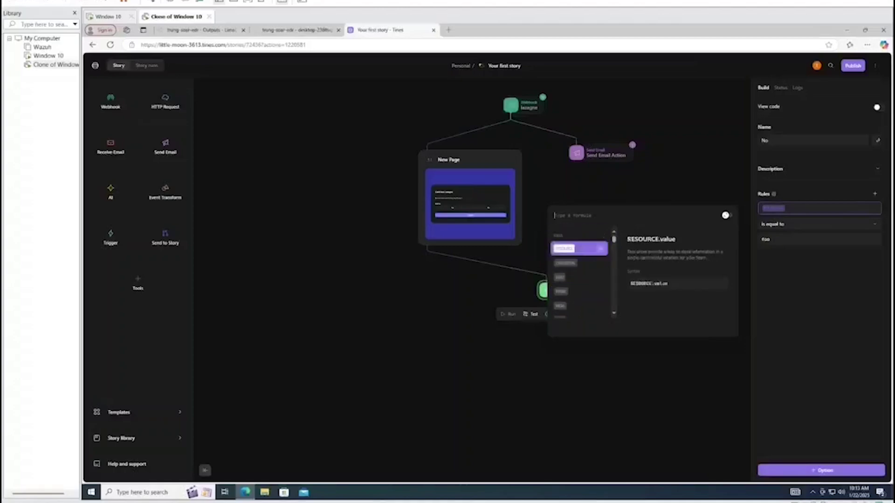
left_click(507, 177)
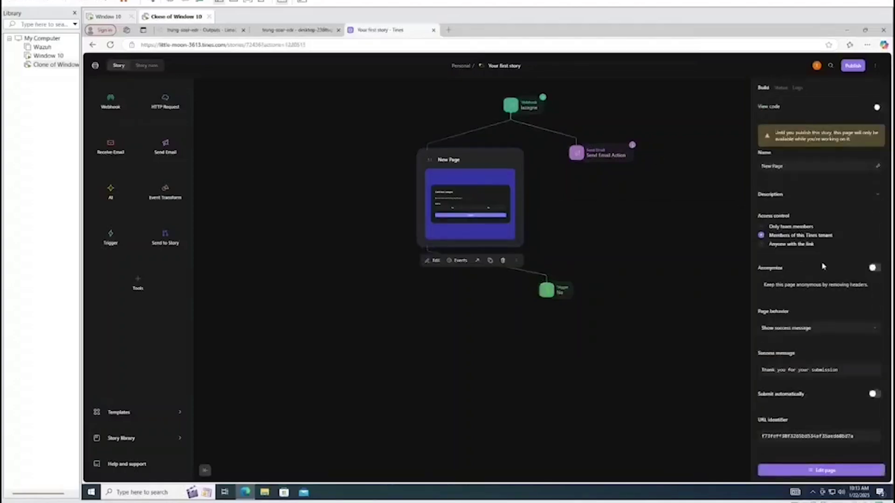
left_click(691, 266)
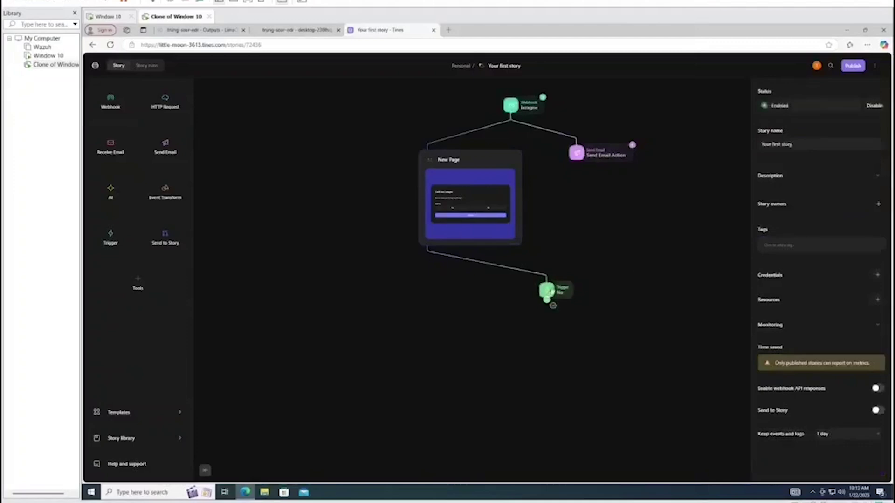
left_click(545, 290)
left_click(789, 213)
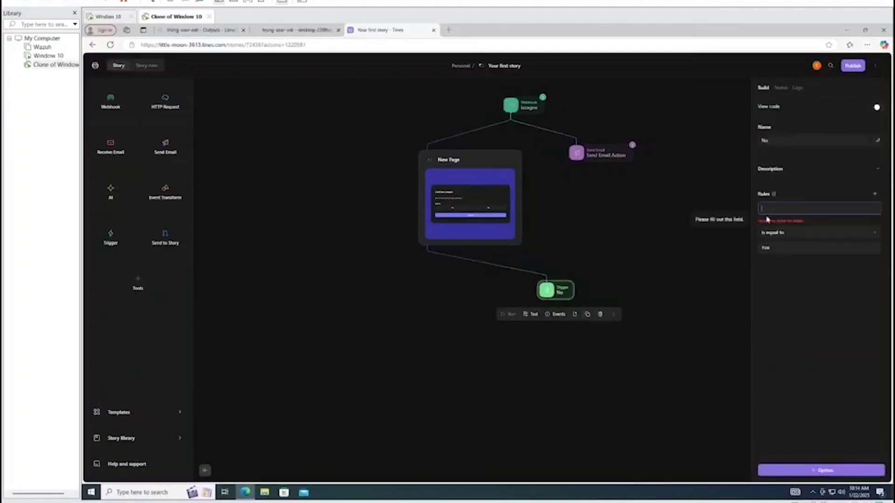
key("slash")
left_click(755, 224)
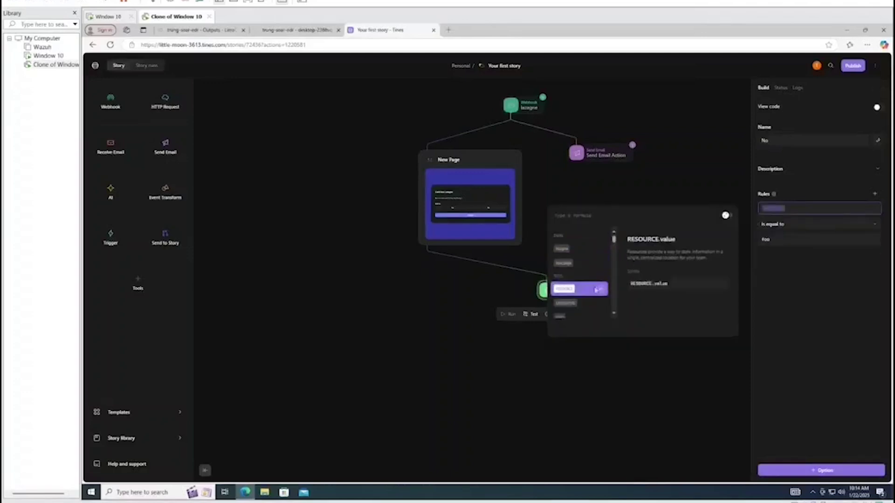
type("new_page")
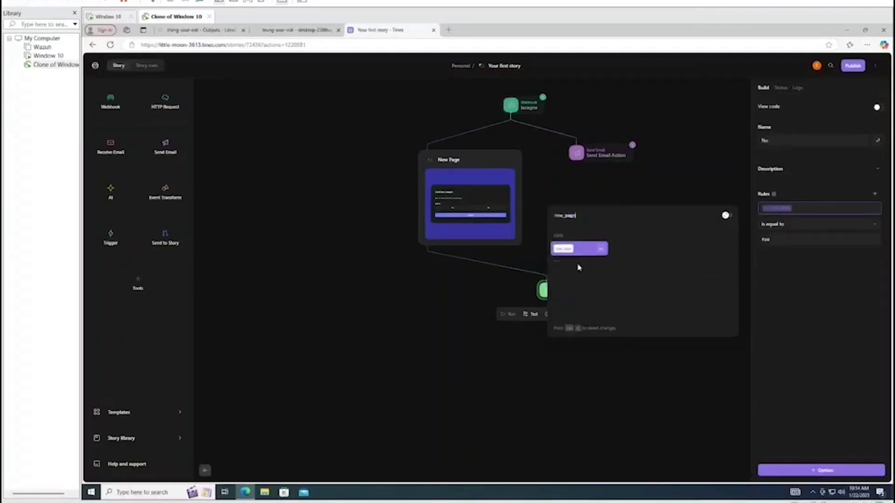
type(".")
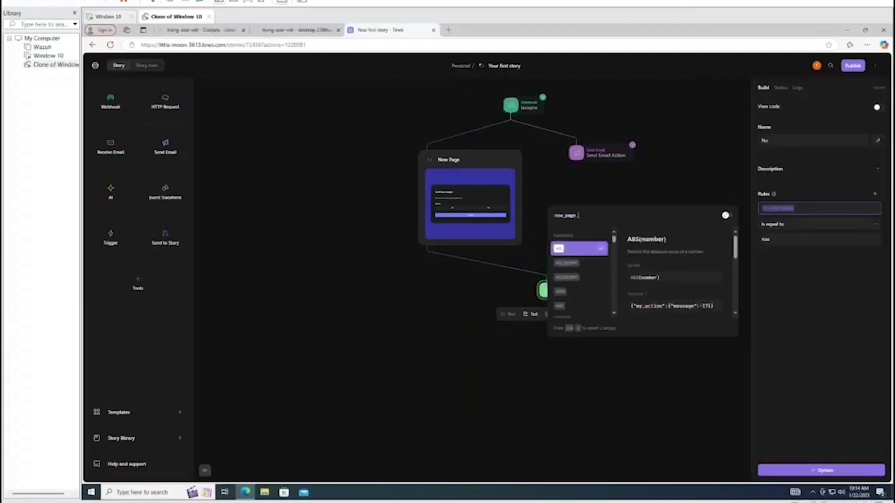
Reload the Tines story page in the browser
scroll(583, 273, "down", 1)
scroll(583, 273, "down", 4)
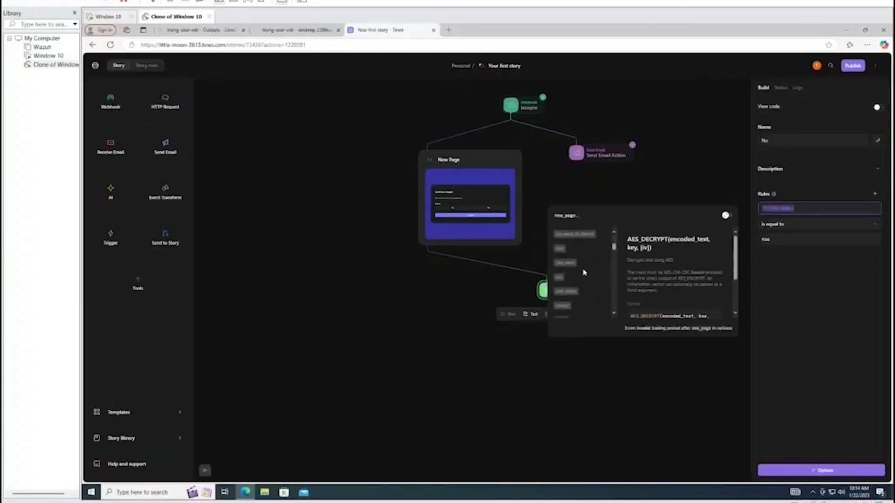
scroll(583, 273, "up", 5)
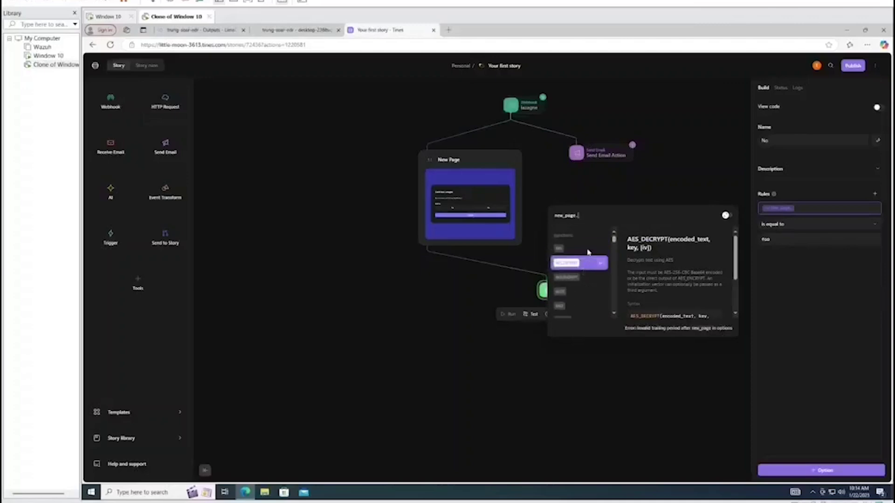
left_click(110, 44)
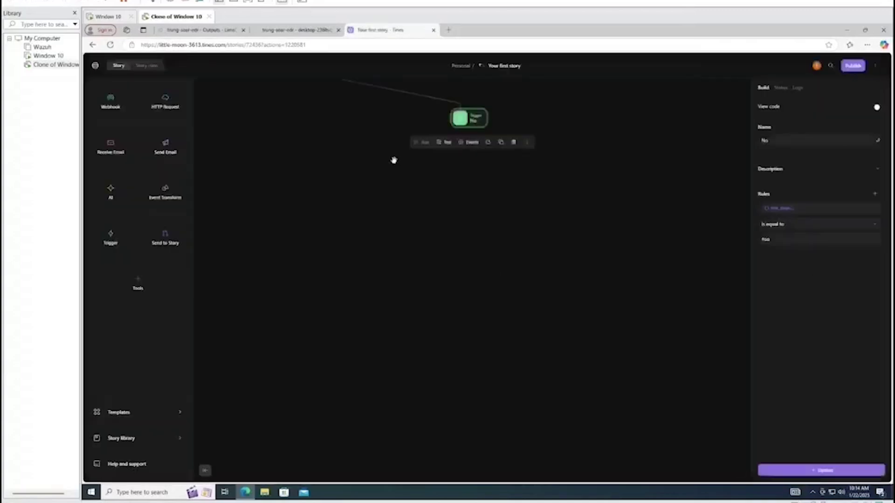
Replace the No trigger's rule with a Value formula referencing 'msc_page.' and close the picker
scroll(407, 179, "up", 3)
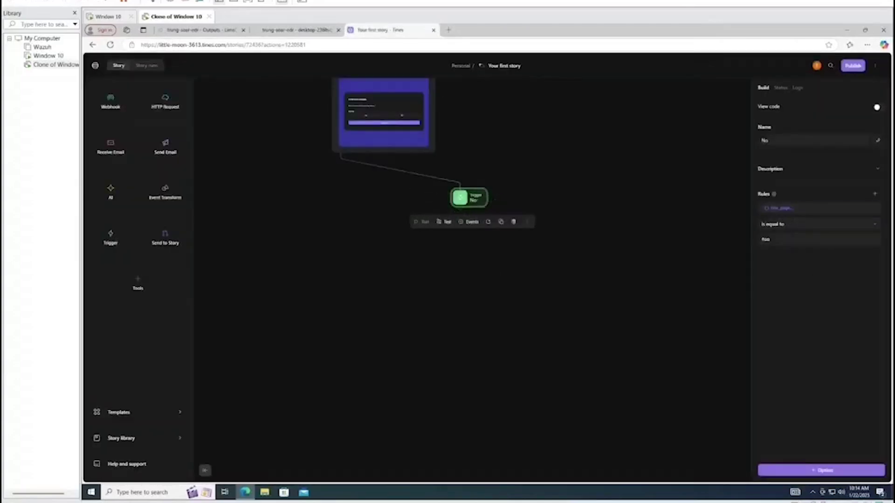
left_click(792, 208)
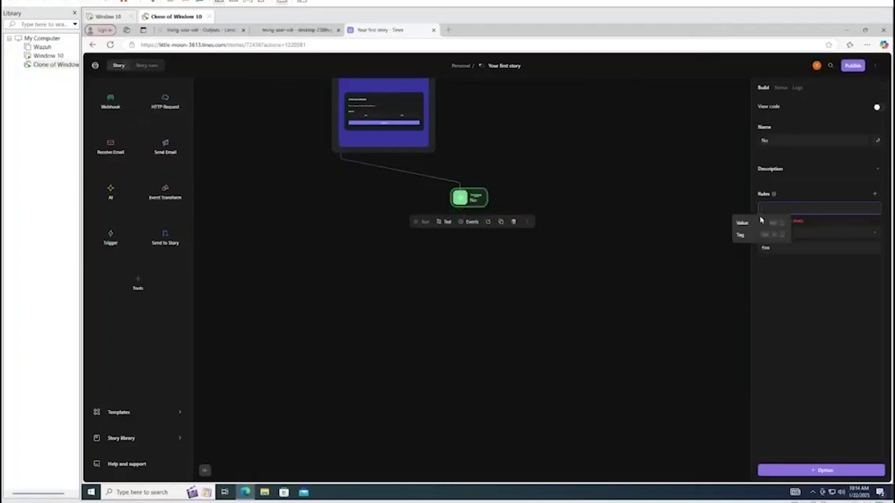
left_click(755, 222)
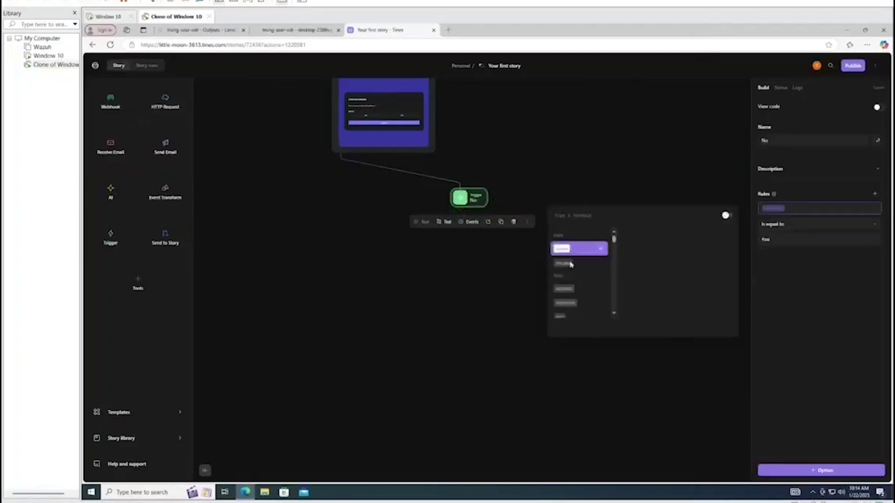
type("msc_page")
type(".")
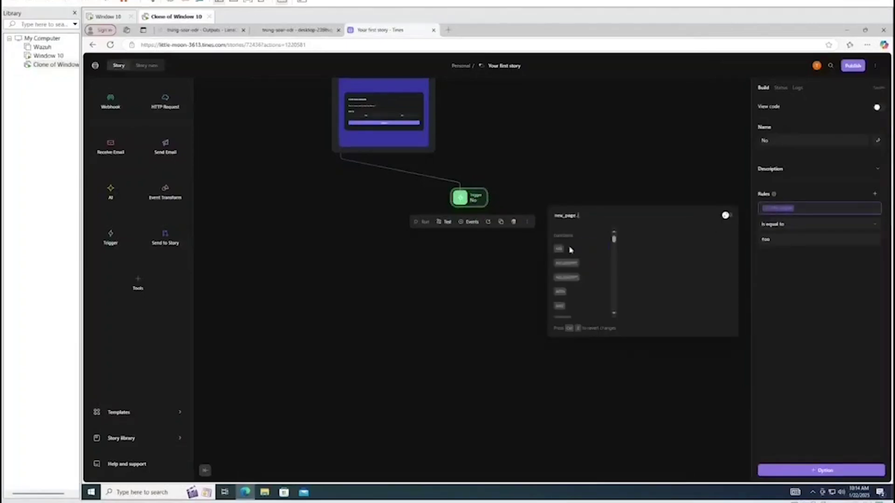
scroll(572, 254, "down", 10)
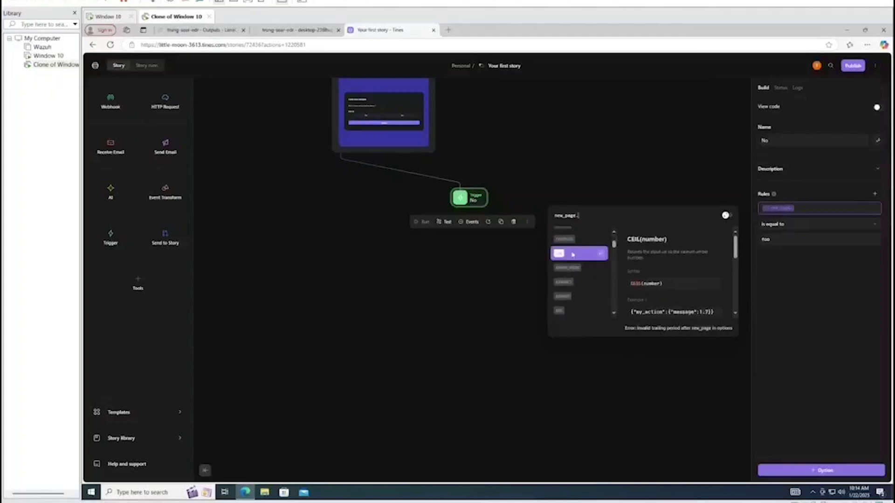
scroll(578, 256, "up", 10)
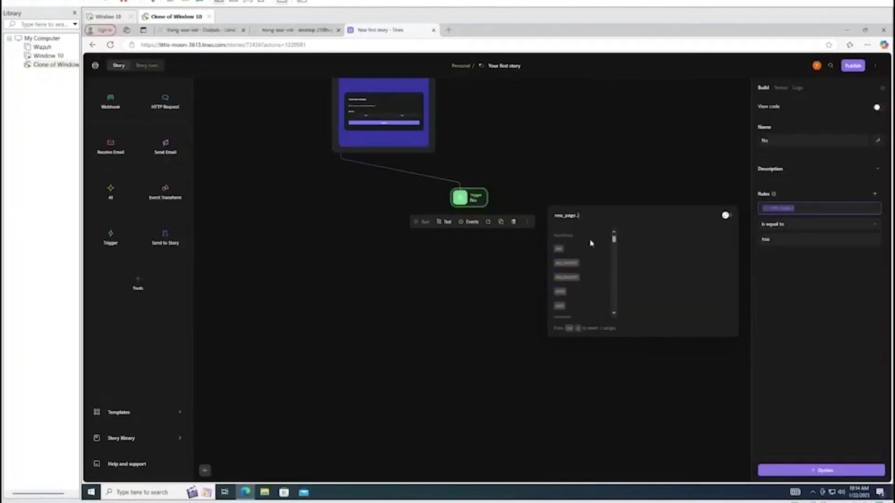
left_click(354, 290)
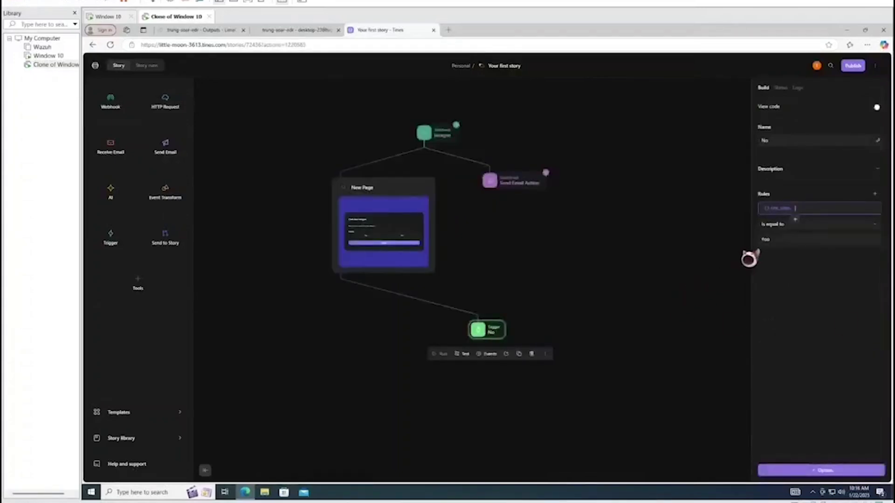
Re-emit the lazagne webhook's latest event, then view the New Page's recent events
left_click(424, 132)
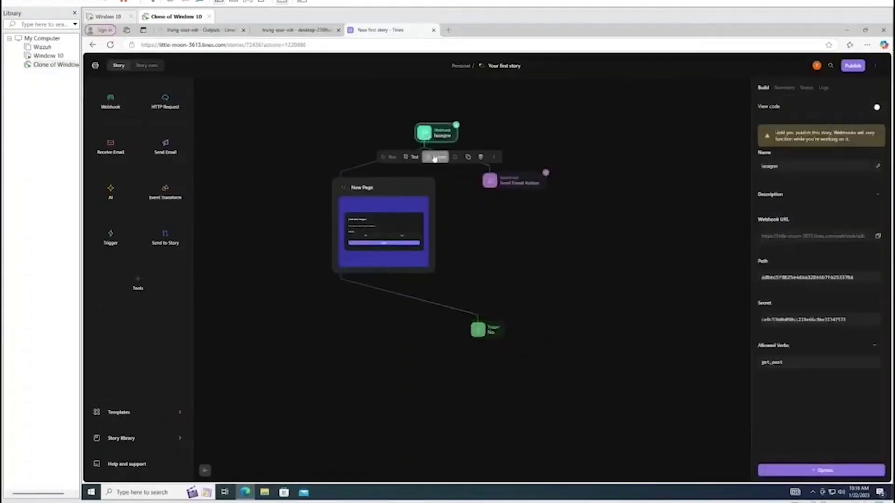
left_click(438, 157)
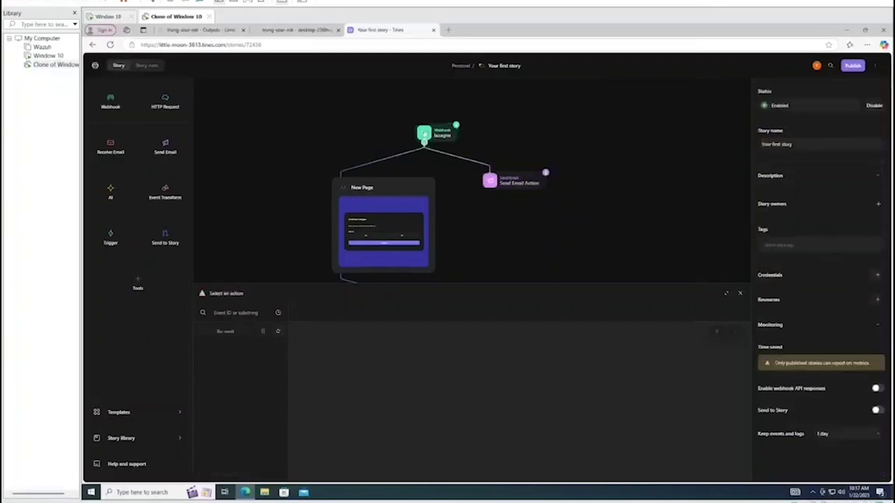
left_click(226, 336)
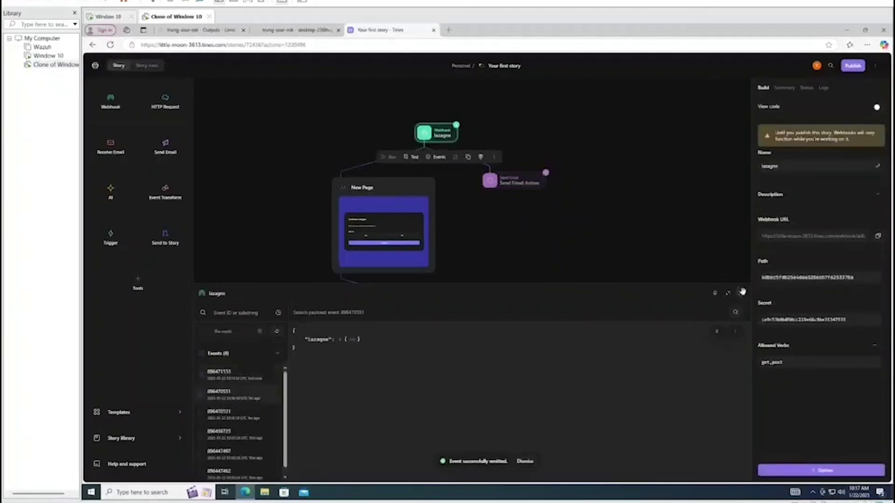
left_click(740, 293)
left_click(340, 273)
left_click(391, 288)
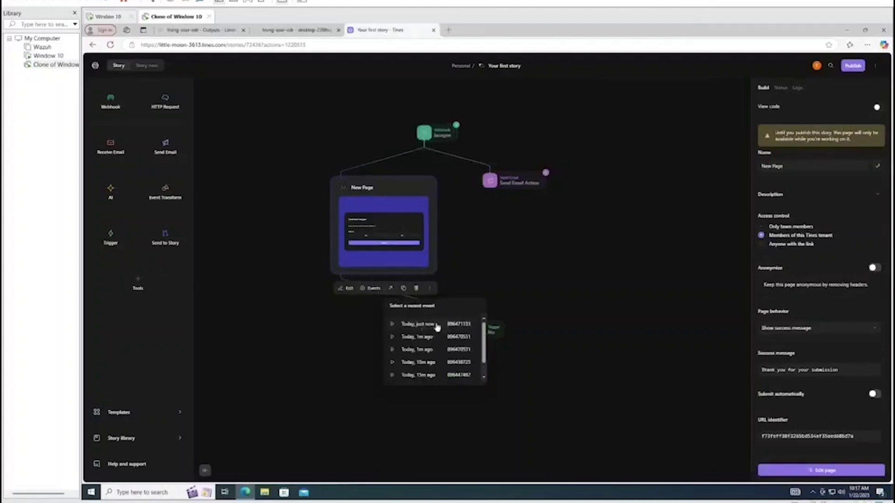
Open the Canh bao Lazagne page from the latest event and submit the answer No
left_click(437, 326)
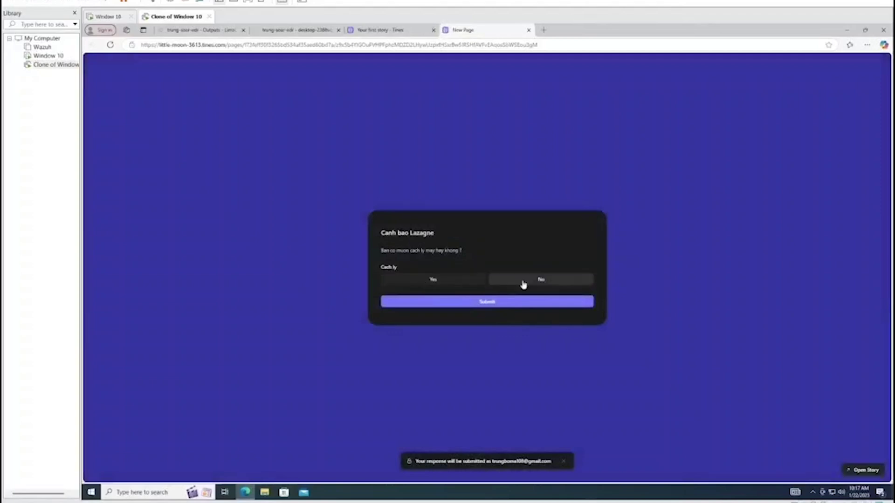
left_click(534, 281)
left_click(528, 302)
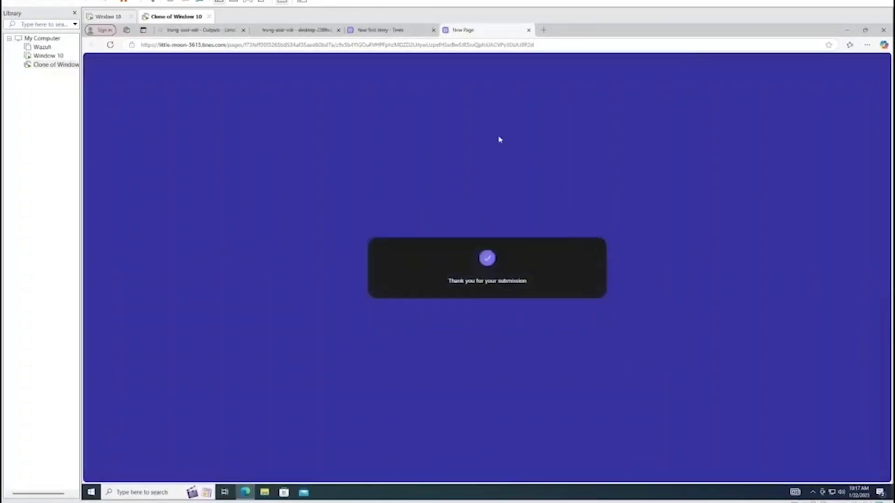
Back on the story canvas, check the New Page events list and close it
left_click(390, 30)
left_click(341, 275)
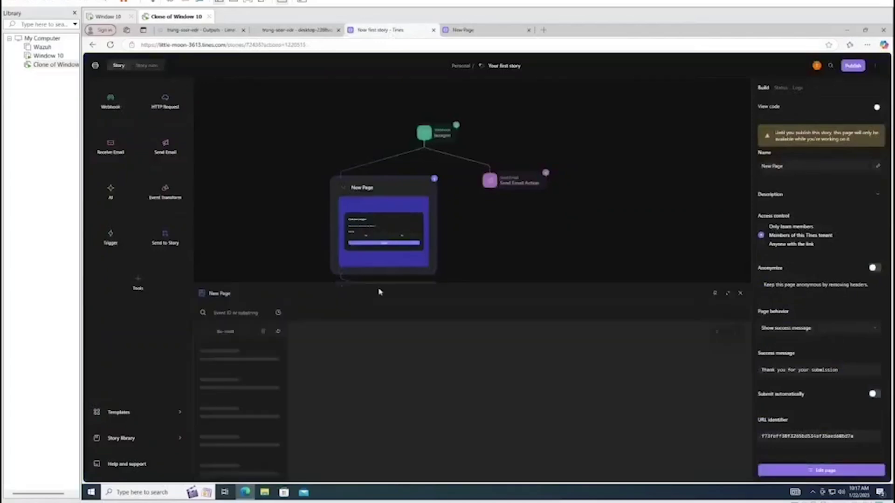
left_click(739, 295)
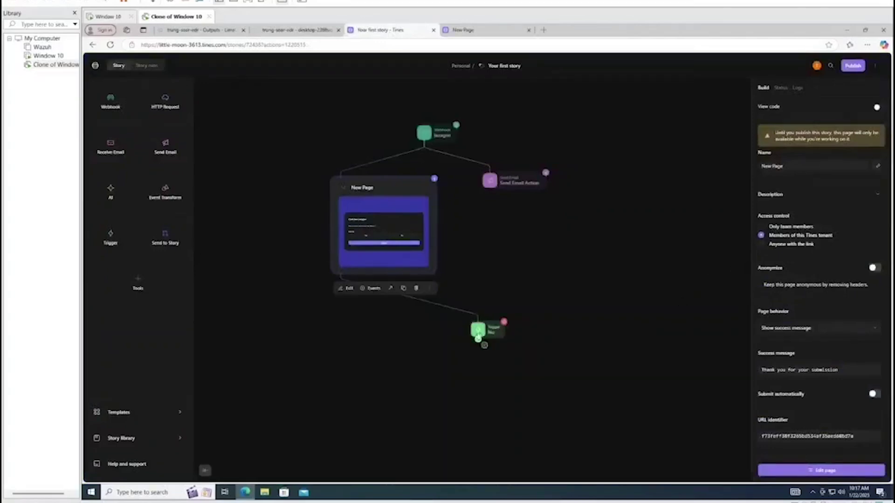
Select the No trigger and check its events list
left_click(480, 329)
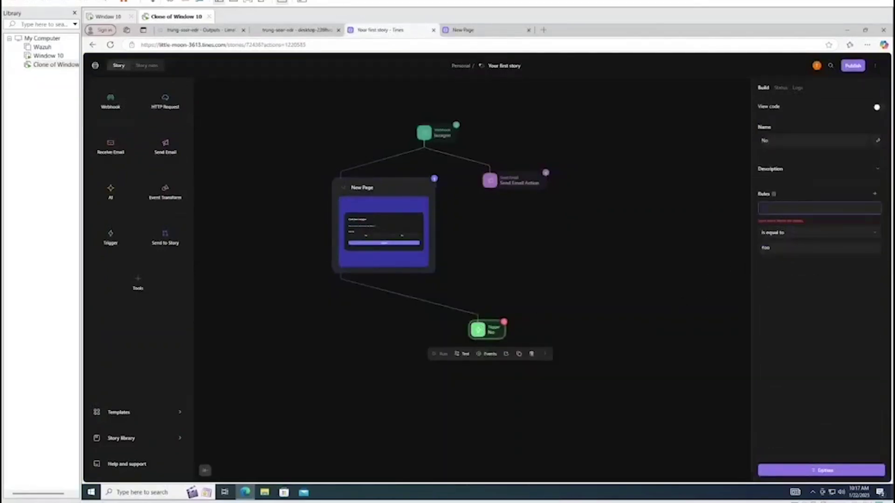
left_click(489, 354)
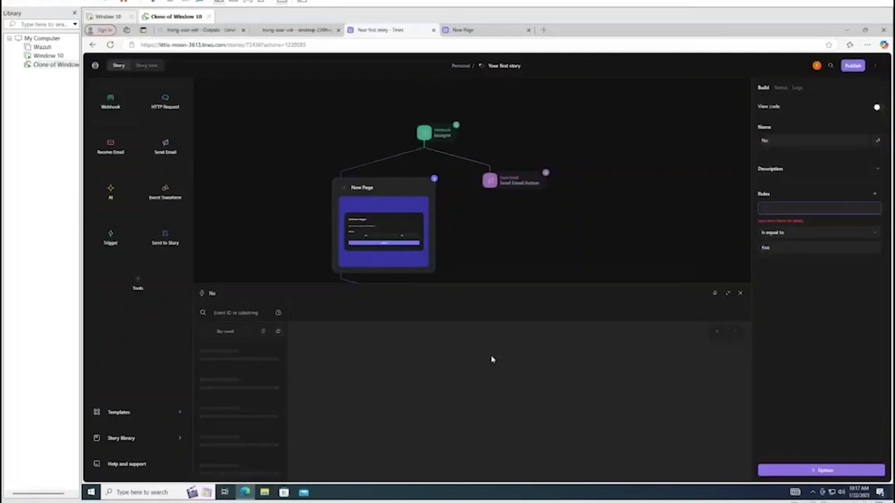
left_click(740, 295)
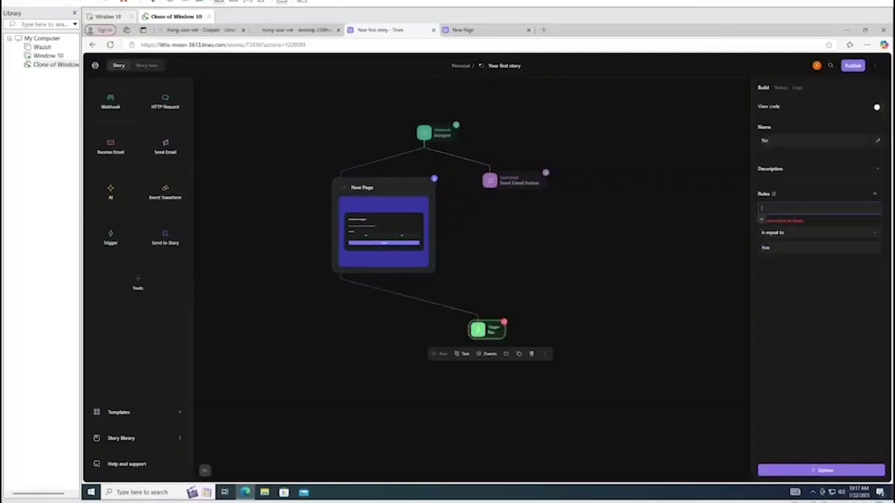
Set the No trigger's rule value to new_page.body.cach_ly, removing the trailing dot
left_click(762, 221)
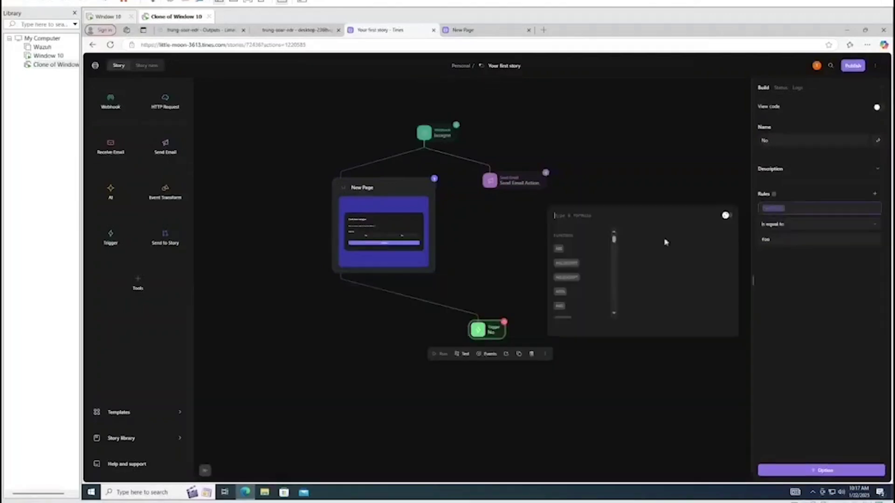
type(".")
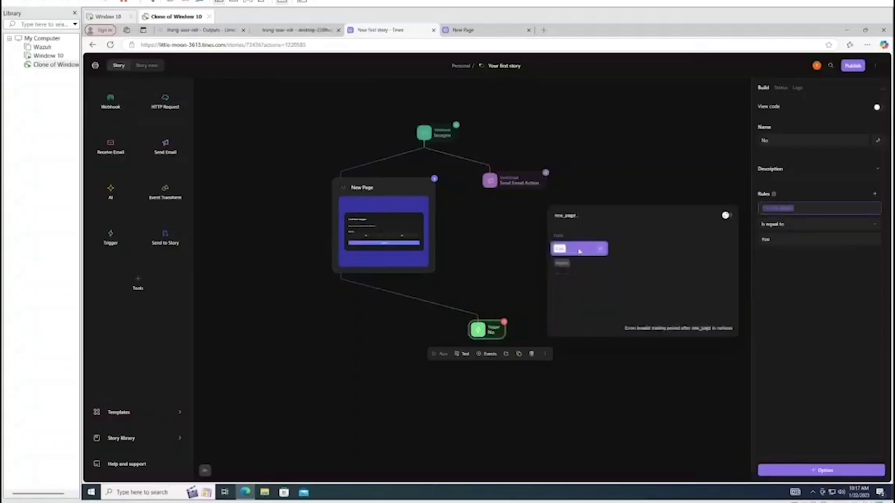
key("Up")
left_click(573, 253)
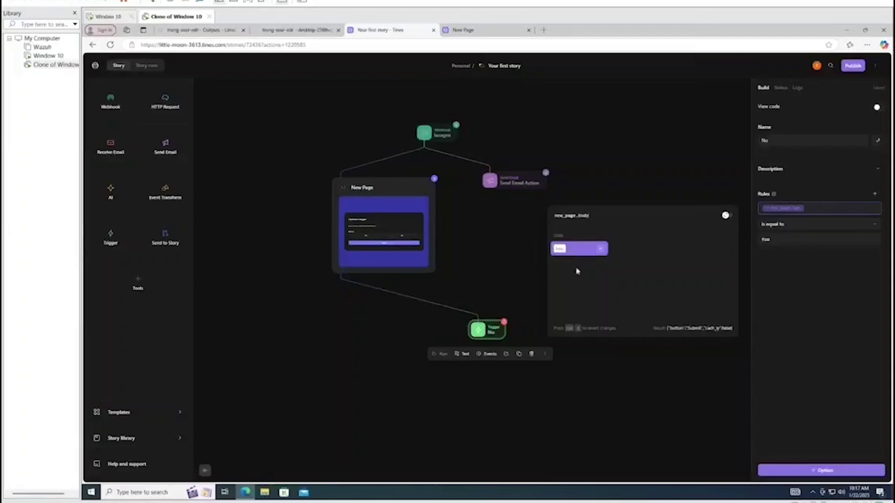
type(".")
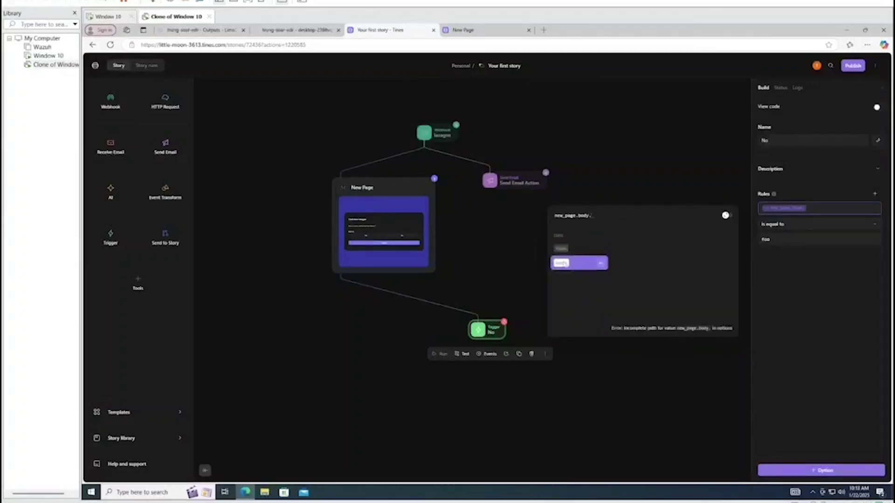
left_click(564, 264)
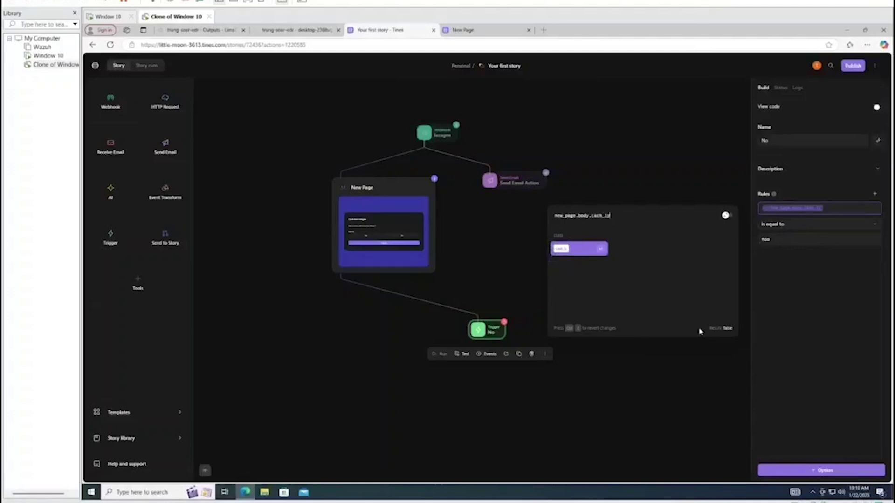
mouse_move(720, 328)
type(".")
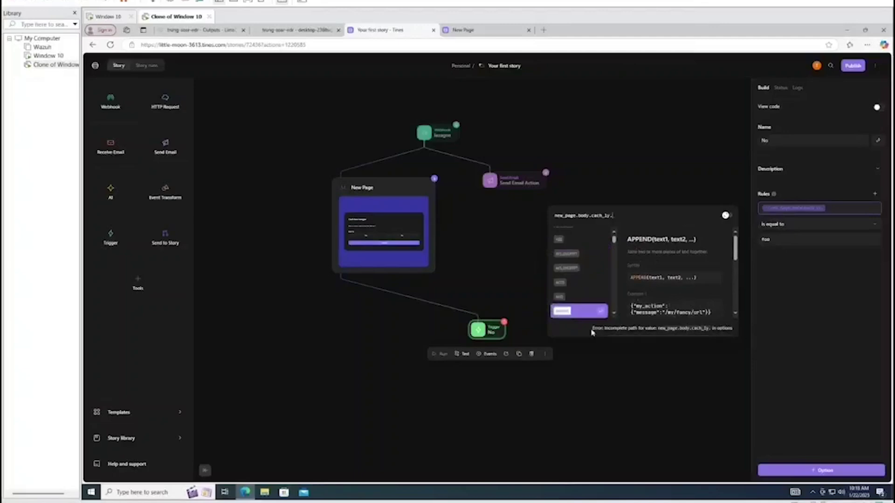
left_click_drag(597, 328, 729, 328)
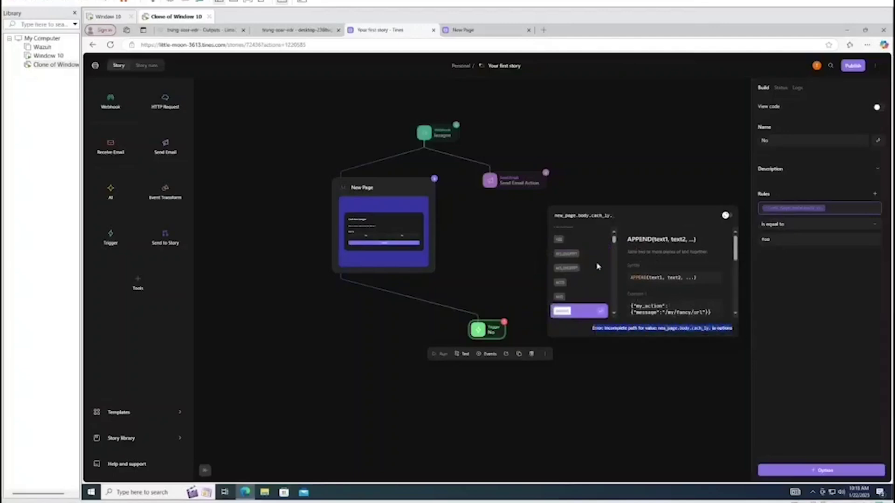
key("BackSpace")
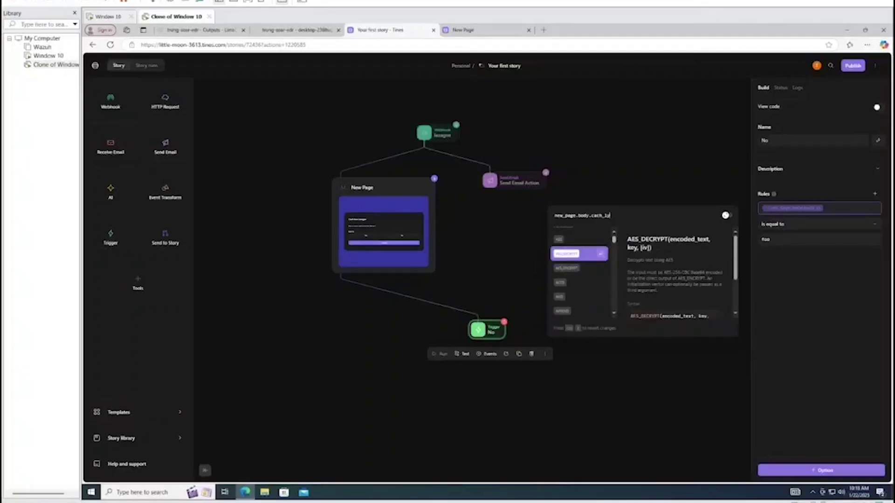
key("Escape")
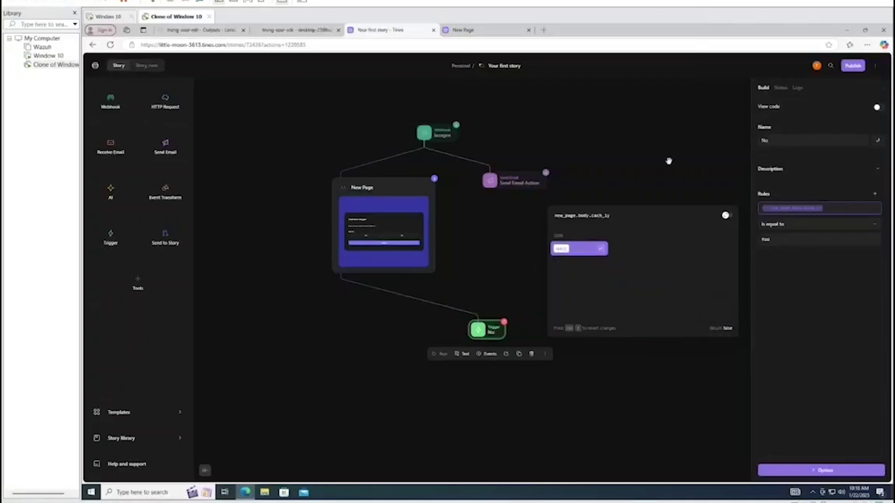
left_click(658, 183)
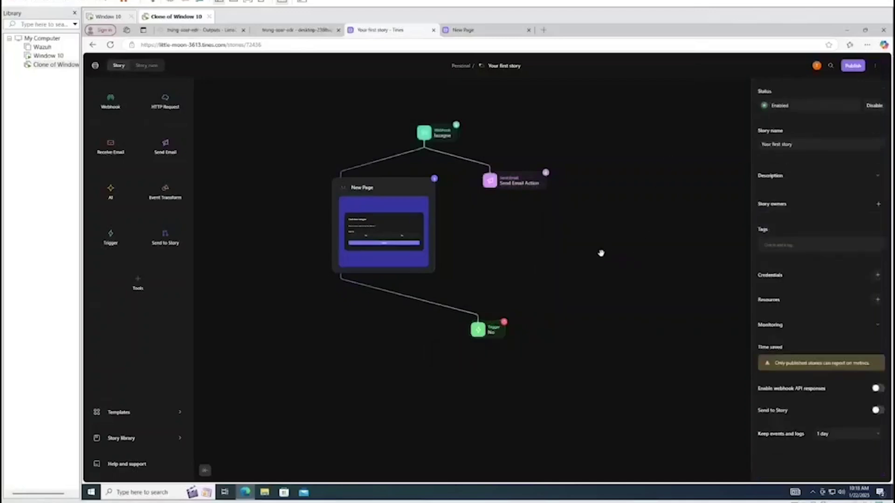
View the payload of the New Page action's latest event
left_click(397, 219)
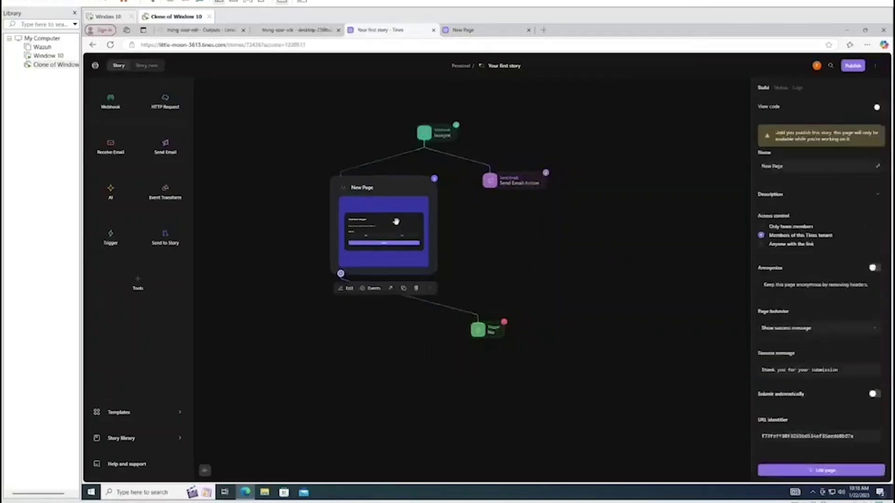
left_click(371, 287)
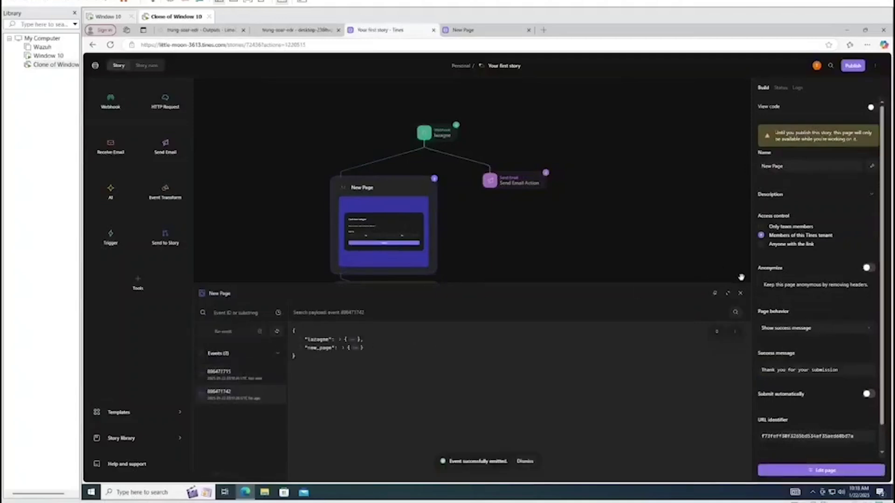
left_click(226, 373)
Open the page for the latest New Page event, then close both extra page tabs
left_click(740, 293)
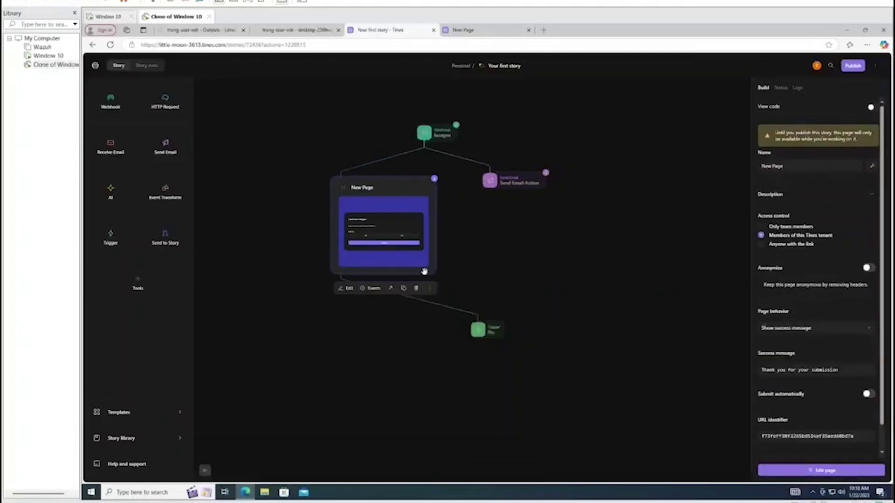
left_click(390, 287)
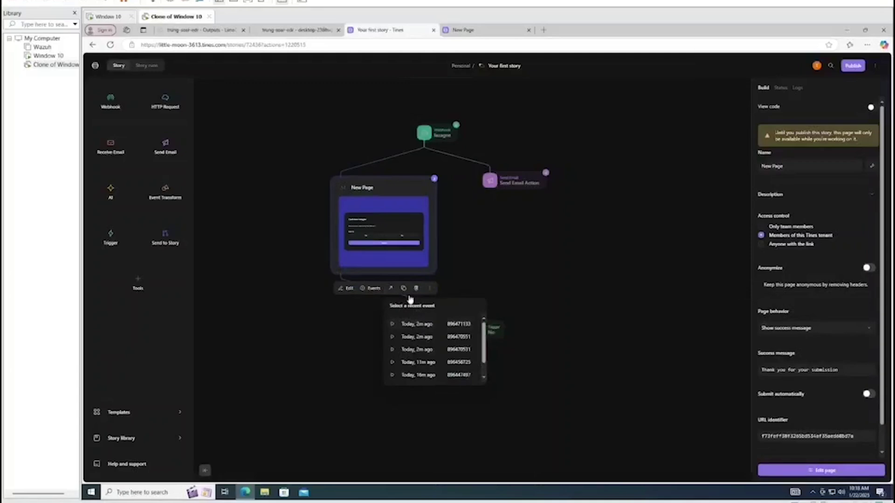
left_click(391, 288)
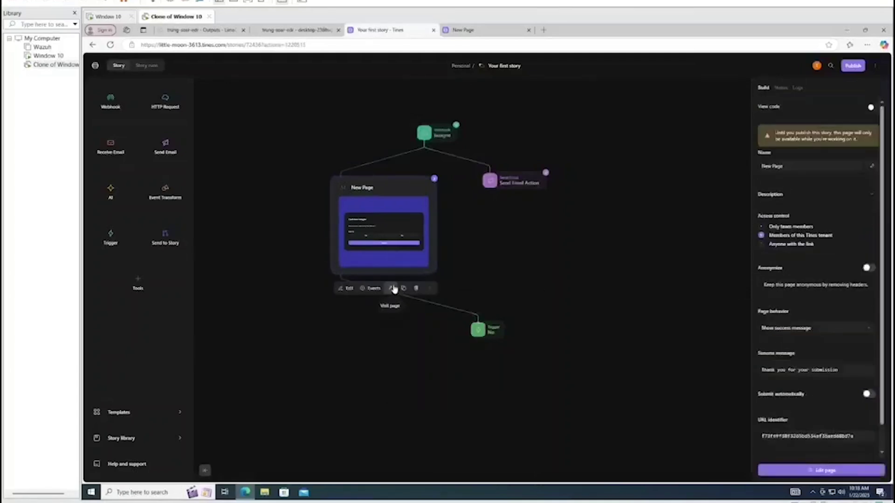
left_click(393, 288)
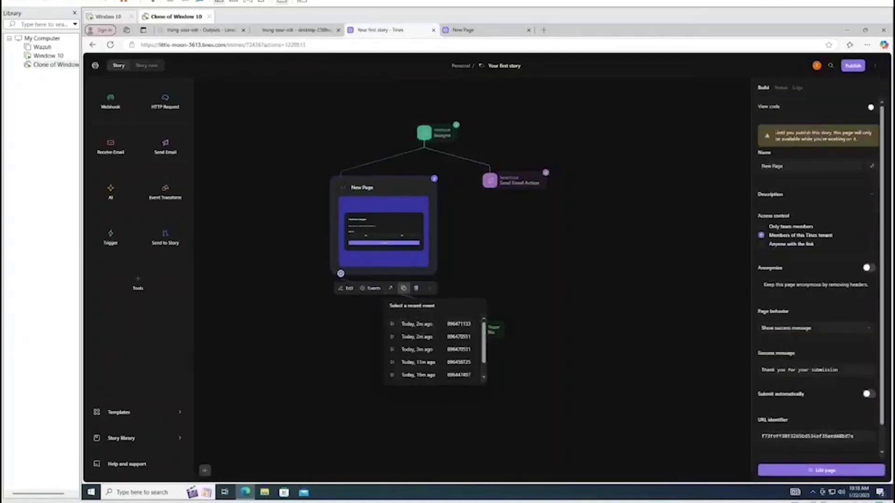
left_click(435, 326)
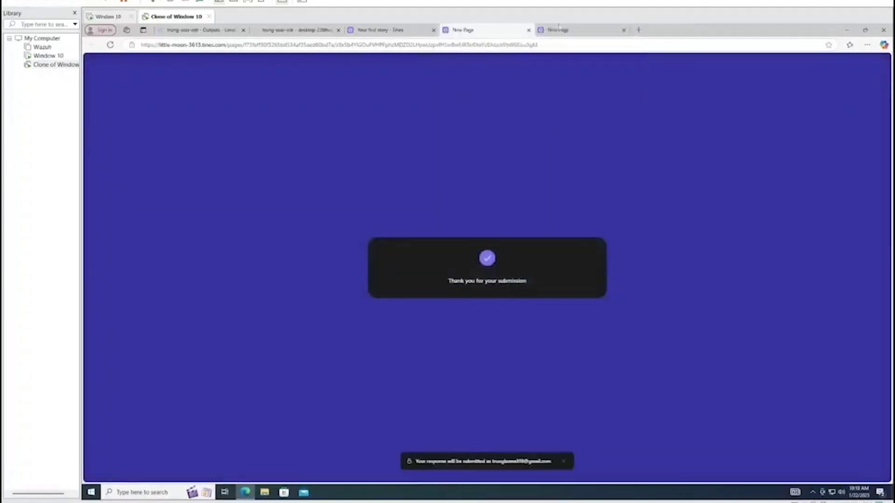
left_click(528, 29)
left_click(529, 30)
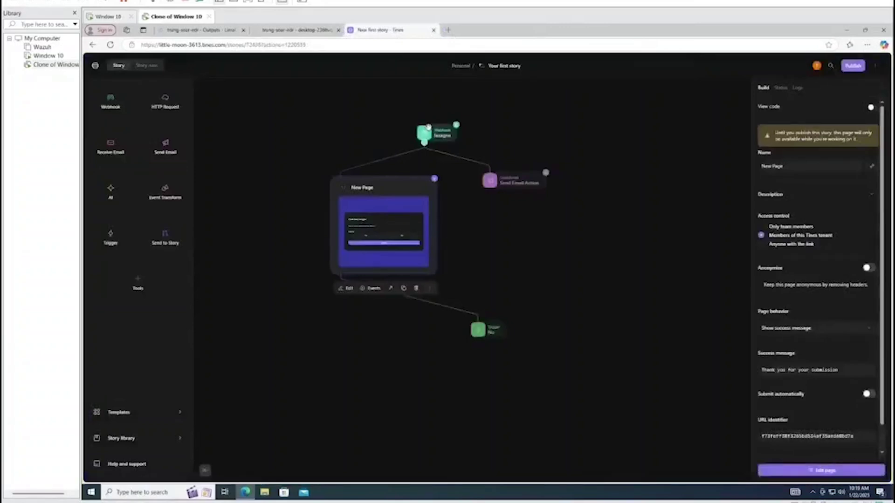
Re-emit events from the lazagne webhook and from the New Page action
left_click(424, 159)
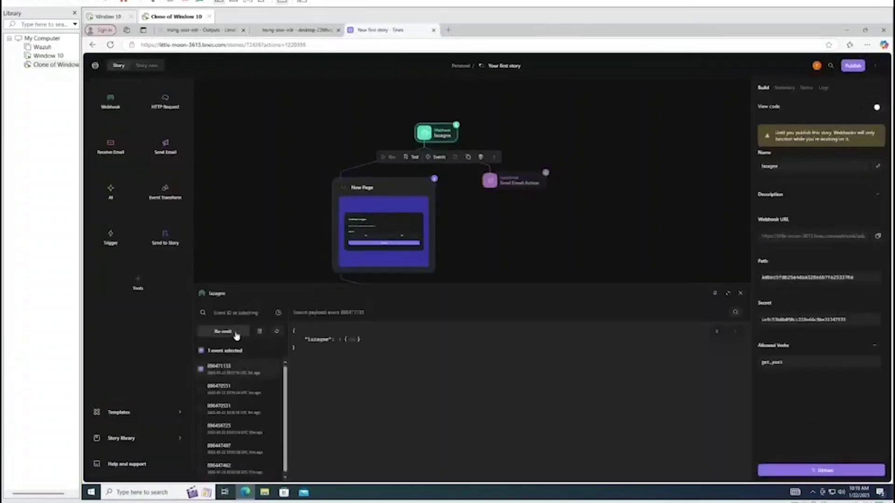
left_click(739, 294)
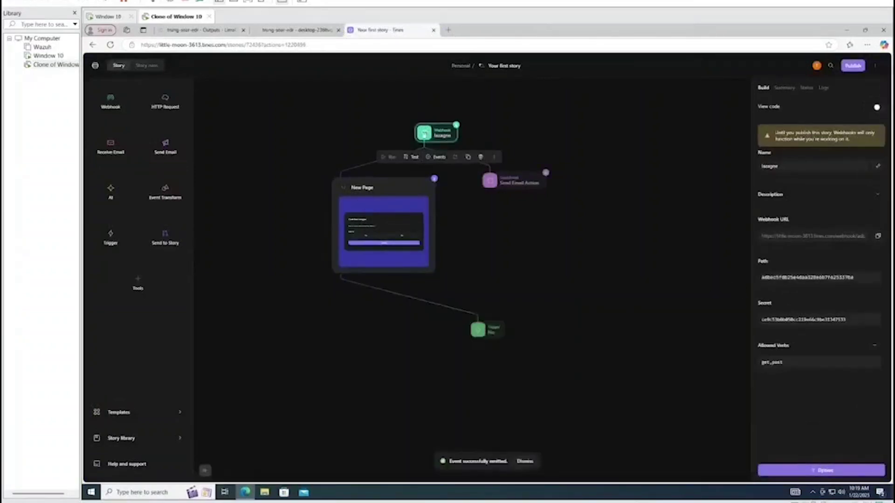
left_click(379, 205)
left_click(378, 290)
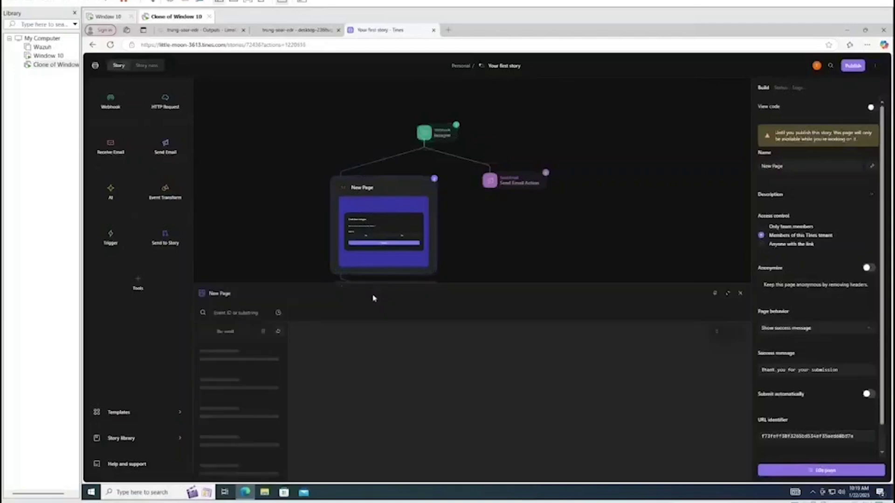
left_click(226, 332)
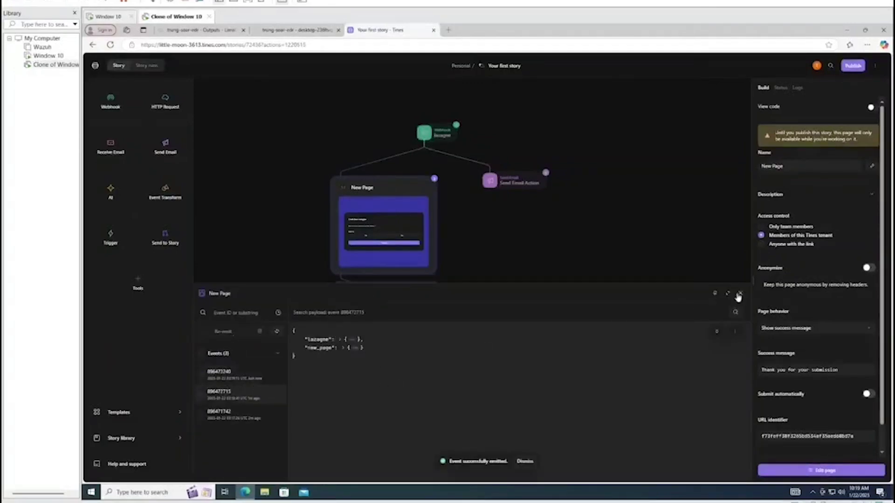
left_click(739, 295)
left_click(390, 288)
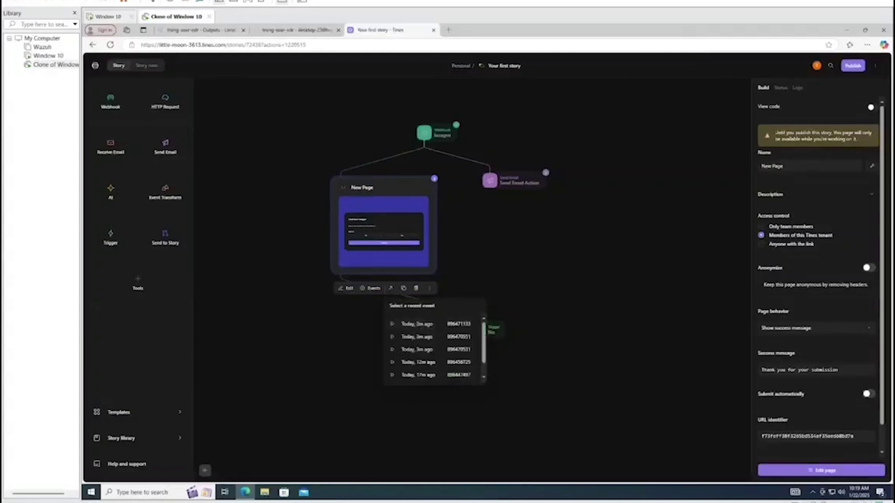
Submit No on the live Canh bao Lazagne page, then select the No trigger in the story
left_click(390, 289)
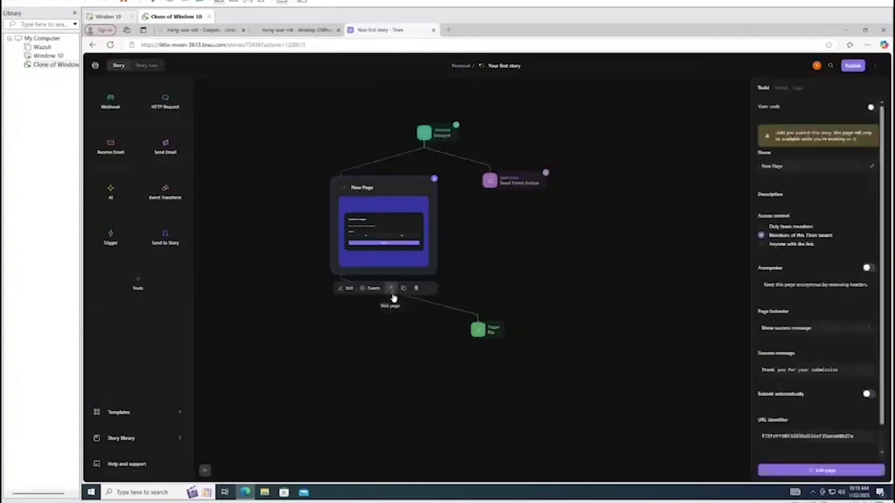
left_click(392, 293)
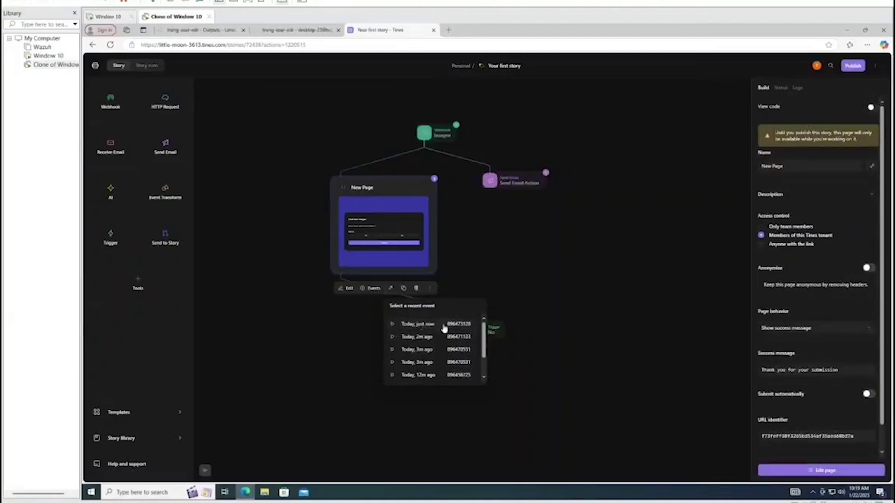
left_click(422, 328)
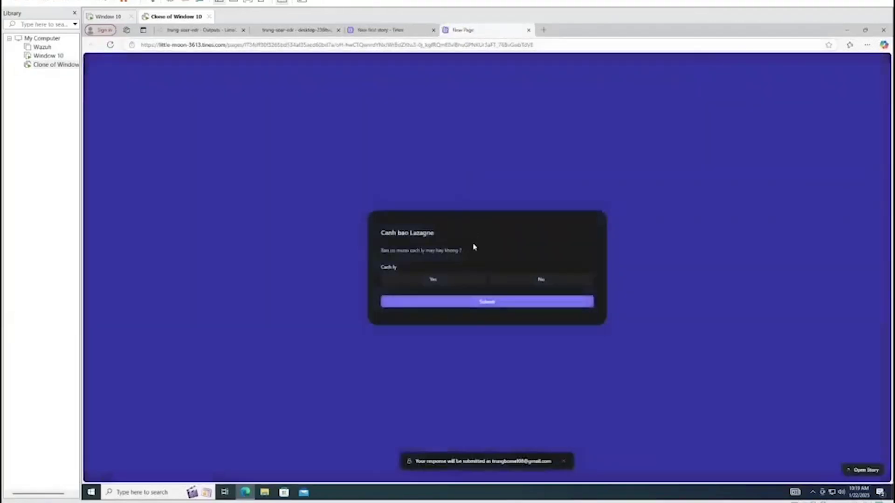
left_click(531, 280)
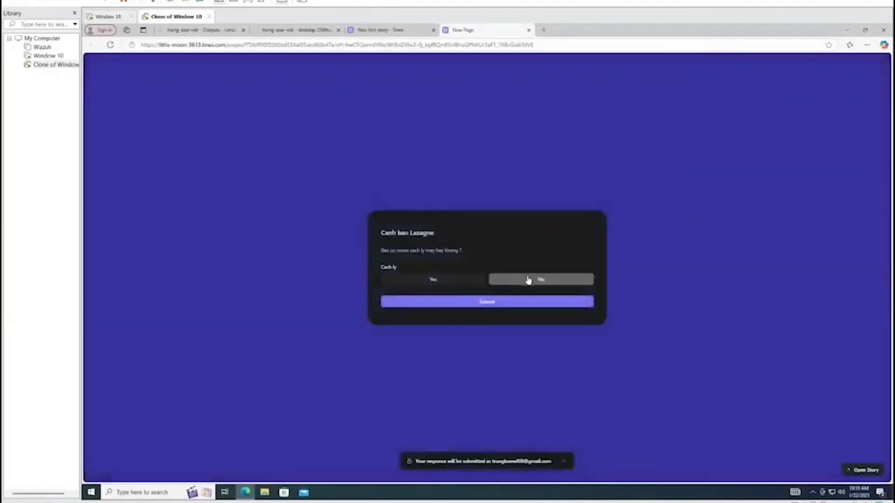
left_click(523, 301)
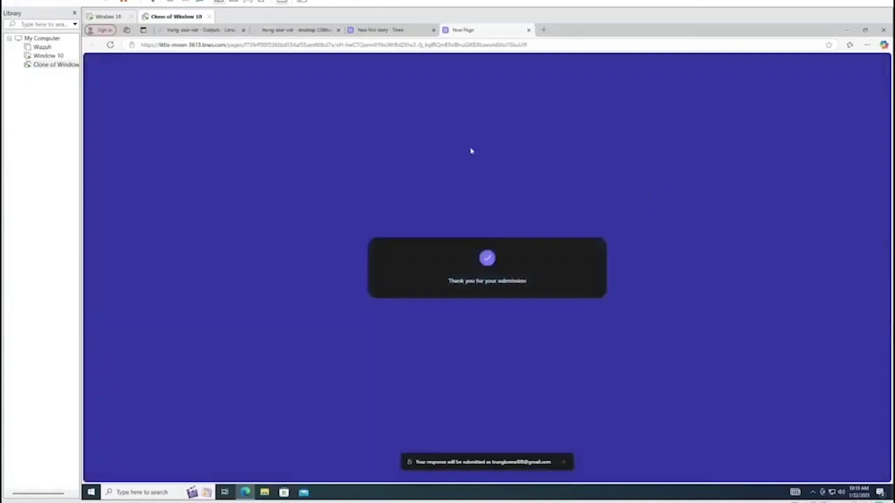
left_click(381, 30)
left_click(493, 328)
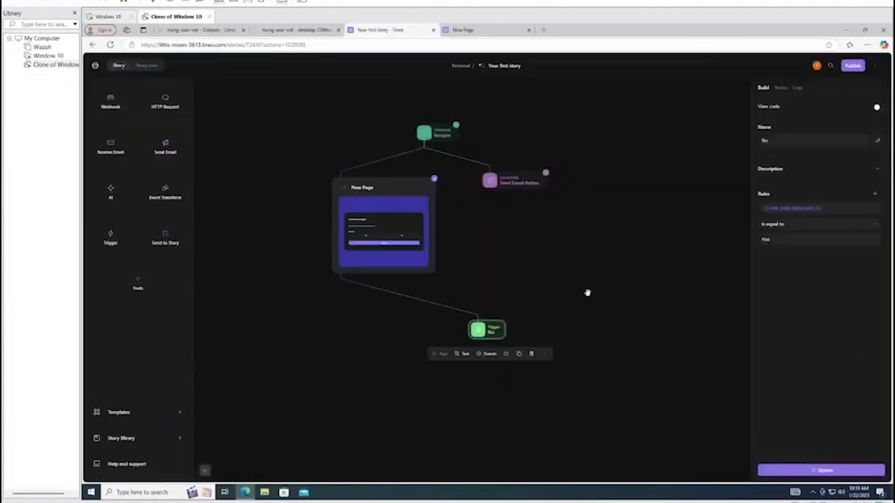
scroll(587, 293, "down", 1)
left_click(487, 314)
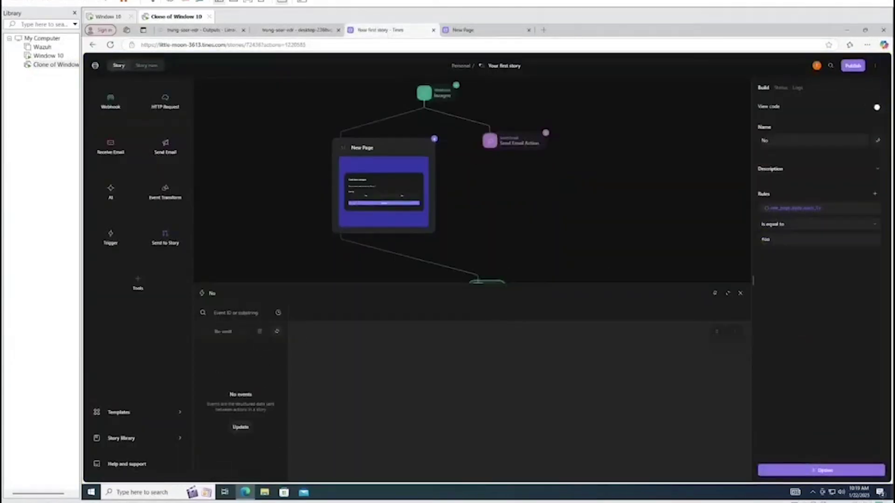
left_click(740, 293)
left_click(491, 334)
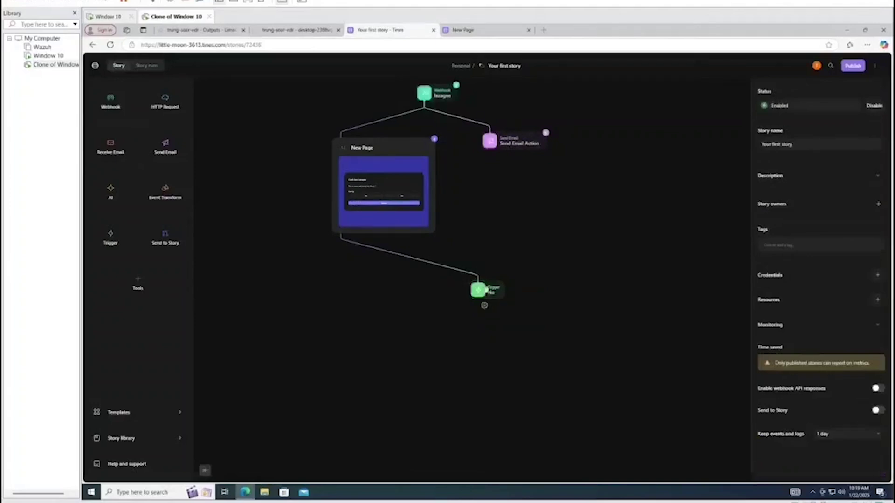
left_click(482, 293)
left_click(486, 313)
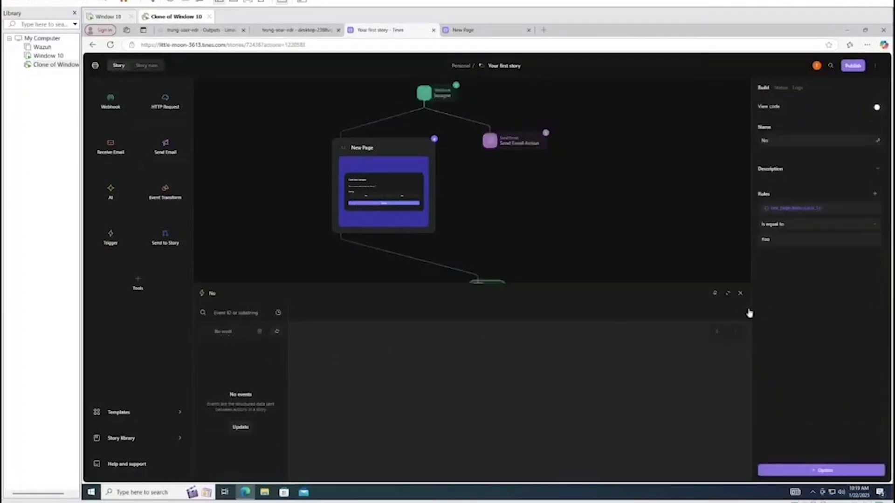
left_click(740, 294)
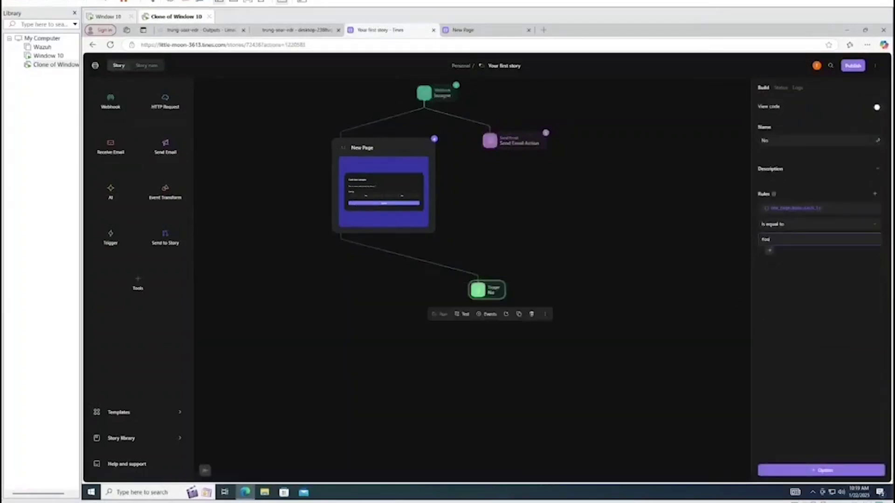
left_click(583, 236)
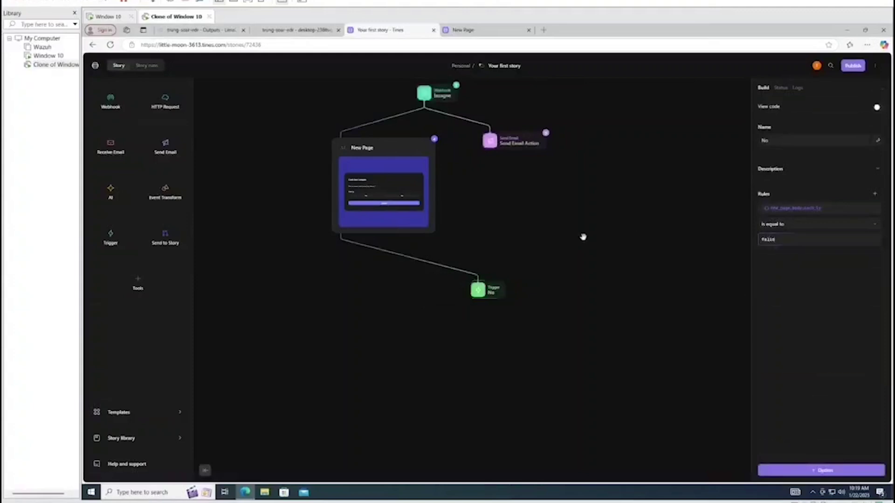
left_click(337, 231)
left_click(480, 289)
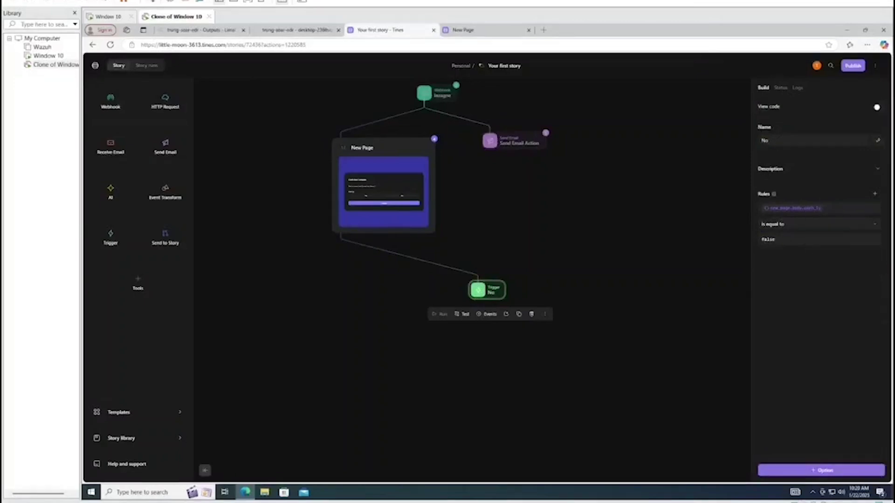
left_click(545, 292)
Check the New Page action's events
left_click(340, 232)
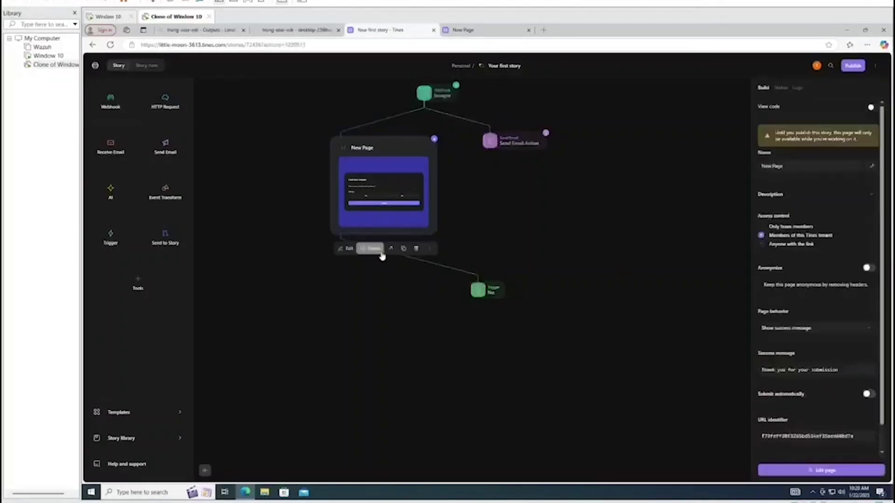
left_click(376, 249)
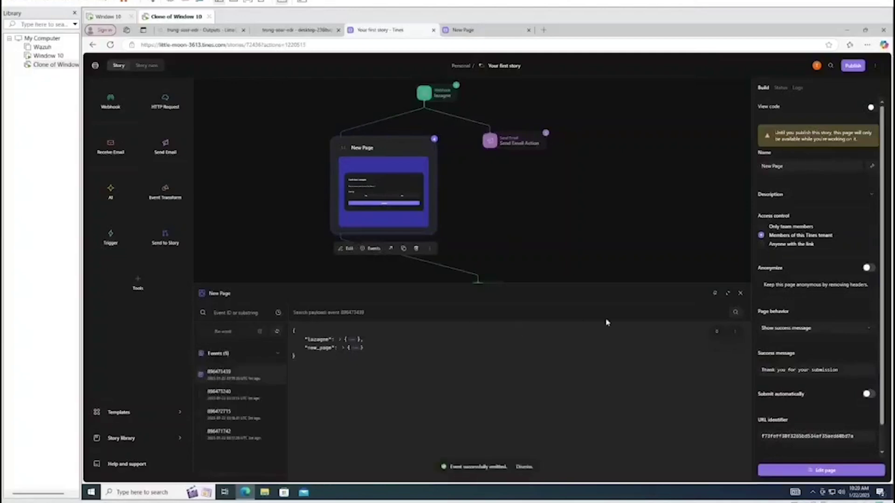
left_click(740, 293)
Confirm the No trigger's event shows rule_results matched true for cach_ly false
left_click(480, 293)
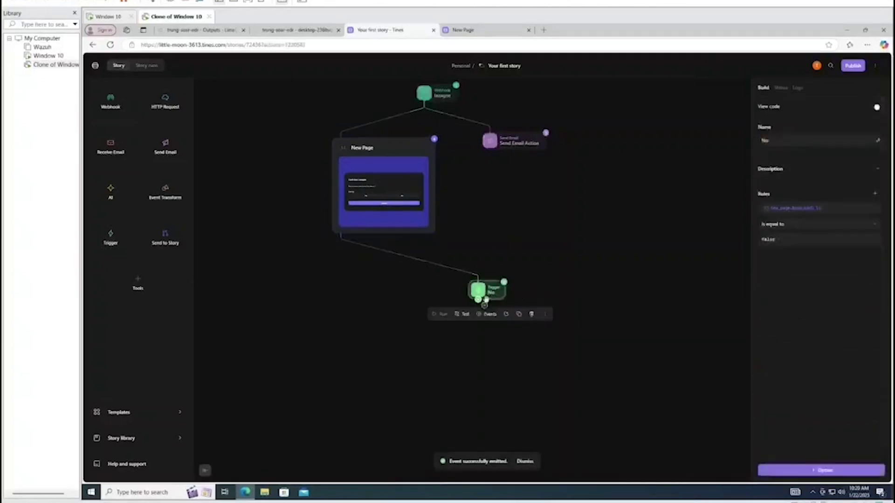
left_click(488, 314)
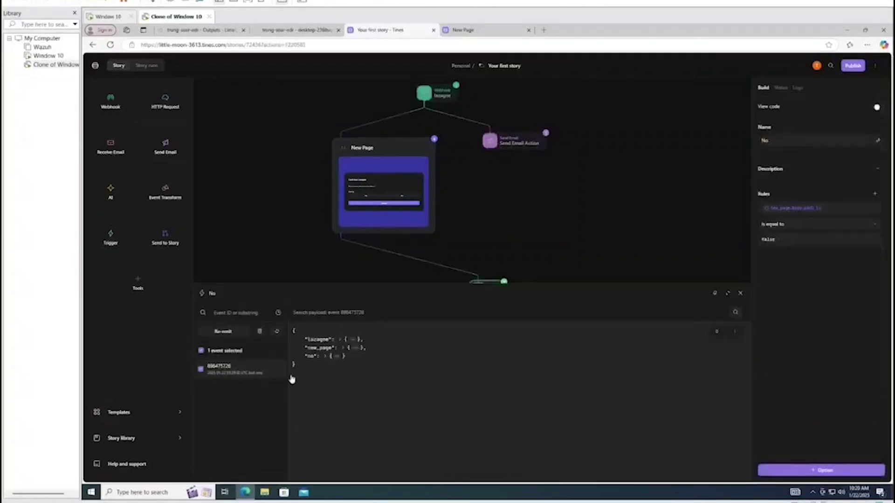
left_click(338, 357)
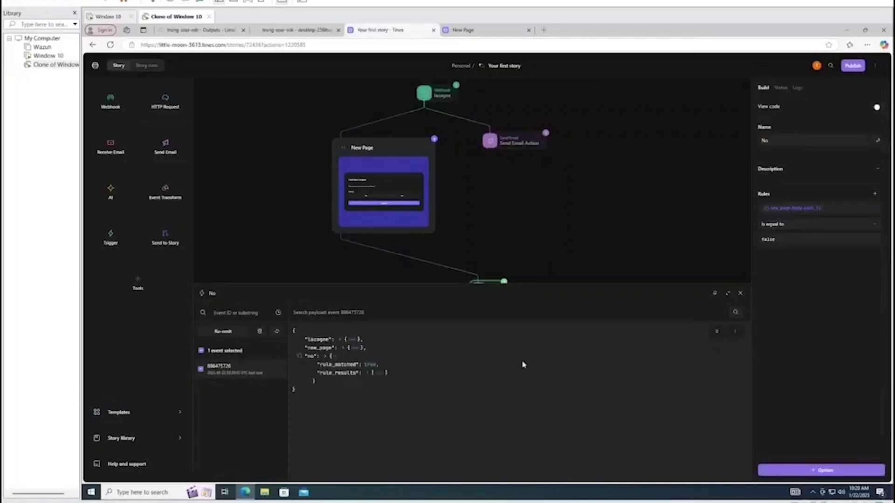
left_click(373, 373)
left_click(346, 381)
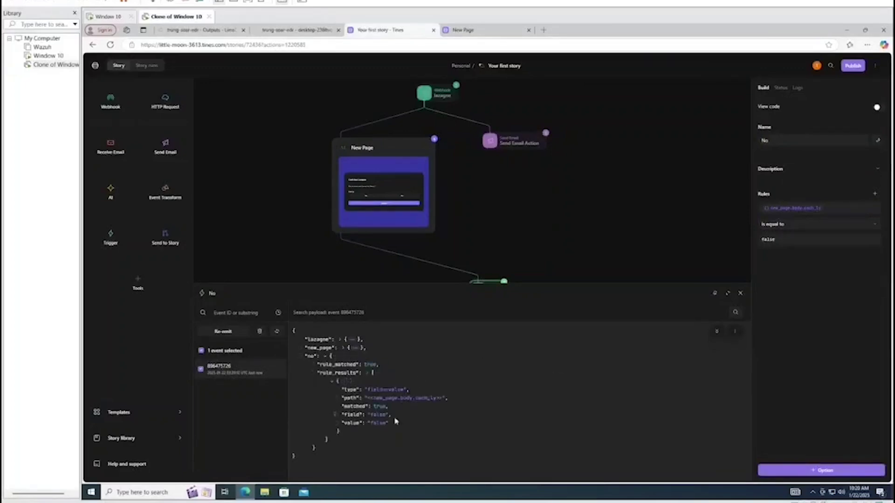
left_click(740, 293)
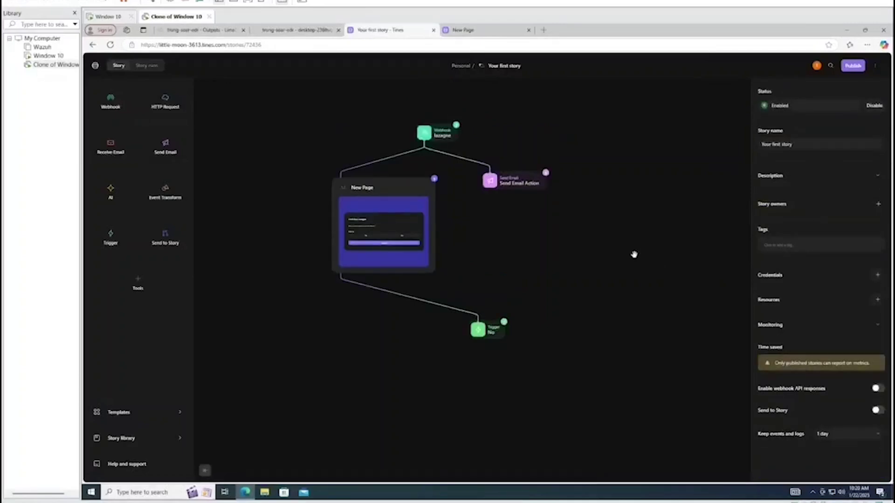
Duplicate the Send Email Action and connect the No trigger to the copy
left_click(521, 184)
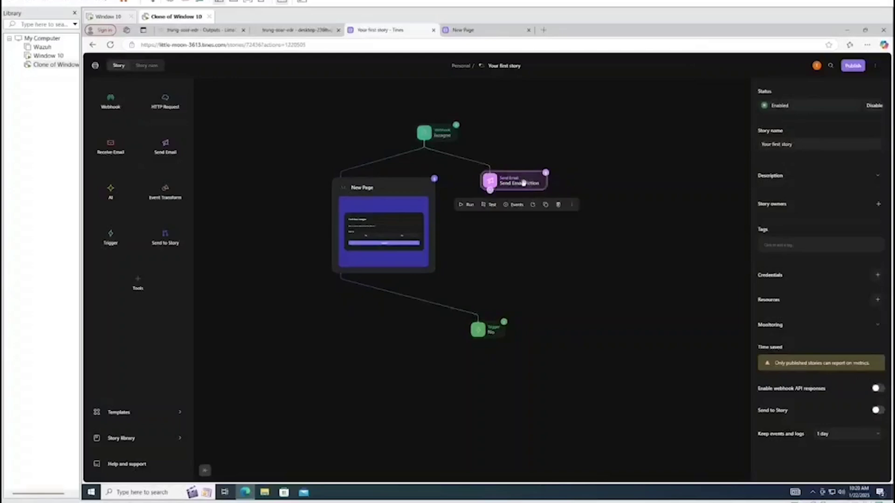
key("ctrl+c")
left_click(559, 264)
key("ctrl+v")
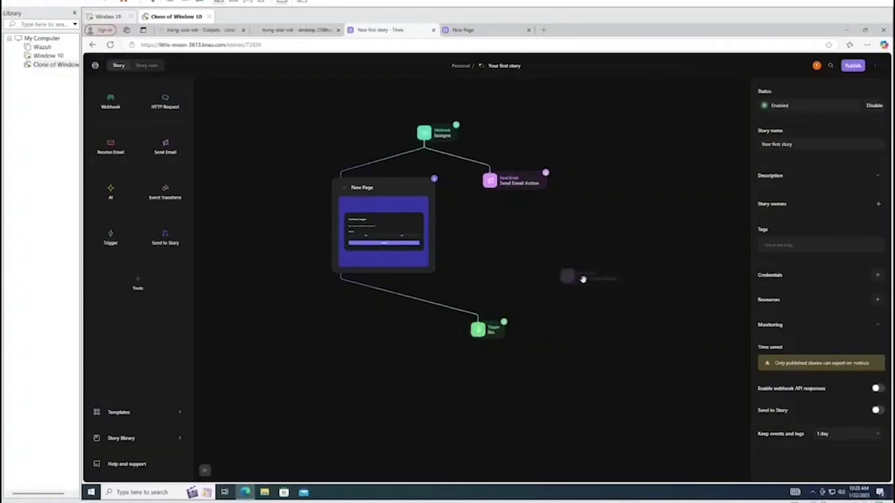
left_click(582, 279)
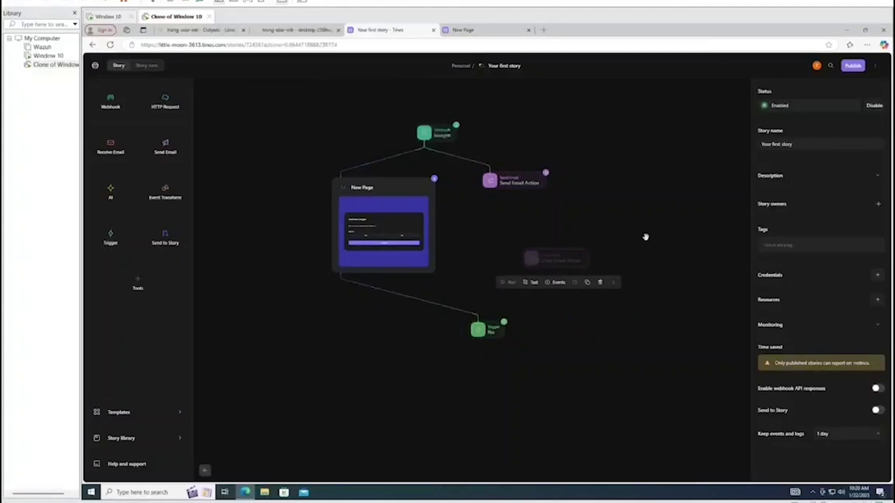
left_click(607, 226)
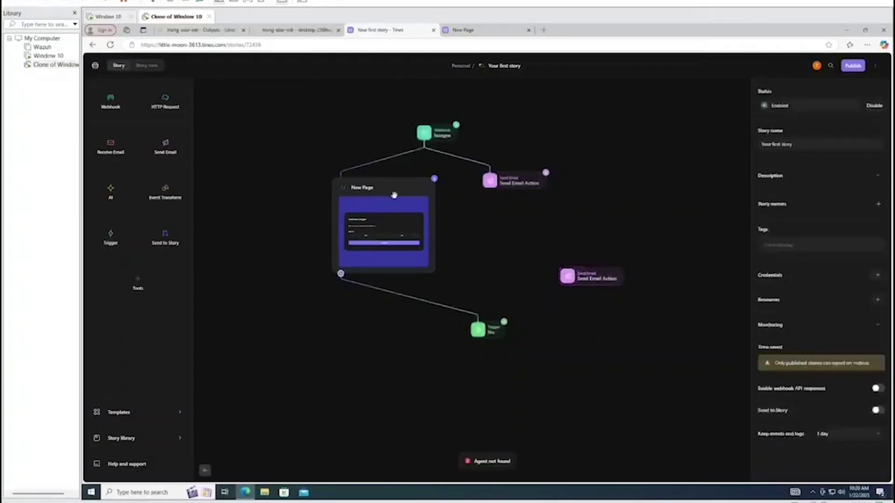
left_click_drag(394, 195, 486, 188)
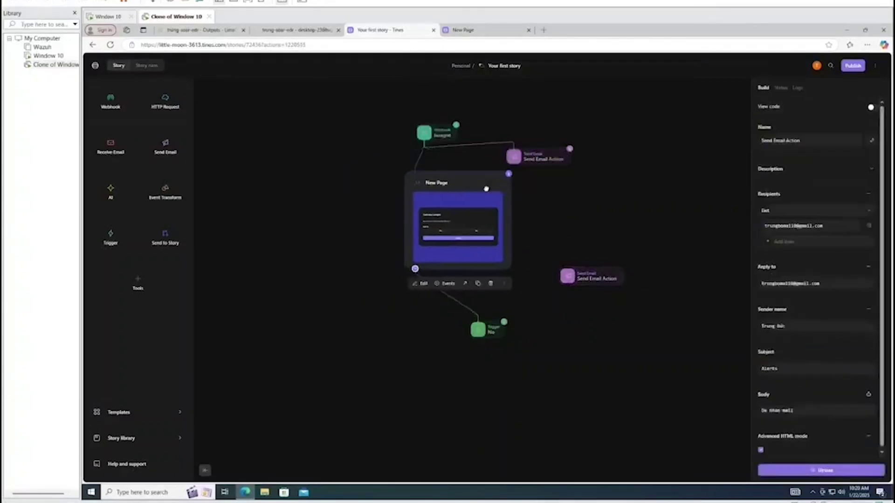
left_click(579, 335)
left_click_drag(481, 334, 564, 341)
left_click(596, 317)
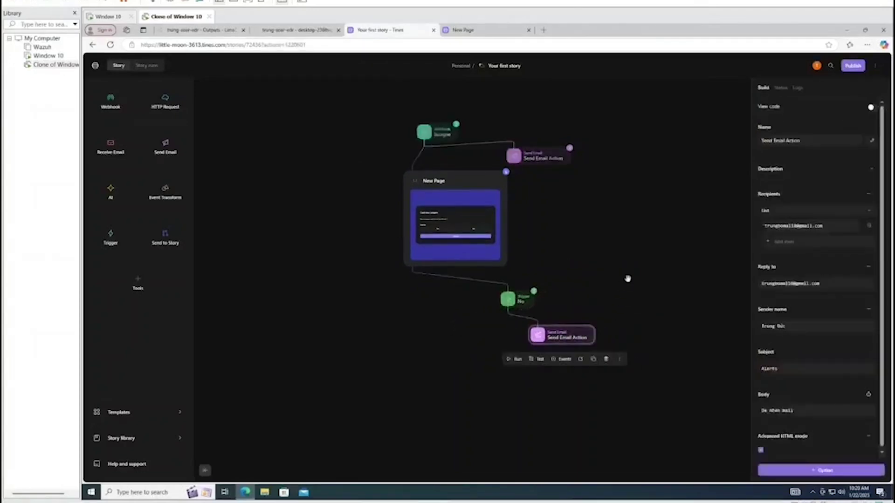
Replace the copied email action's body message, then select the lazagne webhook
left_click(811, 139)
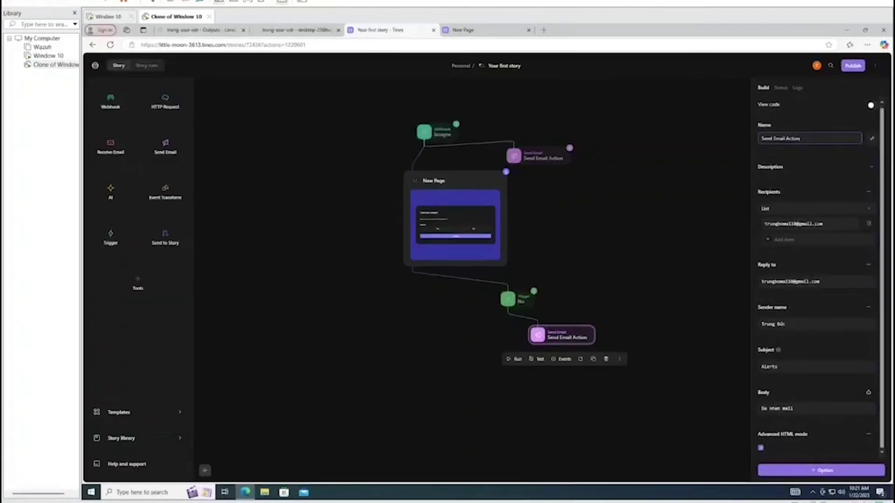
left_click(806, 408)
key("BackSpace")
key("BackSpace")
key("BackSpace")
key("BackSpace")
key("BackSpace")
key("BackSpace")
key("BackSpace")
key("BackSpace")
key("BackSpace")
key("BackSpace")
key("BackSpace")
key("BackSpace")
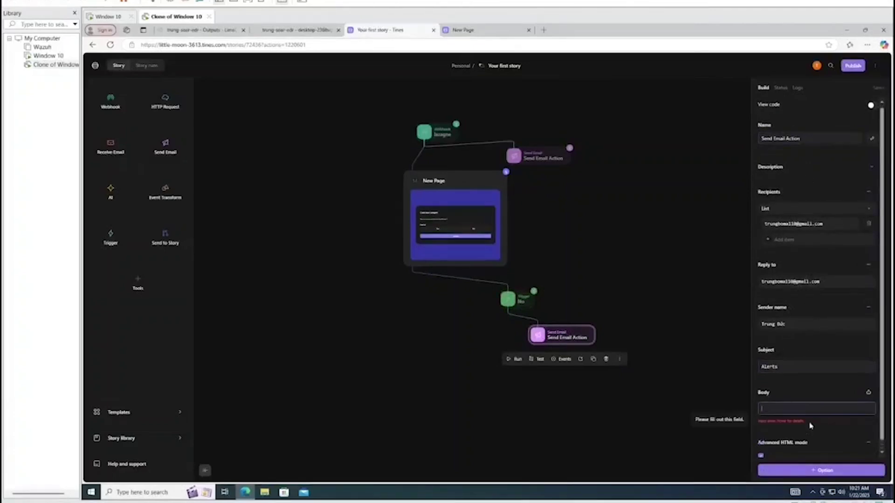
type("I")
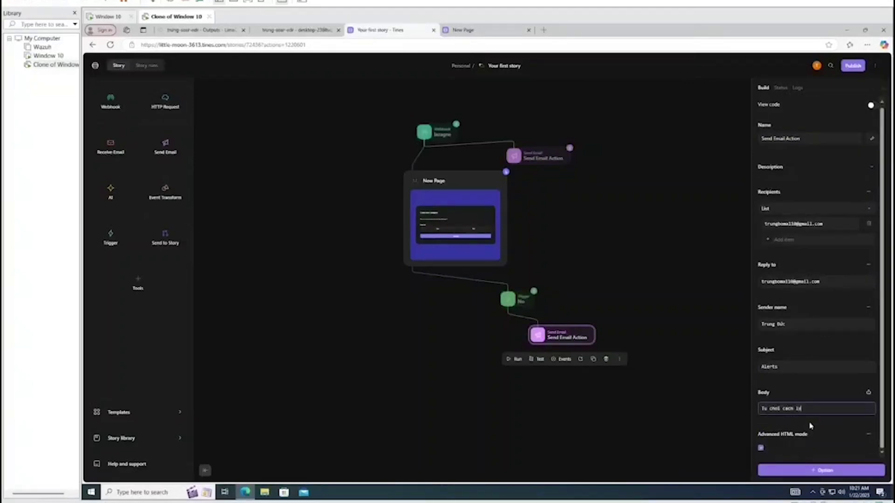
left_click(723, 338)
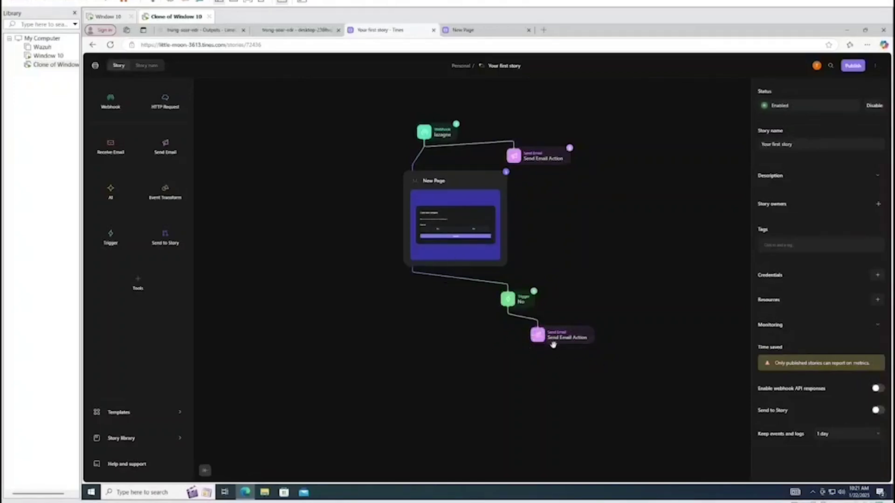
left_click(425, 135)
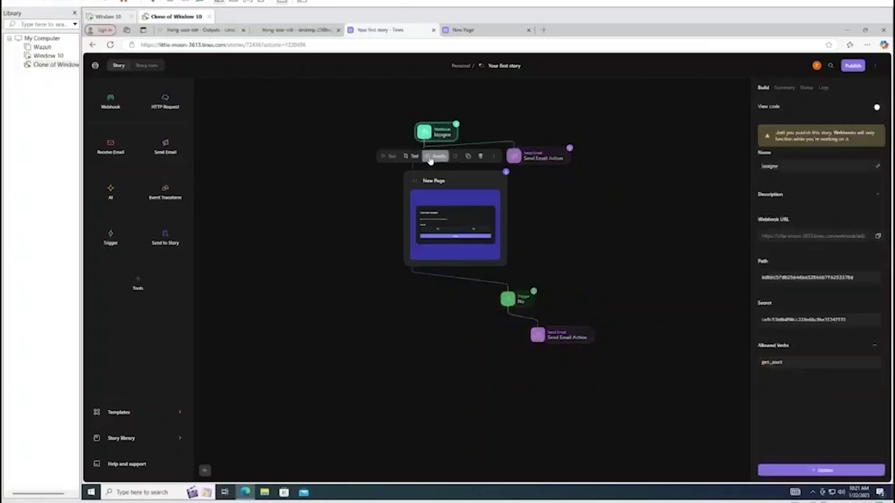
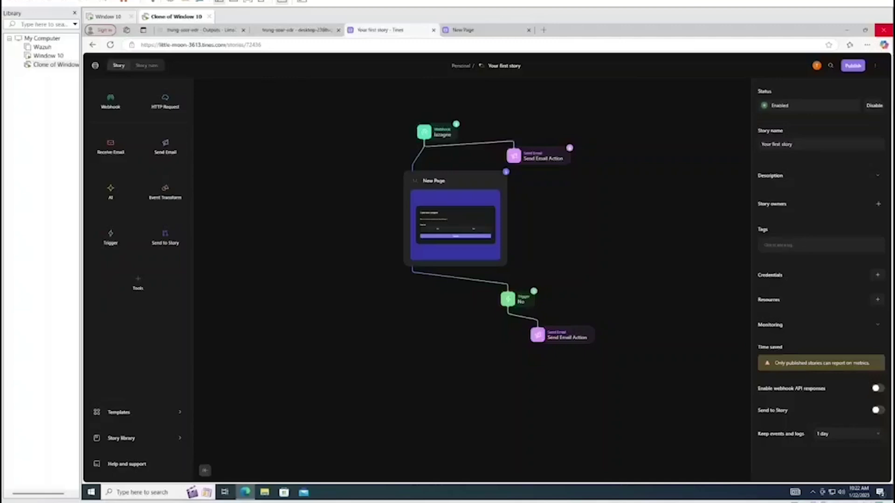
Check the alerts inbox and note the latest email's timestamp
left_click_drag(894, 326, 560, 106)
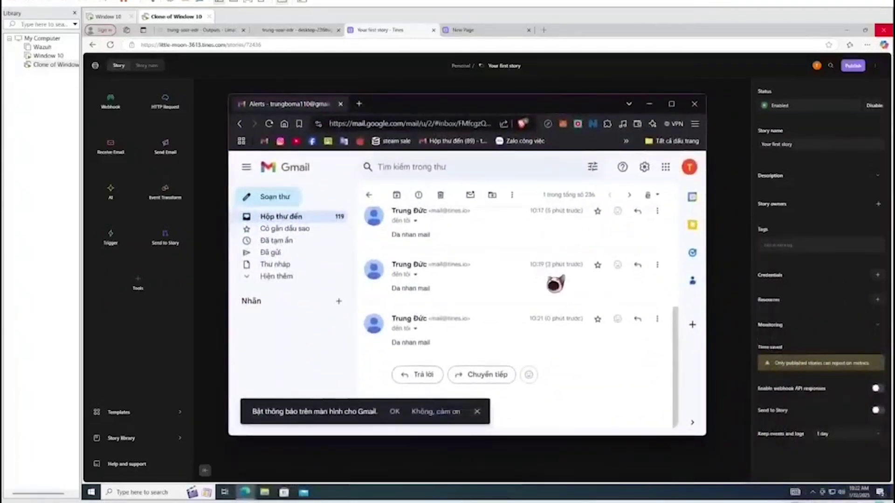
scroll(554, 280, "up", 2)
scroll(559, 261, "down", 3)
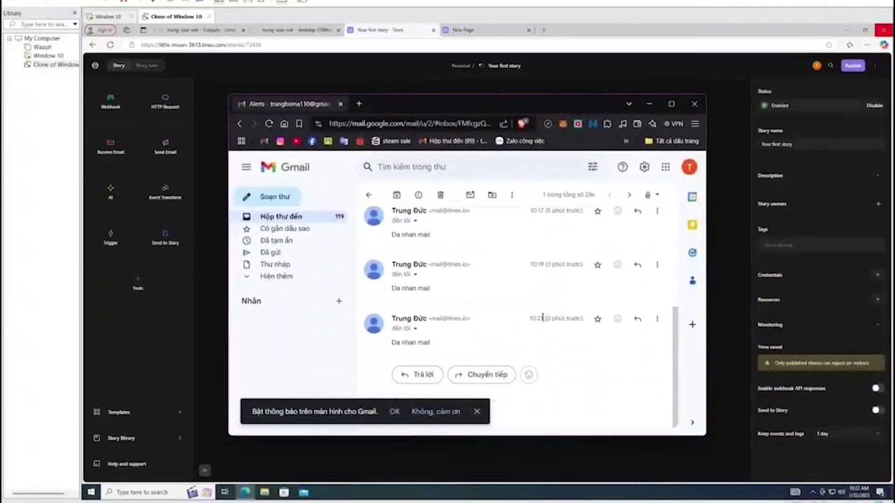
left_click_drag(543, 317, 564, 328)
left_click(649, 103)
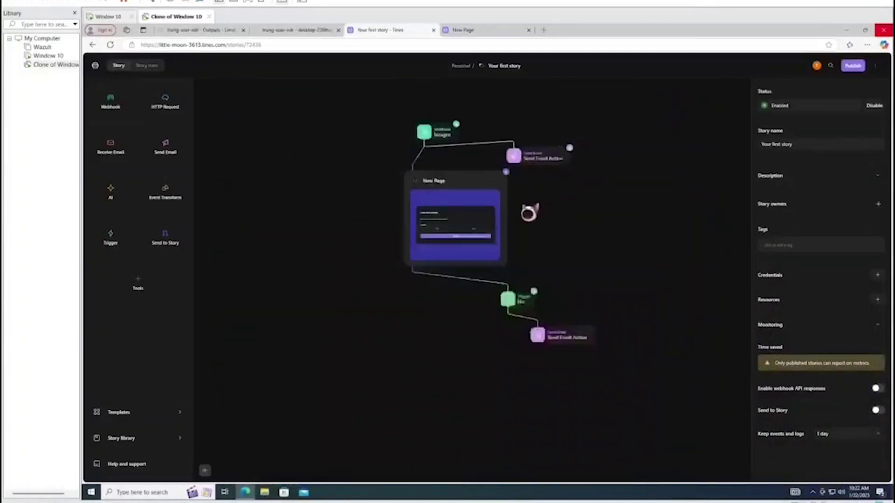
Open the alert page from the New Page's most recent event, closing the old page tab
left_click(471, 233)
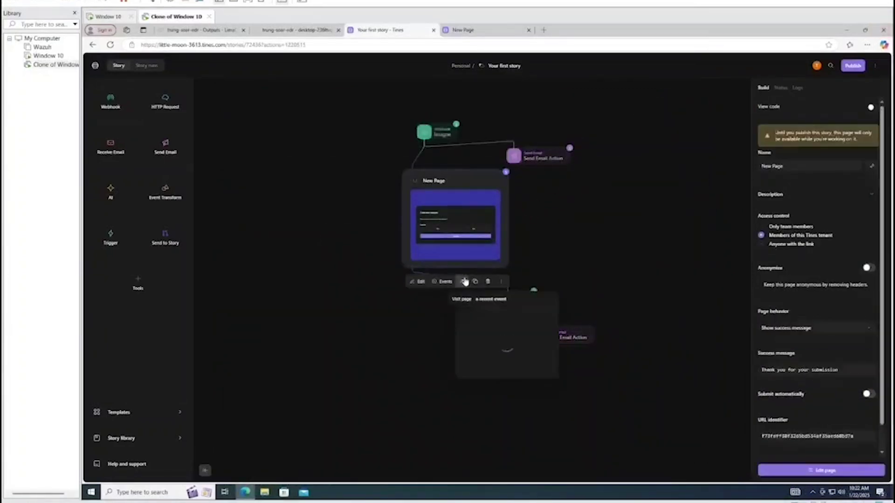
left_click(443, 281)
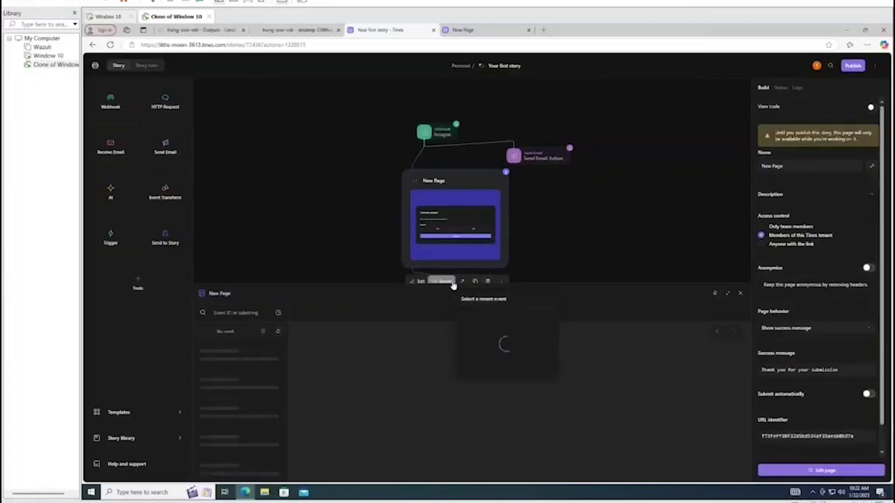
left_click(740, 293)
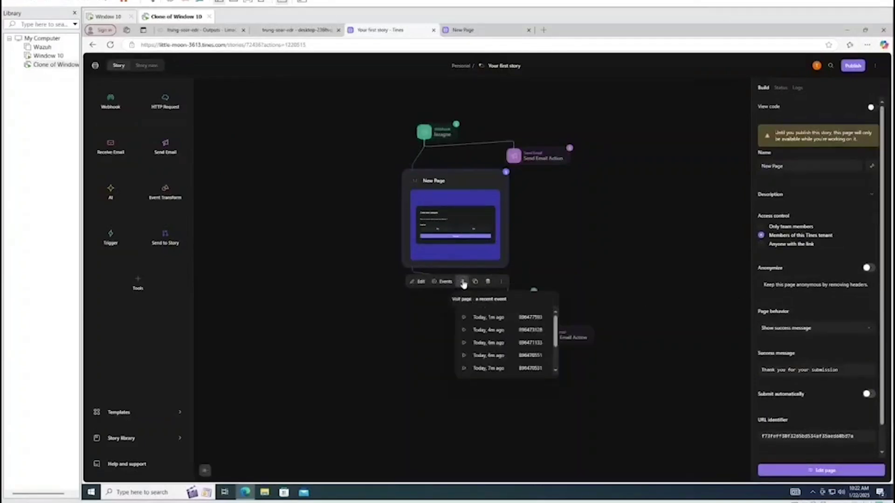
left_click(476, 313)
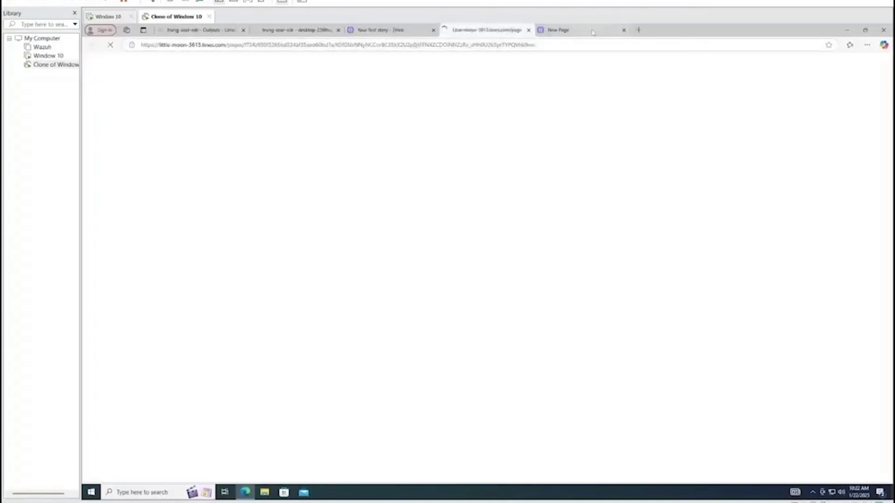
left_click(564, 30)
middle_click(567, 32)
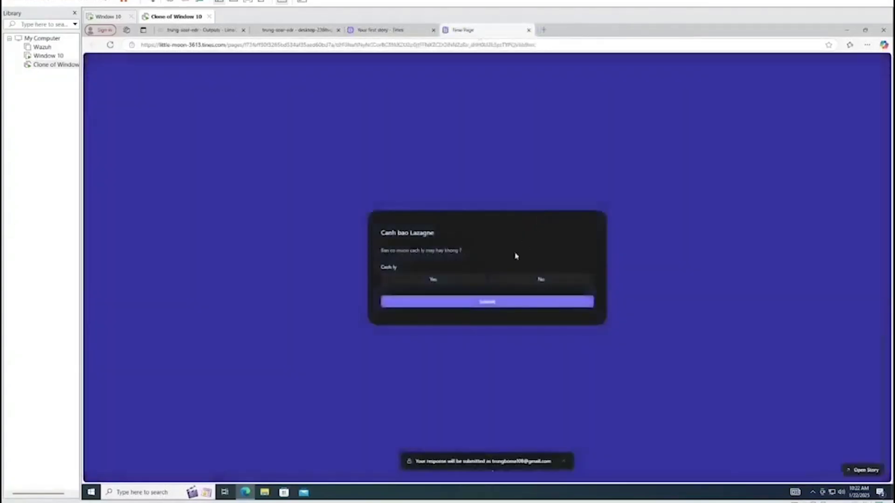
Submit No on the alert form and reload the alerts inbox to see the 'Tu choi cach ly' email
left_click(515, 279)
left_click(515, 304)
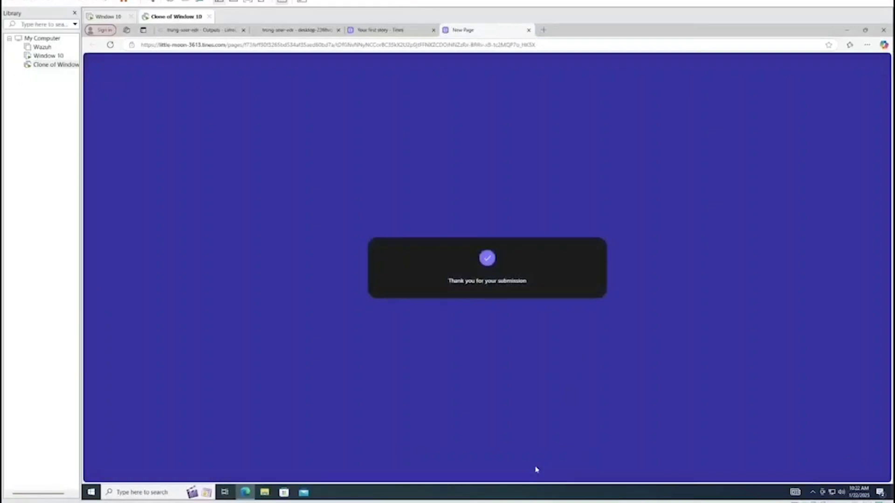
mouse_move(522, 488)
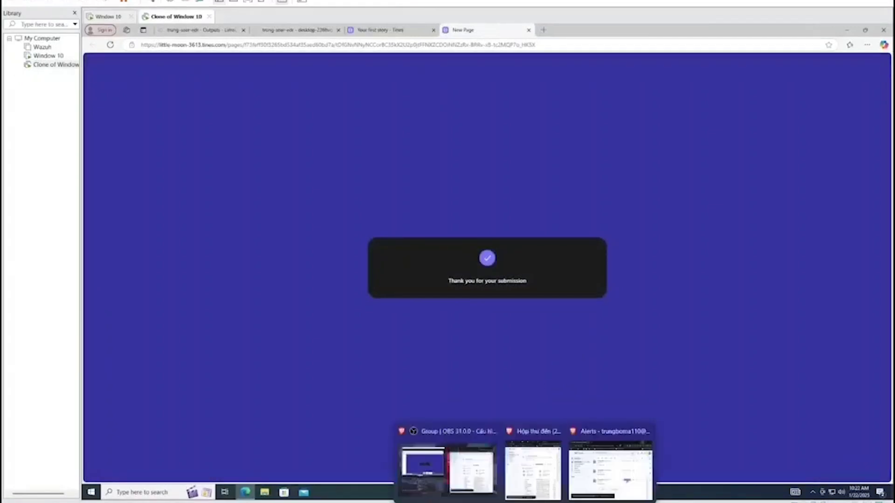
mouse_move(540, 470)
left_click(610, 468)
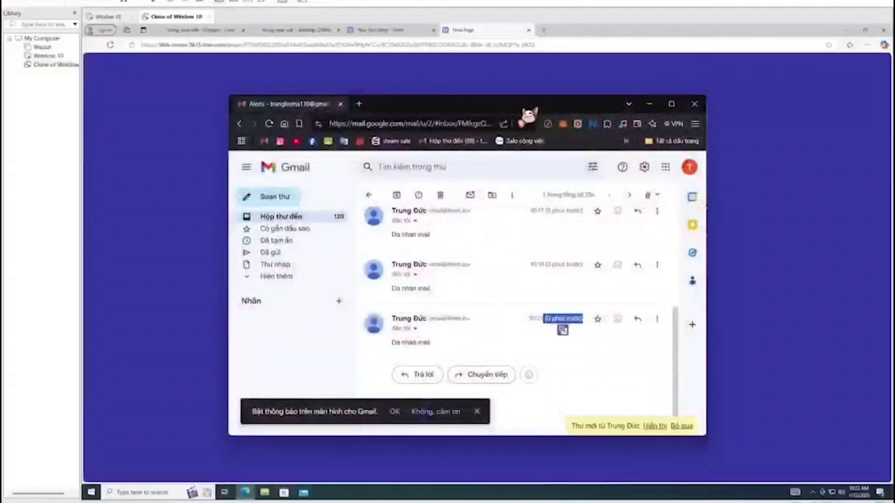
left_click(267, 88)
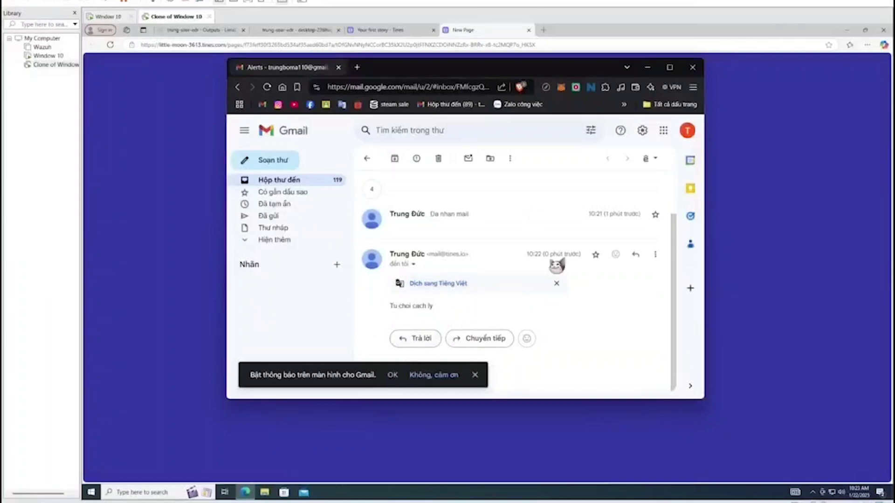
Return to the story canvas with nothing selected
left_click(647, 67)
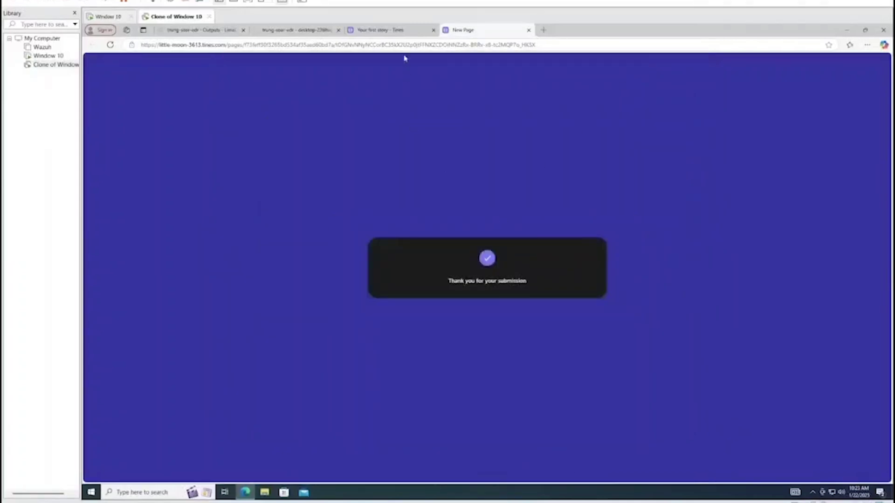
left_click(391, 30)
left_click(573, 257)
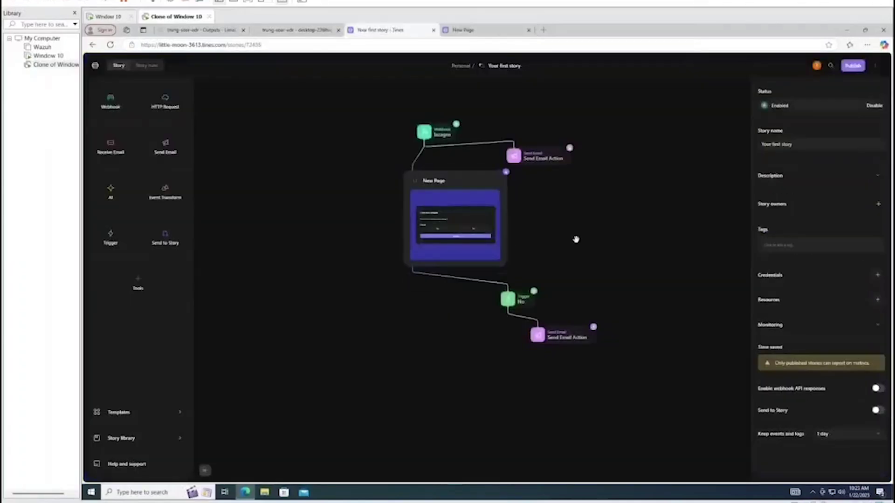
Duplicate the No trigger beside it and rename the copy 'Yes'
left_click(456, 185)
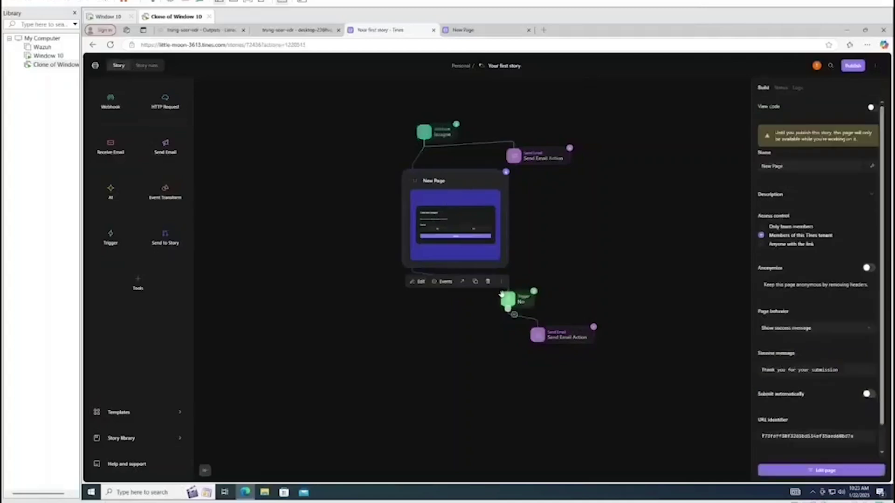
left_click(506, 298)
key("ctrl+c")
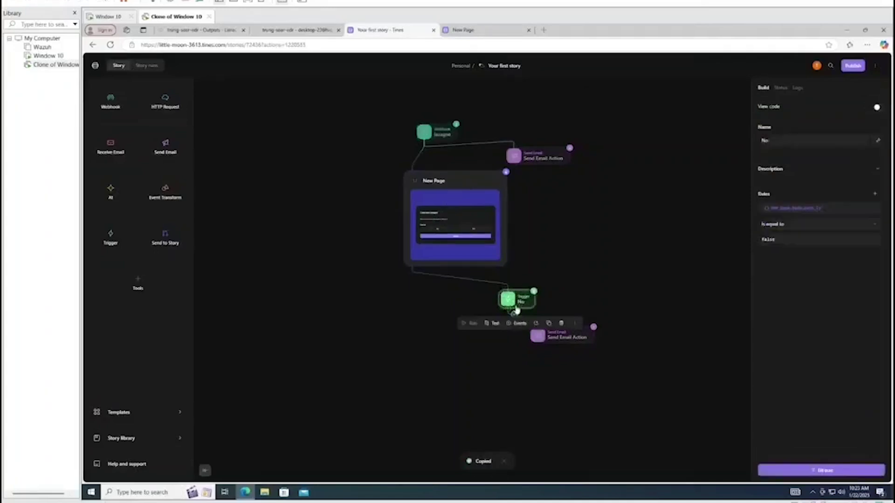
key("ctrl+v")
left_click_drag(527, 311, 389, 316)
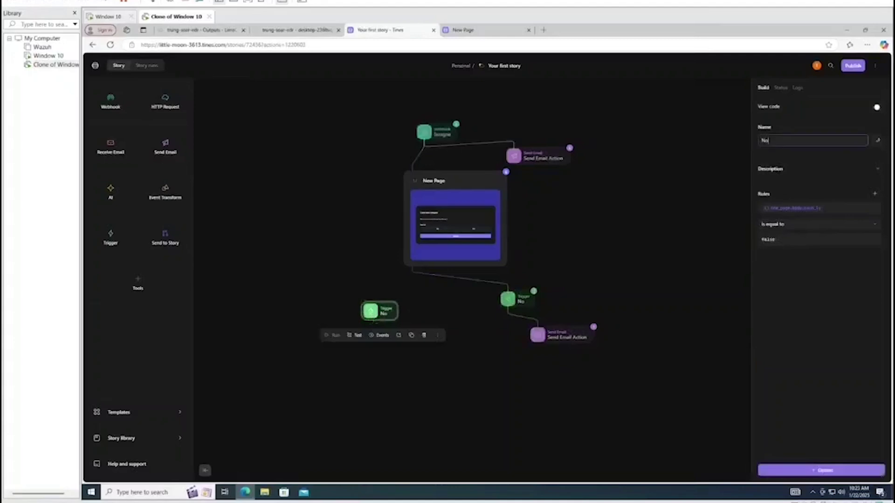
key("ctrl+a")
type("Ye")
Change the Yes trigger's rule value from false to true and link New Page to it
left_click(788, 238)
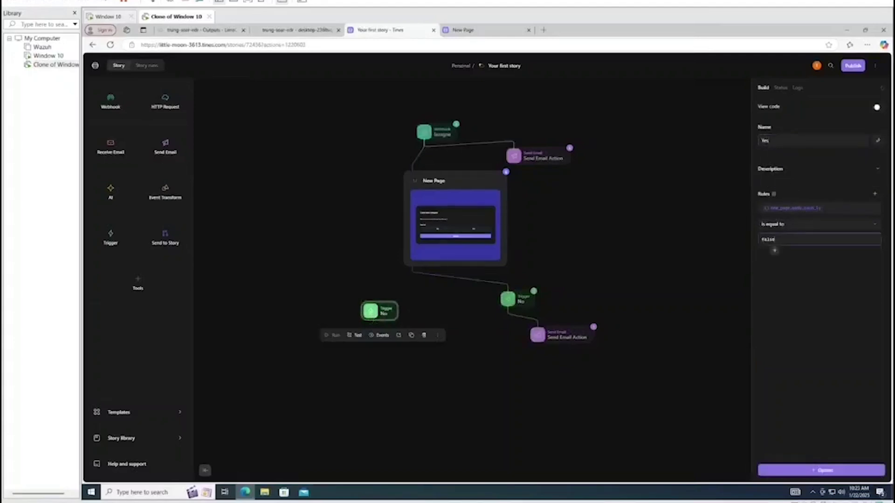
key("BackSpace")
key("BackSpace")
key("BackSpace")
key("BackSpace")
left_click(642, 268)
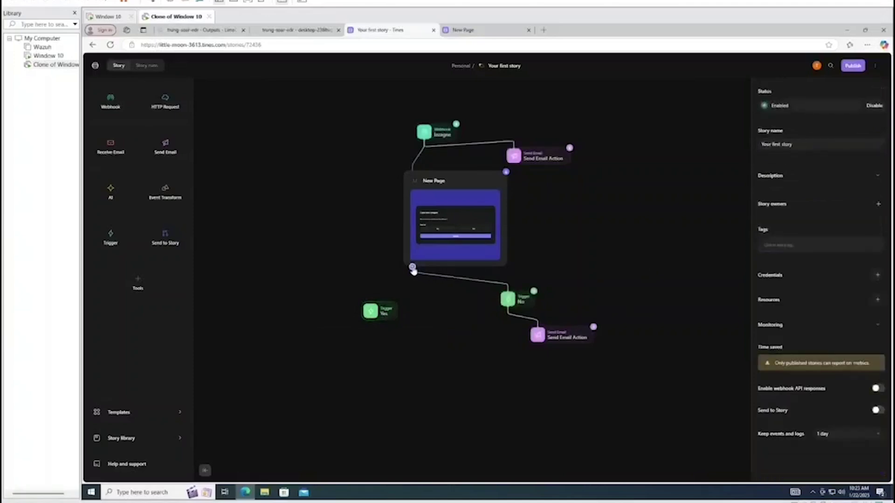
left_click_drag(414, 271, 361, 305)
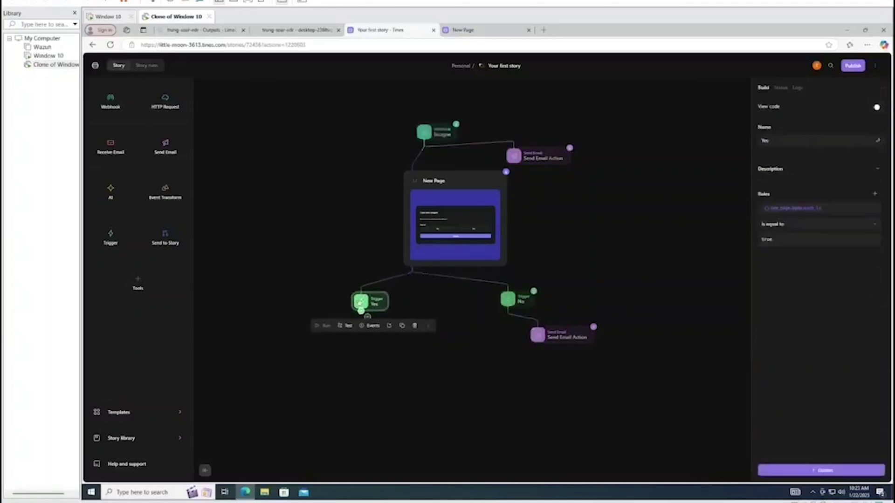
left_click(417, 299)
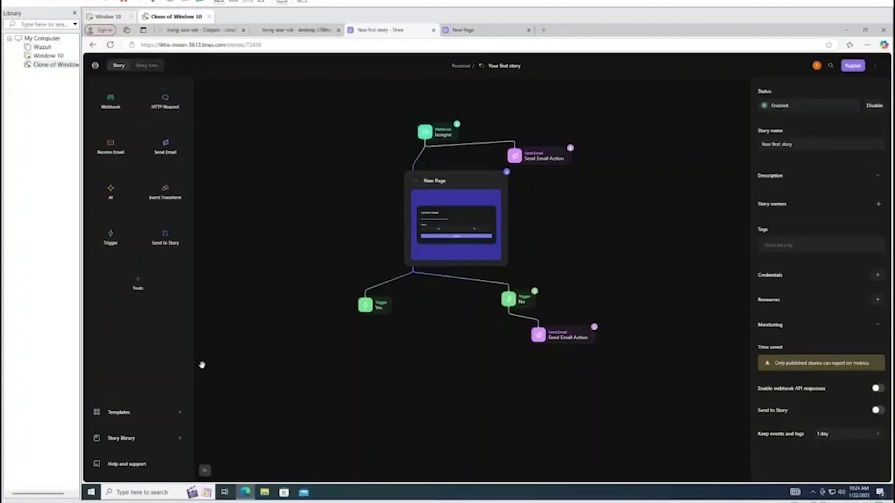
Add a LimaCharlie template action below the Yes trigger
left_click(164, 413)
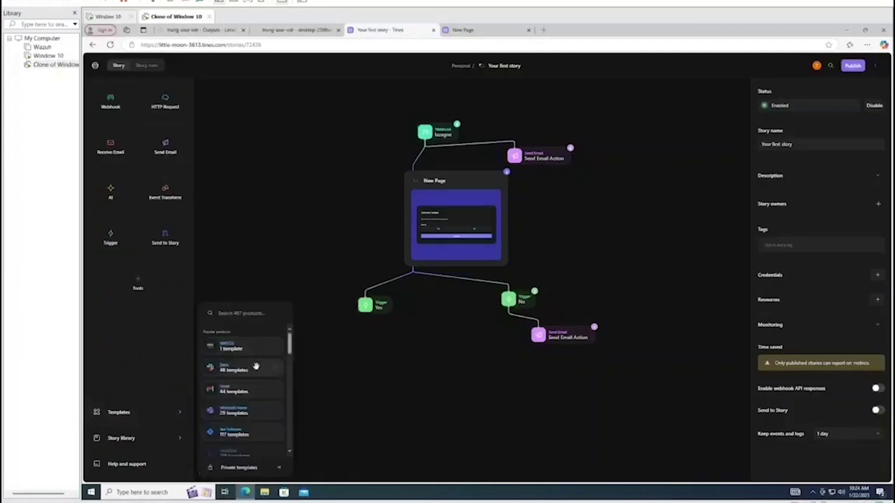
scroll(255, 367, "down", 1)
type("lima")
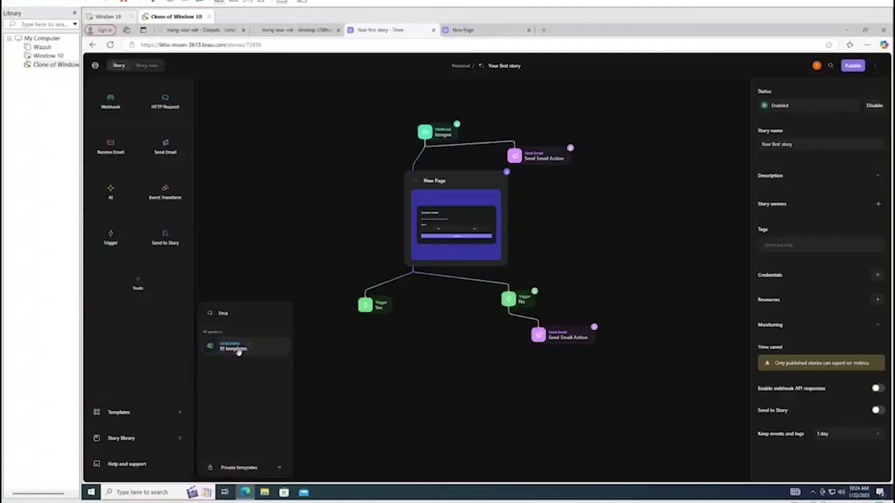
left_click_drag(238, 351, 376, 364)
left_click(460, 354)
left_click(368, 360)
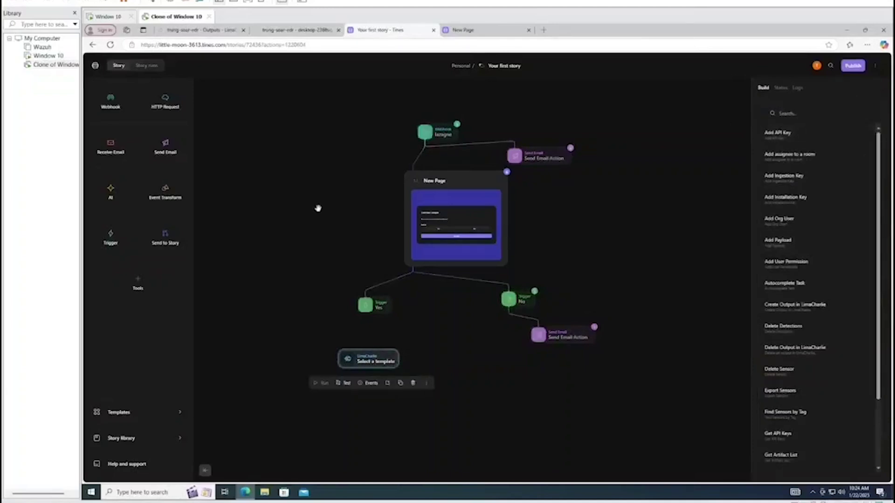
left_click(317, 208)
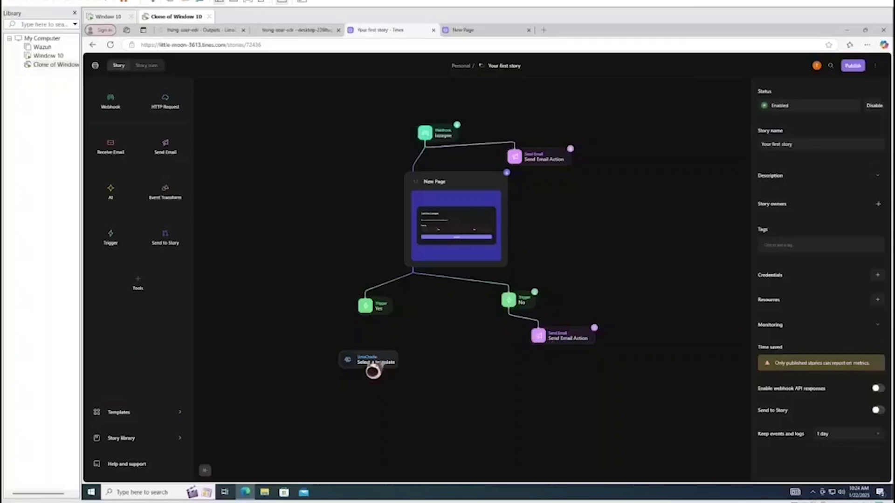
Search the LimaCharlie actions for 'isolate' and choose the Isolate Sensor template
left_click(393, 364)
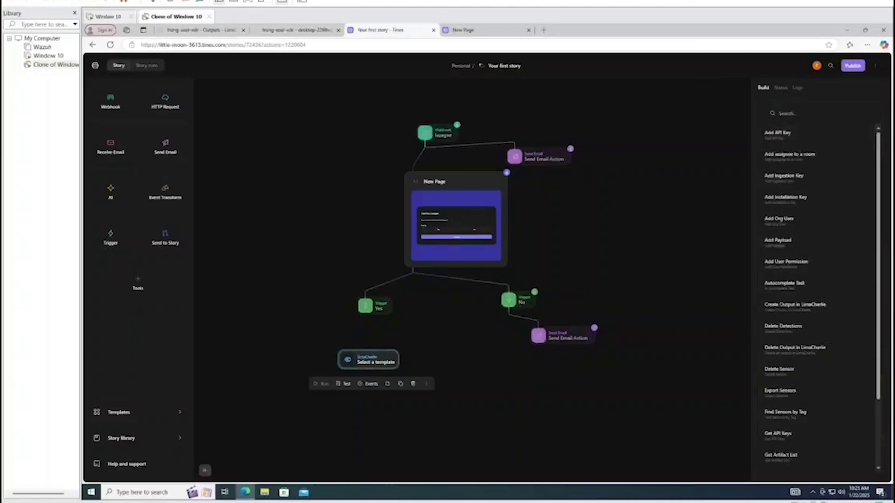
left_click(780, 114)
type("sensor")
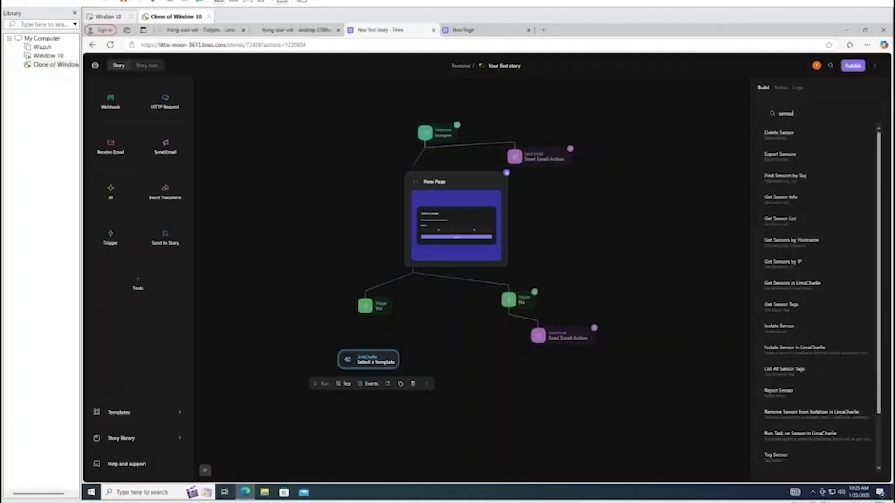
key("BackSpace")
key("BackSpace")
key("BackSpace")
key("BackSpace")
key("BackSpace")
key("BackSpace")
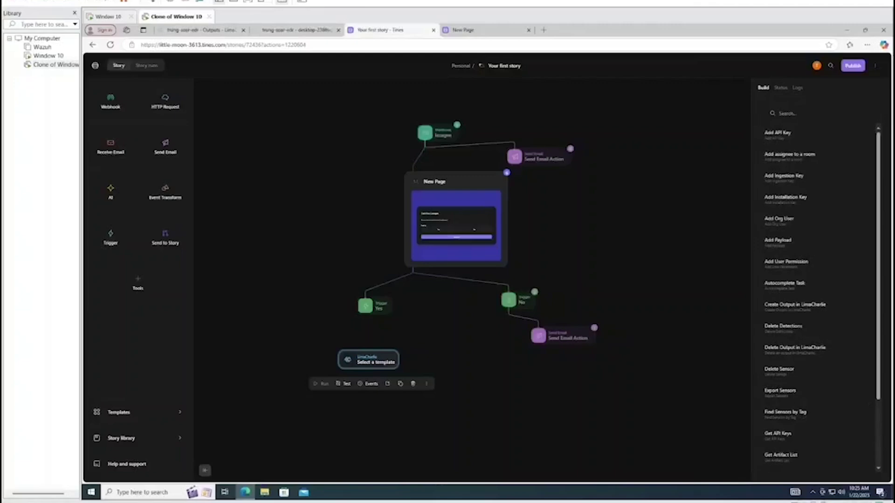
type("isolate")
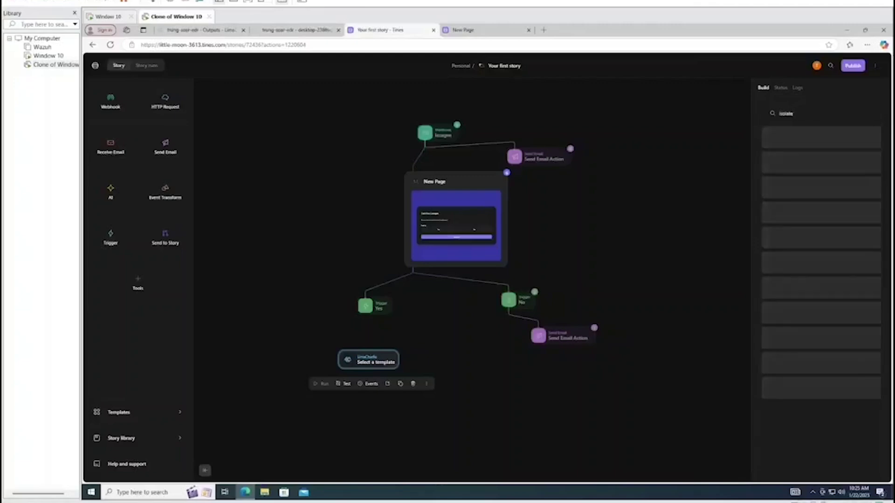
mouse_move(832, 144)
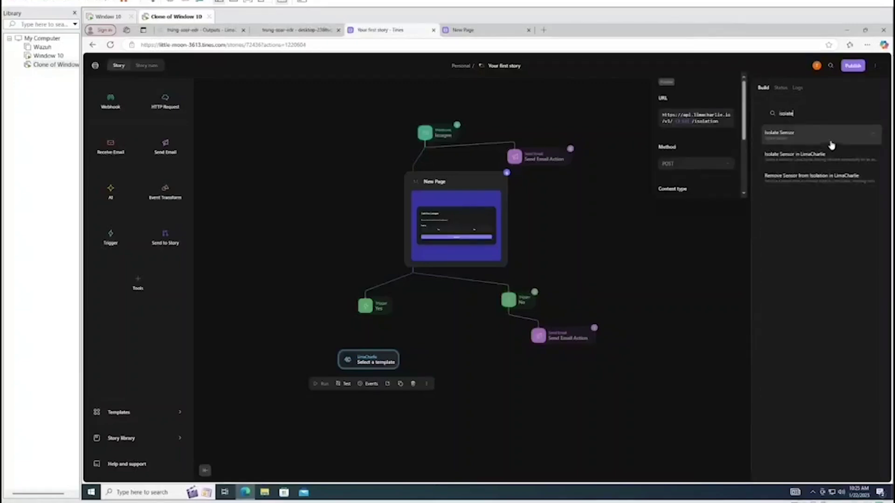
mouse_move(810, 160)
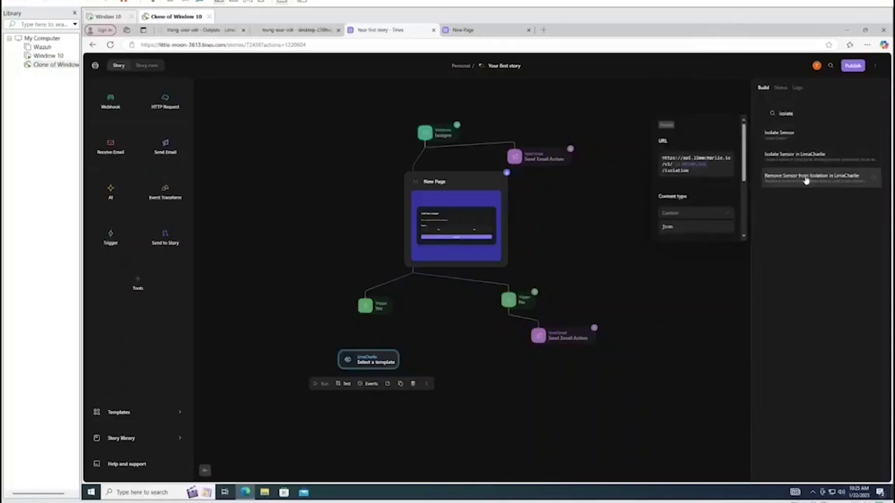
mouse_move(806, 139)
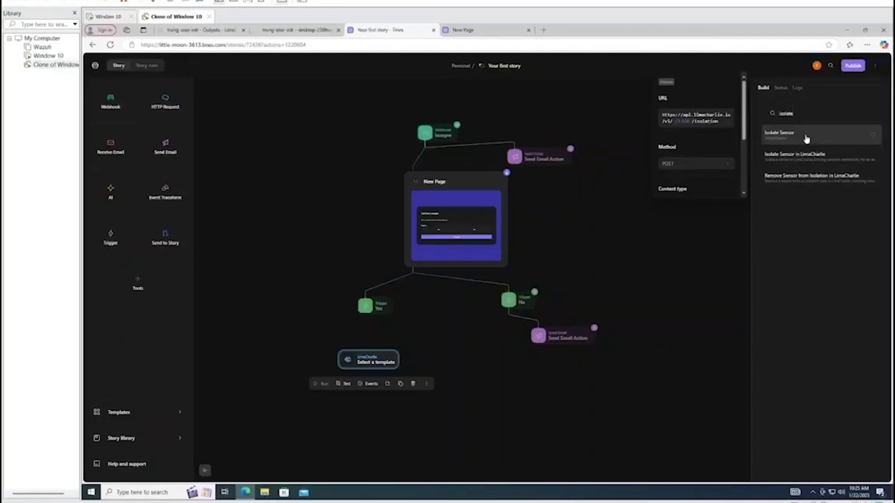
left_click(806, 139)
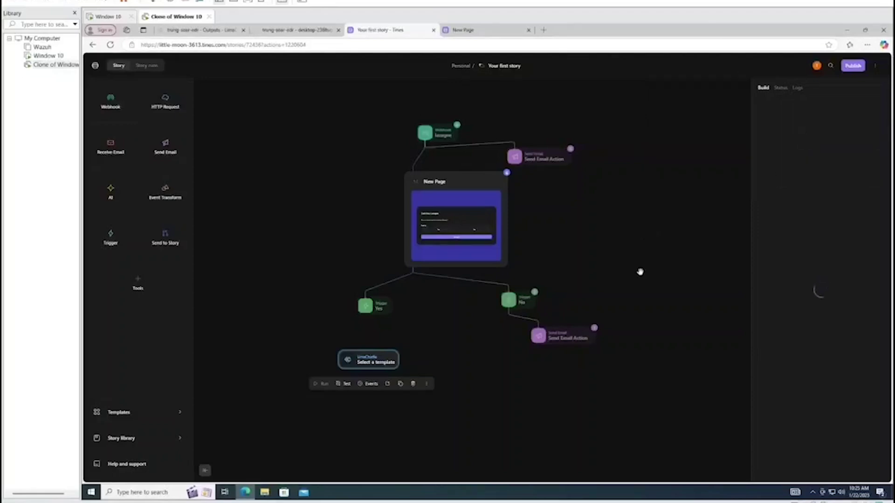
left_click(651, 277)
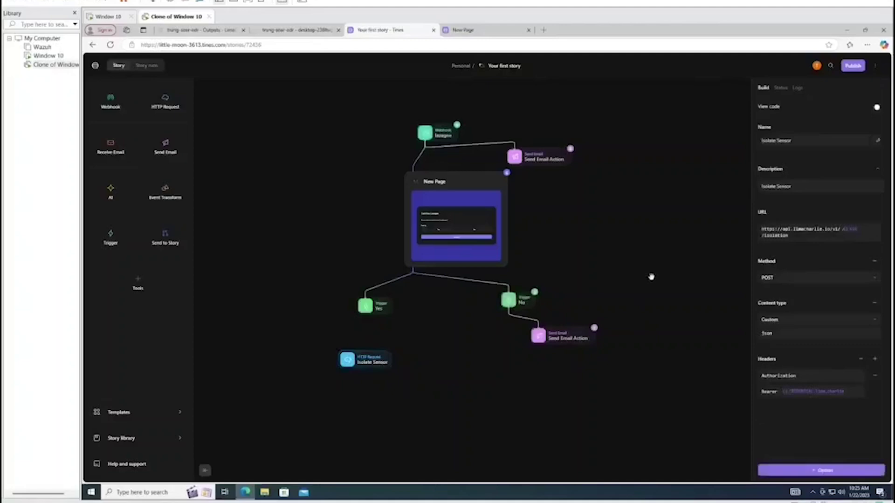
Link the Yes trigger to Isolate Sensor and open its Name and URL settings
left_click(366, 307)
left_click_drag(366, 317, 348, 342)
left_click(452, 342)
left_click(368, 342)
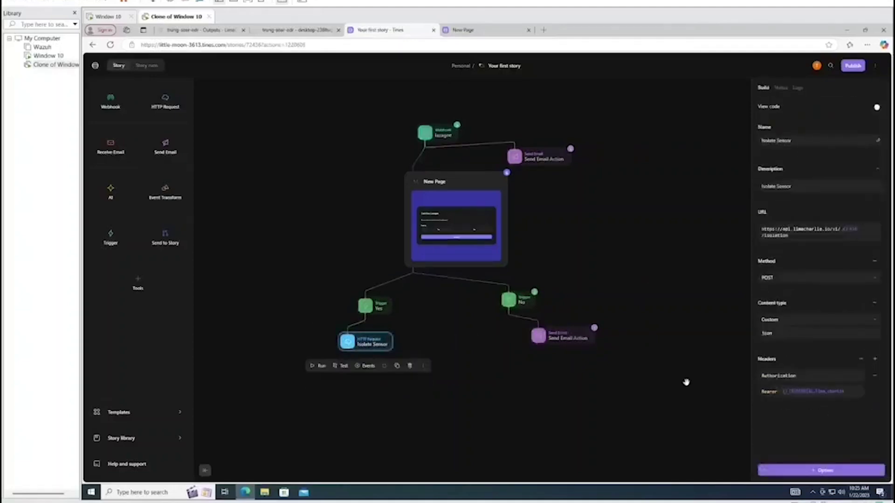
left_click(812, 140)
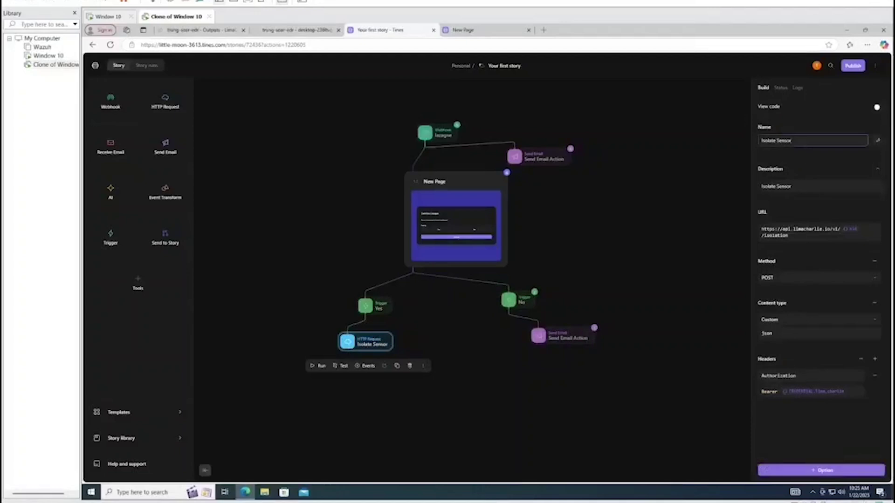
left_click(787, 237)
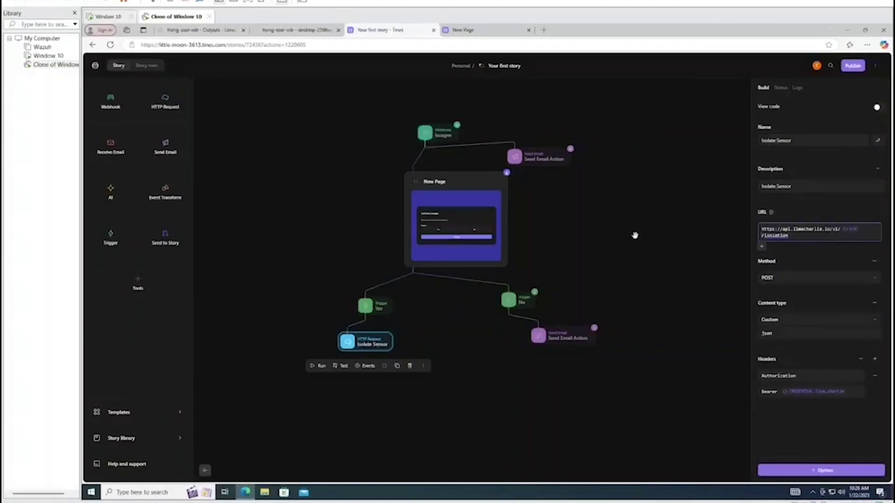
Replace the URL's sensor ID placeholder after v1/ with a Value reference
left_click(851, 229)
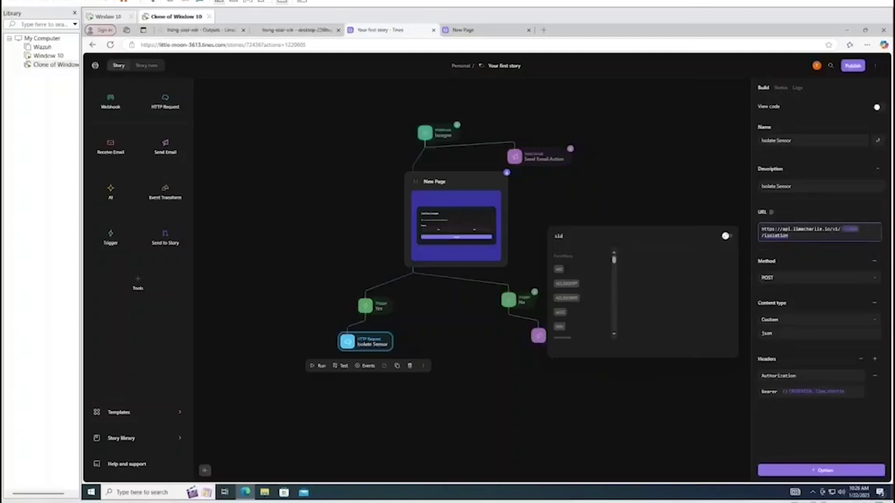
key("Escape")
key("BackSpace")
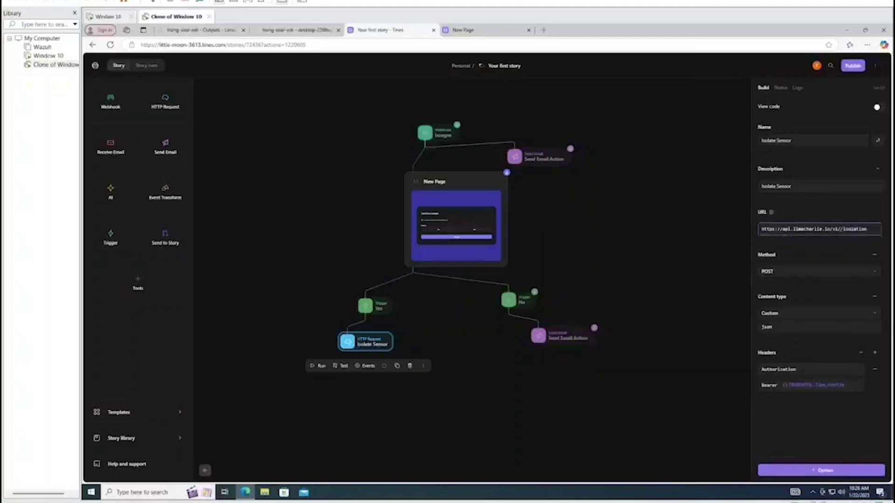
type("/")
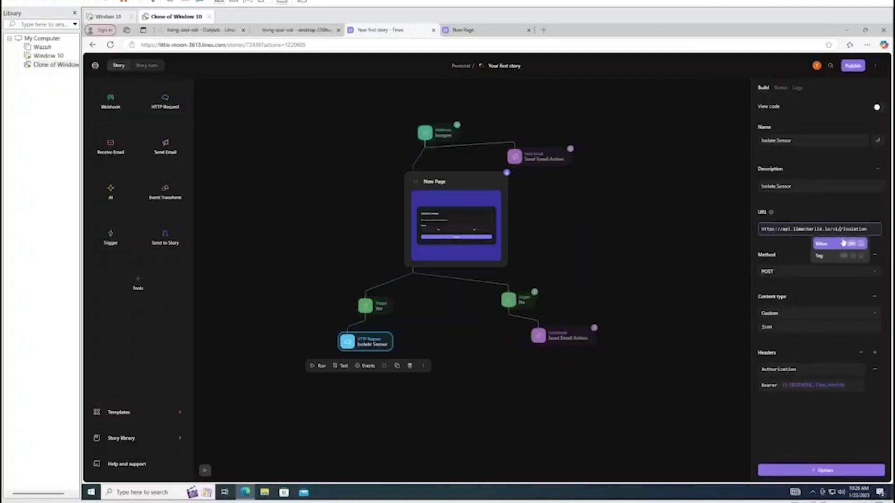
left_click(827, 245)
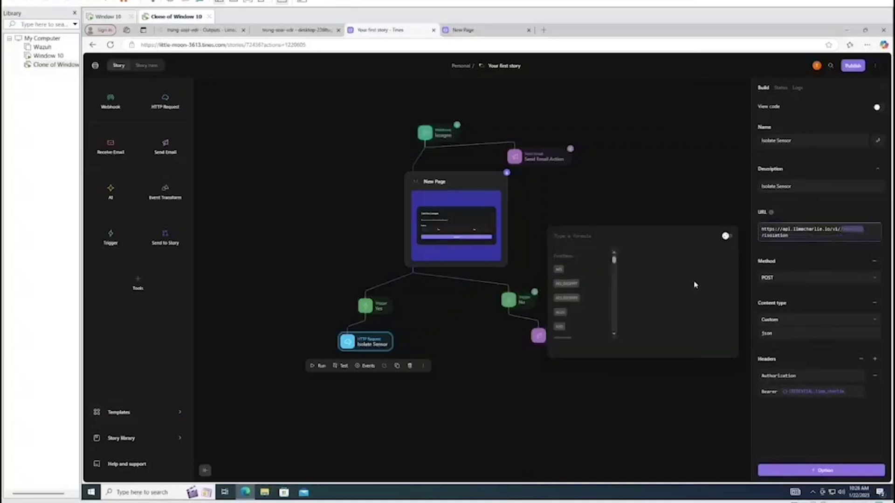
left_click(559, 236)
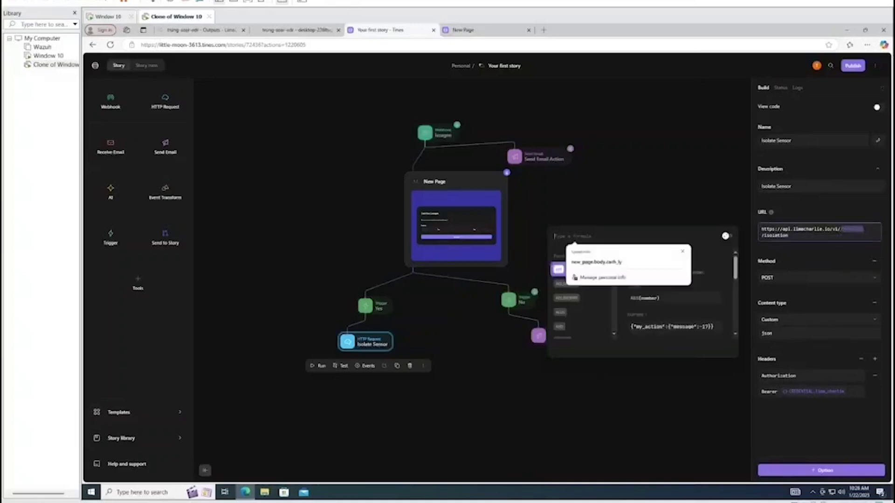
Build the formula lazagne.body.routing.sid as the sensor ID and close the formula panel
scroll(632, 335, "down", 2)
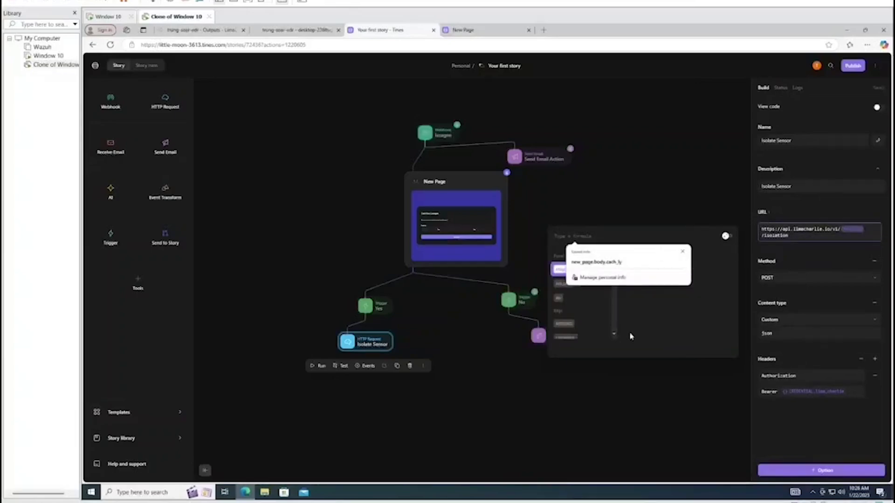
left_click_drag(613, 321, 613, 260)
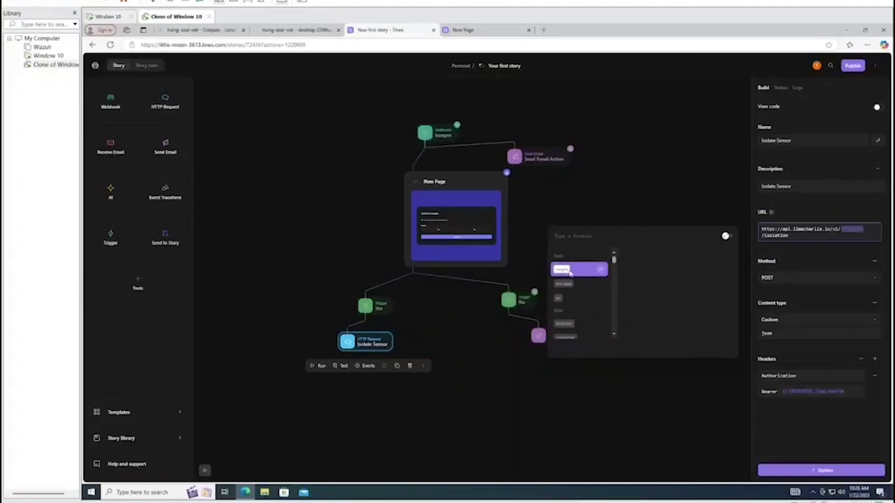
left_click(578, 269)
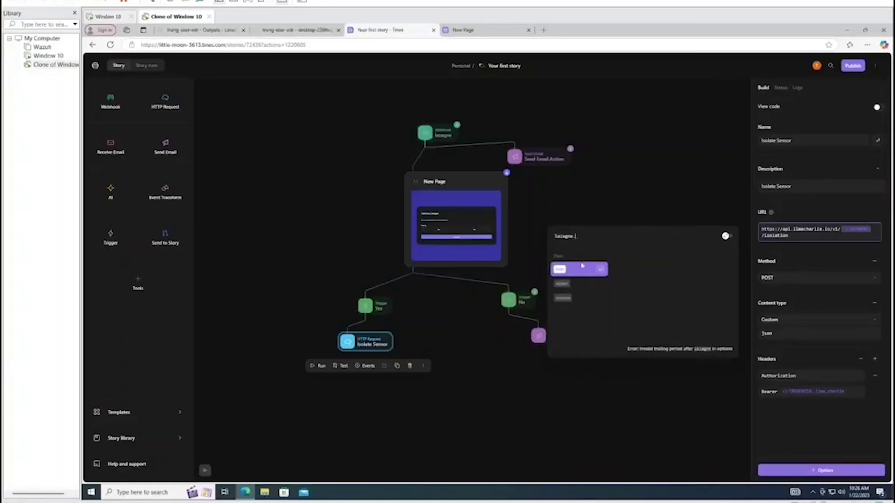
left_click(582, 266)
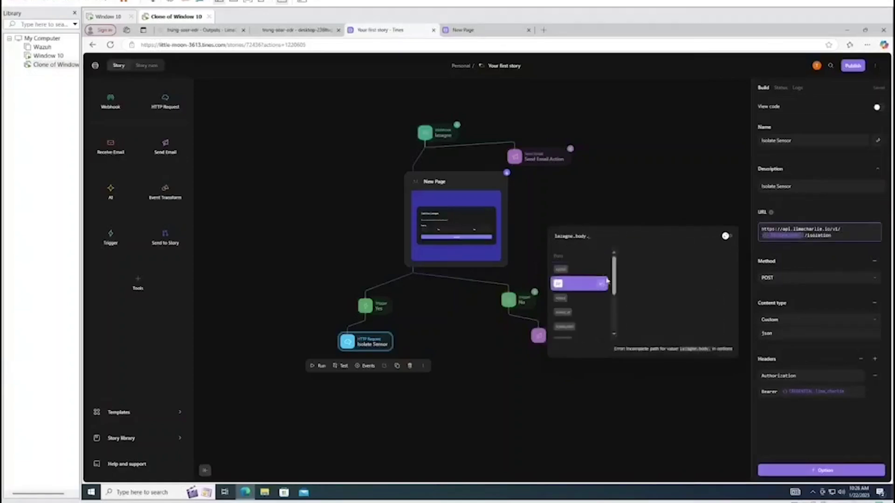
scroll(595, 286, "down", 5)
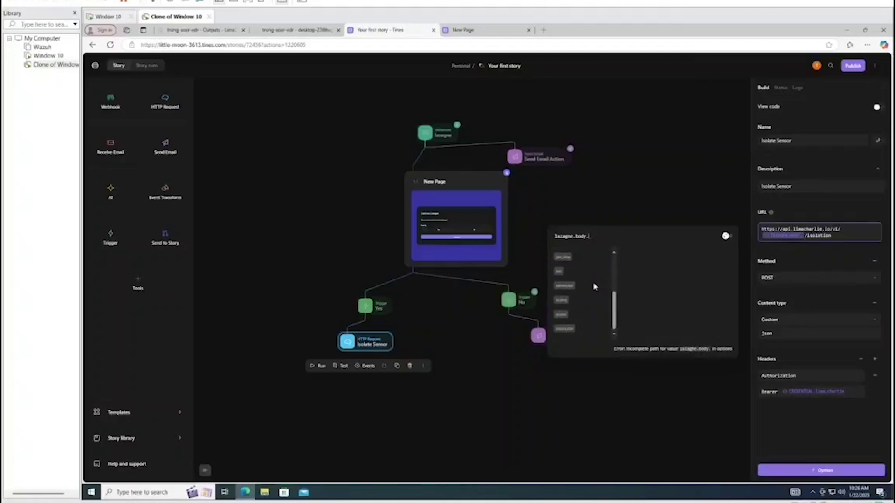
left_click(560, 302)
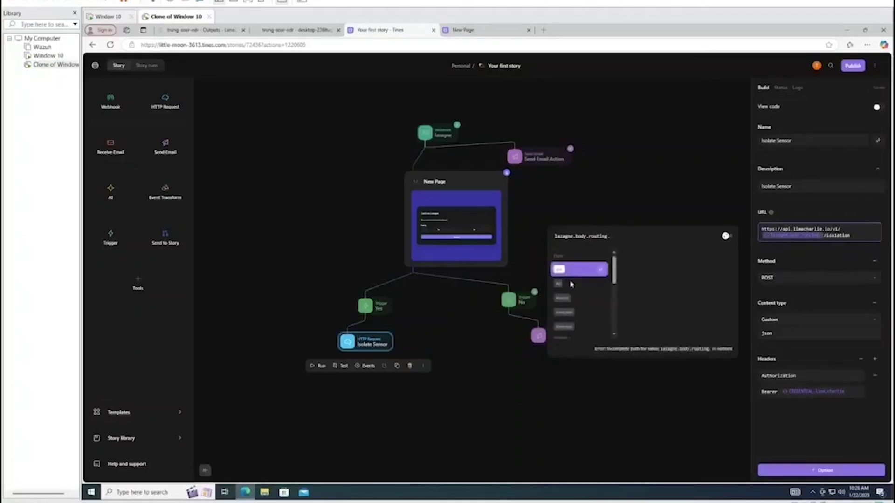
scroll(582, 285, "down", 5)
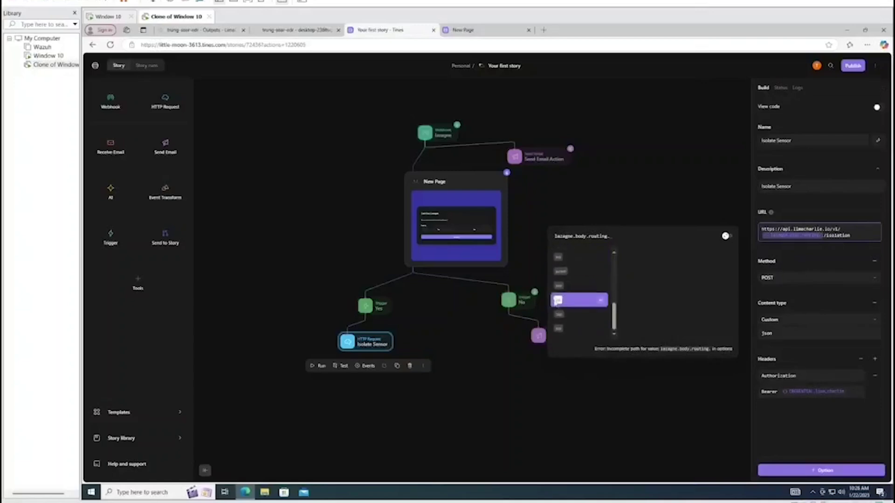
left_click(557, 304)
type(".")
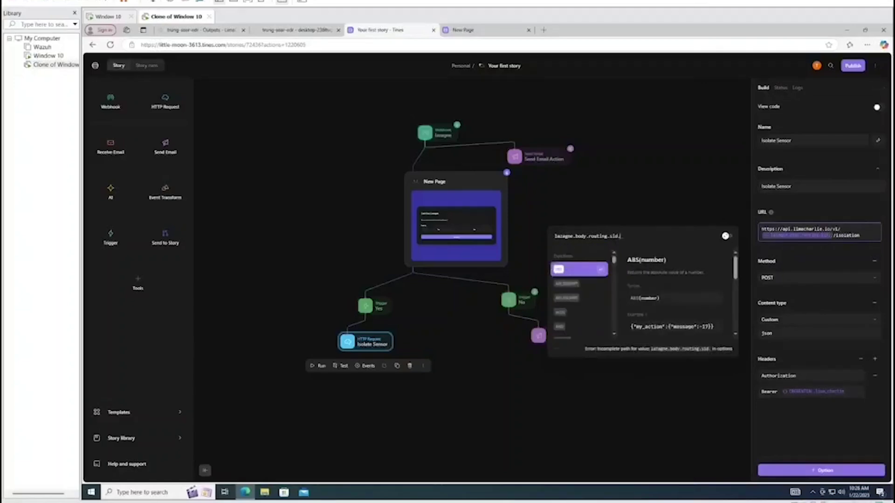
key("Down")
key("Down")
key("Down")
key("Down")
key("Down")
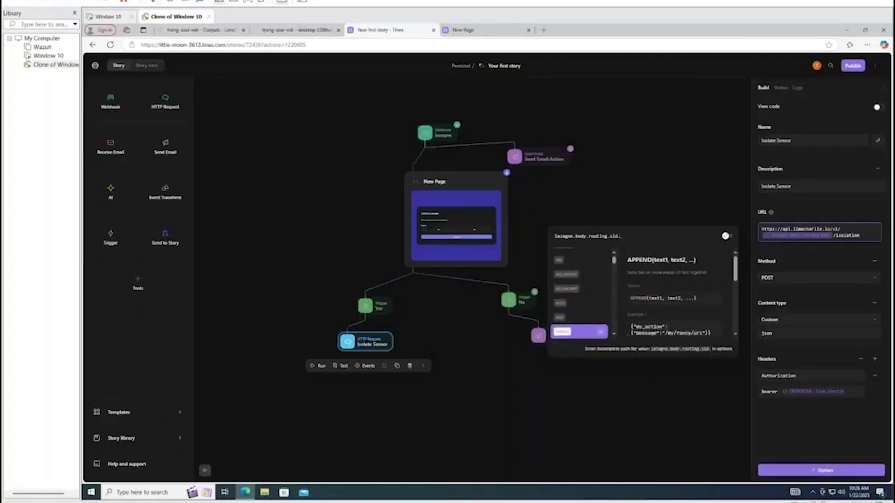
key("BackSpace")
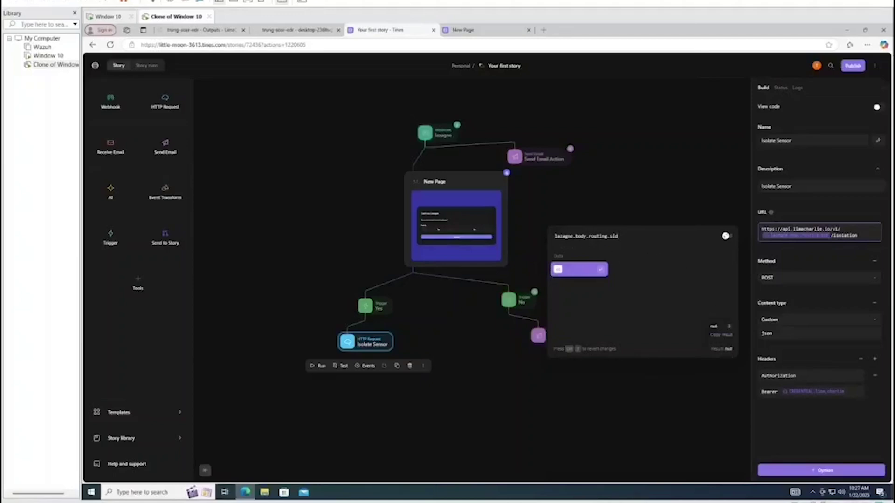
triple_click(727, 349)
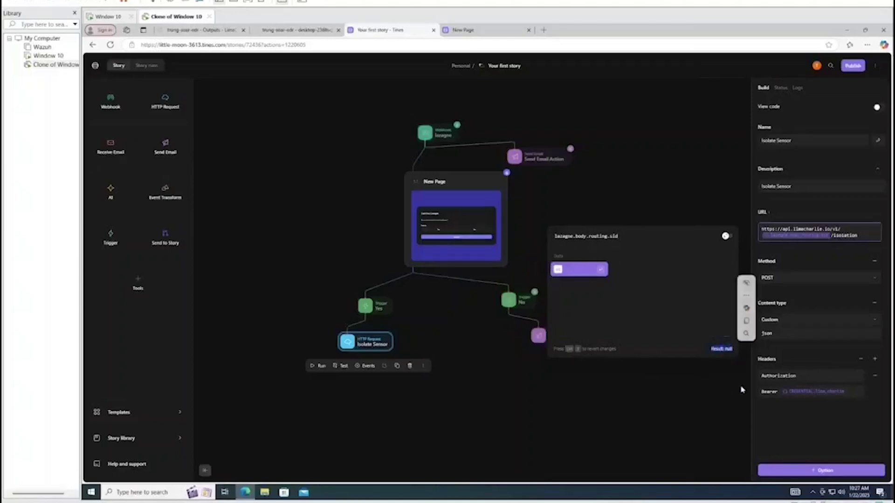
left_click(708, 382)
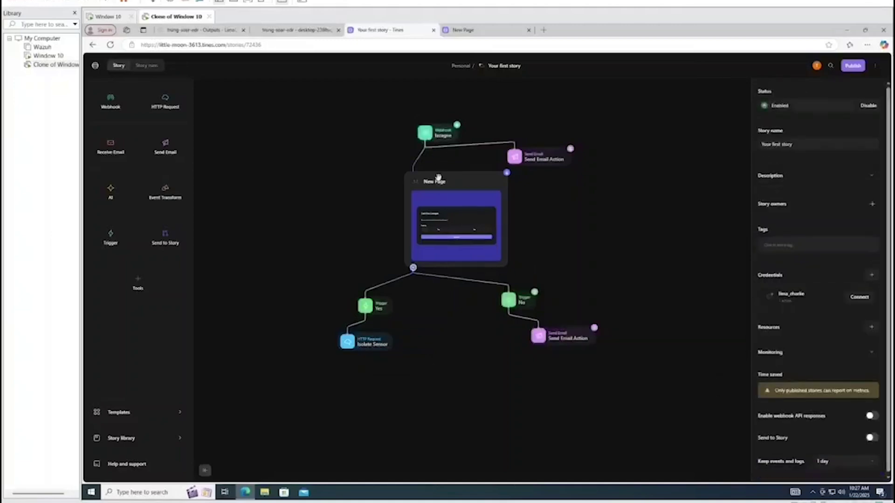
Re-emit an event from the New Page's event list, selecting event 896475716
left_click(438, 177)
left_click(443, 282)
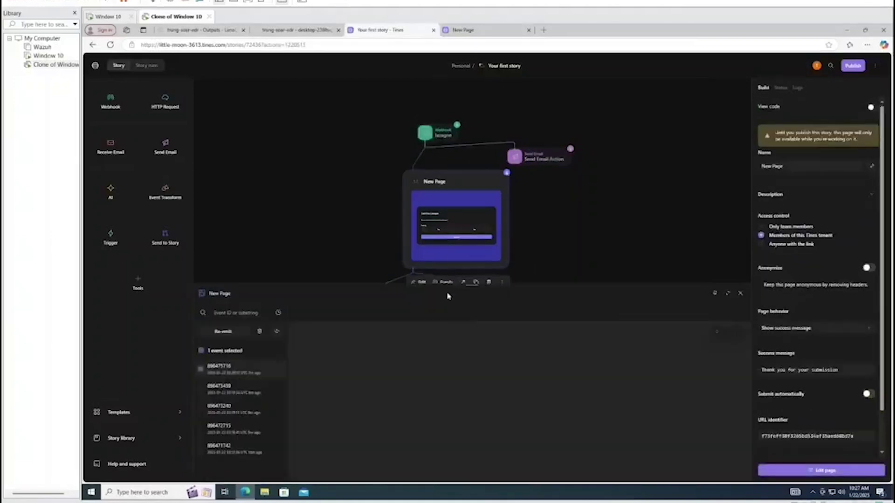
left_click(229, 334)
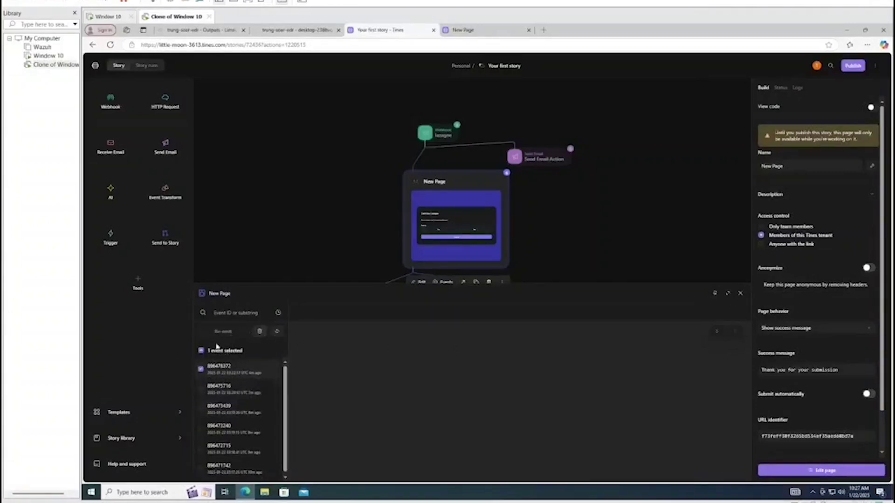
left_click(201, 389)
left_click(201, 369)
left_click(200, 389)
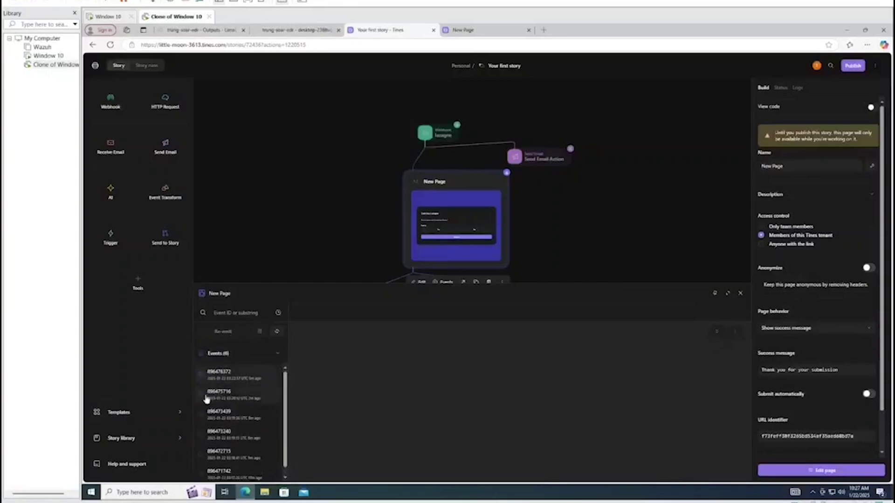
left_click(201, 389)
left_click(202, 370)
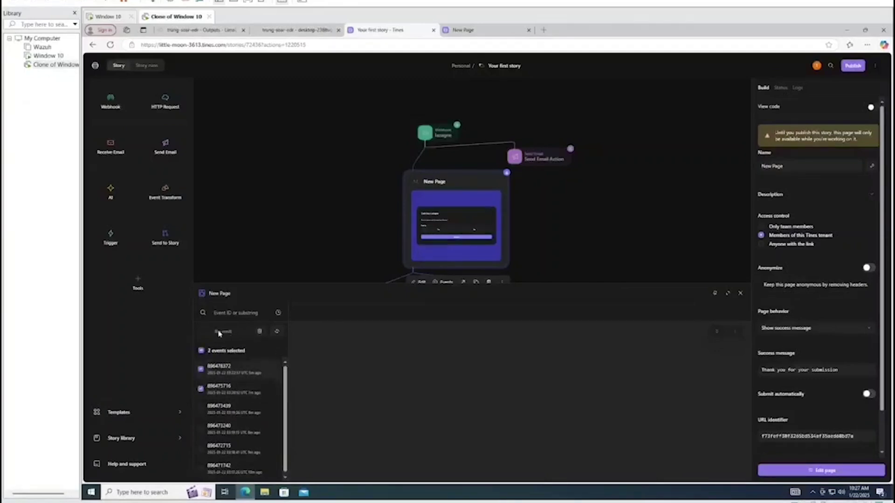
Close the New Page events and bring up the lazagne webhook's event list
left_click(740, 293)
left_click(432, 140)
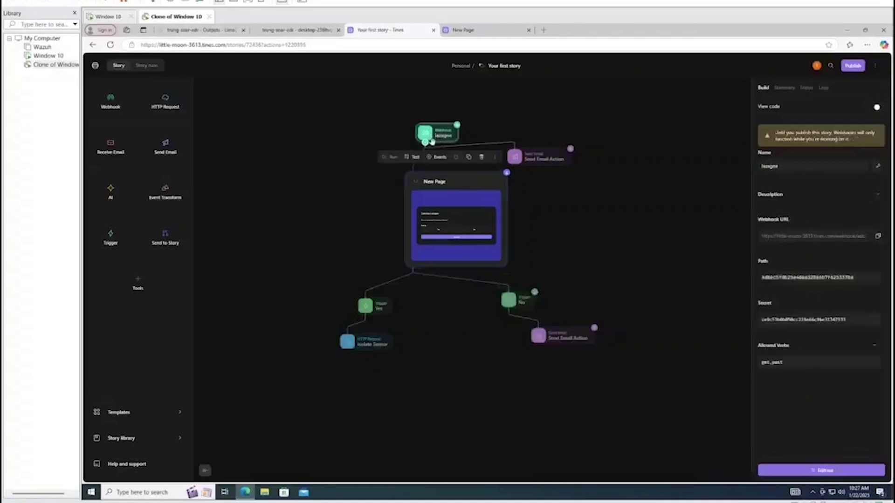
left_click(435, 157)
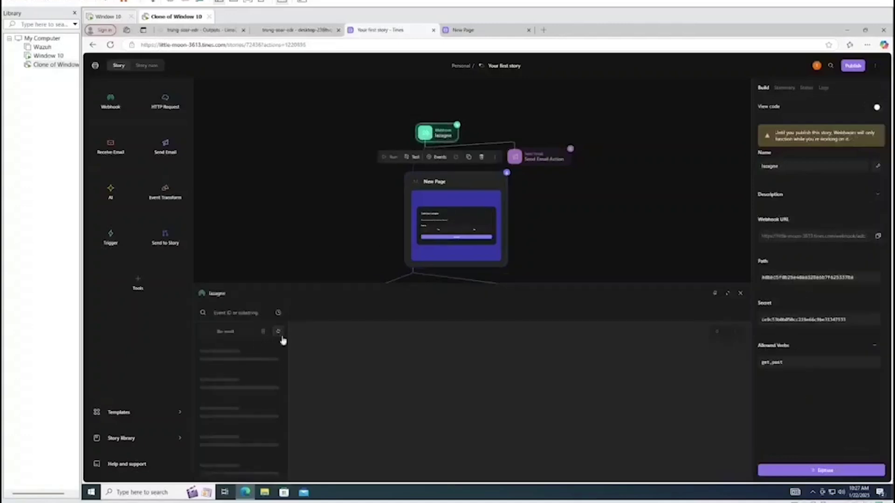
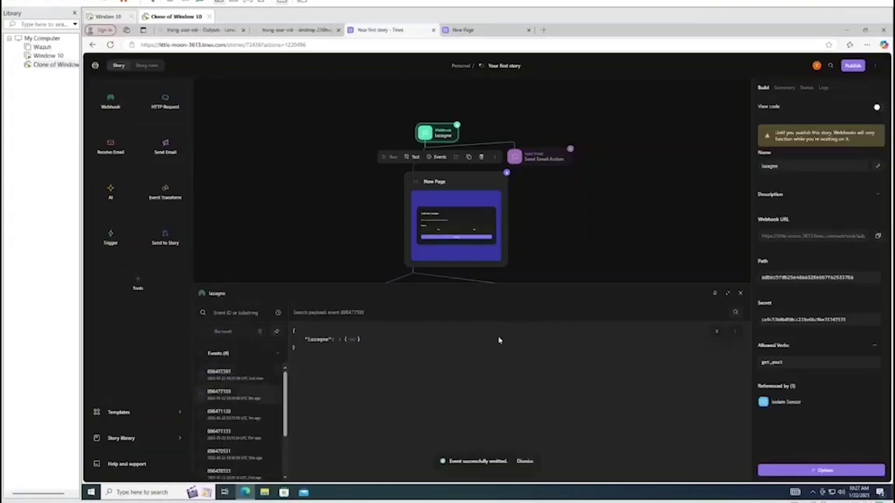
Switch from the lazagne webhook's events to the New Page action's events
left_click(740, 293)
left_click(463, 186)
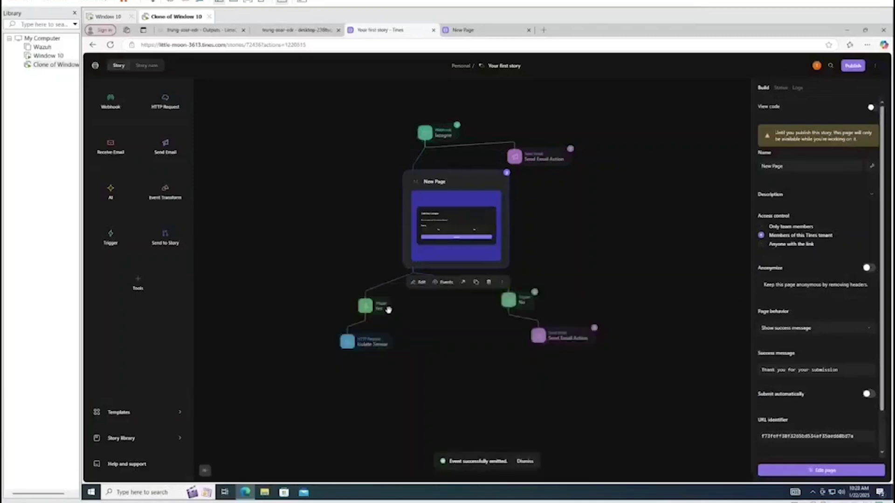
Answer Yes and submit the page form opened from the New Page action's latest event
left_click(373, 306)
left_click(376, 330)
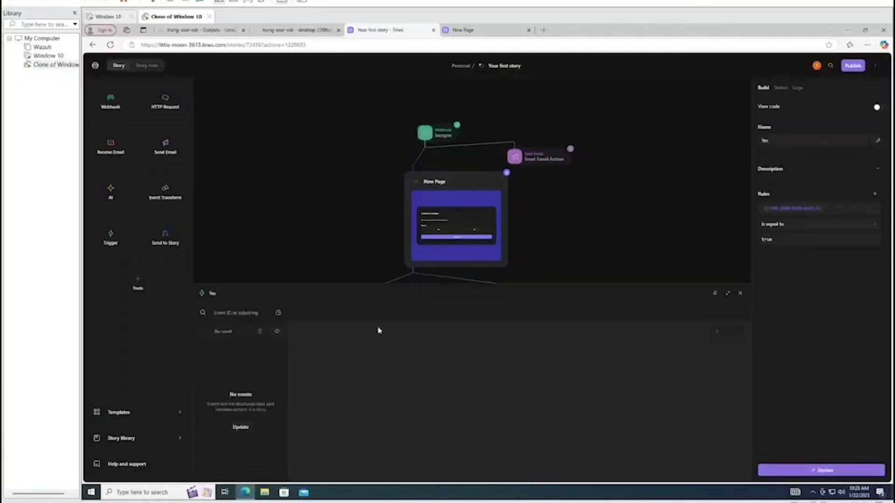
left_click(740, 293)
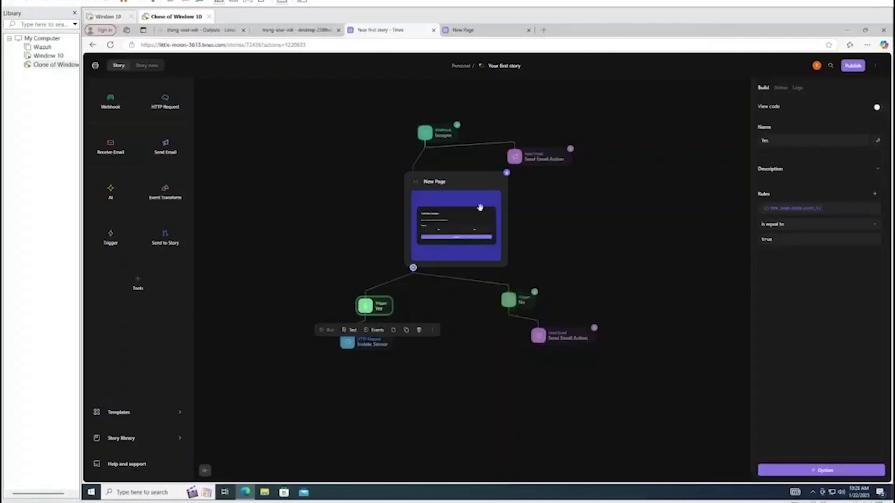
left_click(479, 205)
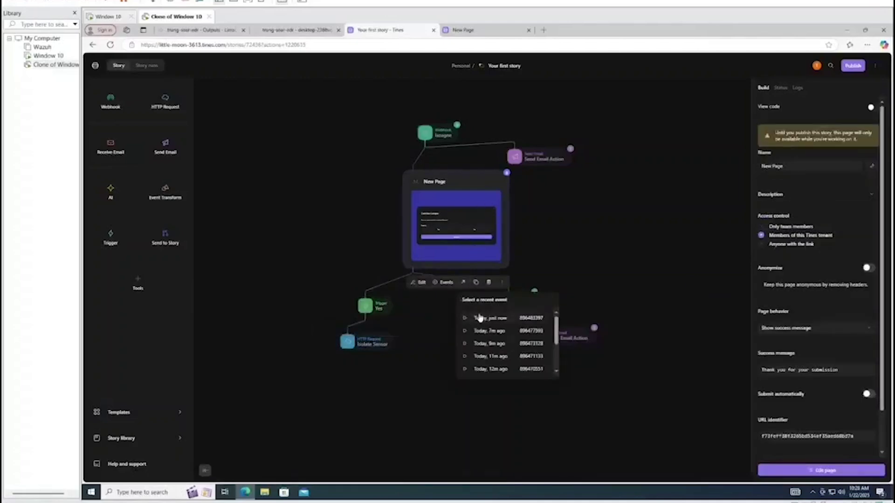
left_click(485, 318)
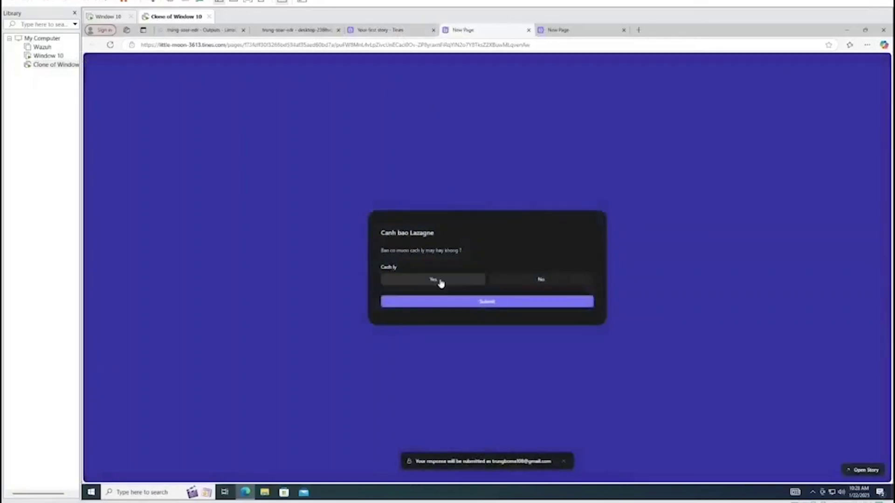
left_click(440, 282)
left_click(455, 301)
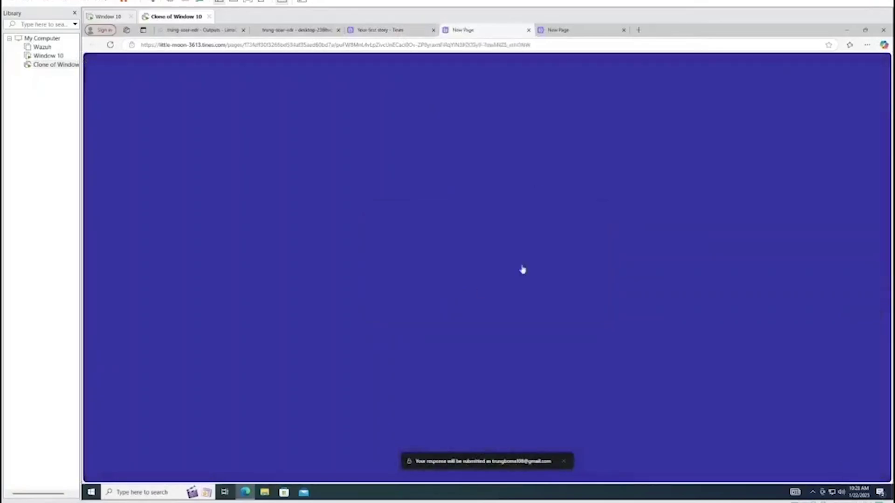
Back in the story, re-emit the new Yes event from the Yes trigger's Events list
left_click(374, 29)
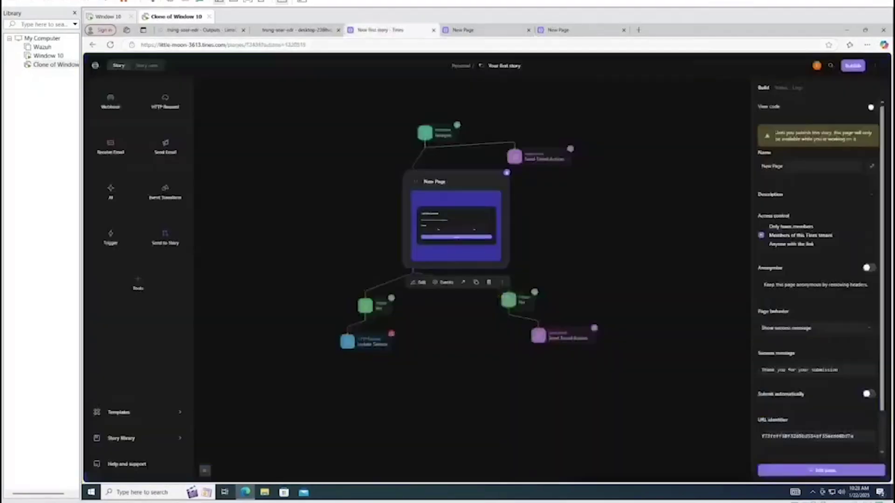
left_click(447, 304)
left_click(385, 306)
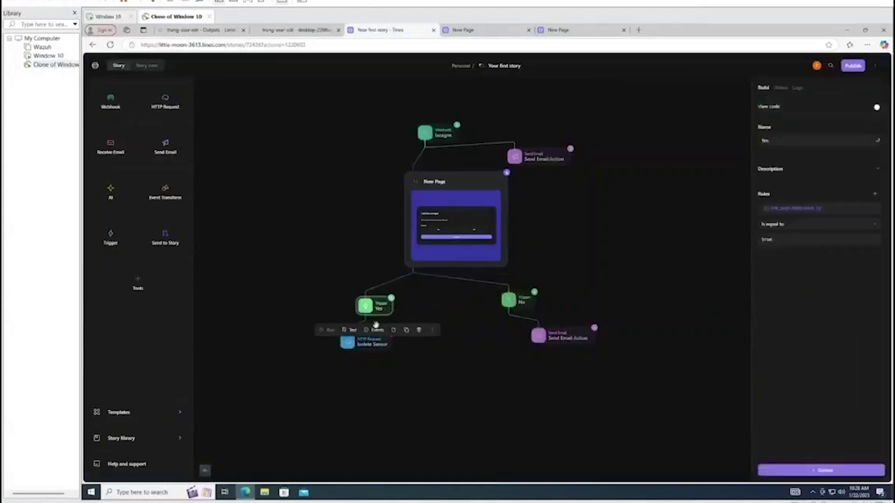
left_click(377, 331)
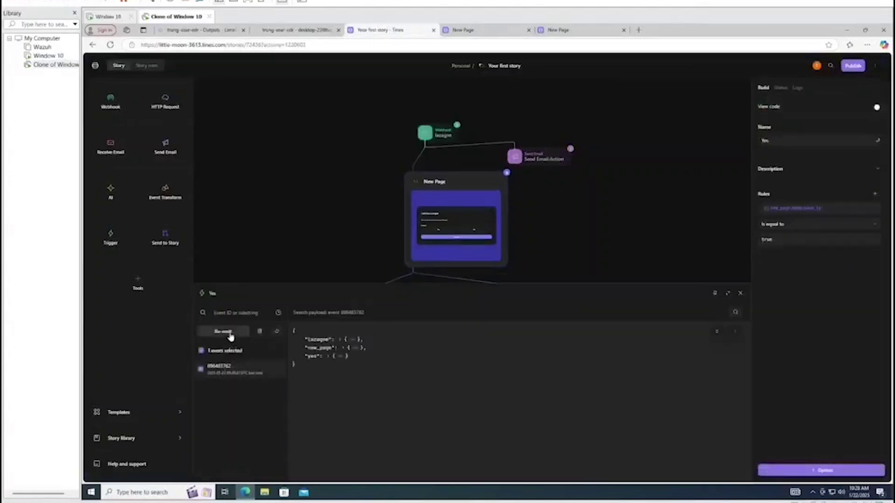
left_click(222, 331)
left_click(739, 293)
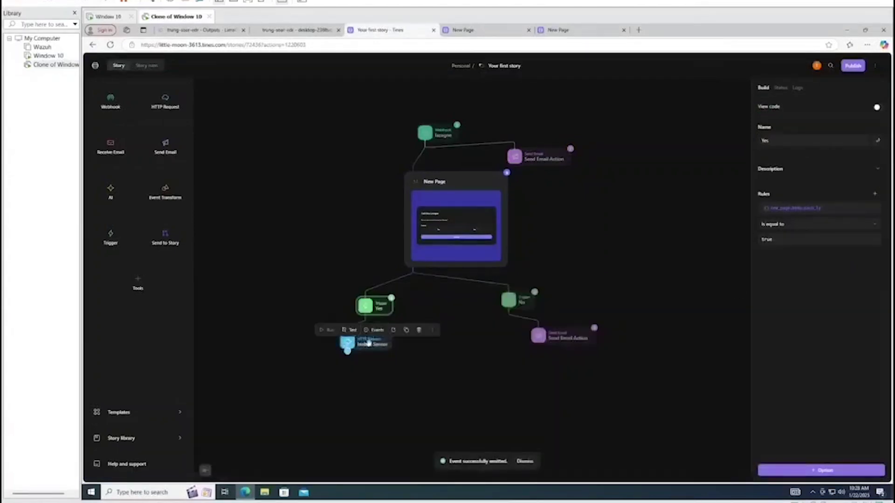
left_click(354, 340)
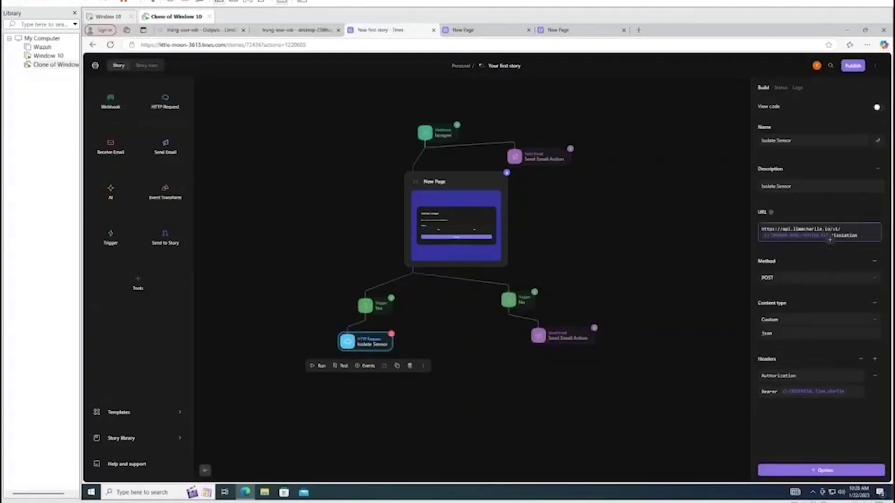
Set the URL's sensor-ID pill to lazagne.body.routing.sid, removing the stray trailing dot
key("BackSpace")
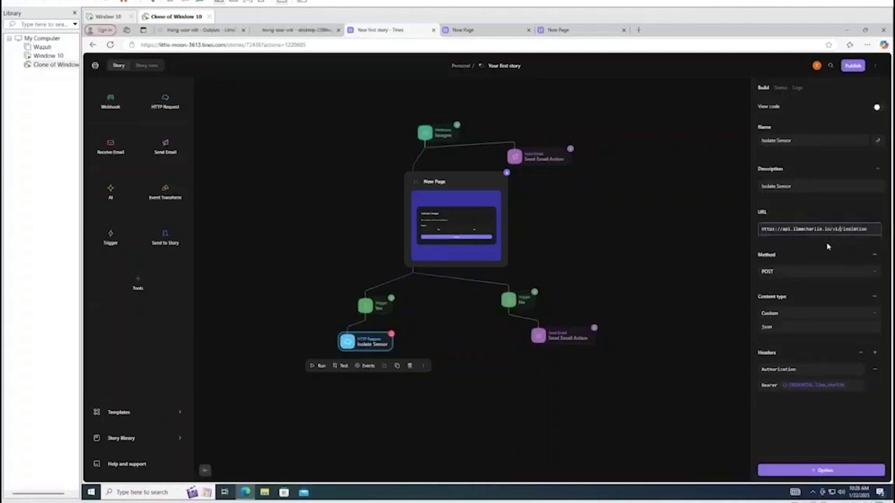
type("<<")
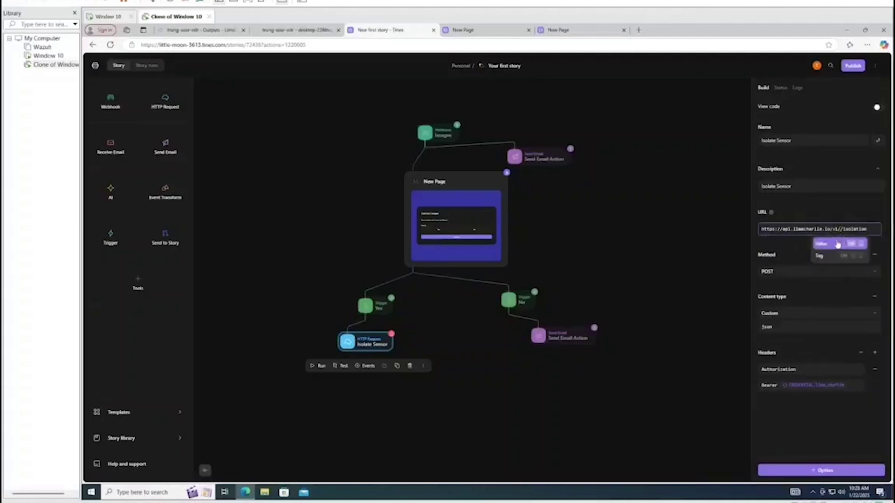
left_click(814, 257)
left_click(570, 282)
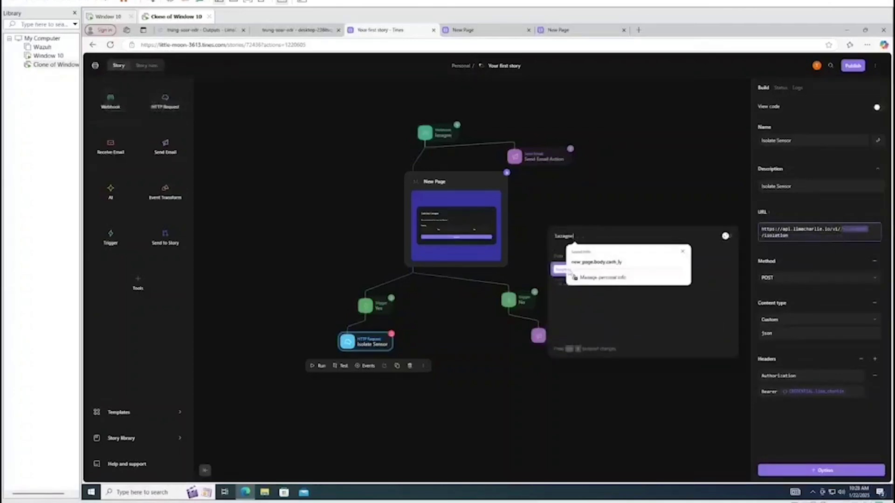
type(".body")
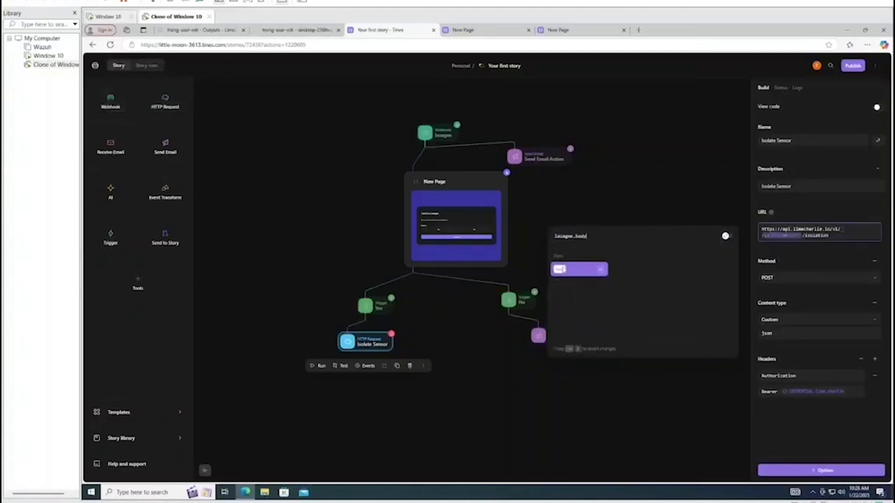
type(".")
type("routing.")
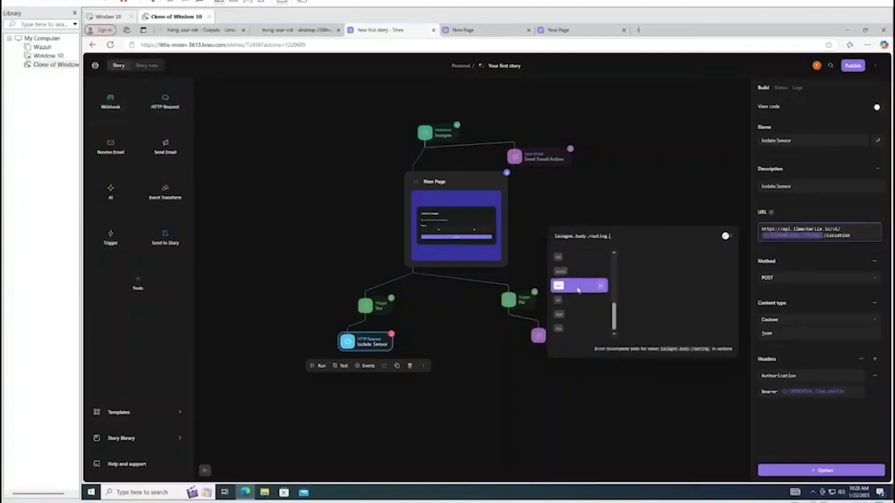
left_click(563, 301)
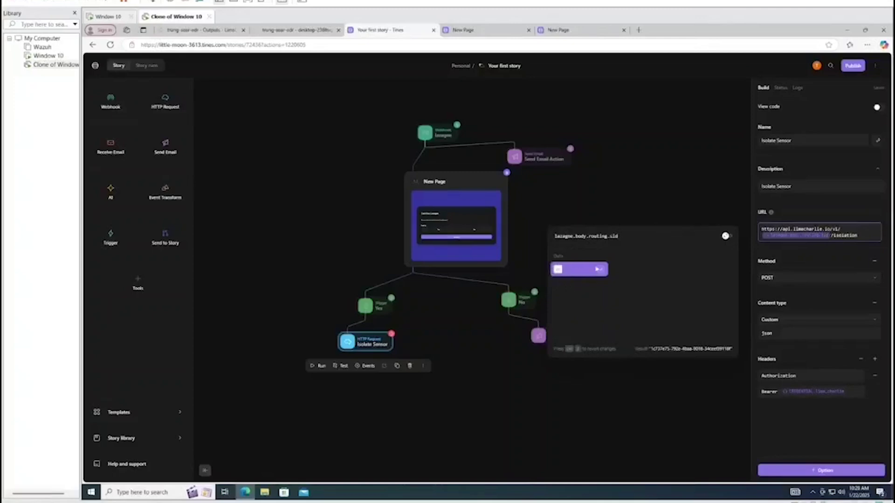
left_click_drag(650, 348, 732, 351)
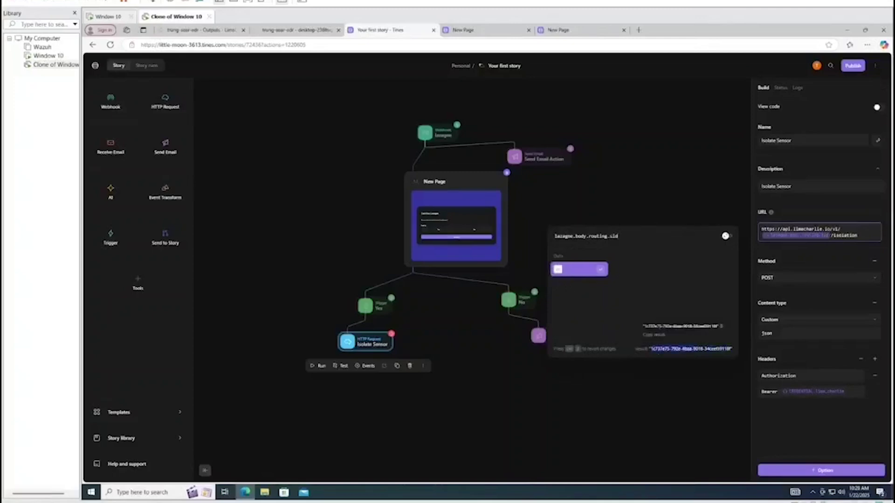
left_click(620, 237)
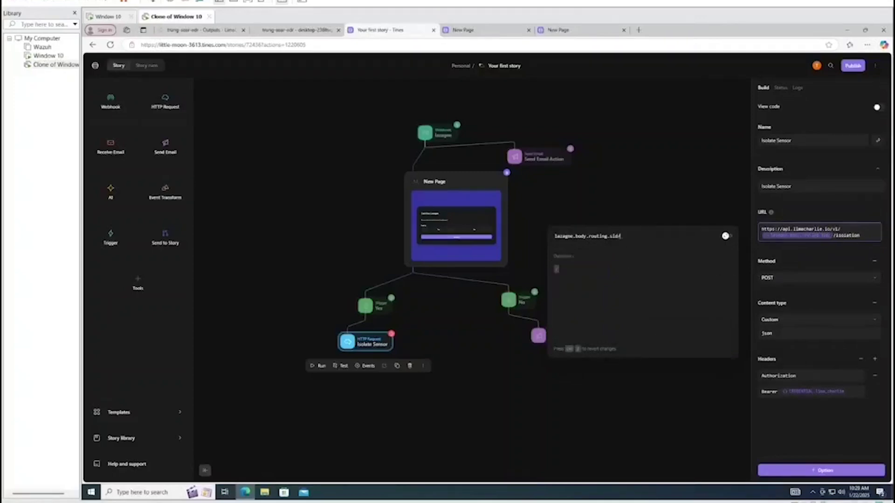
type(".")
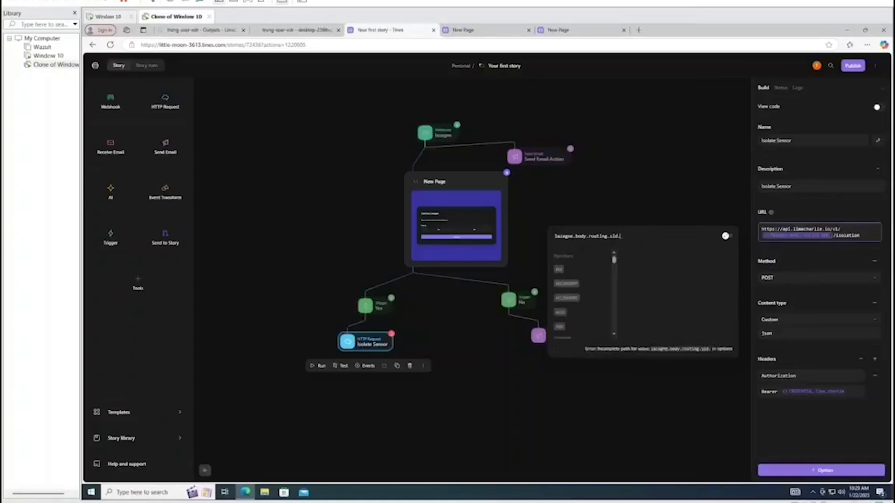
key("BackSpace")
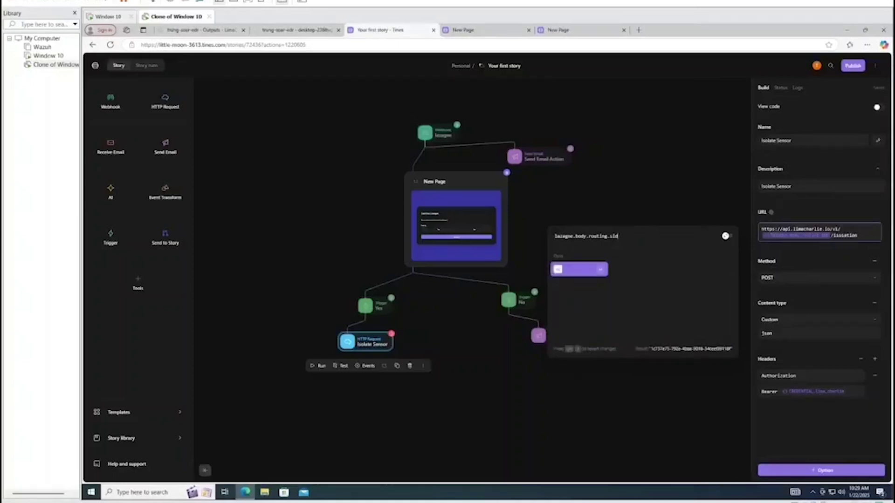
Close the expression editor and start creating a new story credential
mouse_move(689, 349)
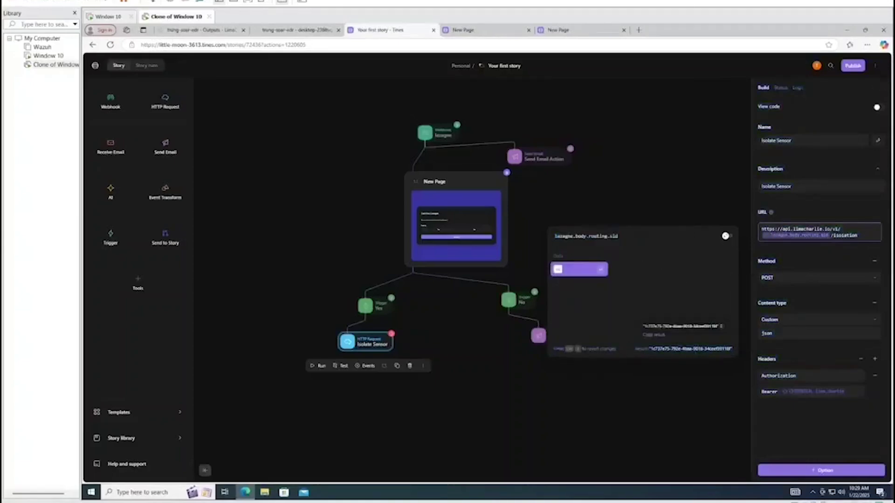
left_click(660, 372)
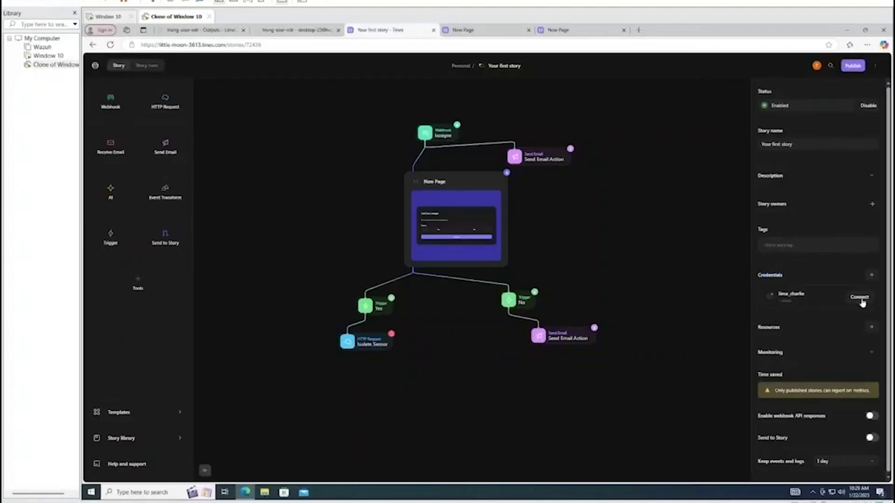
left_click(861, 299)
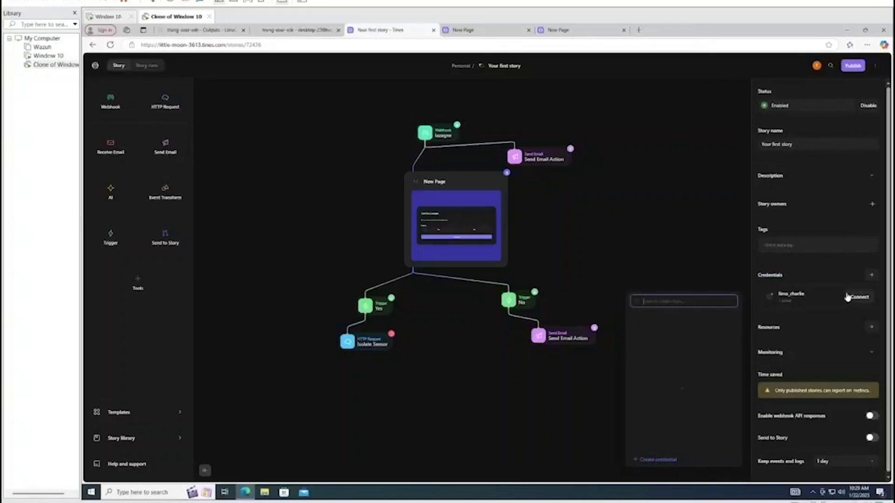
left_click(659, 460)
Name the credential lima_charlie, add a description, and switch to the LimaCharlie tab
left_click(647, 340)
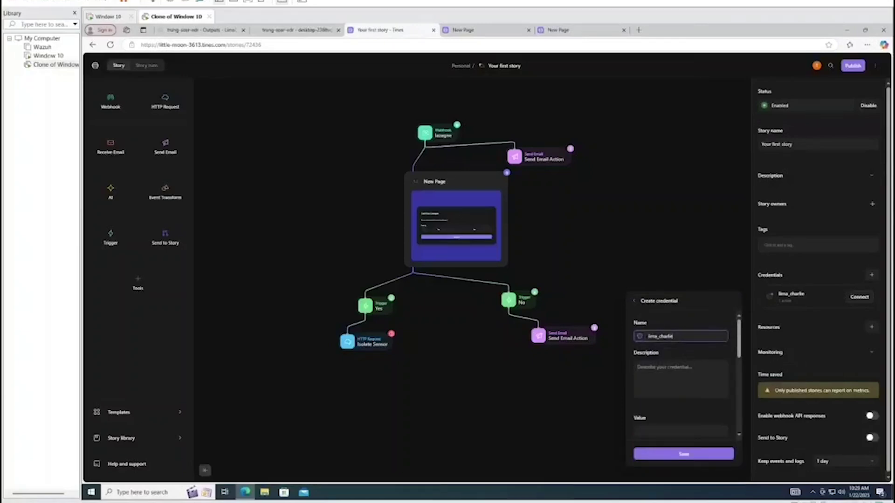
left_click(638, 367)
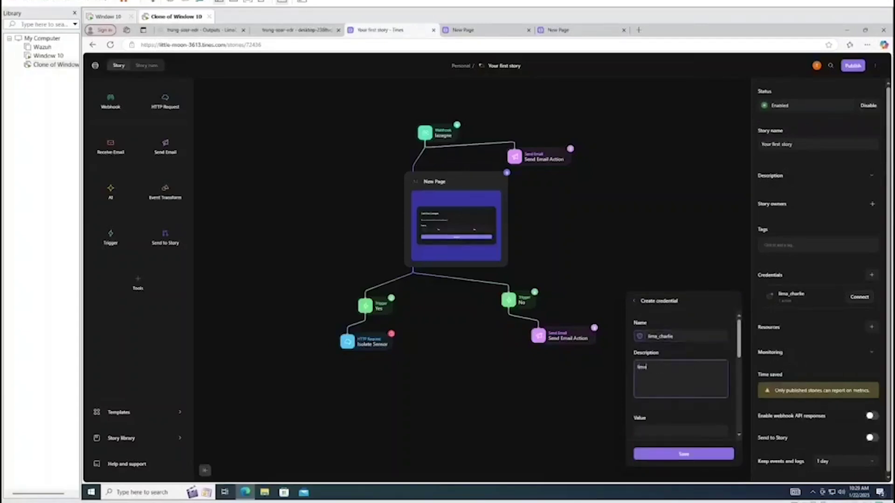
key("Tab")
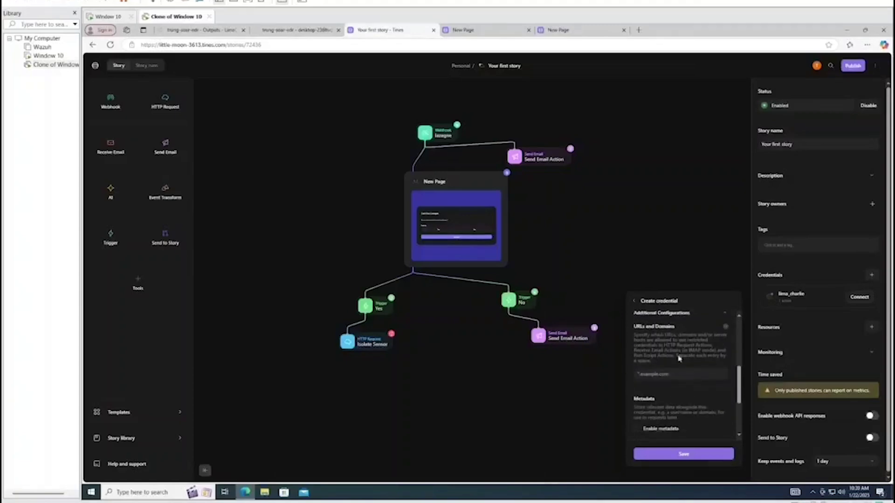
left_click(283, 30)
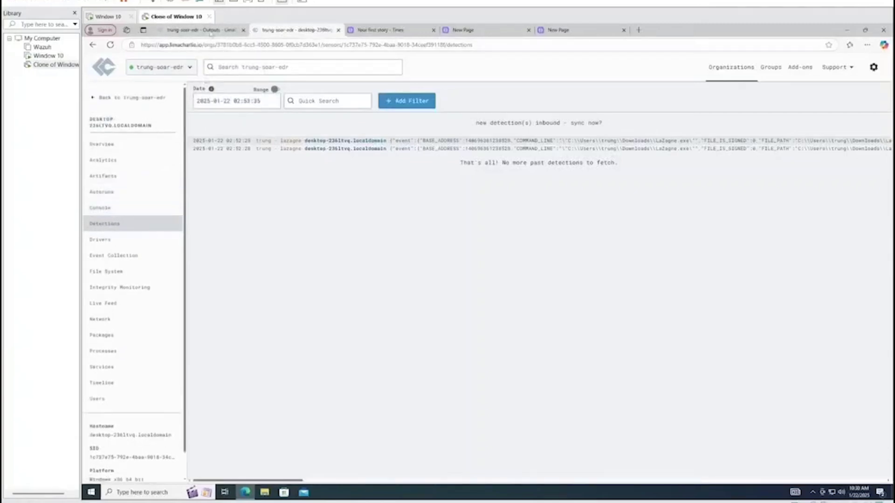
Open LimaCharlie's Access Management REST API page and reload it
left_click(211, 30)
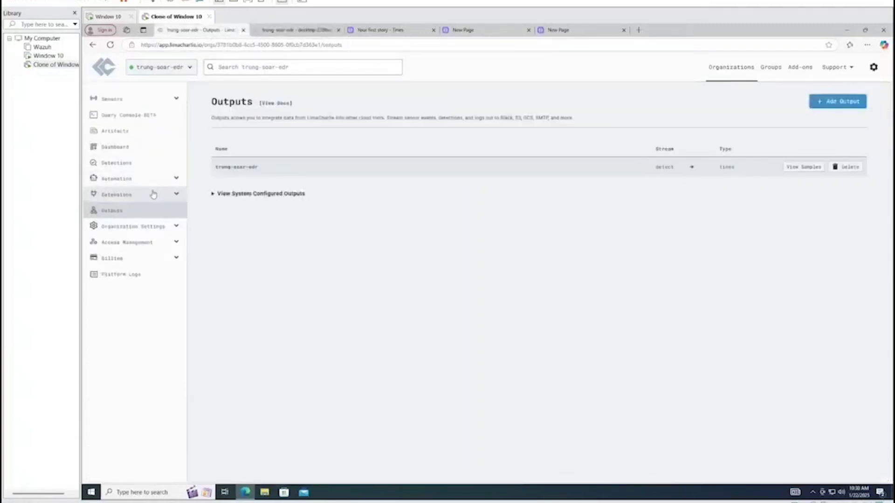
left_click(162, 242)
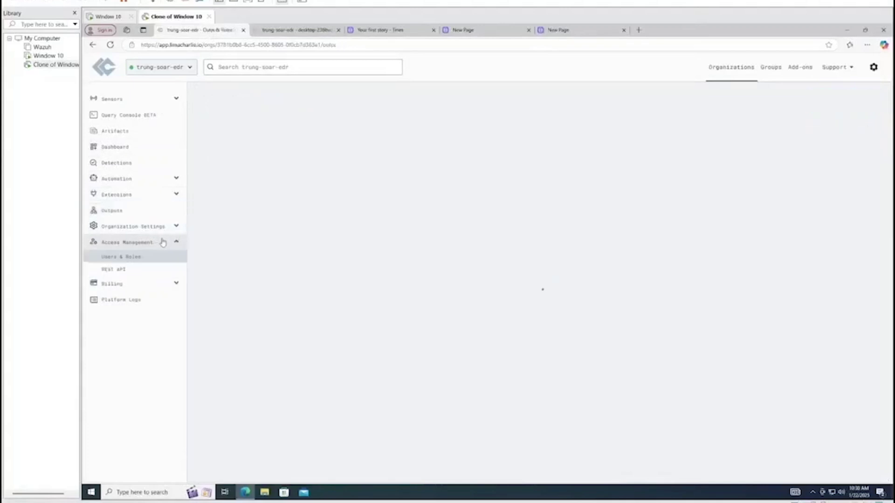
left_click(115, 270)
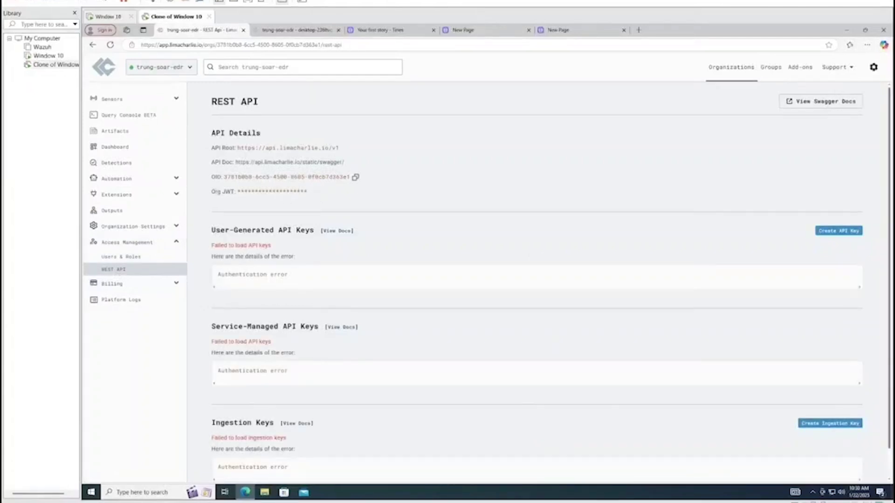
scroll(280, 188, "down", 1)
scroll(261, 189, "up", 1)
left_click_drag(213, 195, 233, 191)
left_click(224, 193)
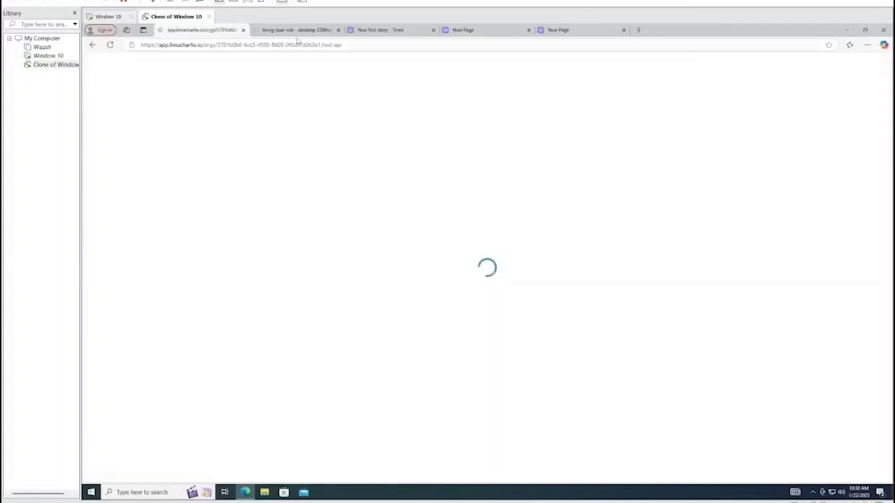
Copy the Org JWT to the clipboard and switch to the Window 10 VM
left_click(293, 30)
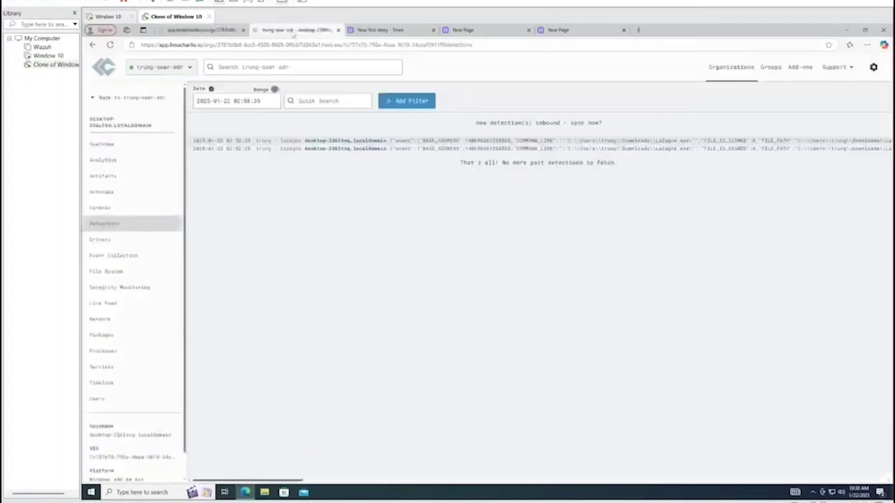
left_click(200, 30)
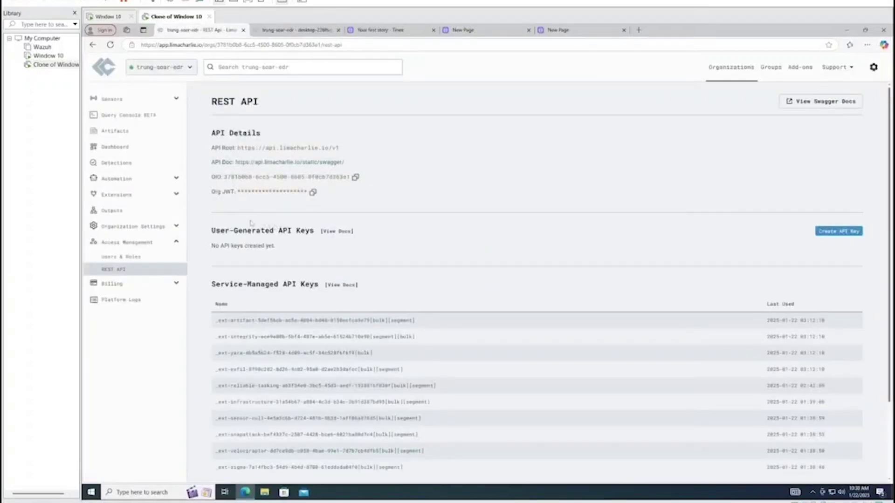
left_click(312, 193)
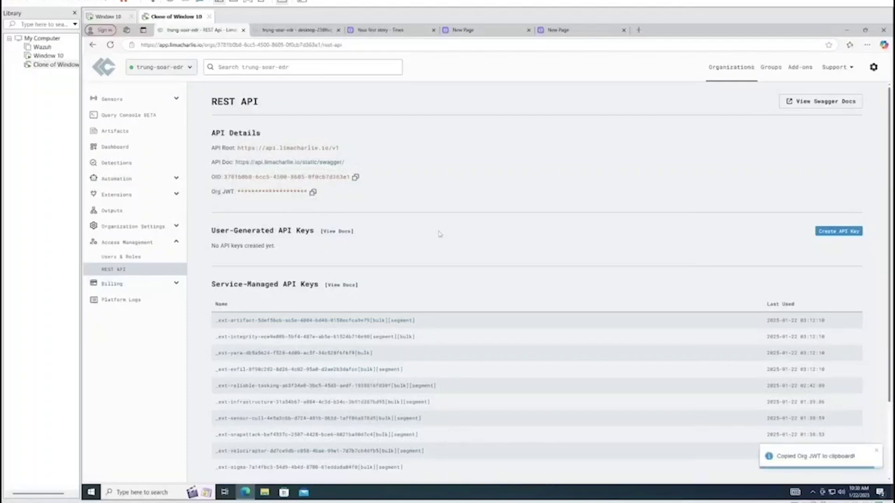
left_click(47, 56)
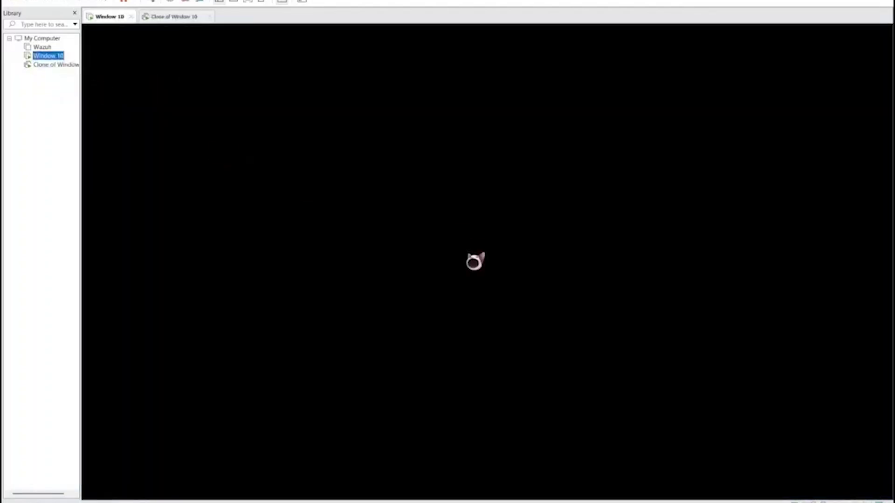
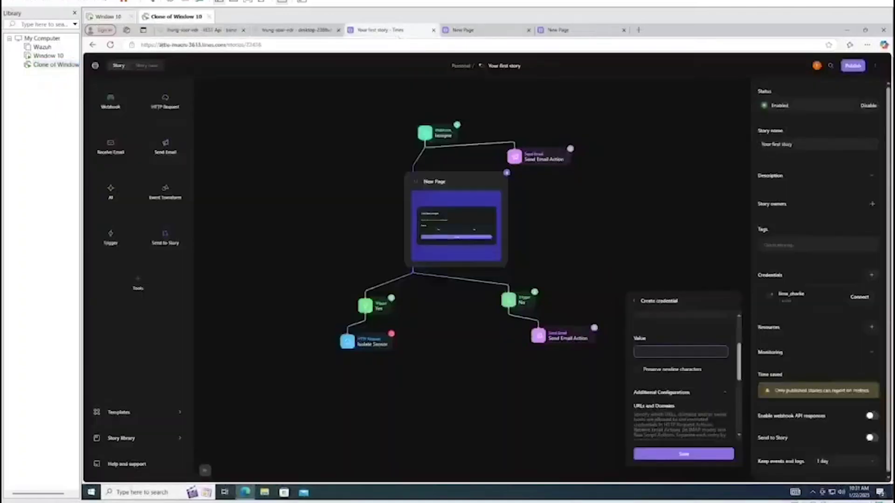
Paste the copied LimaCharlie Org JWT as the lima_charlie credential's value
right_click(664, 352)
left_click(694, 278)
scroll(710, 378, "down", 1)
scroll(710, 378, "down", 1)
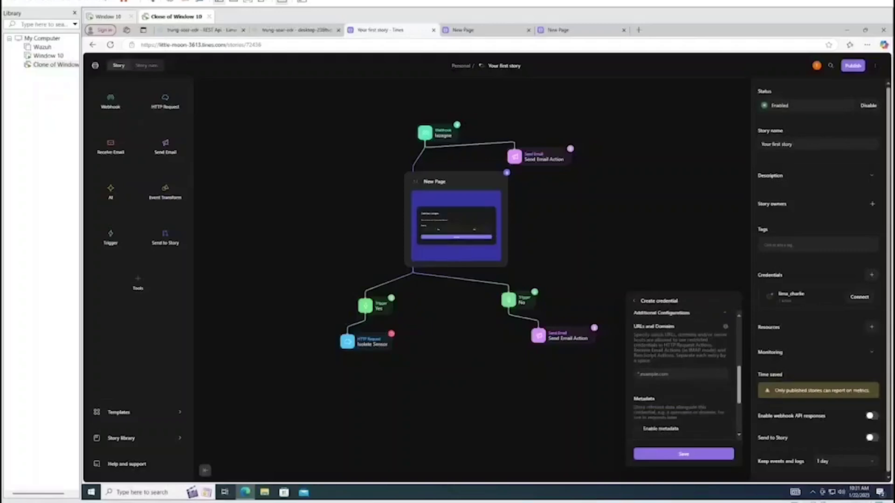
Limit allowed domains to *.limacharlie, save the credential, and select the New Page action
left_click(658, 374)
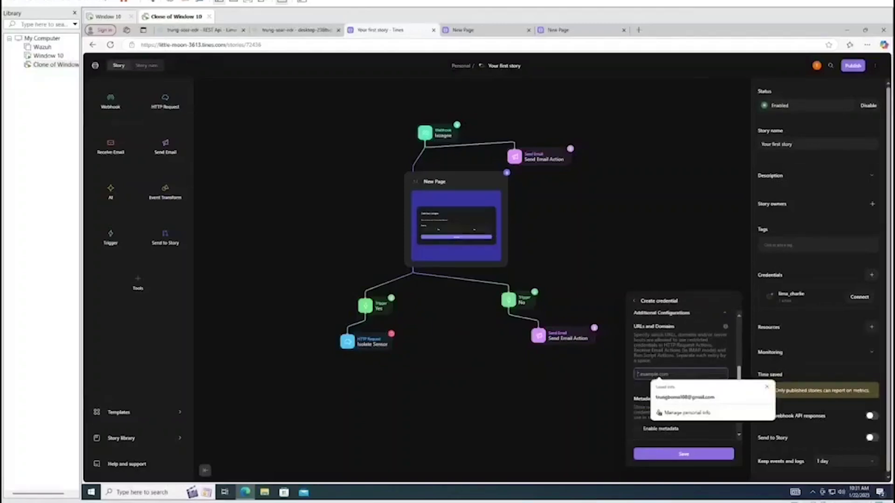
type("1")
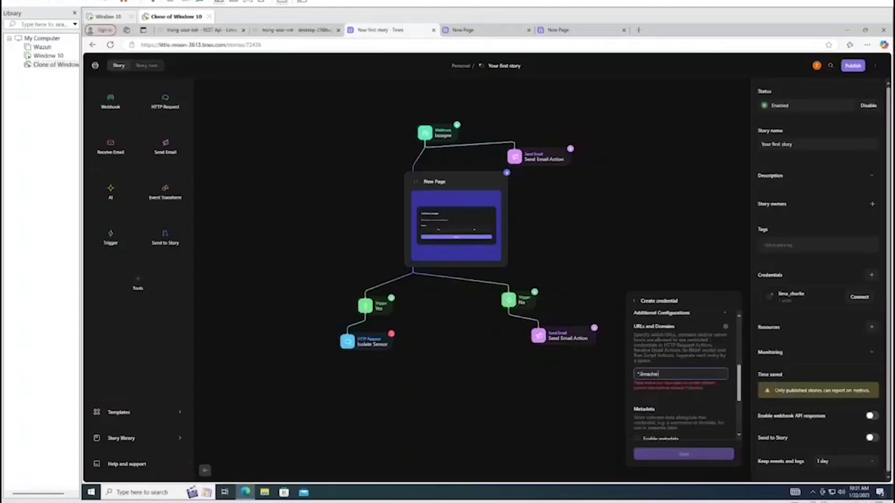
type(".io")
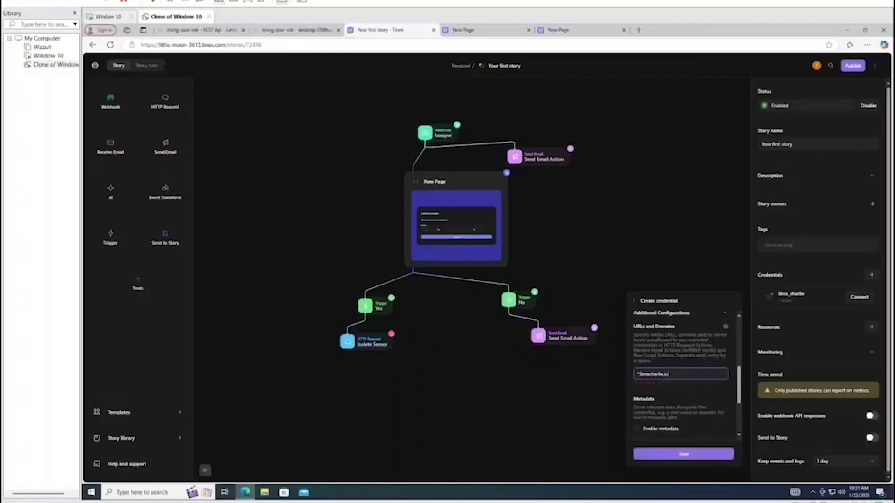
scroll(683, 373, "down", 3)
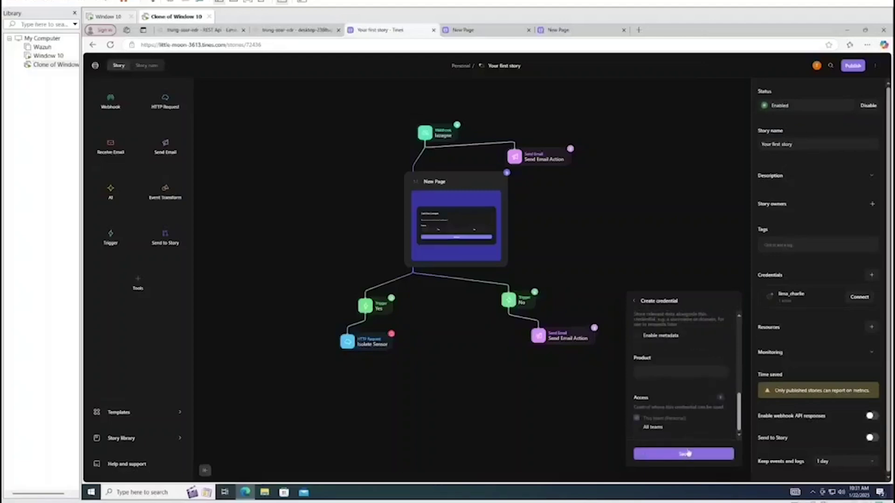
left_click(689, 455)
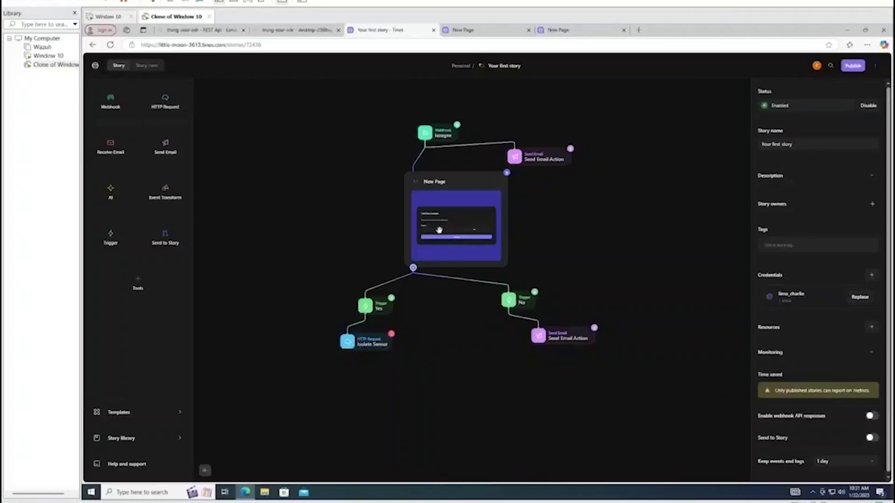
left_click(439, 230)
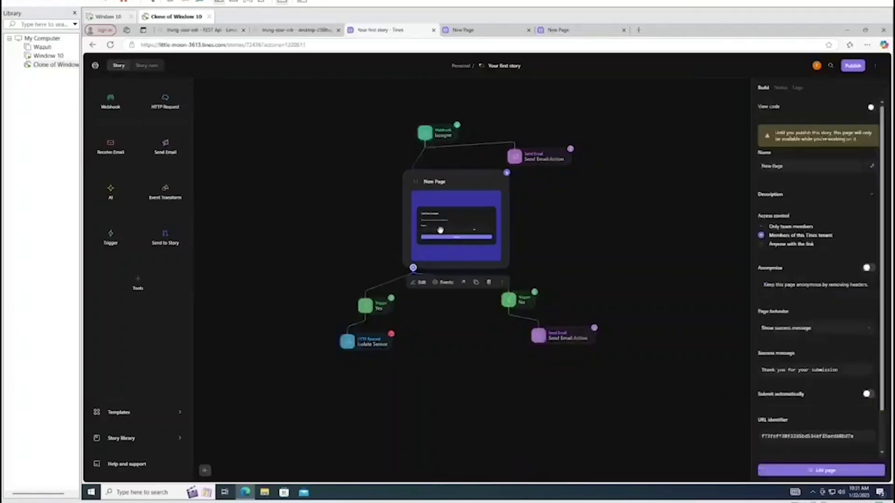
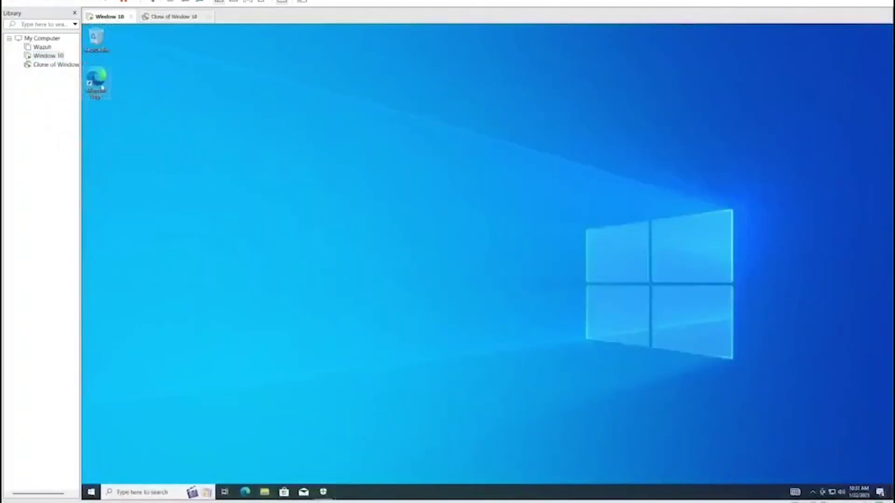
Open Edge on Windows 10 and search vfvfv to confirm Bing loads, then return to the Clone VM
double_click(96, 81)
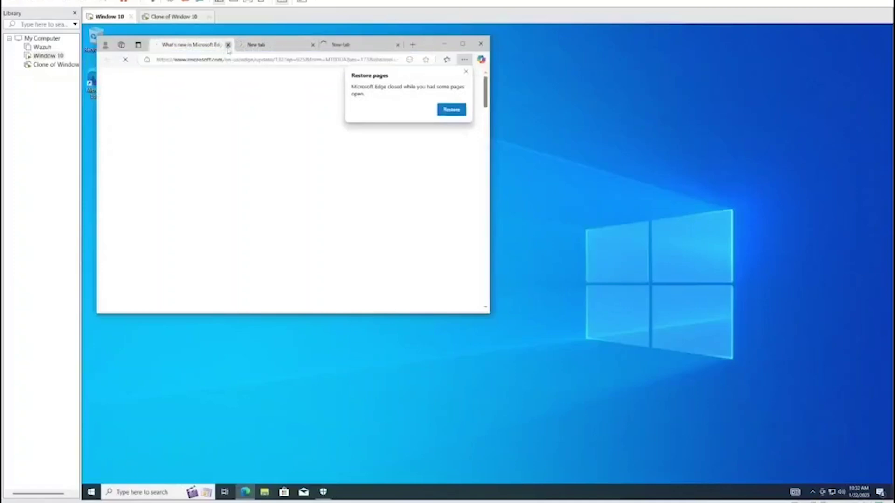
left_click(228, 44)
left_click(228, 45)
type("vfvfv")
key("Return")
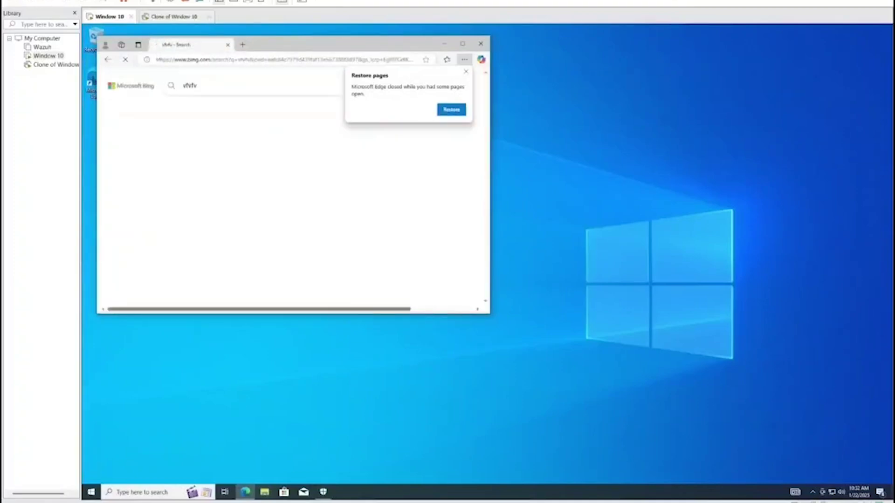
left_click(444, 44)
left_click(55, 65)
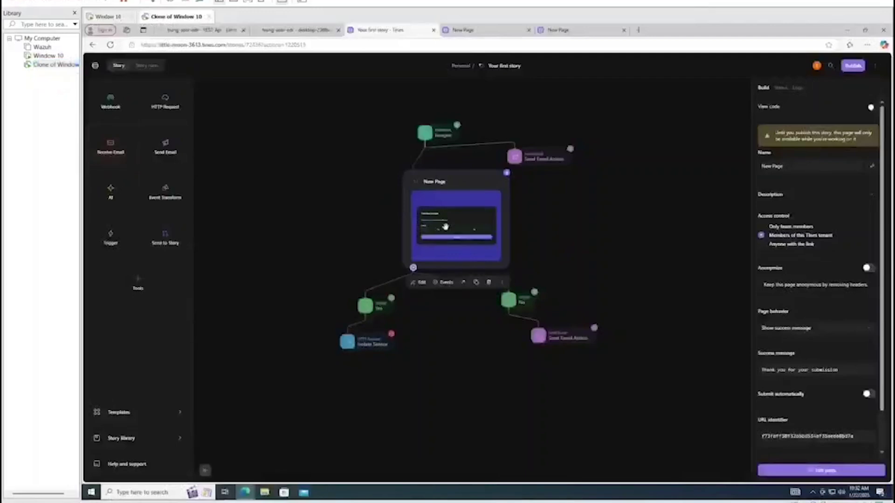
Re-emit the latest events on the lazagne Webhook and the New Page step
left_click(425, 133)
left_click(438, 156)
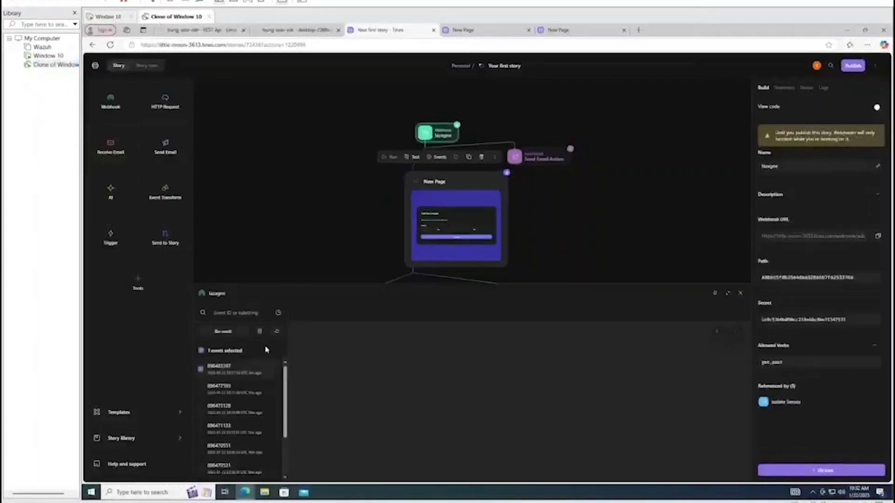
left_click(225, 333)
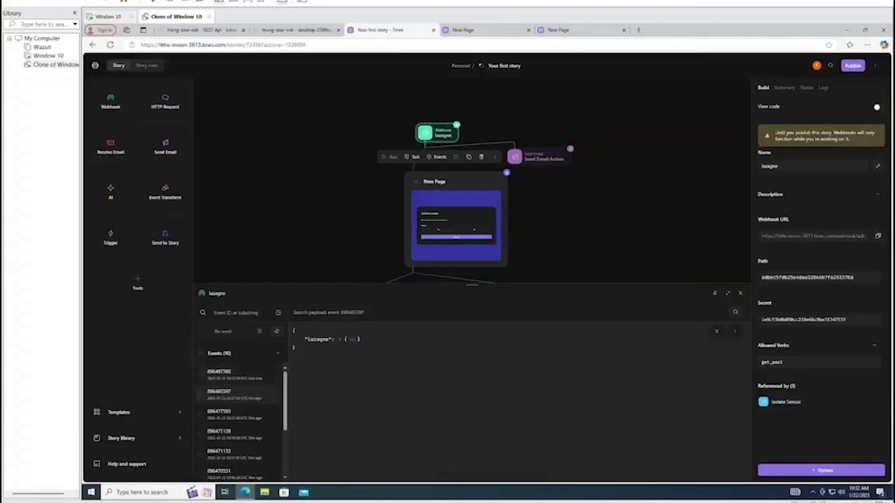
left_click(740, 294)
left_click(516, 157)
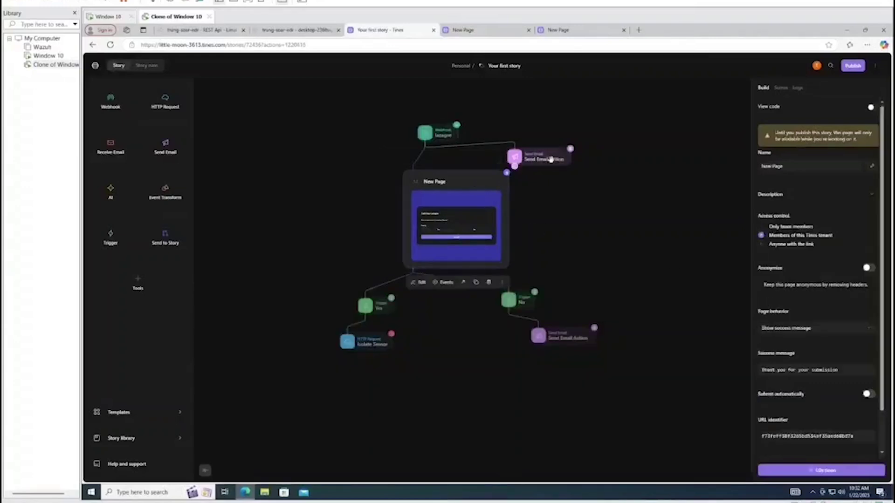
left_click(457, 224)
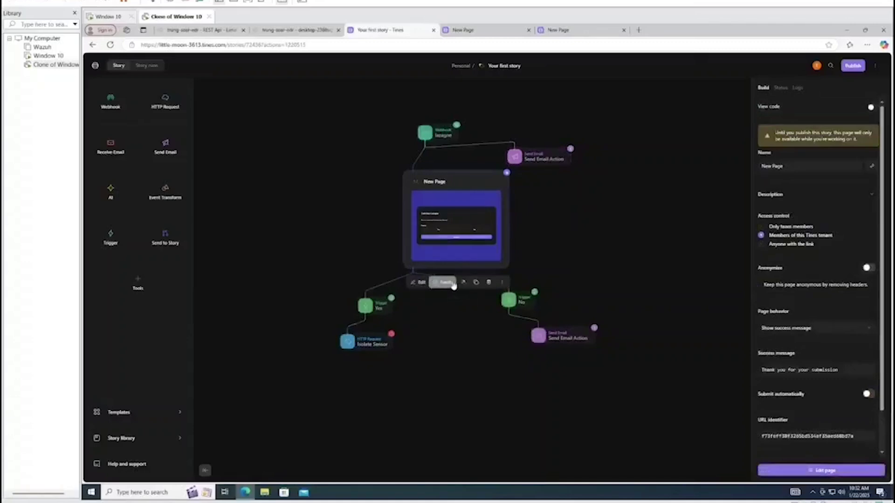
left_click(441, 282)
left_click(661, 324)
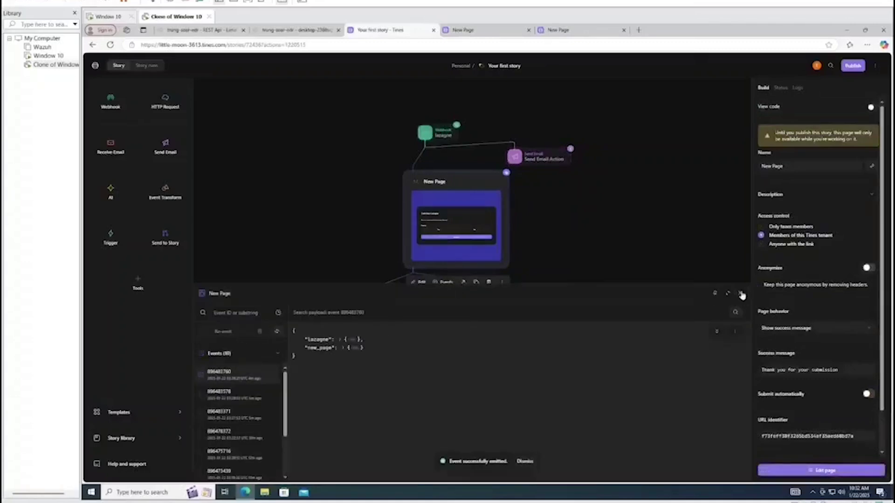
left_click(740, 293)
left_click(447, 332)
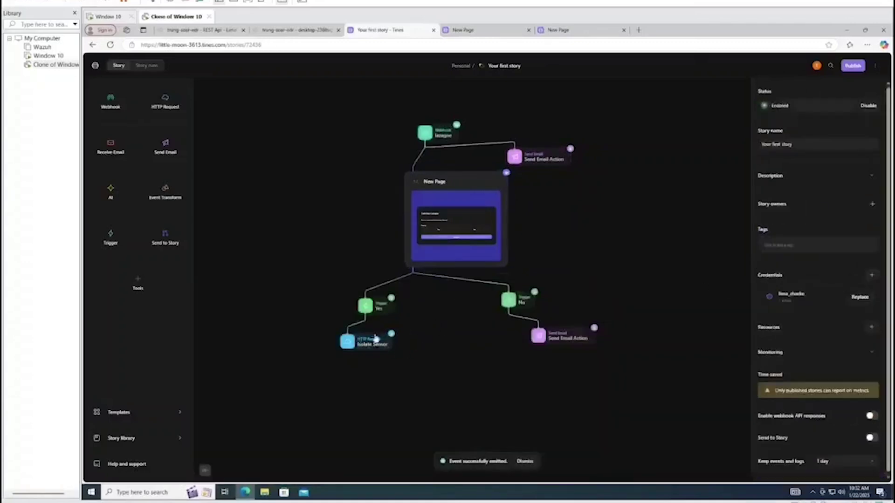
Inspect the Yes trigger and Isolate Sensor logs and events, confirming isolate_sensor returned status 200
left_click(366, 306)
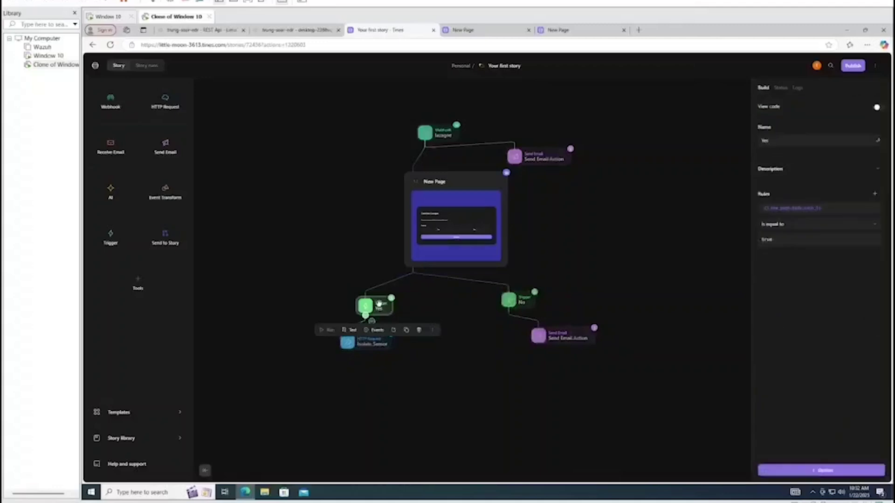
left_click(351, 343)
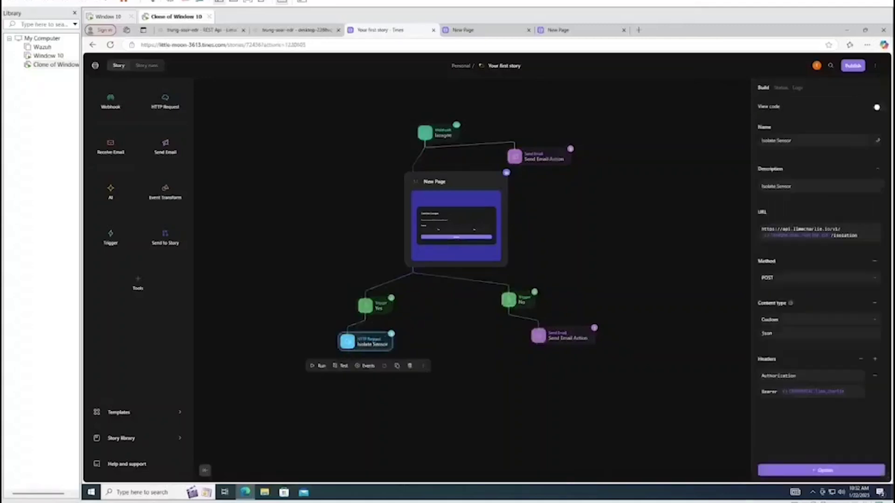
left_click(782, 88)
left_click(797, 88)
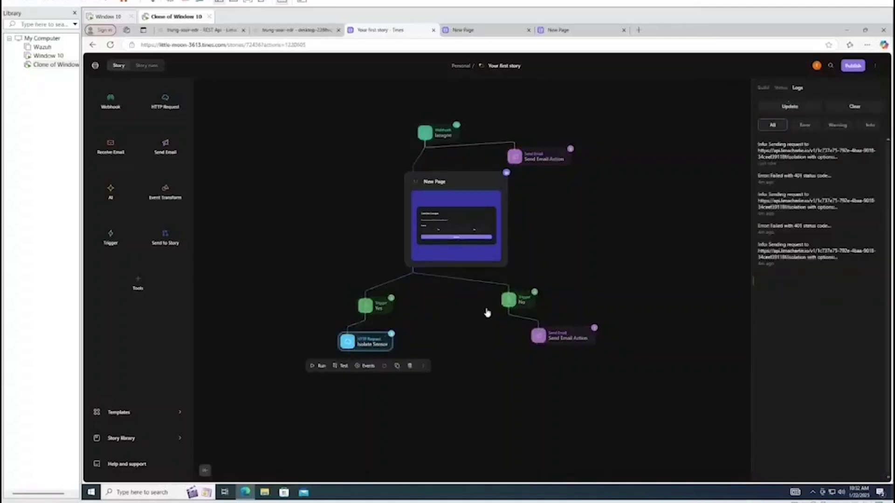
left_click(365, 367)
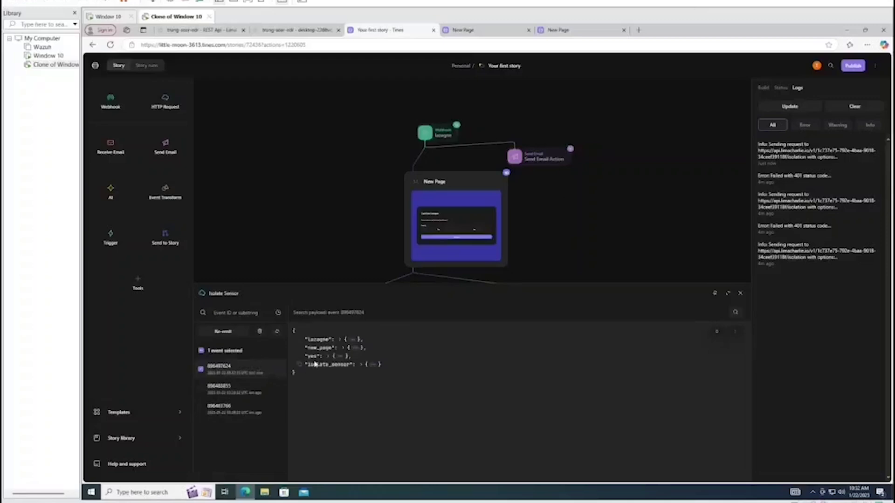
left_click(374, 365)
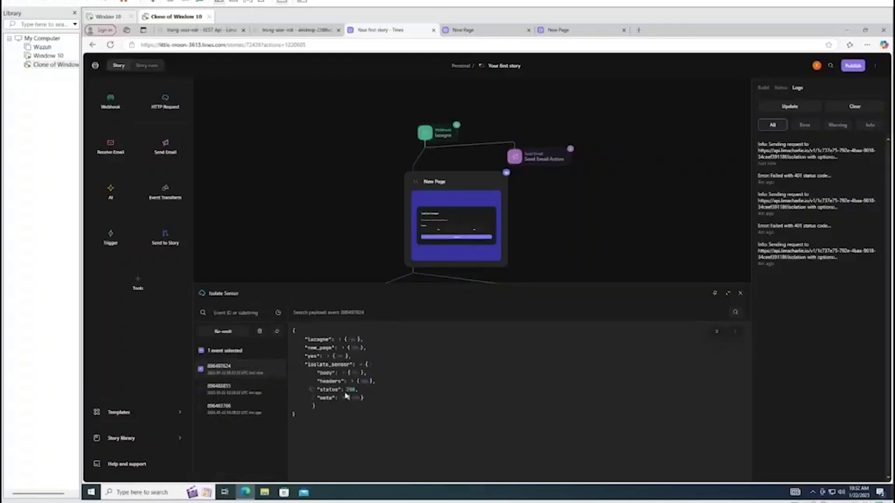
left_click(739, 293)
left_click(413, 266)
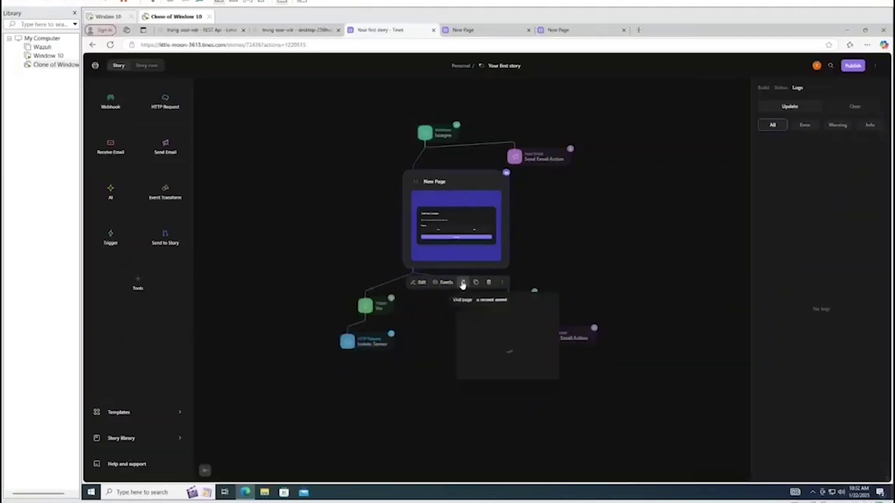
Open the Canh bao Lazagne form from the newest New Page event and submit Yes, then return to the Your first story tab
left_click(515, 315)
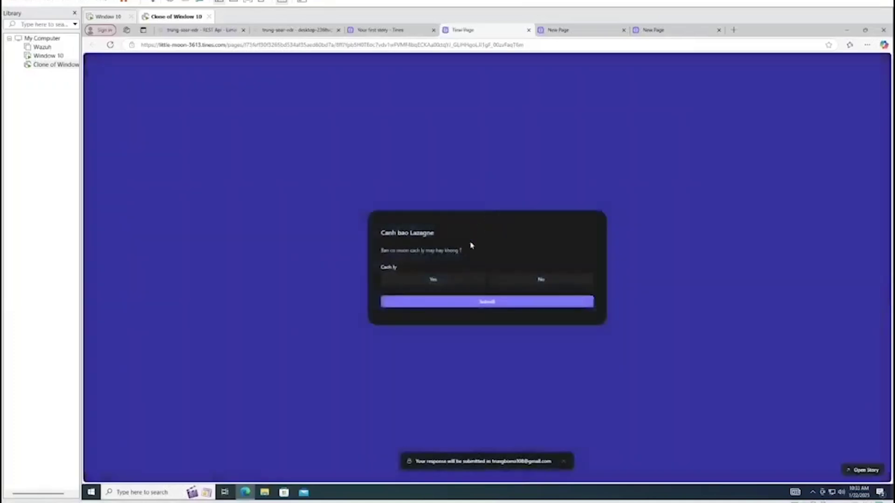
left_click(442, 282)
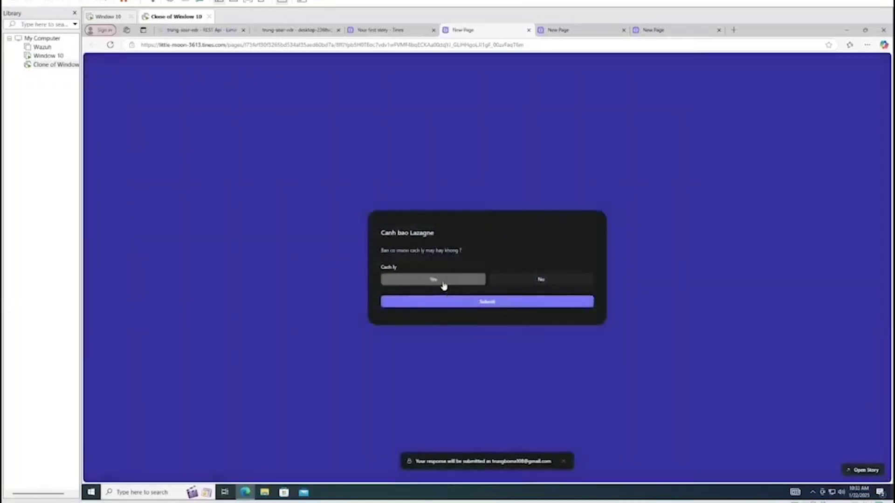
left_click(447, 302)
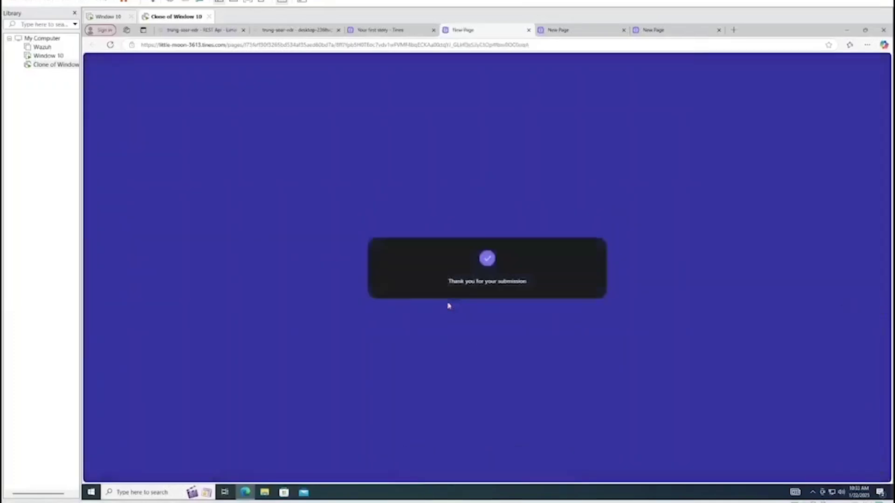
left_click(398, 29)
left_click(351, 236)
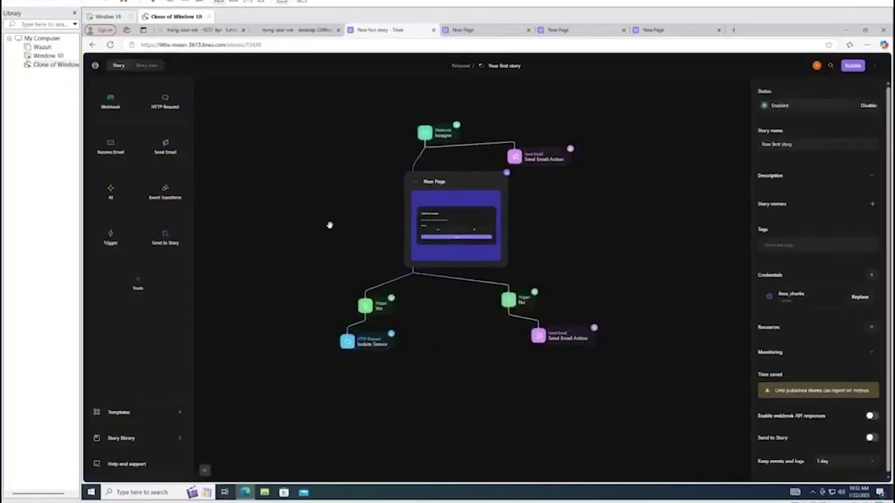
Search bhjbjh in a new Edge tab on Windows 10, showing Bing unreachable, then close Edge
left_click(48, 56)
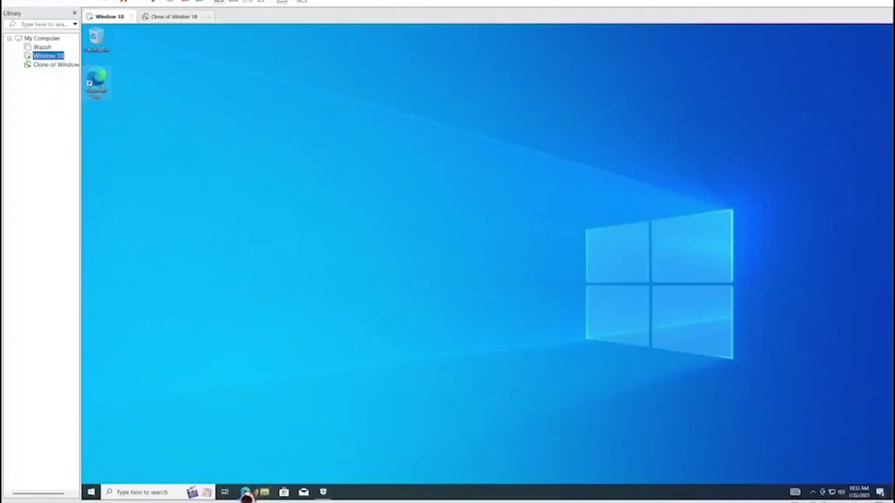
left_click(246, 493)
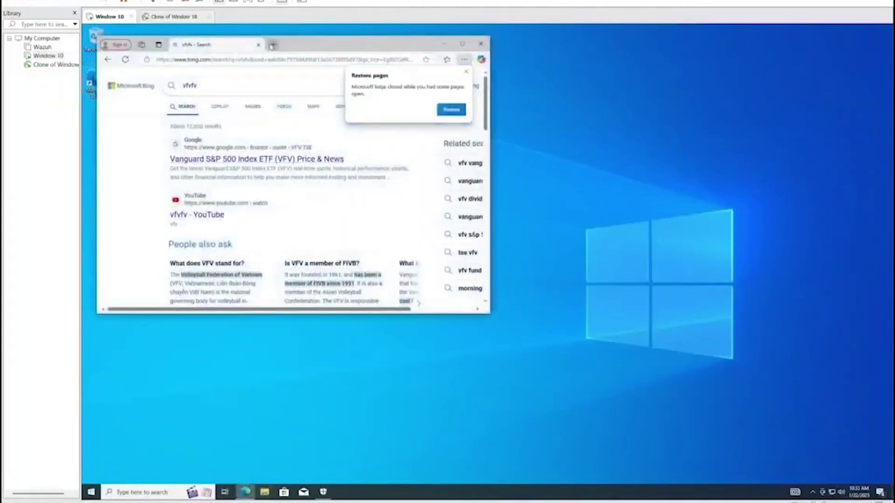
left_click(271, 46)
type("bhjbjh")
key("Return")
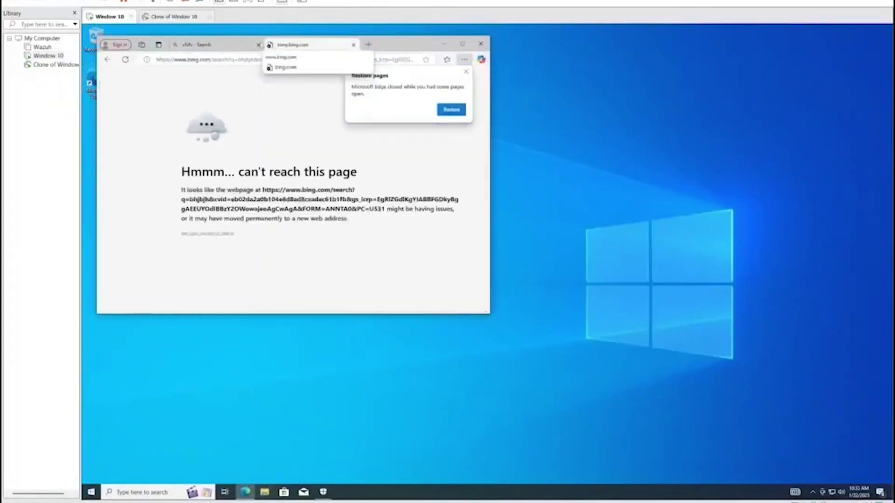
left_click(258, 45)
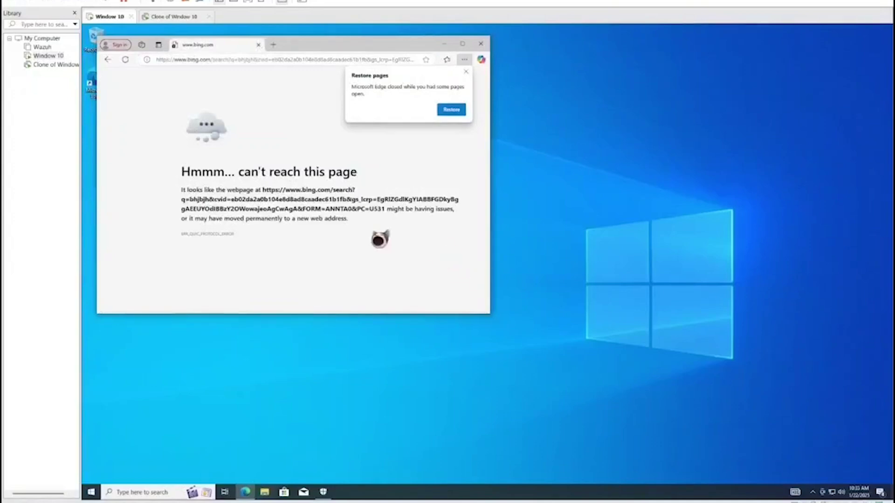
left_click(466, 73)
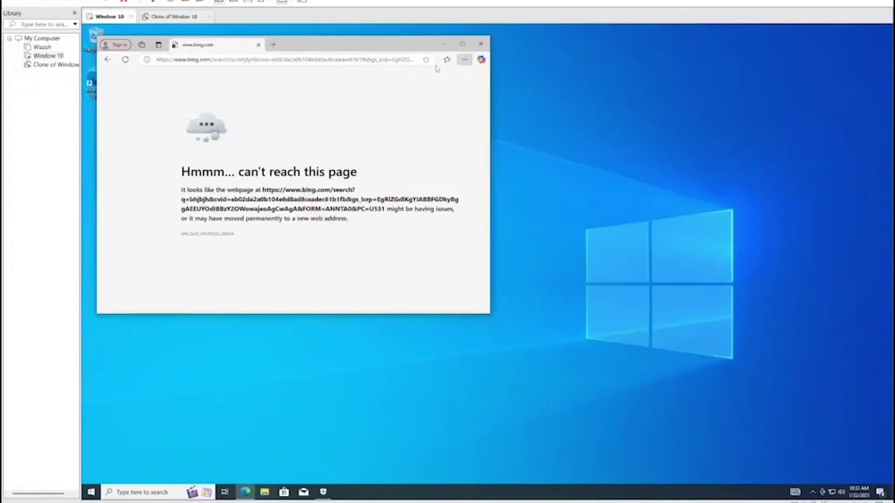
left_click_drag(402, 47, 480, 92)
left_click(561, 92)
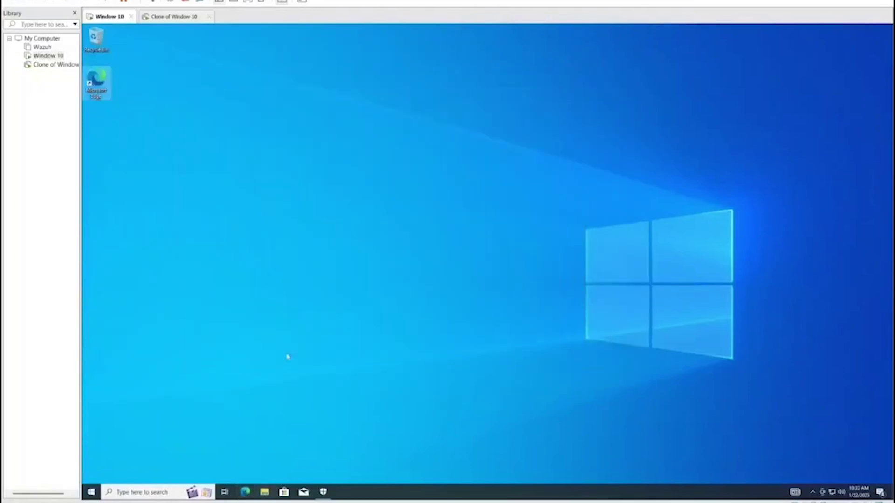
left_click(52, 64)
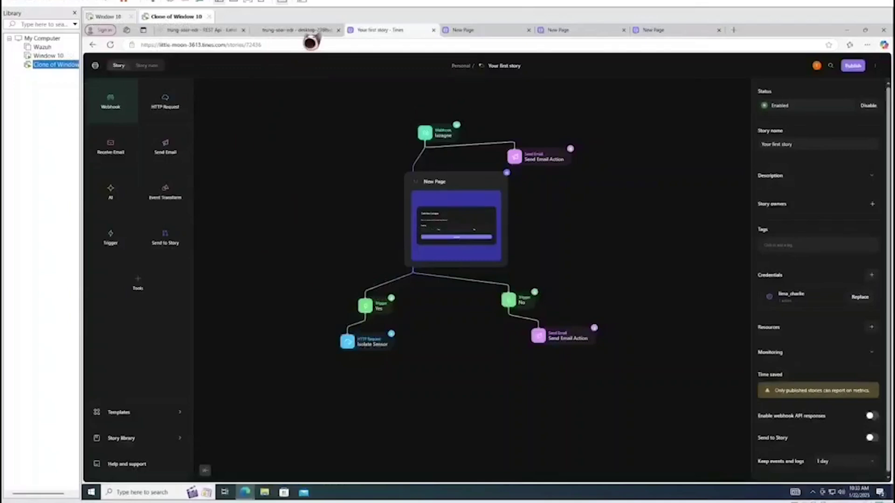
Open the Windows desktop sensor's details in LimaCharlie, where network access reads Isolated
left_click(305, 31)
left_click(129, 100)
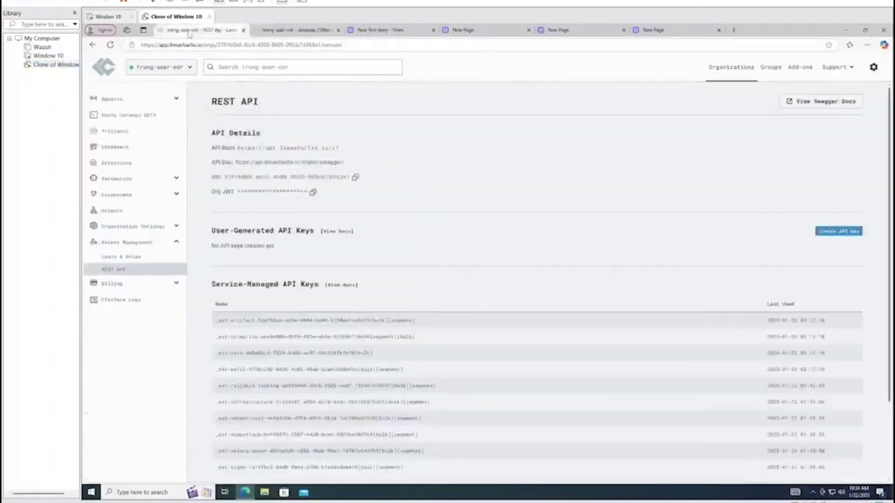
left_click(123, 98)
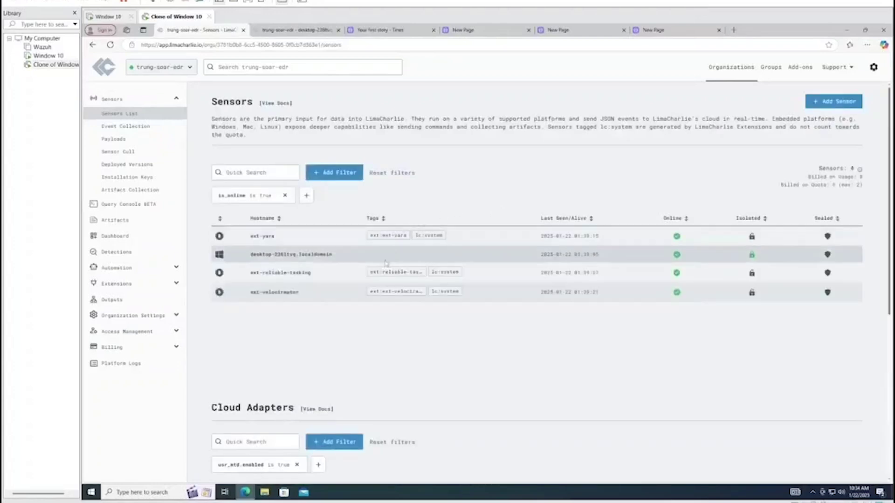
left_click(308, 256)
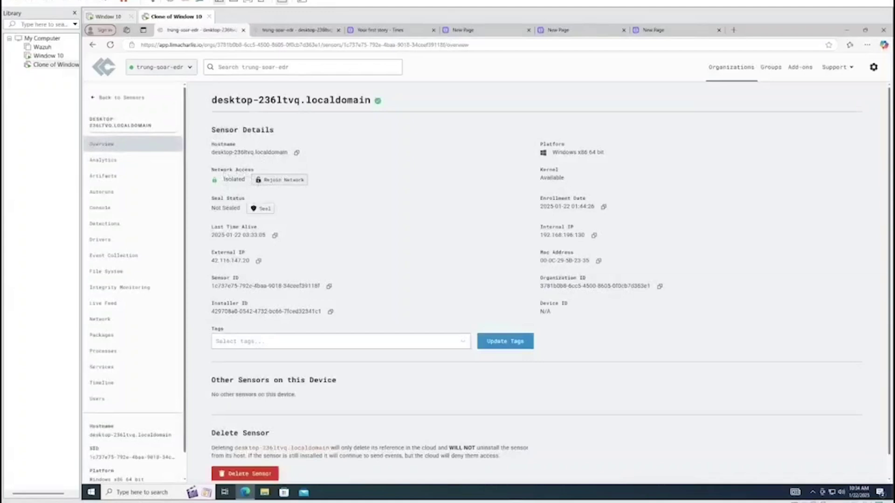
left_click_drag(224, 180, 244, 180)
left_click(306, 203)
Rejoin desktop-236ltvq.localdomain to the network so access reads Allowed
left_click(280, 180)
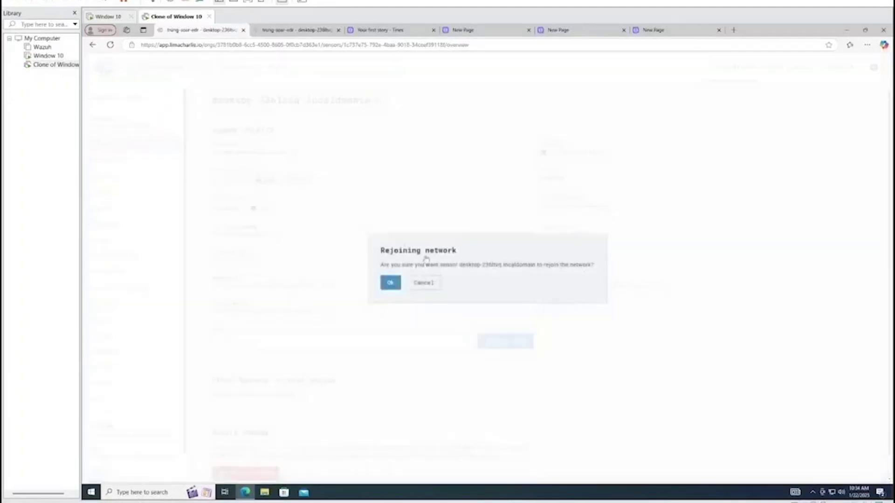
left_click(398, 282)
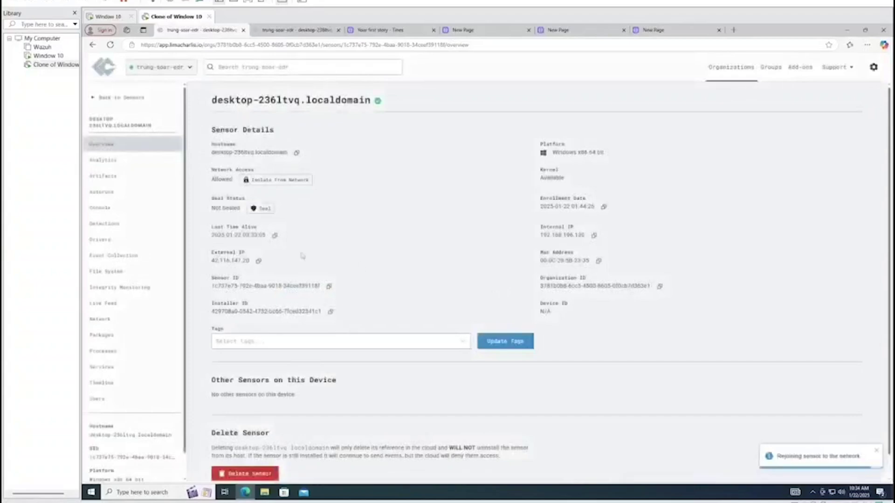
left_click(47, 56)
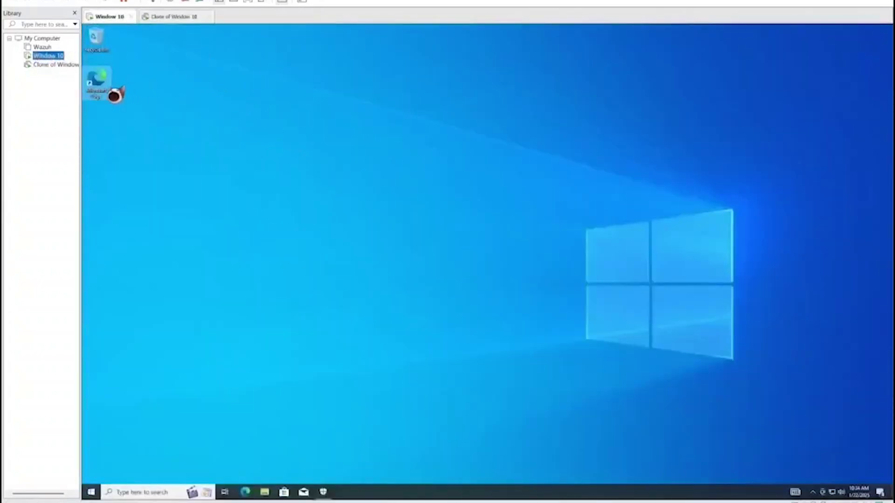
Launch Edge and search nknkn, which still can't reach Bing
left_click(98, 84)
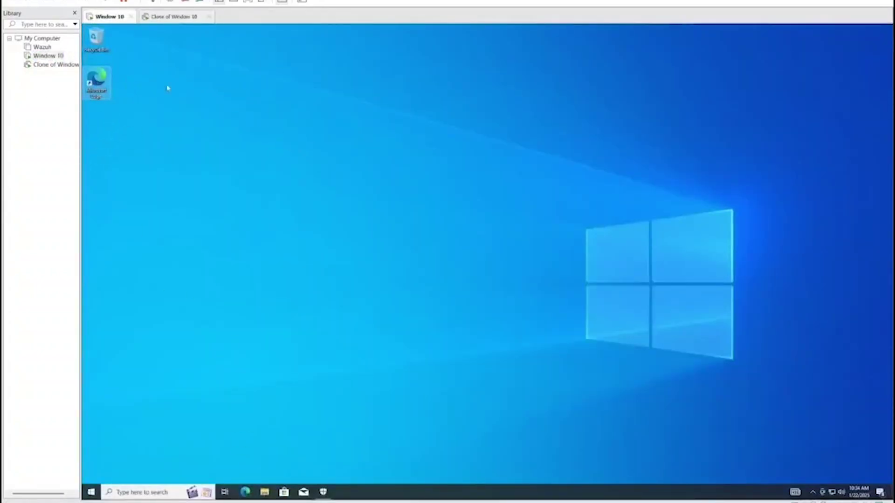
type("nkn")
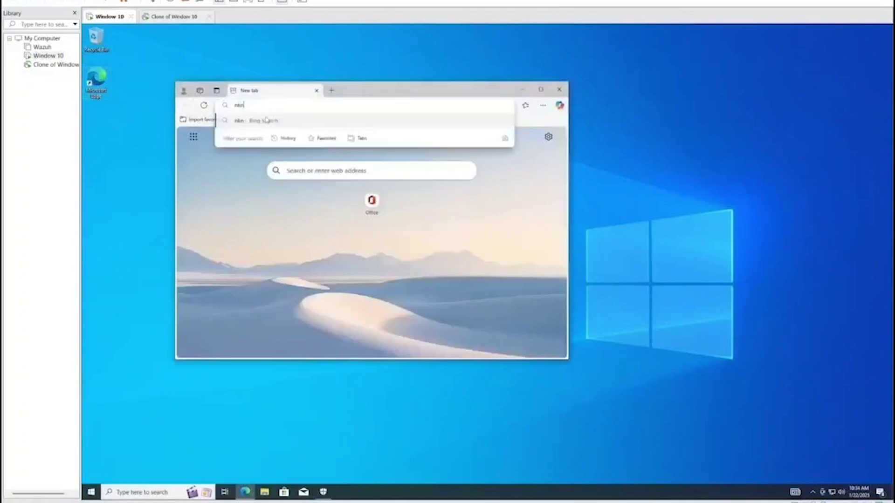
type("kn")
key("Return")
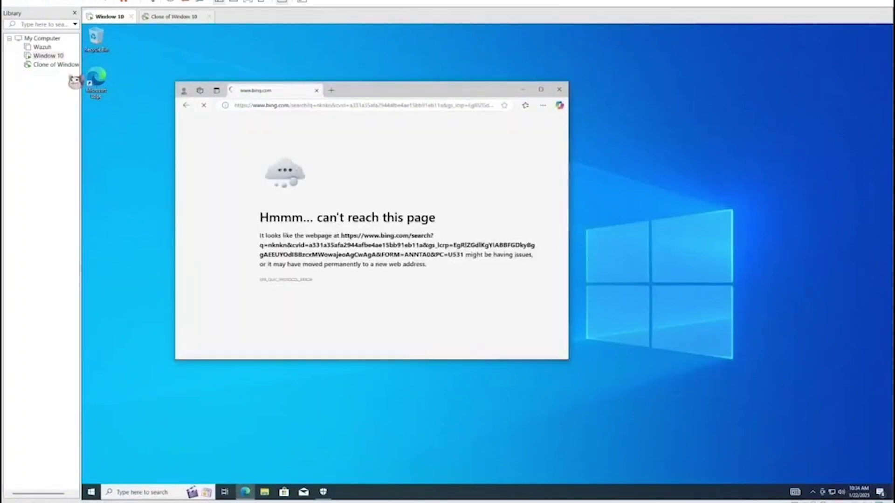
left_click(56, 65)
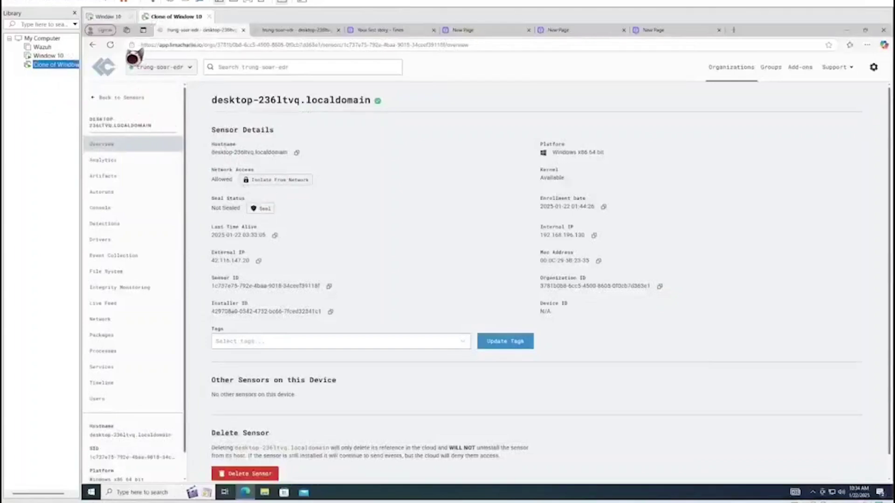
Reload the sensor page, then rejoin the still-Isolated sensor to the network so it reads Allowed
left_click(110, 46)
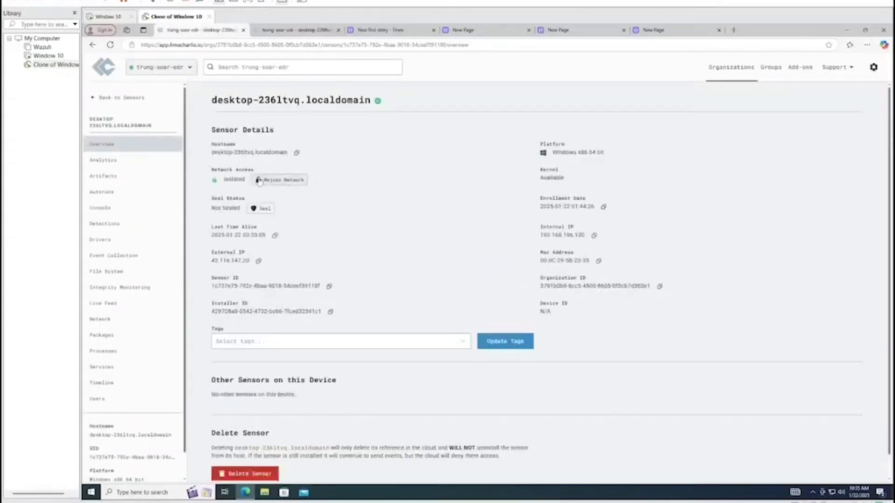
left_click(293, 186)
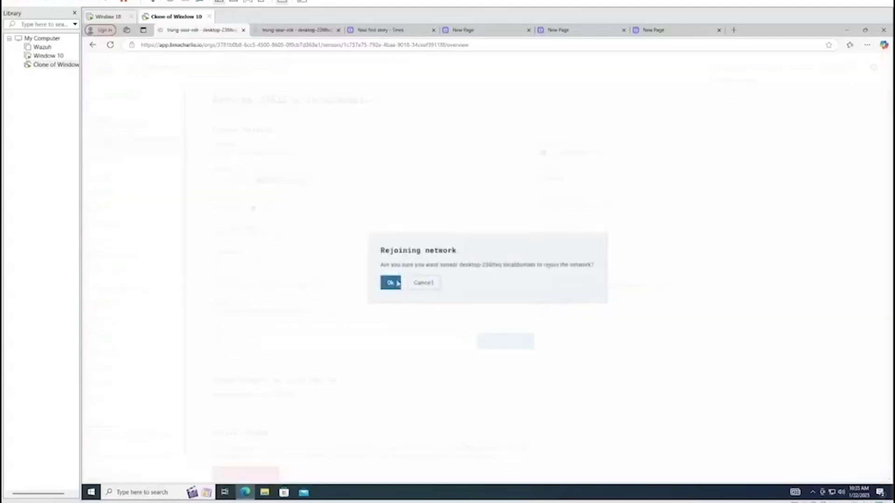
left_click(393, 281)
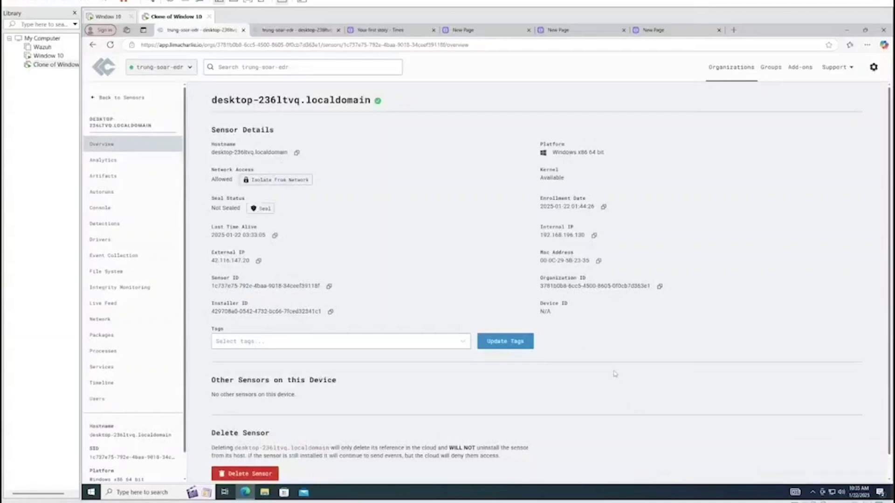
left_click(48, 56)
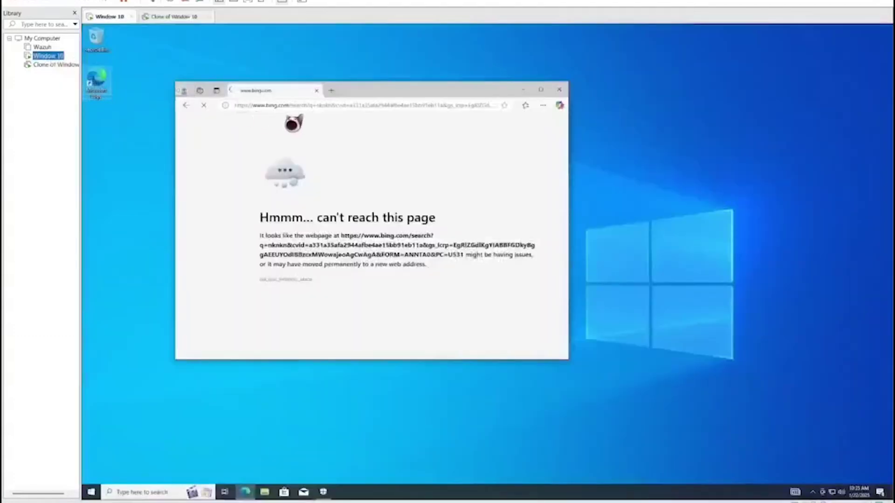
Retry a kjj search in a fresh Edge tab, confirming Bing is still unreachable
left_click(331, 91)
left_click(317, 90)
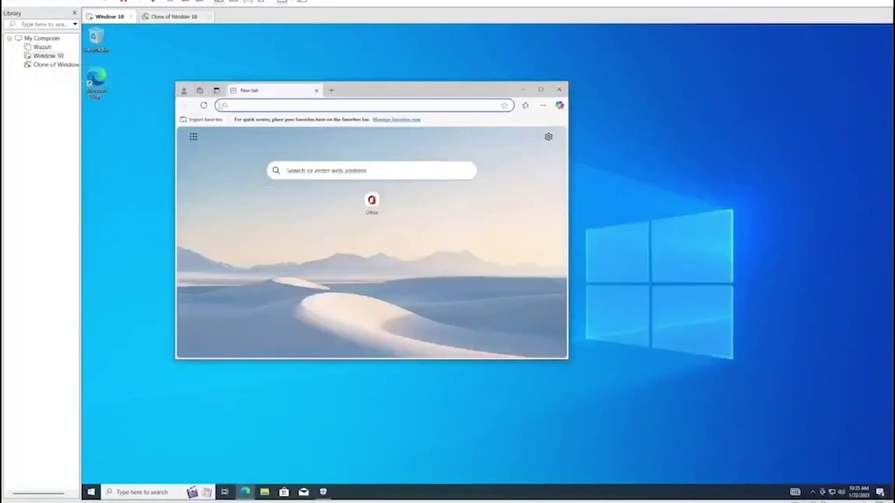
key("ctrl+v")
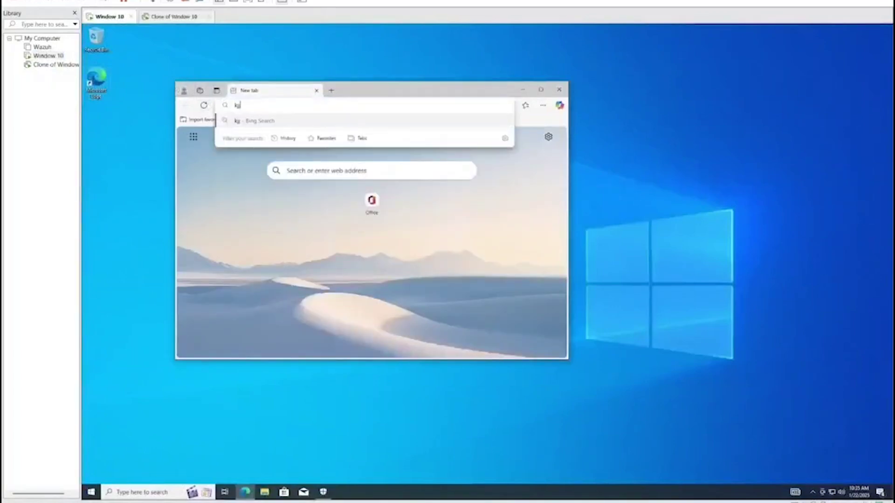
key("Return")
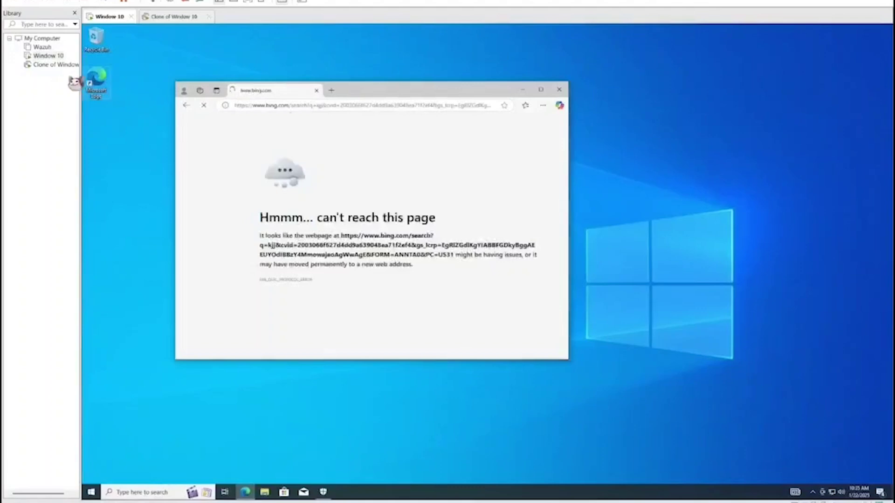
left_click(55, 64)
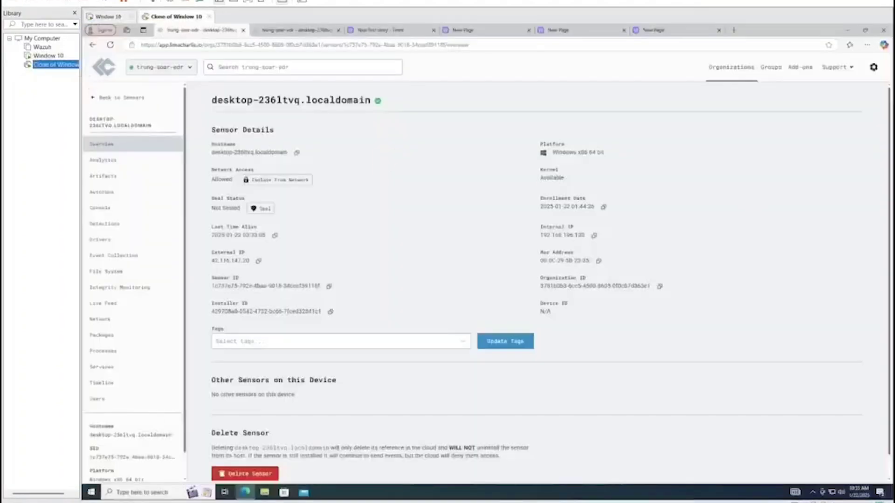
key("ctrl+Tab")
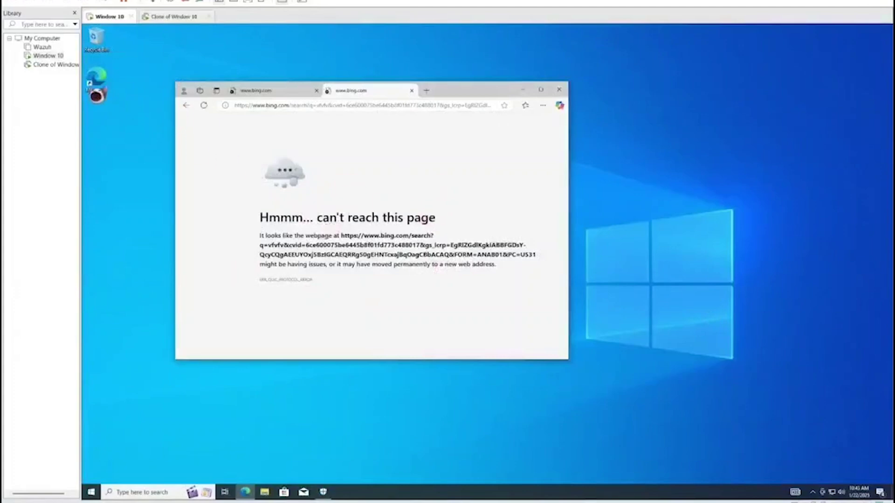
left_click(55, 64)
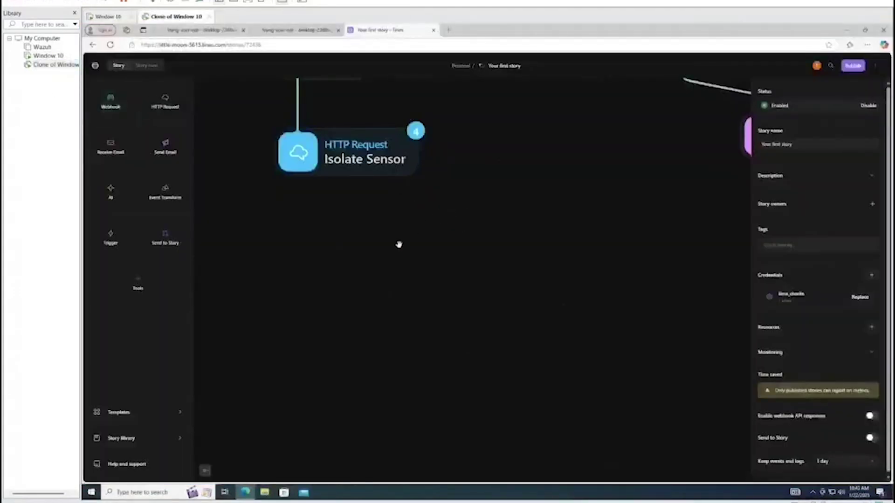
Duplicate the Send Email Action and place the copy below Isolate Sensor
scroll(484, 266, "up", 1)
scroll(471, 277, "up", 1)
scroll(467, 281, "down", 1)
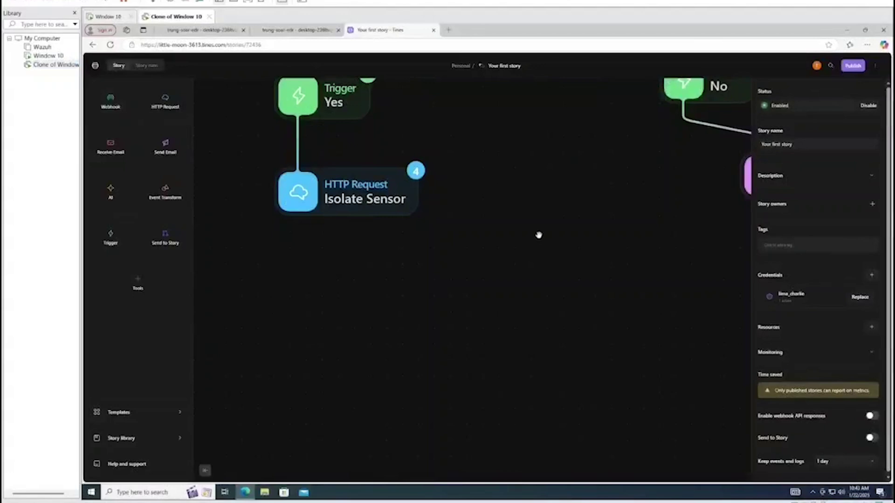
scroll(579, 252, "up", 1)
scroll(550, 220, "right", 2)
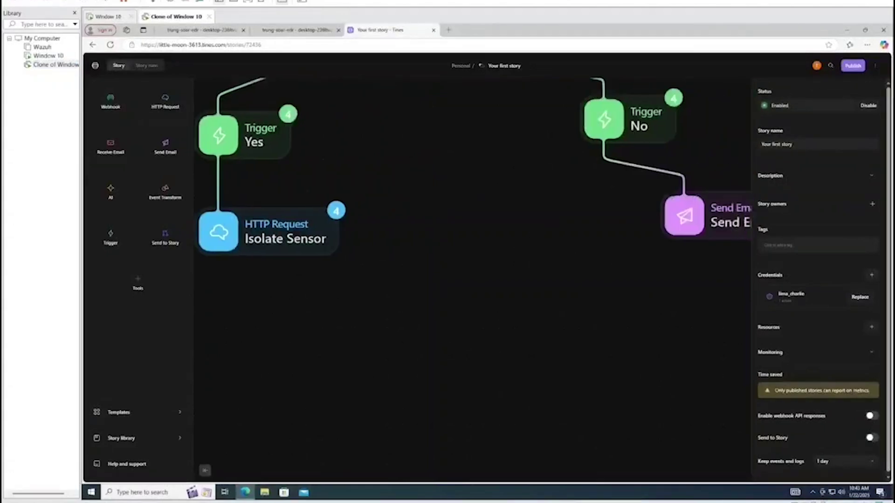
left_click(684, 215)
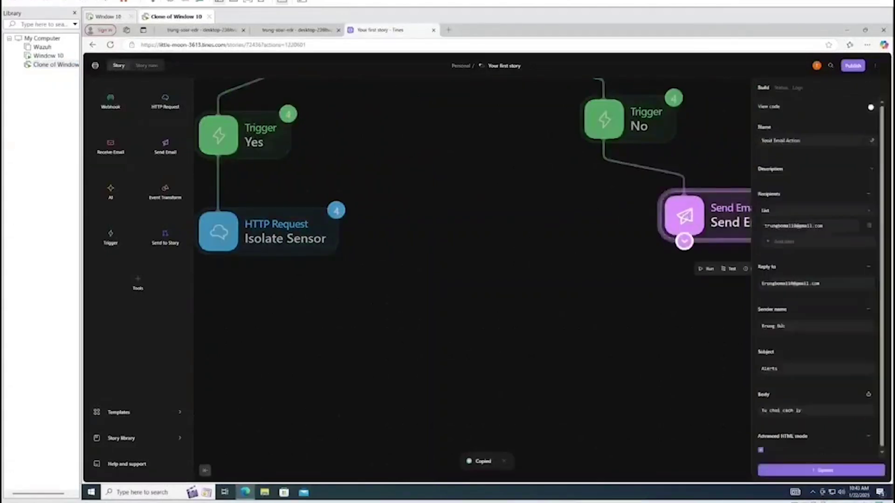
key("ctrl+v")
left_click_drag(711, 248, 298, 376)
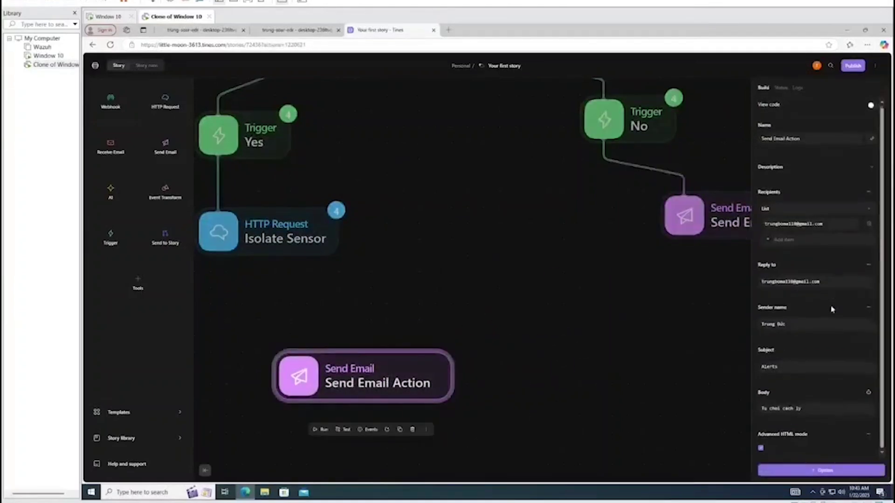
Replace the copied email's body text with "Da cach ly"
left_click_drag(801, 408, 659, 416)
key("BackSpace")
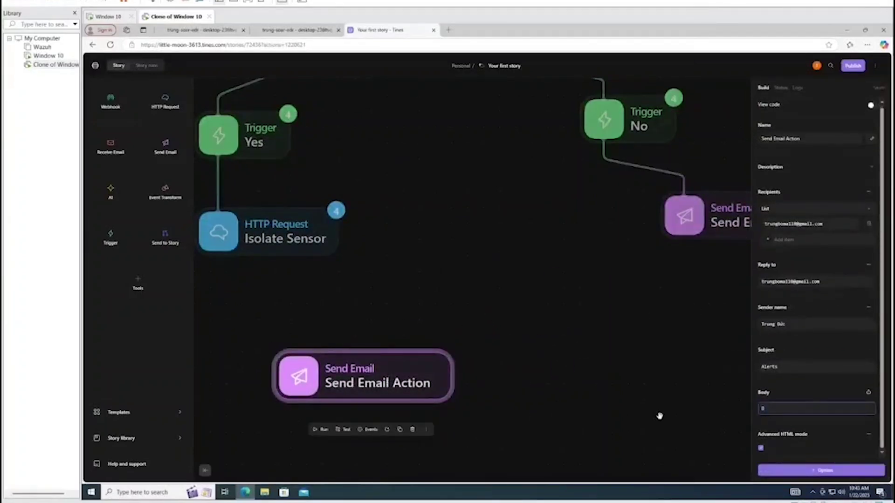
type("Bị cách ly")
left_click(659, 416)
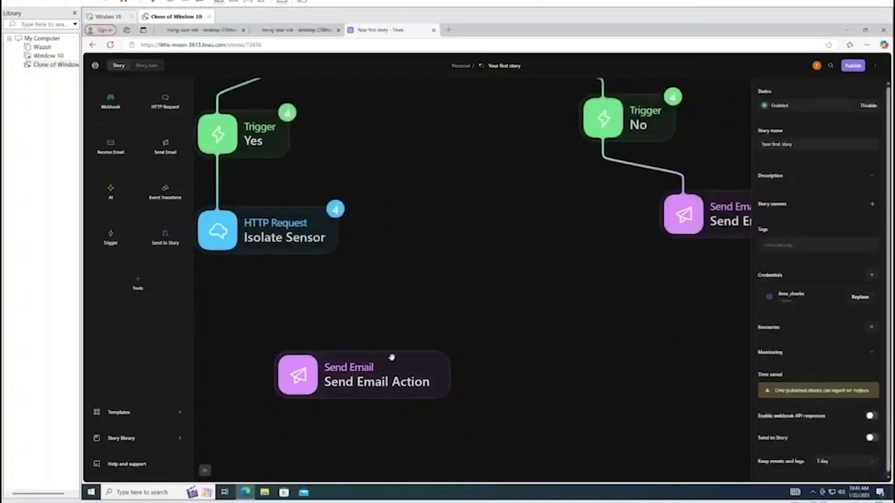
left_click_drag(392, 357, 406, 373)
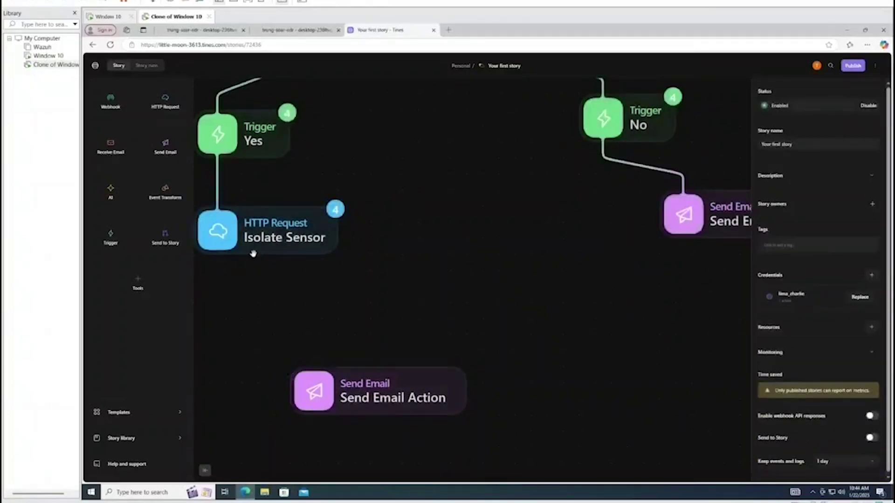
Add a LimaCharlie template action to the canvas above the new email action
left_click(167, 413)
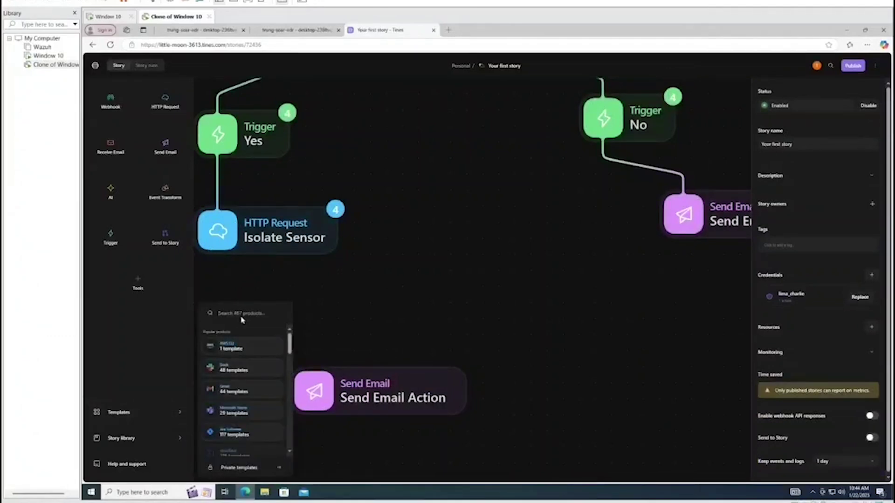
type("lima")
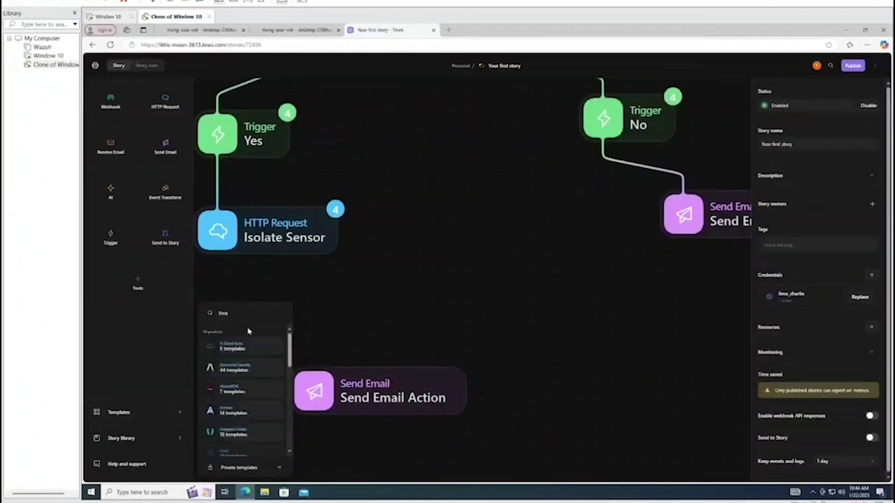
left_click_drag(235, 347, 461, 314)
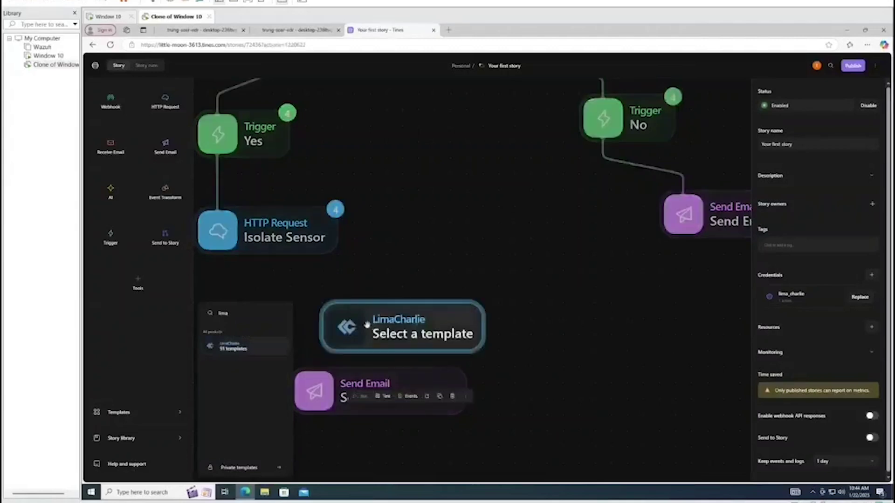
left_click_drag(366, 323, 352, 316)
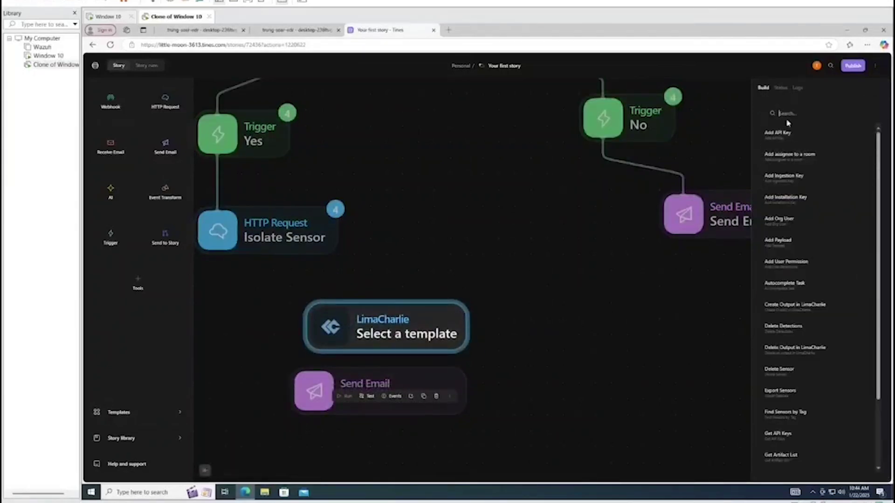
Turn it into the Get Isolation Status request, placed below Isolate Sensor
left_click(787, 121)
type("status")
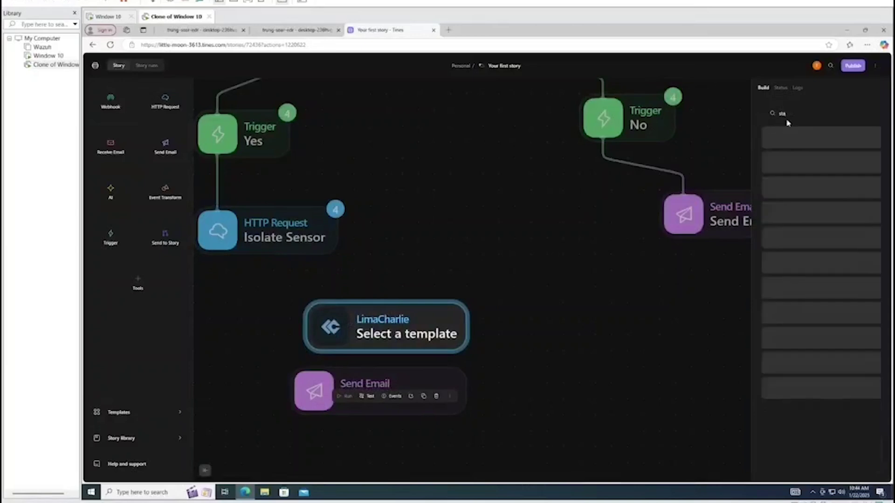
mouse_move(815, 136)
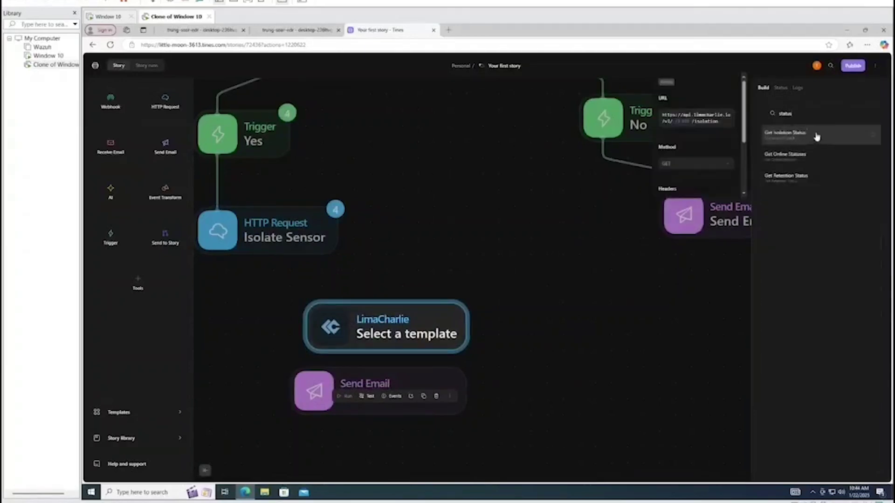
left_click(805, 135)
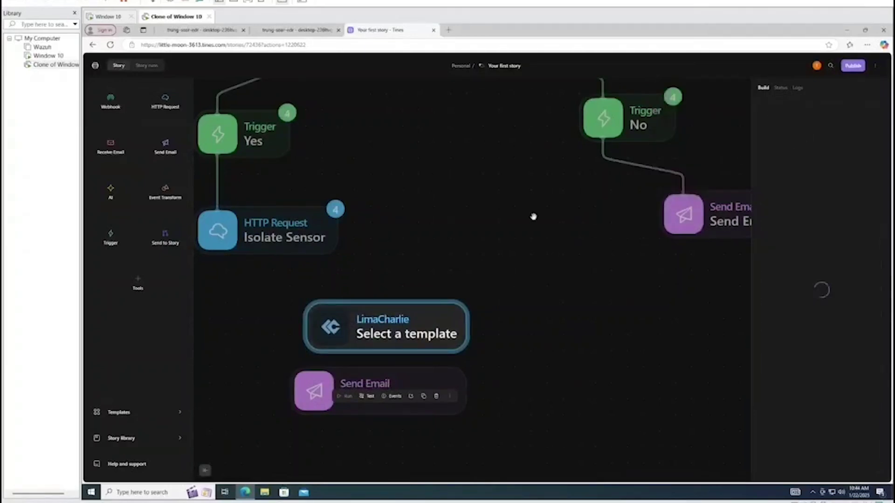
left_click_drag(418, 319, 352, 306)
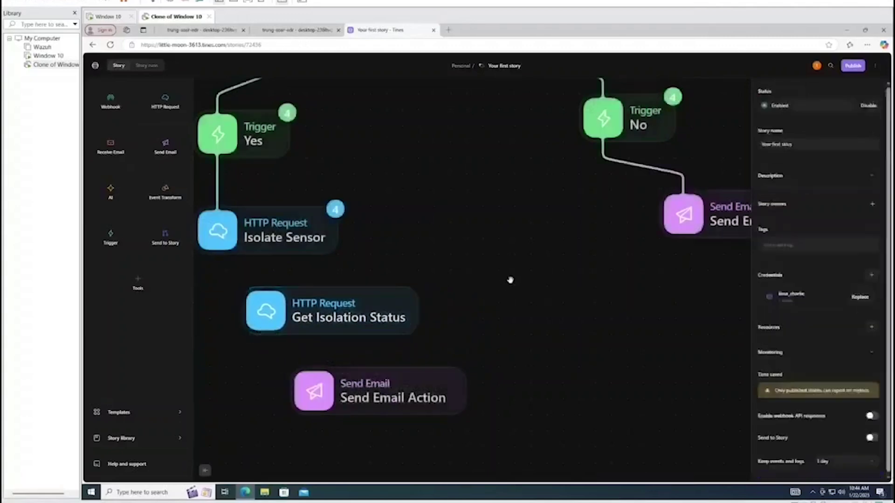
Link Isolate Sensor to Get Isolation Status and insert a Value pill into its request URL
left_click_drag(218, 257, 265, 307)
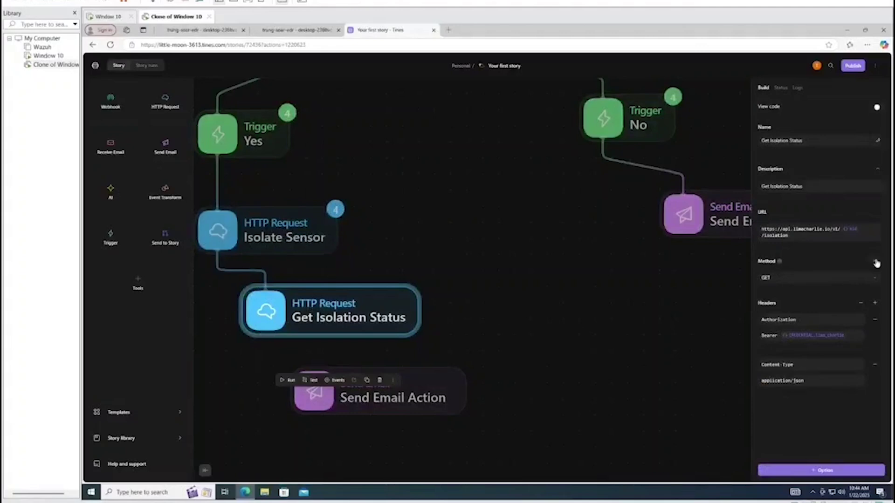
left_click(850, 231)
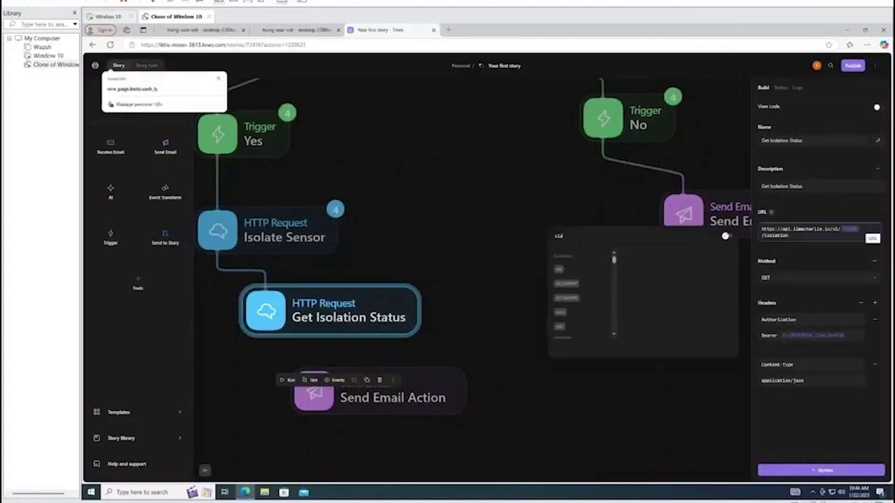
key("Escape")
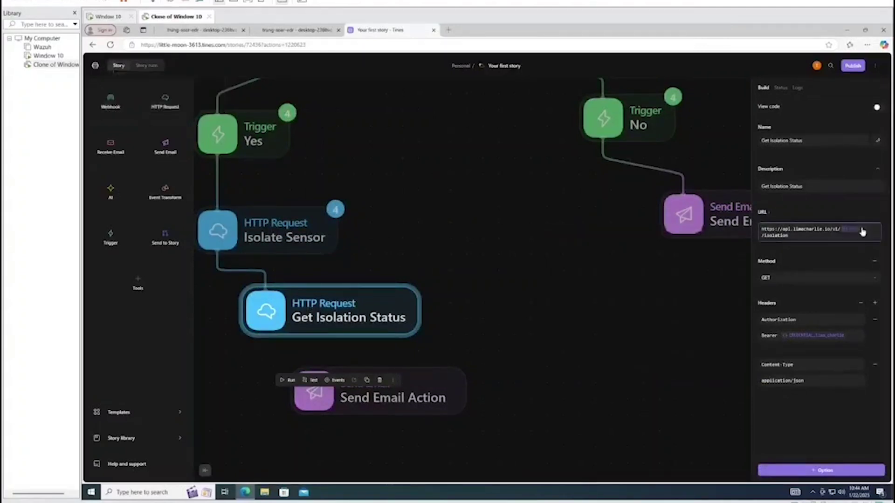
left_click(839, 236)
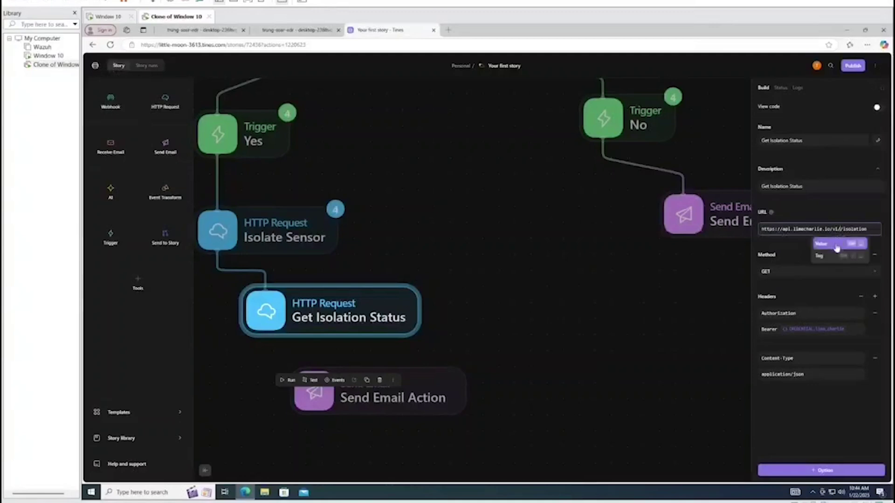
left_click(834, 247)
Set the URL's sensor id value to lazagne.body.routing.sid, placed before /isolation
left_click(582, 272)
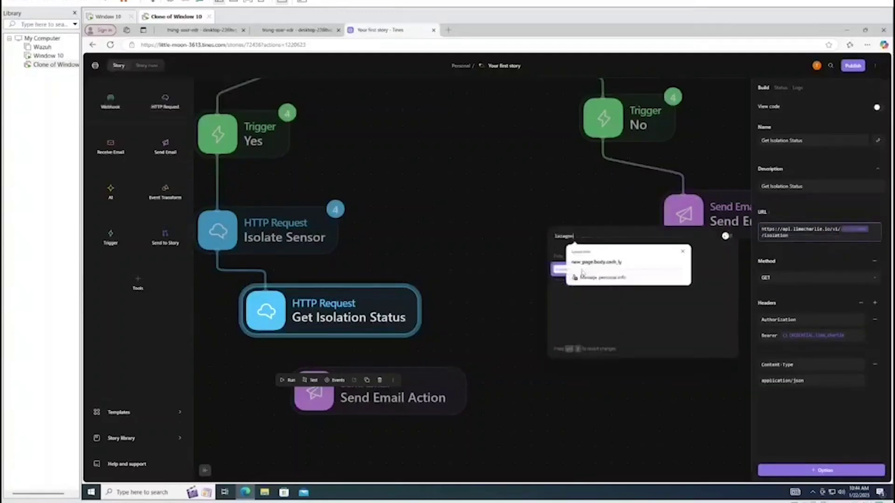
type(".")
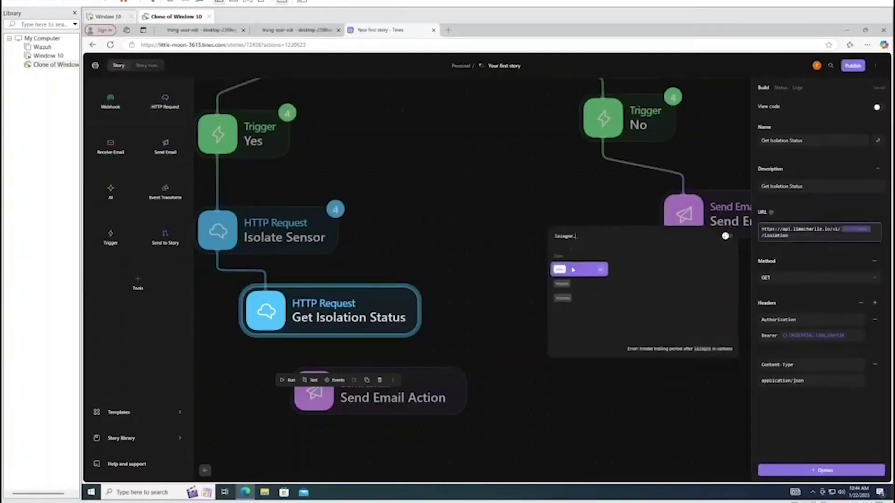
left_click(582, 282)
type(".")
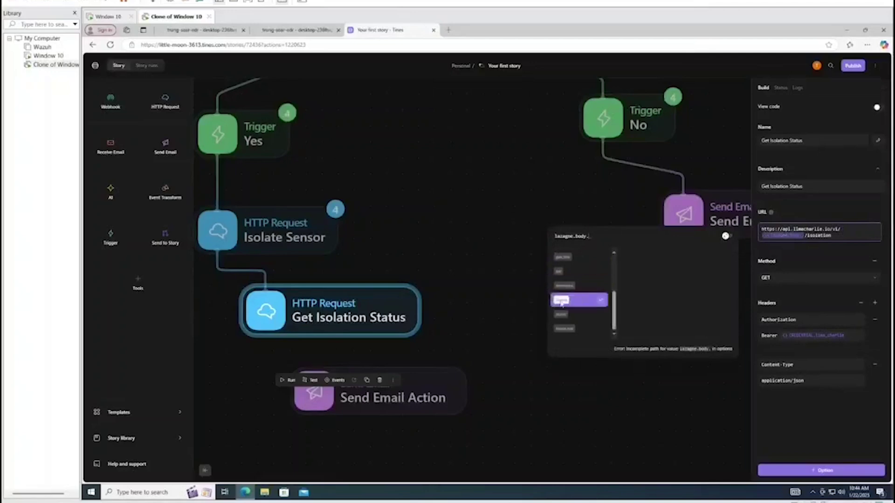
left_click(578, 299)
type(".")
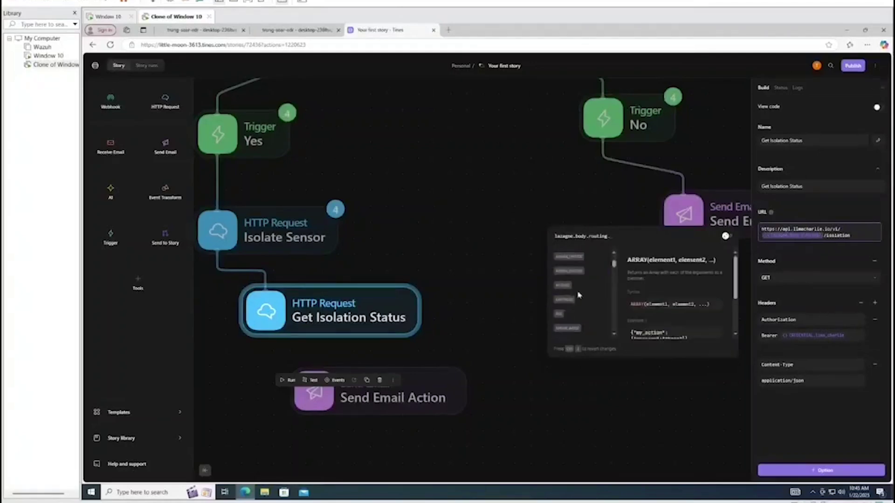
scroll(571, 289, "down", 3)
scroll(575, 307, "down", 5)
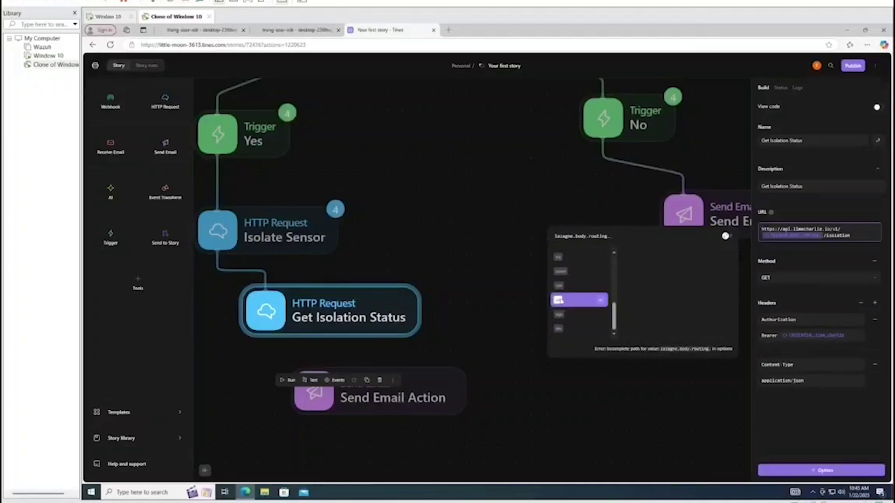
left_click(559, 300)
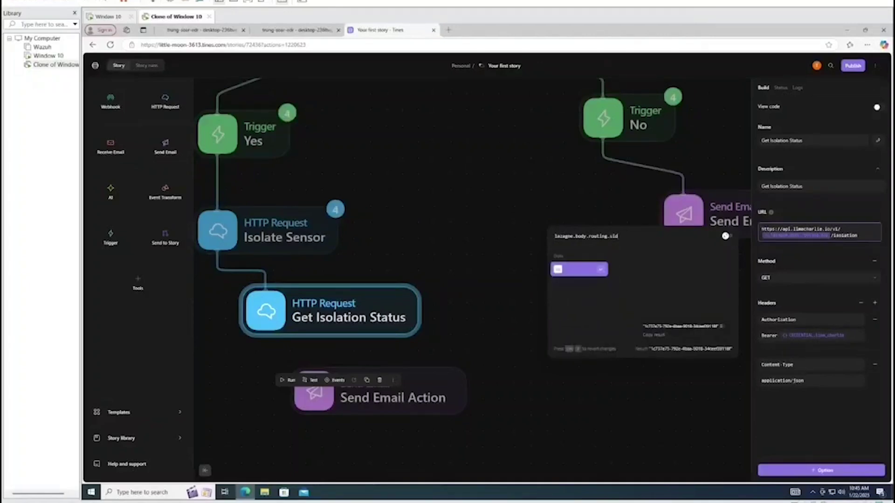
left_click(491, 278)
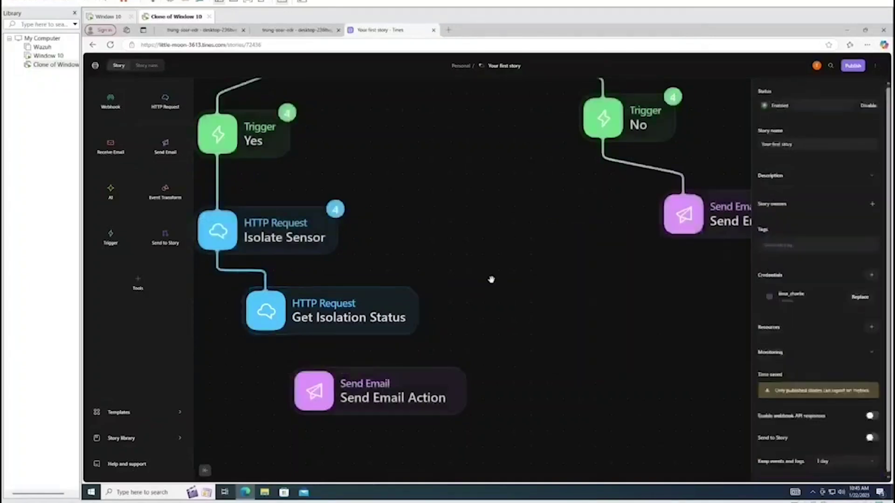
scroll(491, 277, "down", 2)
left_click(418, 375)
Review the Get Isolation Status settings, then select the Send Email Action node
left_click(414, 311)
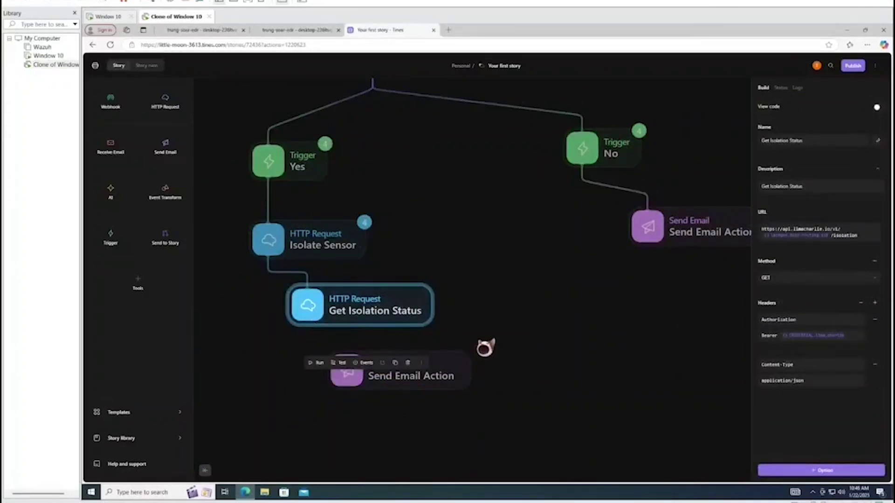
mouse_move(319, 336)
left_click(456, 431)
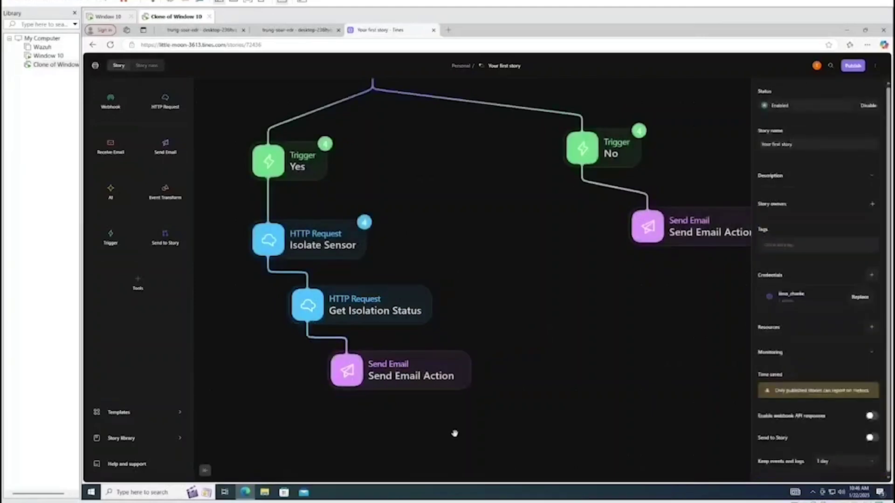
left_click(370, 372)
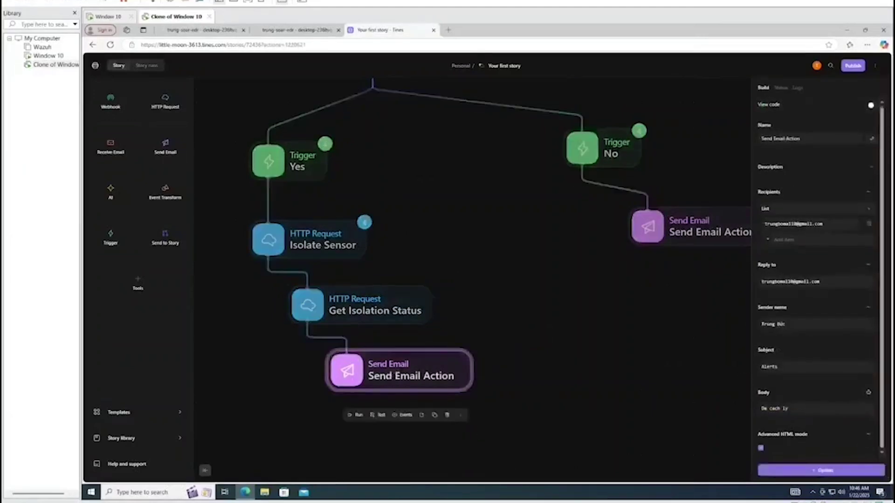
Replace the email body with 'Thuc hien cach ly' and a new line 'Trang thai cach ly:'
left_click(792, 408)
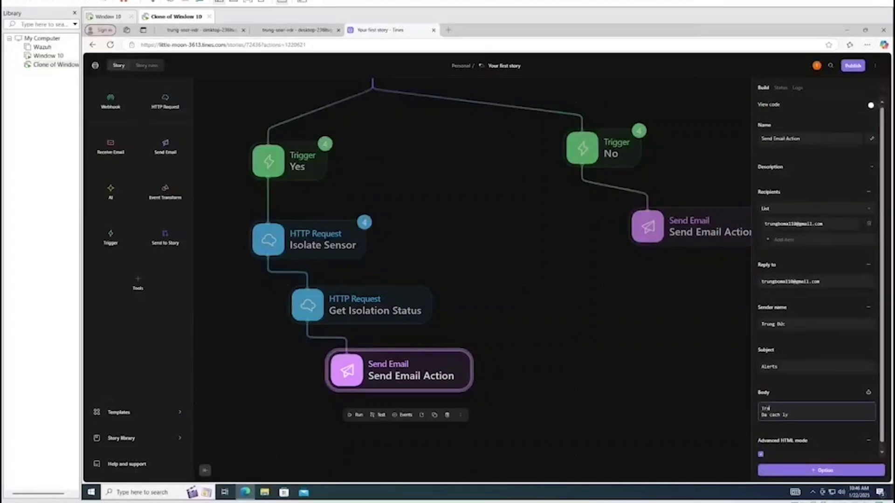
type("ung")
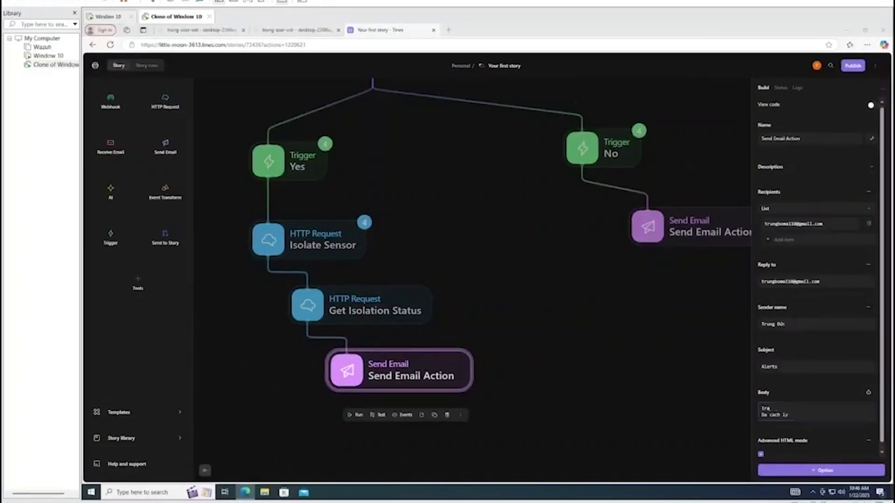
left_click(769, 411)
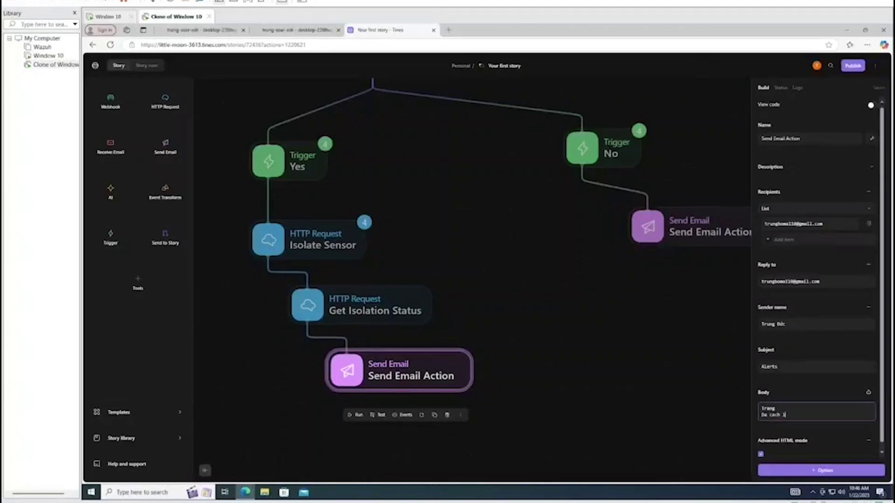
key("BackSpace")
key("BackSpace")
key("BackSpace")
key("BackSpace")
key("BackSpace")
key("BackSpace")
key("BackSpace")
key("BackSpace")
key("BackSpace")
key("BackSpace")
key("BackSpace")
key("BackSpace")
key("BackSpace")
key("BackSpace")
key("BackSpace")
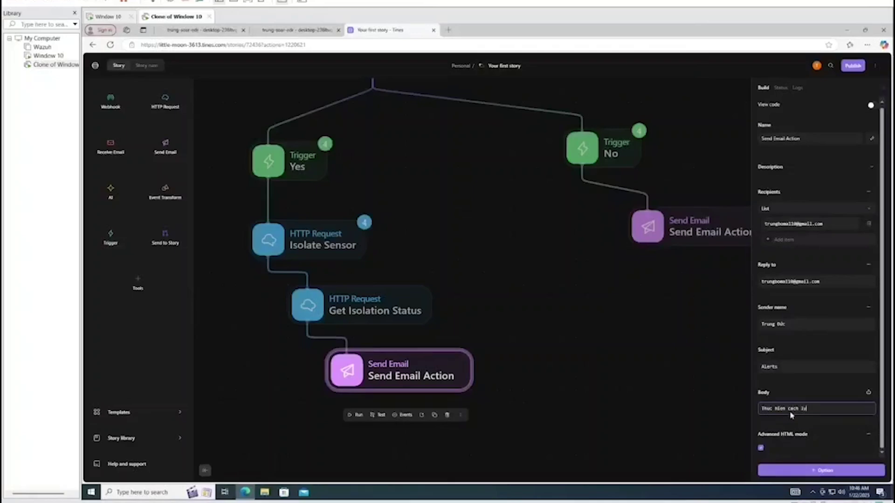
type("Thuc hien cach ly")
key("Return")
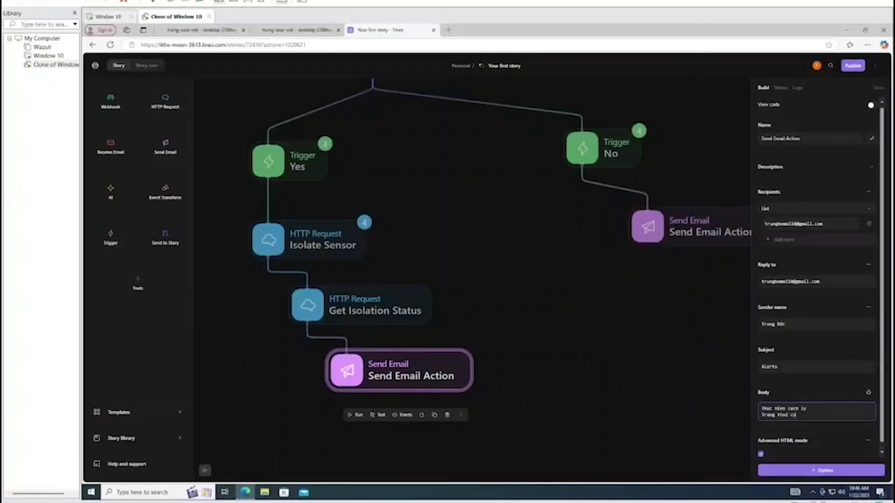
type("Trang thai cach ly:")
Append a Value pill referencing get_isolation_status after the status label
left_click(814, 425)
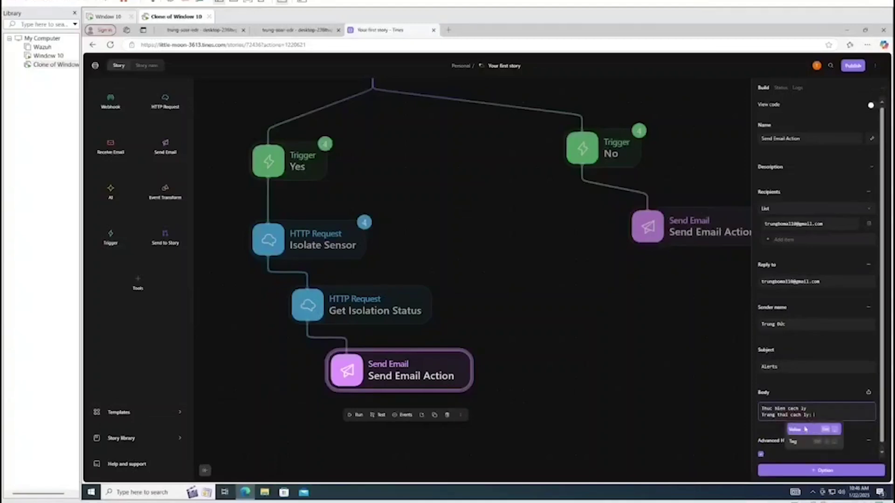
left_click(805, 429)
scroll(576, 402, "down", 2)
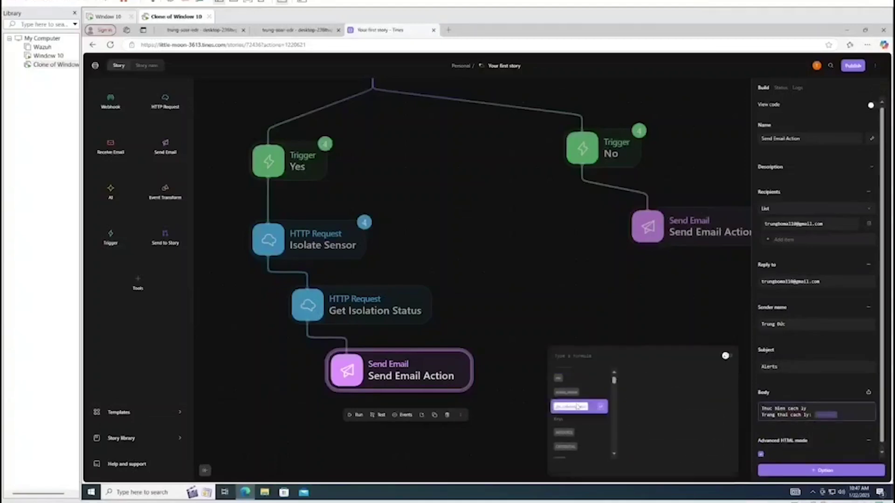
left_click(586, 410)
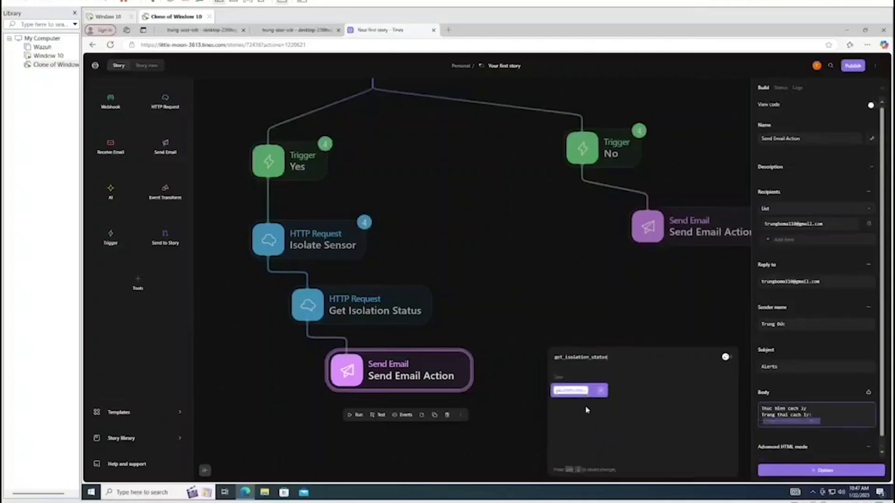
left_click(641, 307)
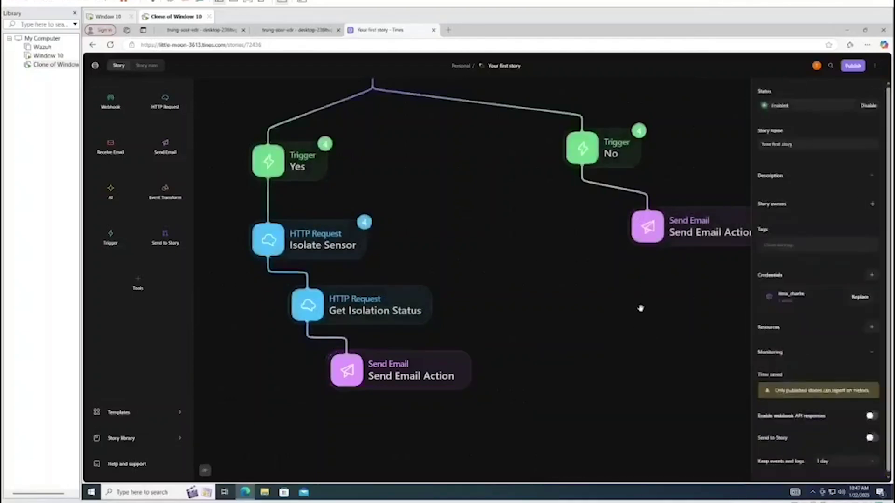
Check the lazagne webhook's received events, then list the New Page step's recent events
scroll(475, 327, "up", 2)
scroll(466, 290, "down", 3)
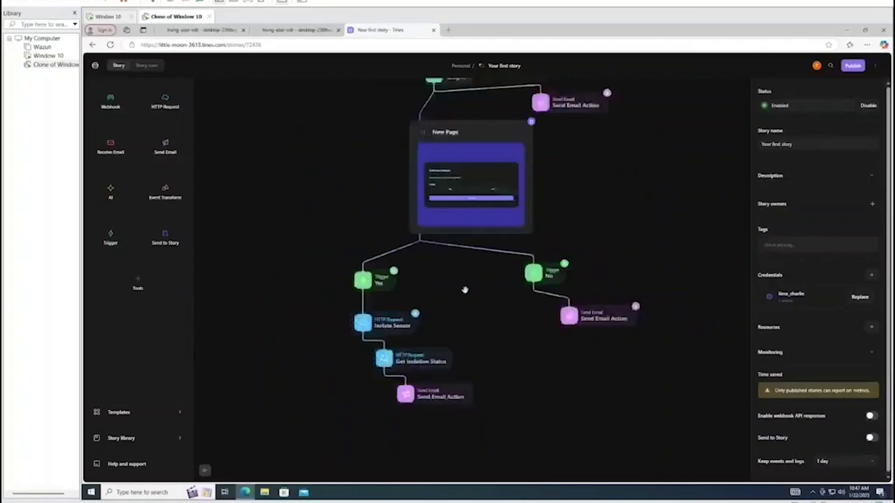
scroll(461, 233, "up", 1)
left_click(436, 114)
left_click(450, 141)
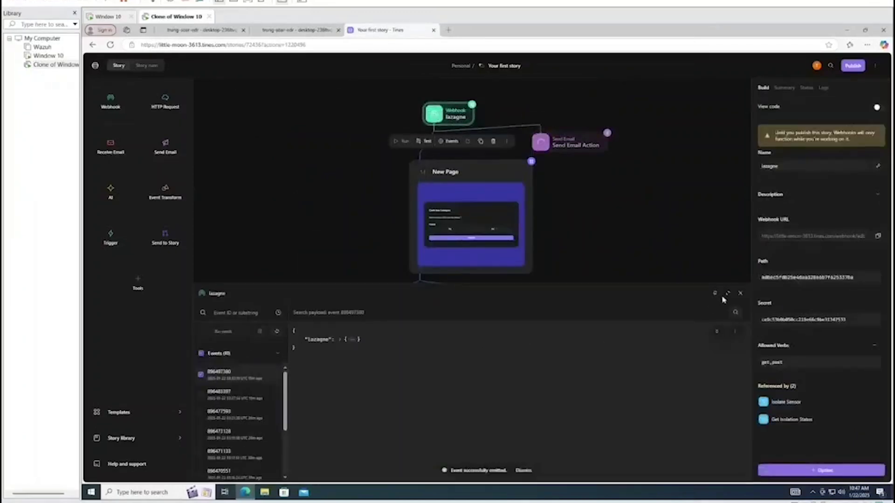
left_click(739, 292)
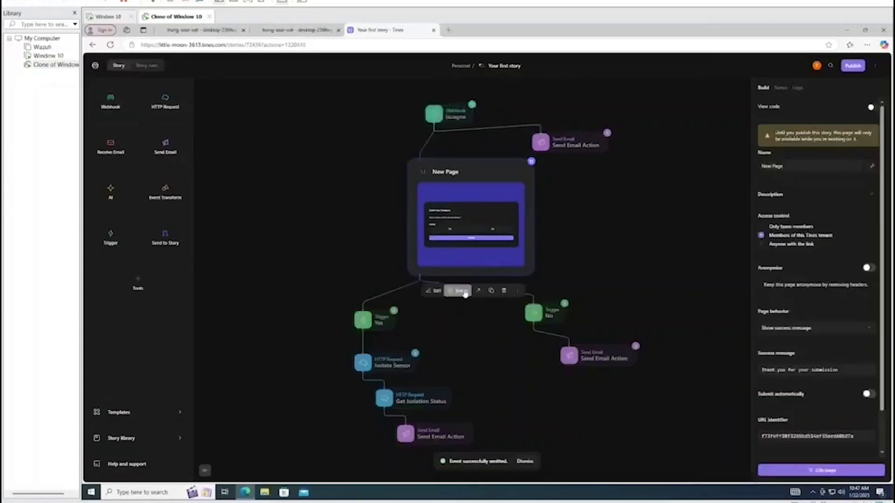
left_click(459, 290)
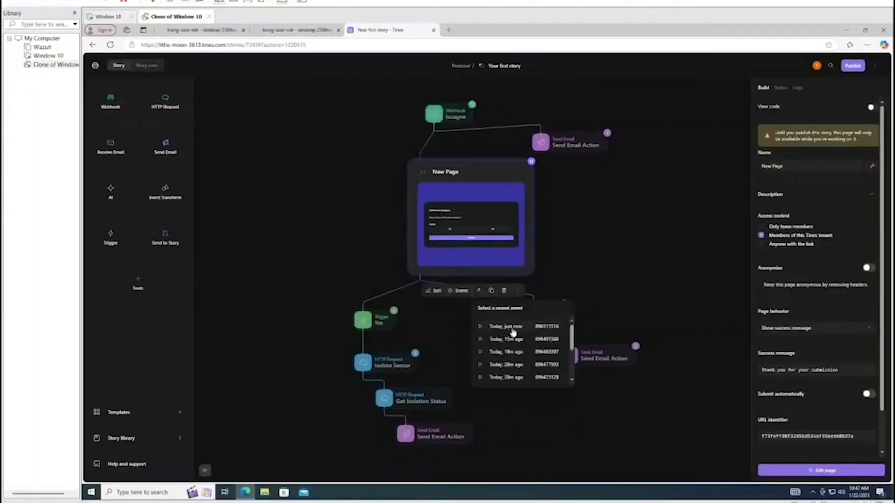
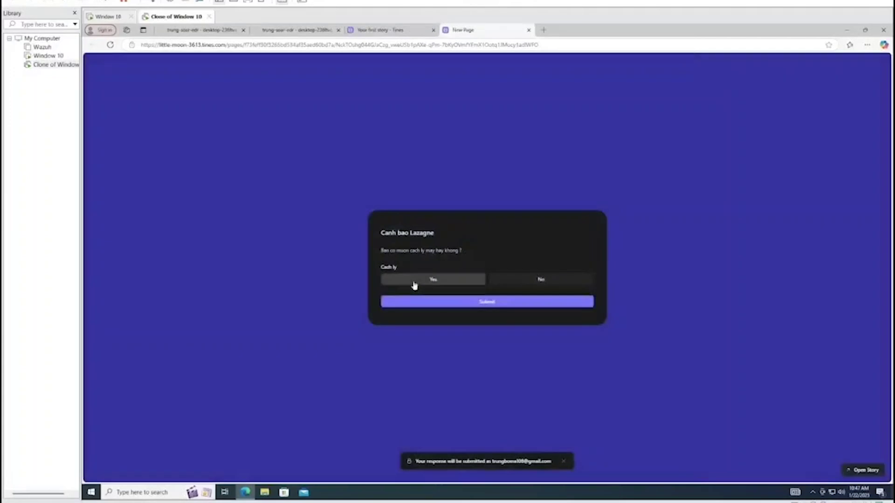
Answer Yes on the isolation prompt page and submit it
left_click(414, 279)
left_click(431, 301)
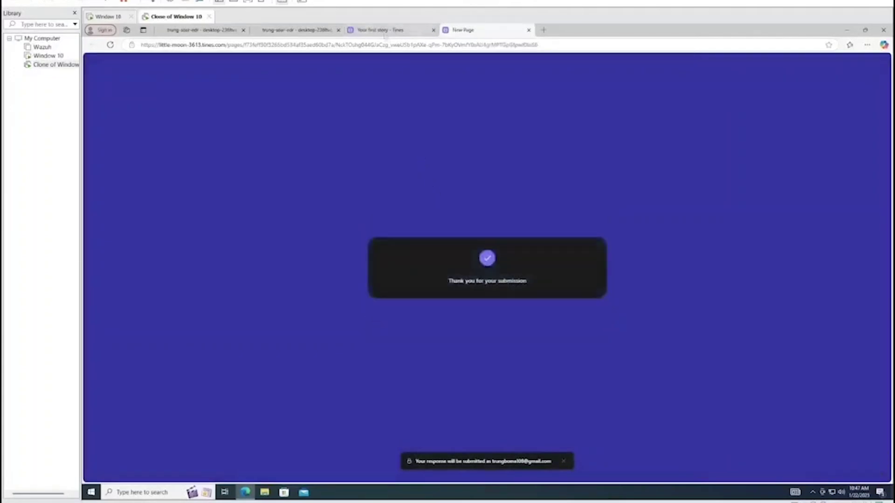
left_click(380, 30)
Check the events received by the Yes trigger and Isolate Sensor
left_click(310, 210)
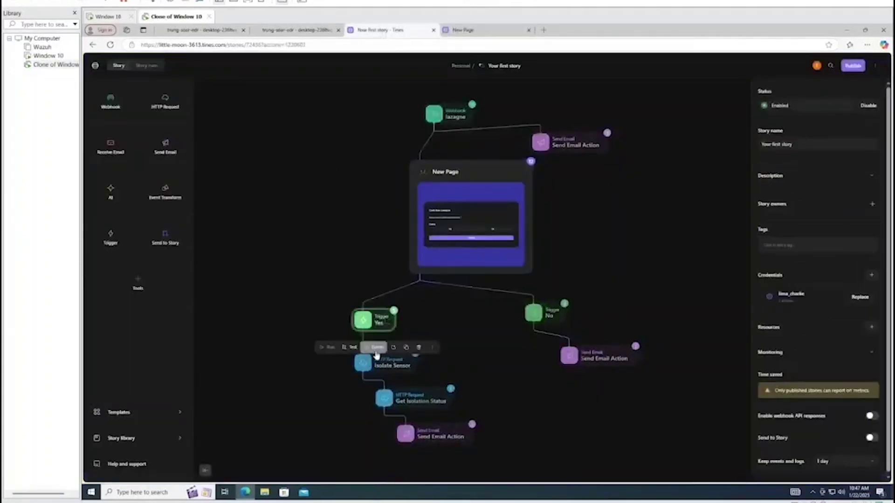
left_click(377, 351)
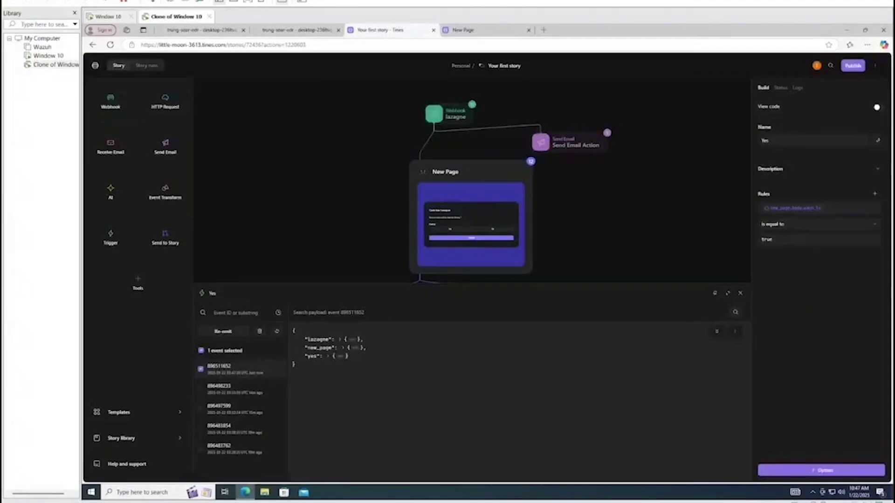
left_click(740, 292)
scroll(382, 354, "down", 2)
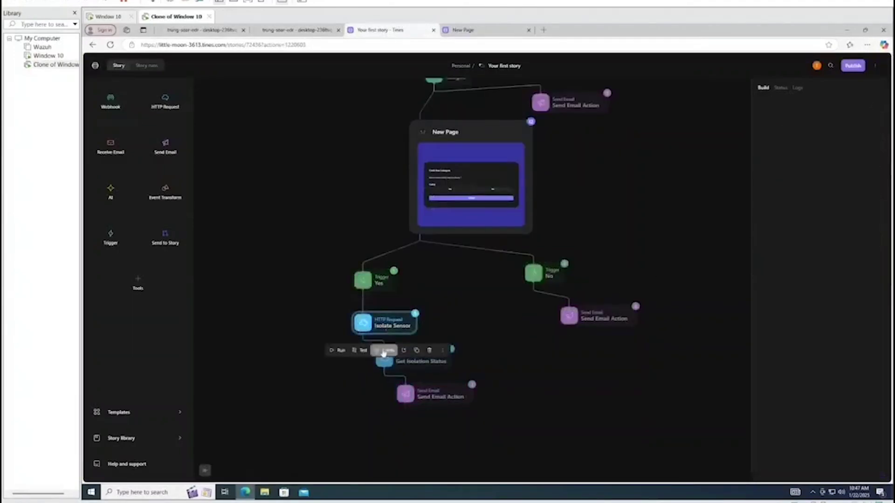
left_click(383, 350)
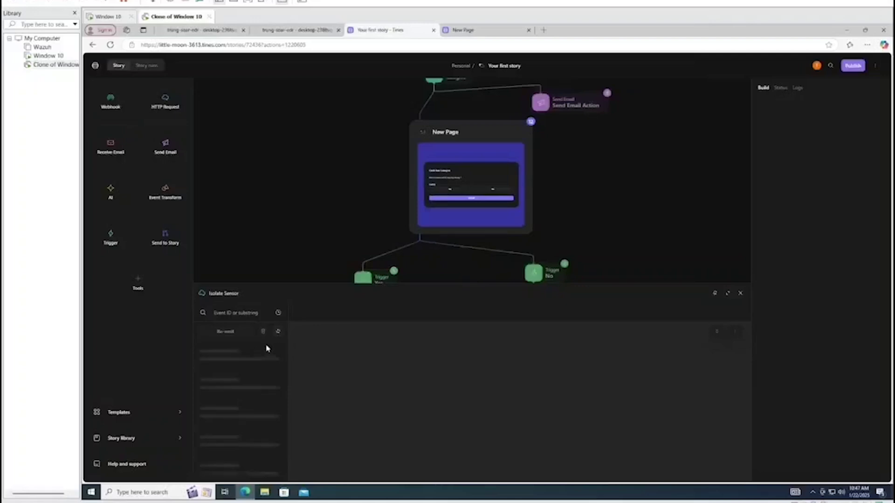
left_click(740, 293)
Check Get Isolation Status's events, then clear the canvas selection
left_click(396, 321)
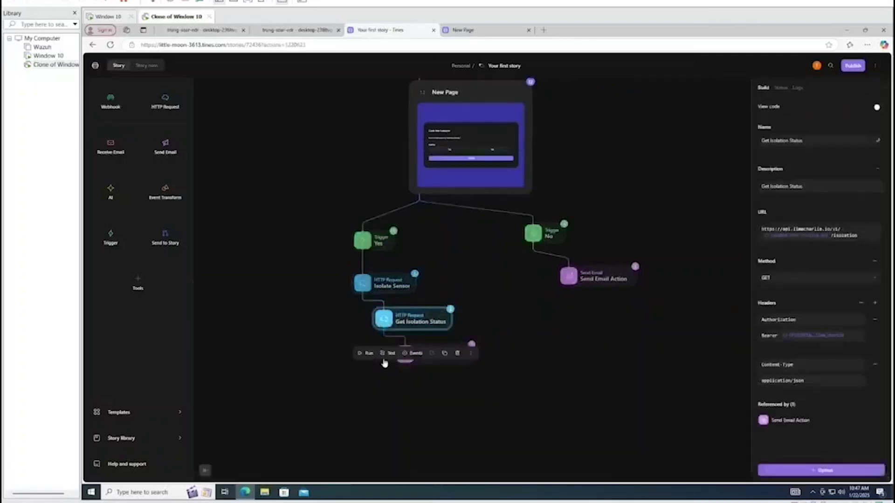
left_click(412, 354)
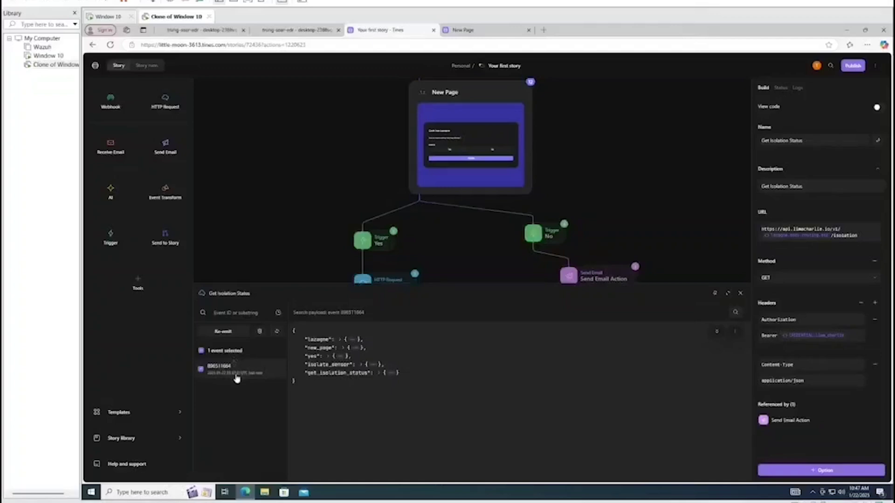
left_click(740, 293)
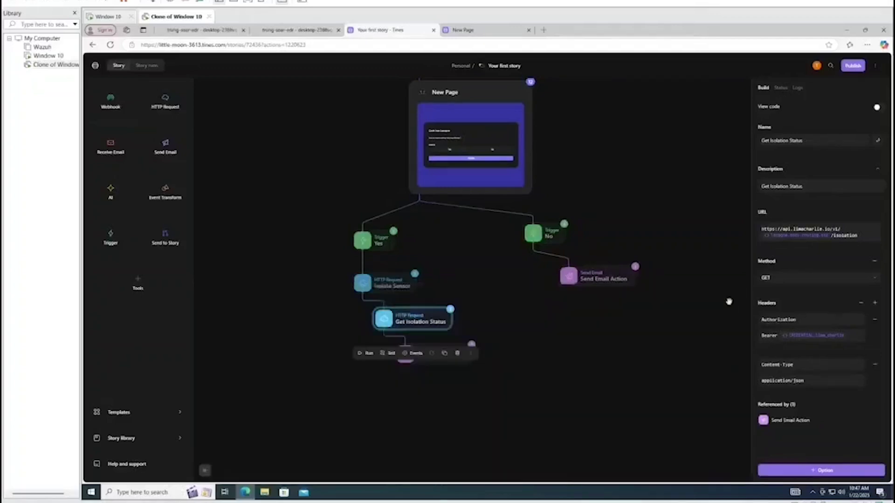
left_click(470, 399)
left_click(432, 356)
left_click(495, 323)
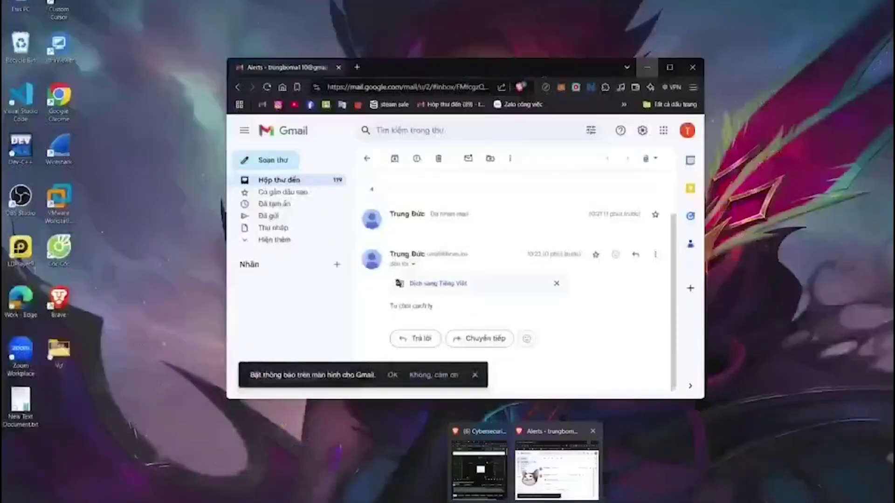
Reload Gmail and highlight the new alert's status response, which shows is_isolated true
left_click(538, 466)
left_click(267, 87)
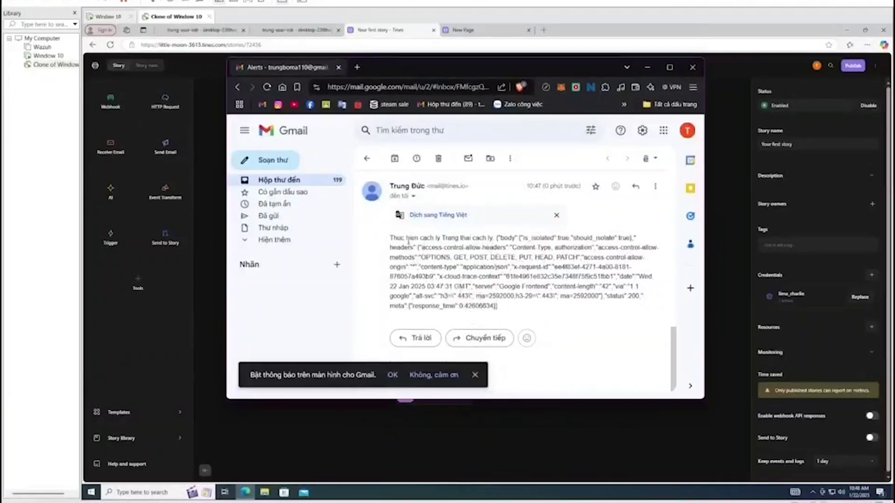
left_click_drag(397, 238, 501, 307)
Replace the Send Email body's status pill with get_isolation_status.body.is_isolated
left_click(772, 346)
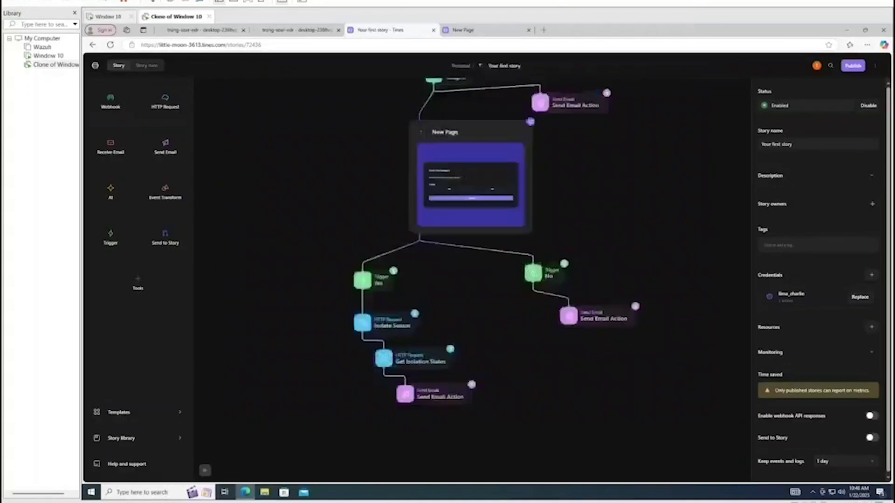
left_click(439, 399)
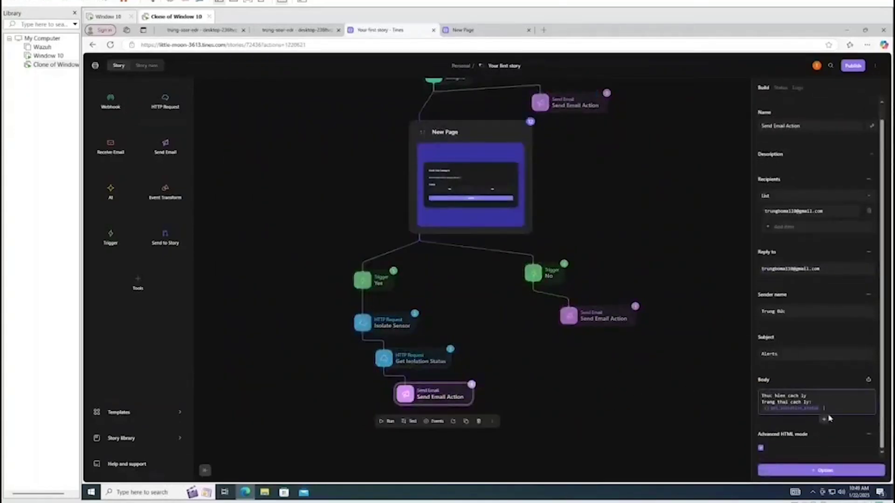
key("BackSpace")
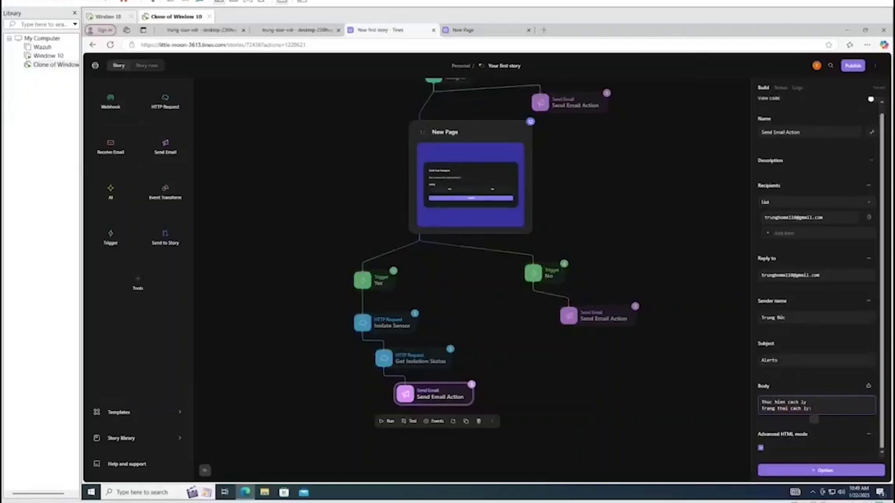
left_click(814, 420)
left_click(812, 424)
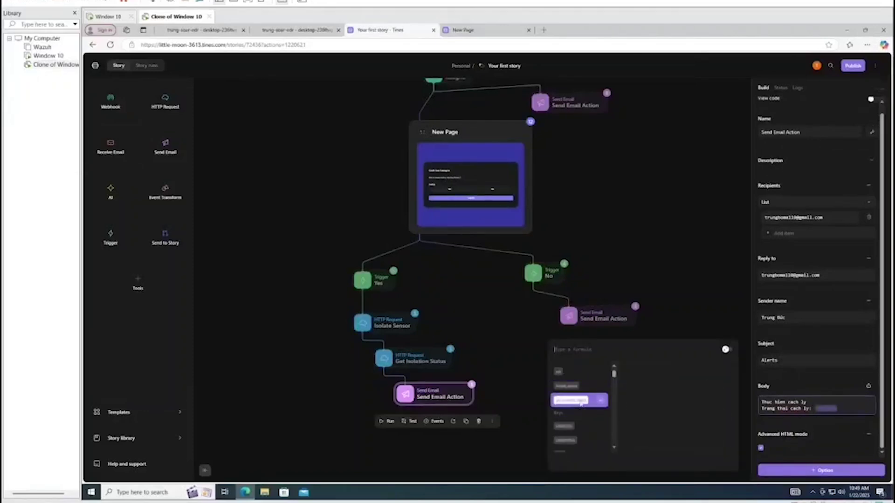
left_click(580, 402)
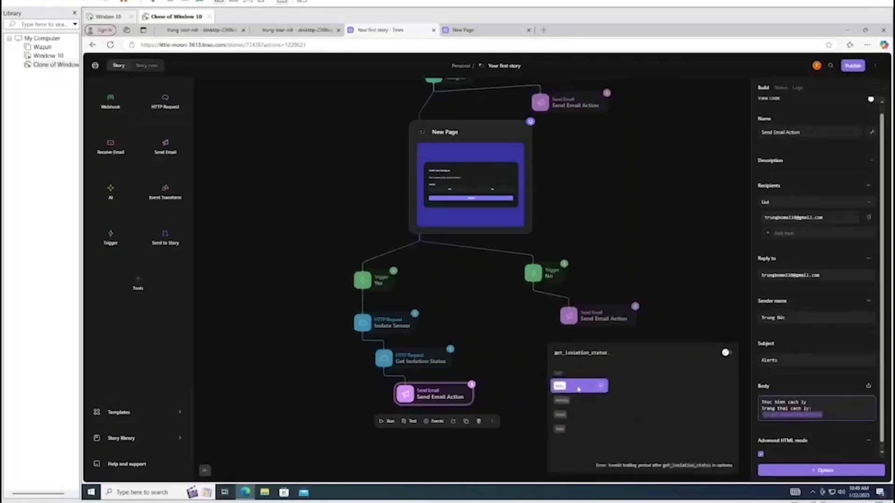
left_click(578, 388)
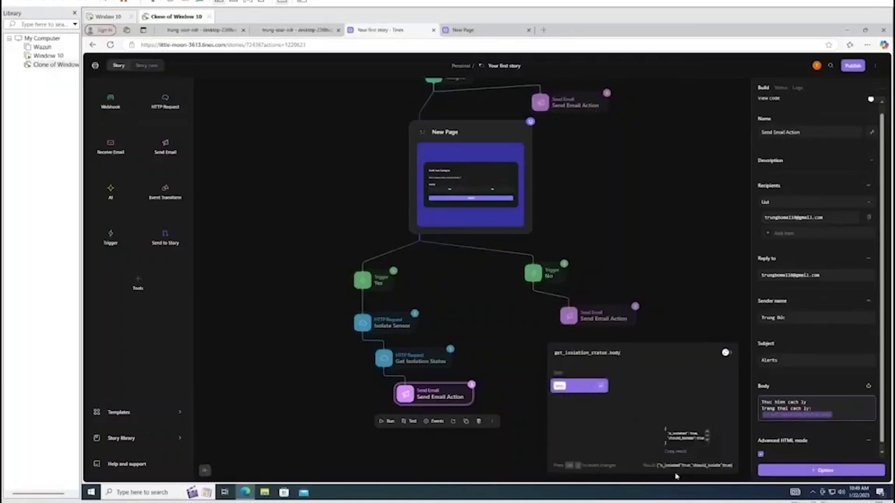
type(".")
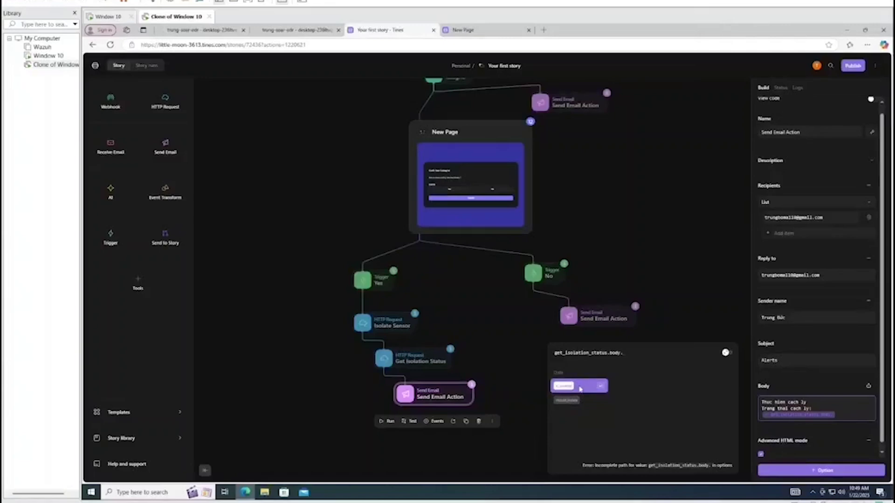
left_click(580, 388)
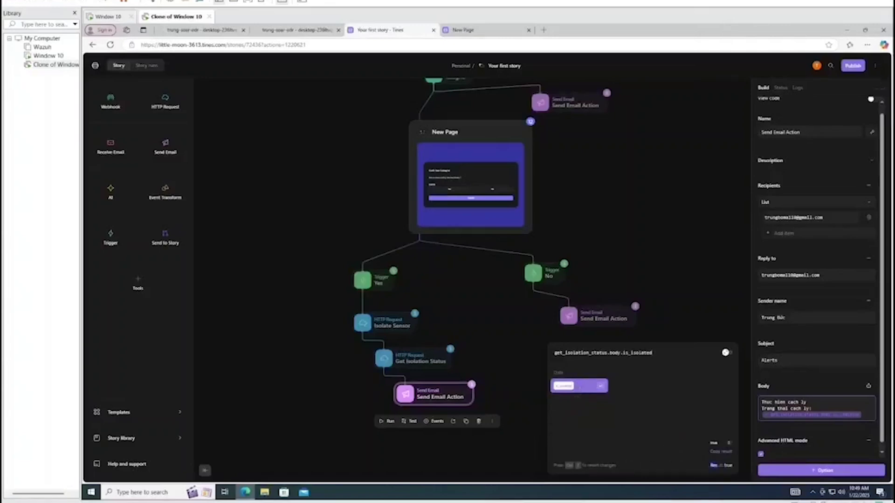
left_click(698, 304)
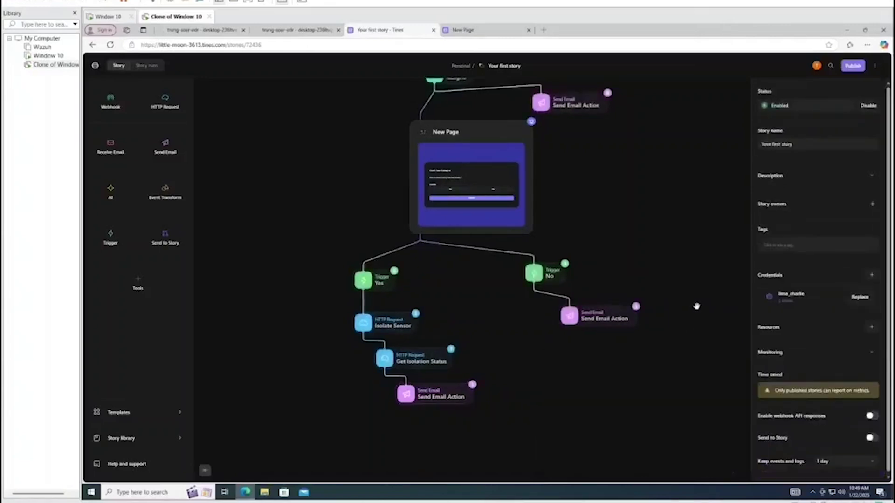
Re-emit the latest event from the lazagne webhook
scroll(696, 306, "up", 3)
left_click(449, 154)
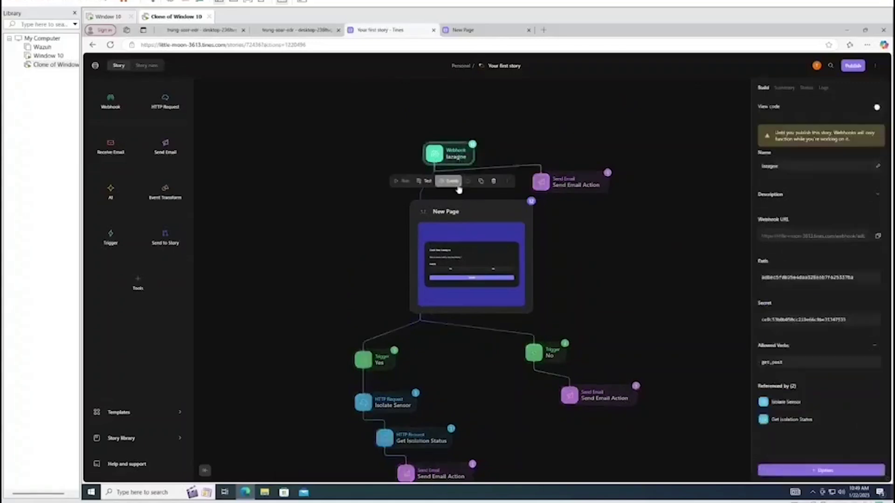
left_click(451, 182)
left_click(224, 332)
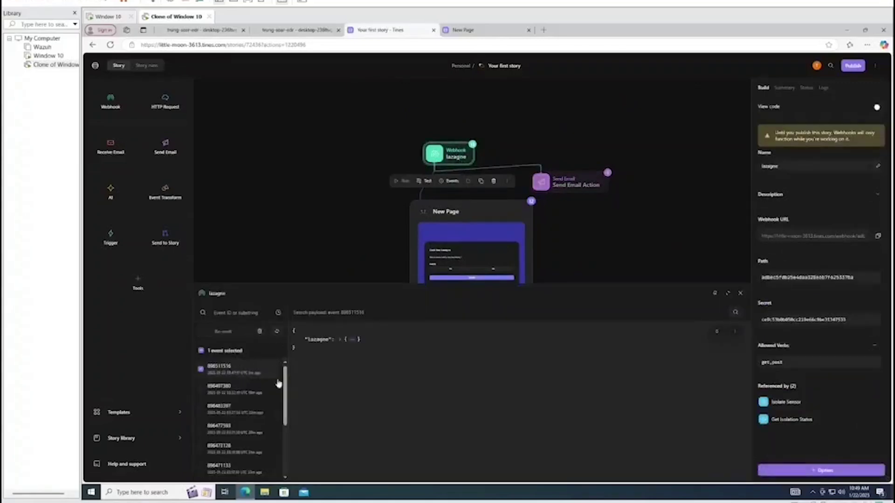
mouse_move(776, 303)
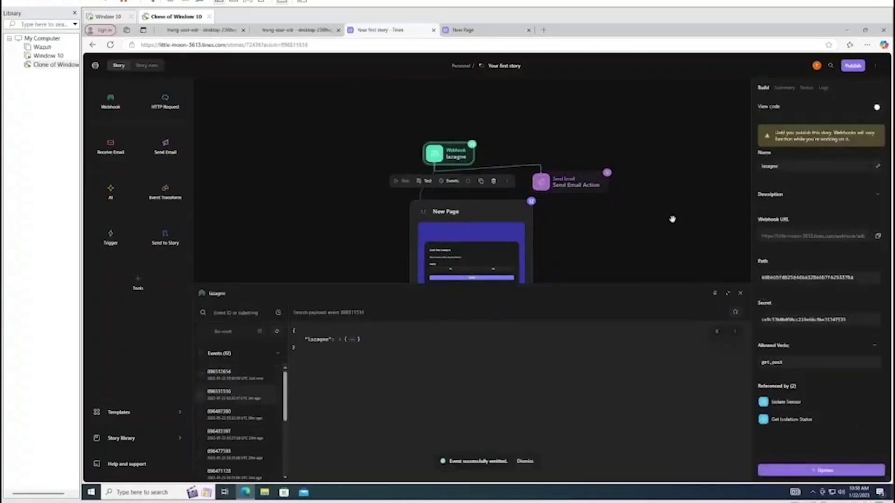
left_click(671, 218)
left_click(743, 295)
Load the New Page form for the re-emitted event, and submit Yes
left_click(465, 271)
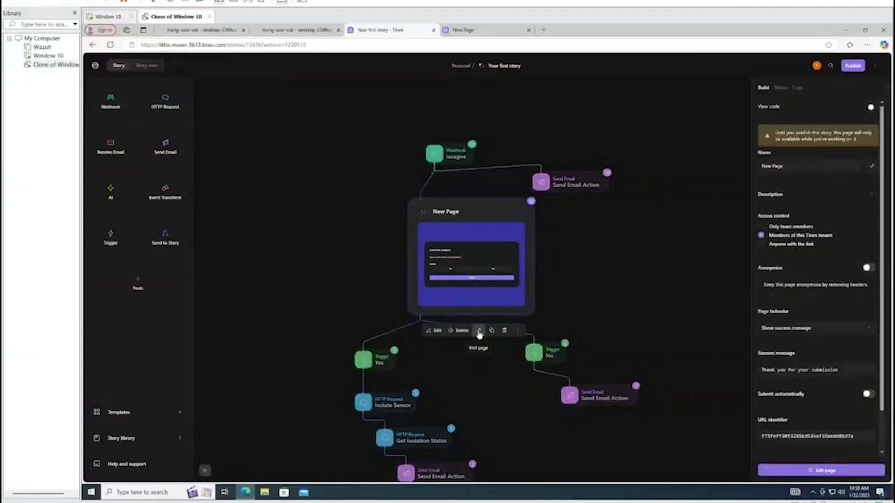
left_click(477, 331)
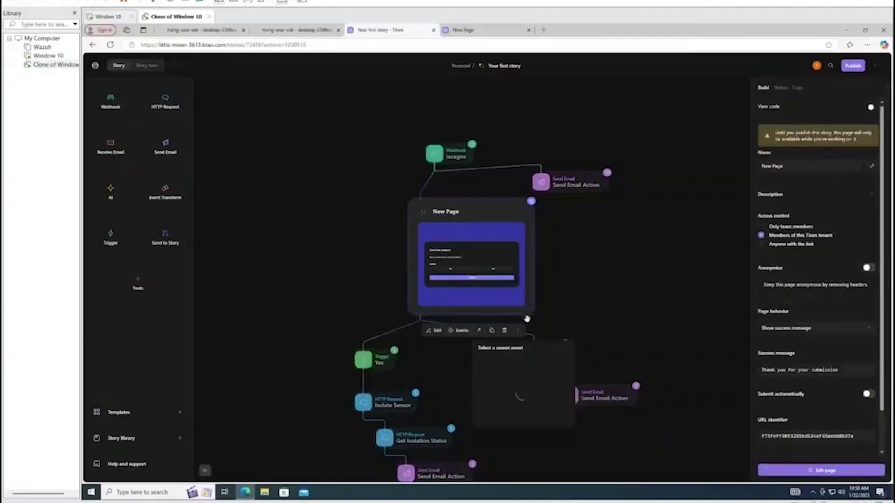
left_click(511, 371)
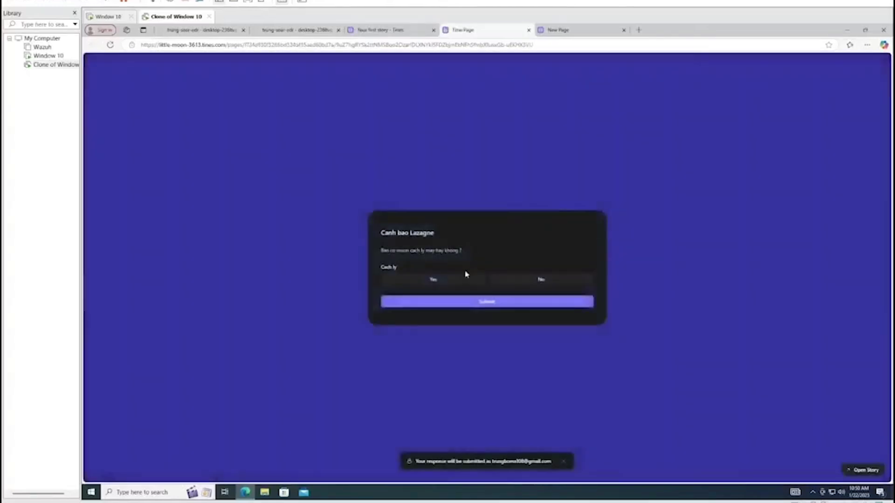
left_click(465, 276)
left_click(468, 300)
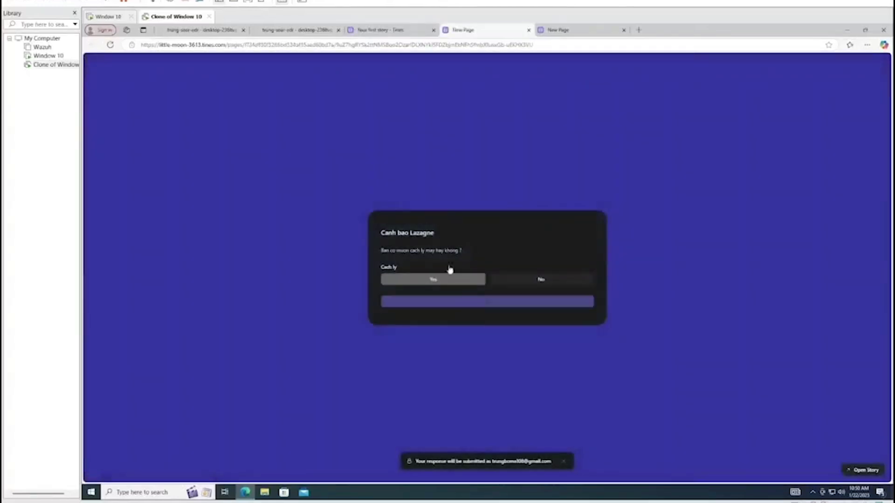
left_click(382, 29)
left_click(594, 247)
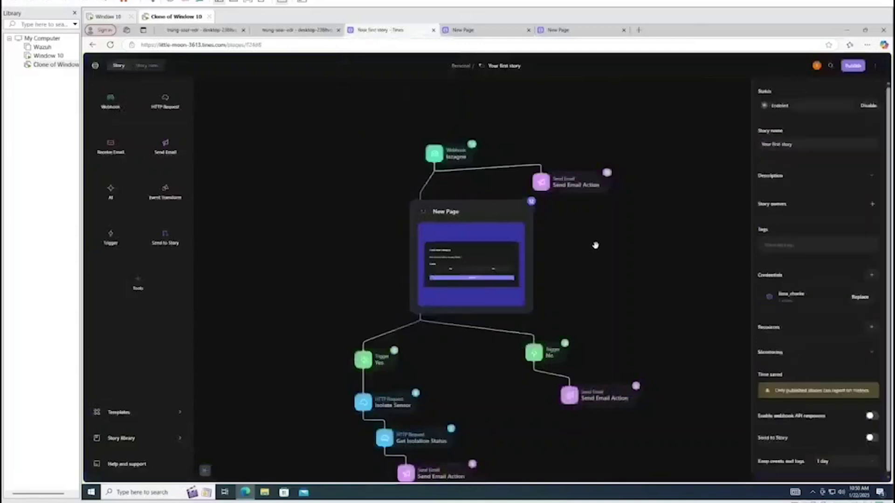
scroll(491, 384, "down", 1)
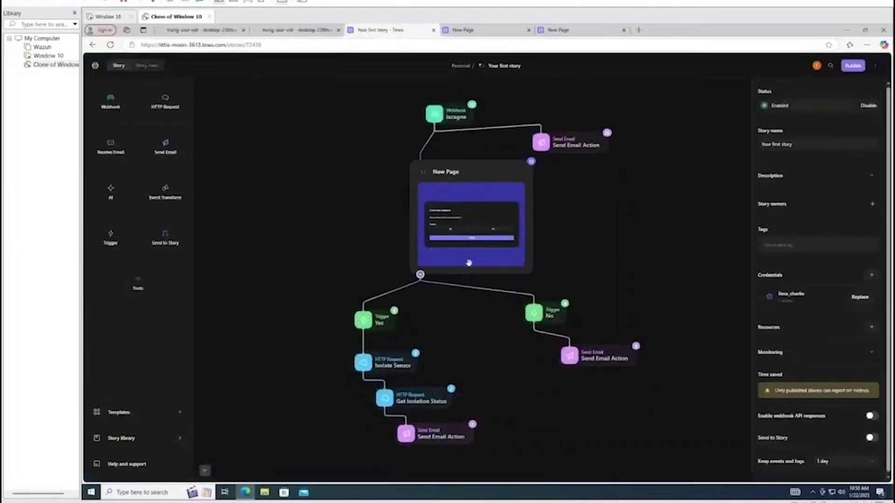
Refresh Gmail, read the new alert reporting isolation status true, then minimize Gmail
mouse_move(578, 497)
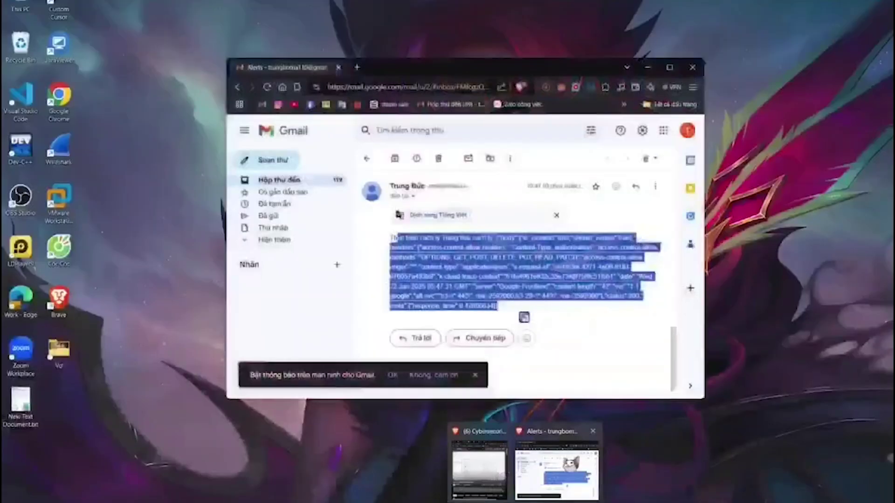
left_click(537, 478)
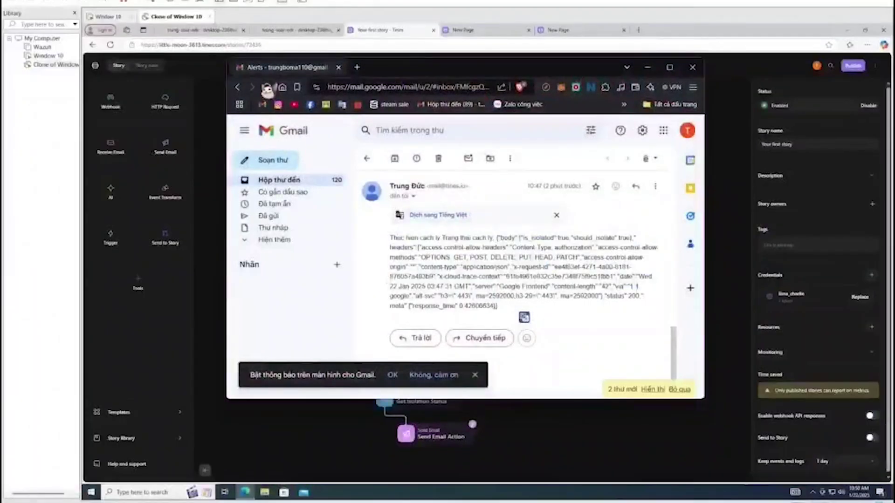
left_click(267, 87)
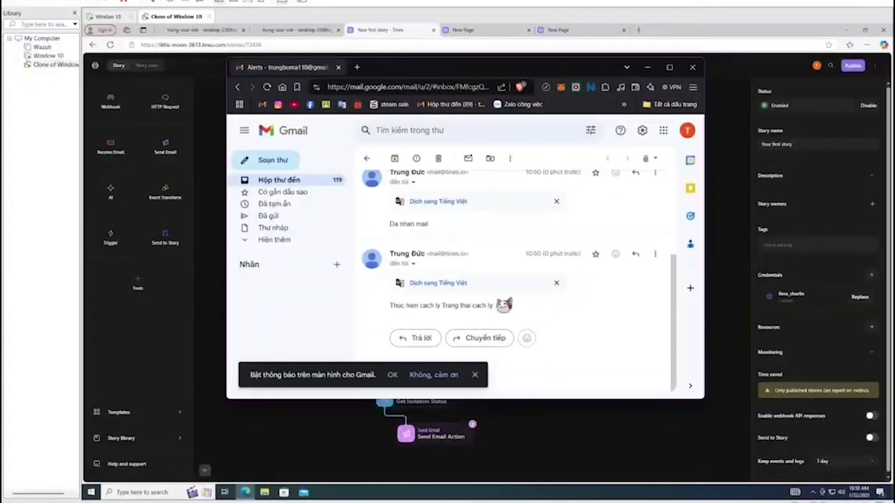
left_click_drag(389, 305, 507, 306)
left_click(545, 303)
left_click(647, 68)
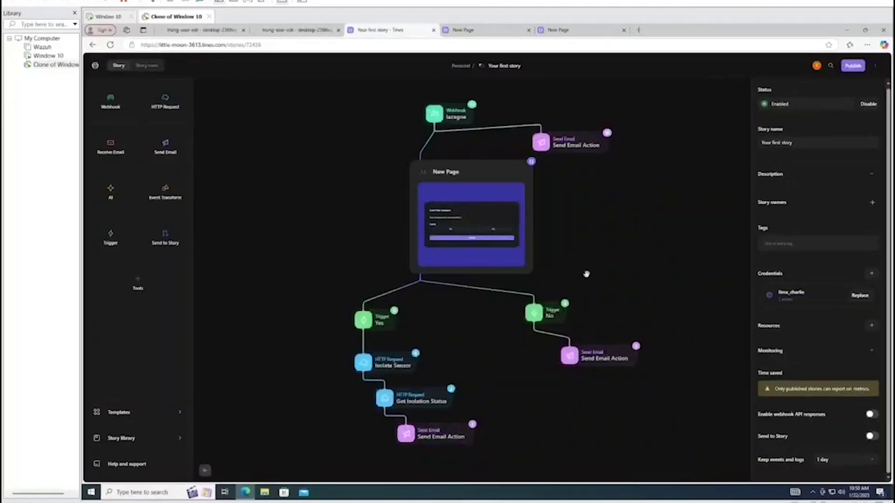
scroll(303, 275, "down", 2)
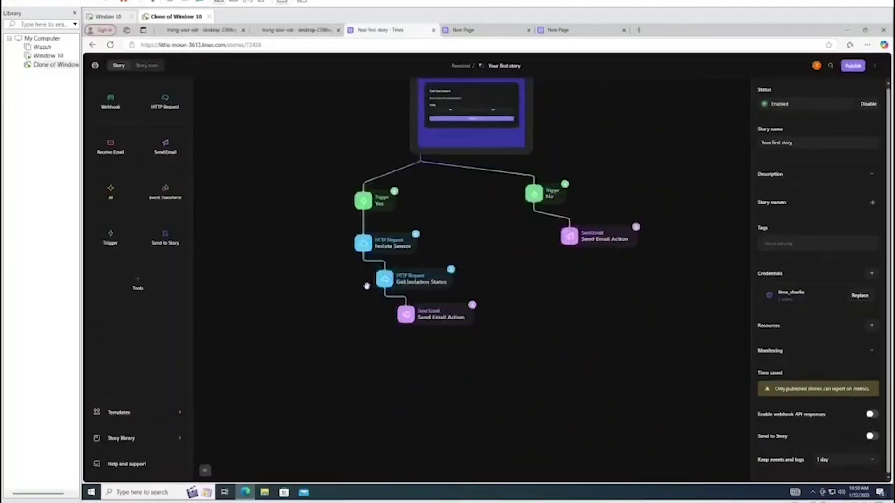